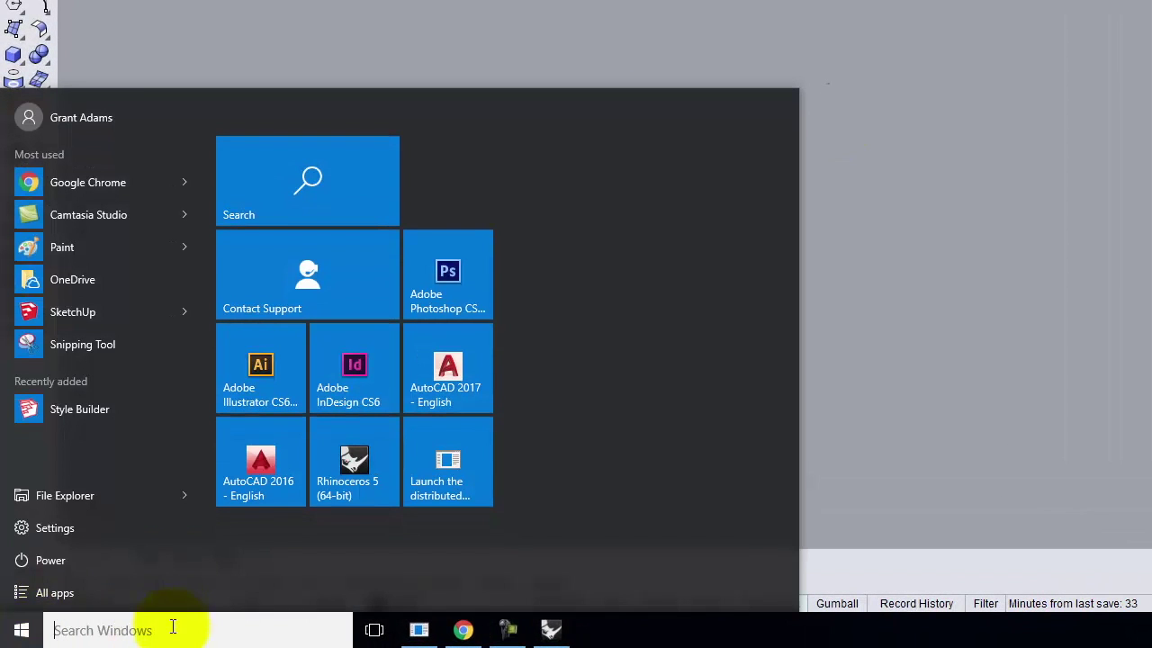
- Launch SketchUp and start a new model from its welcome window
{"action": "left_click", "coordinate": [211, 629]}
{"action": "type", "text": "sket"}
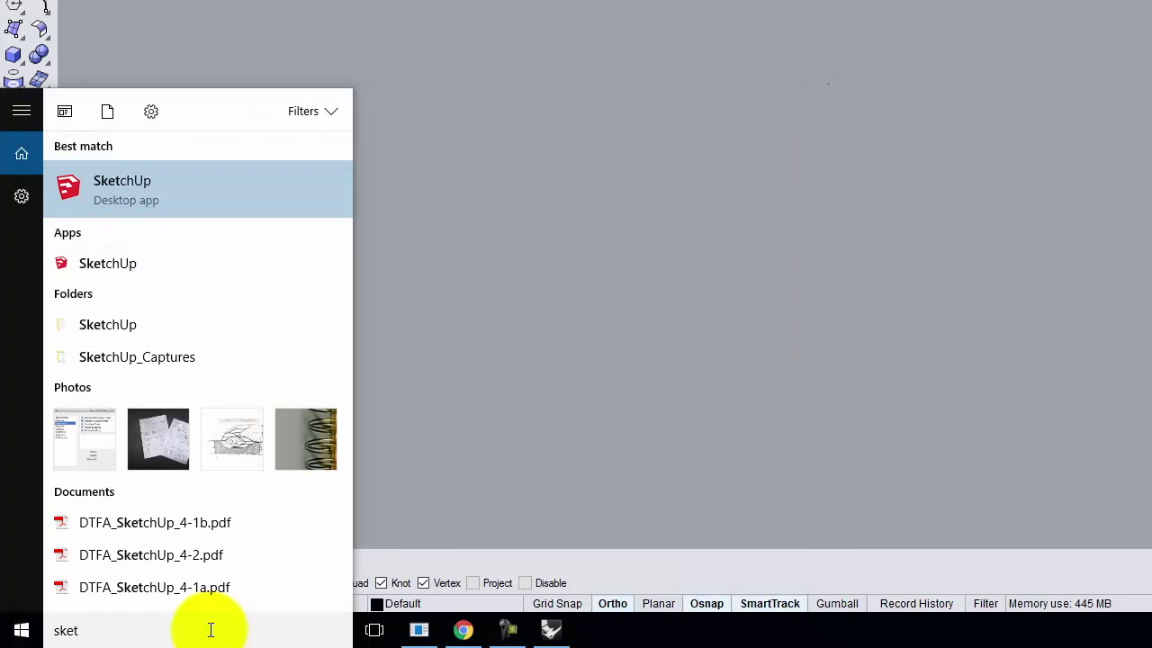
{"action": "key", "text": "Return"}
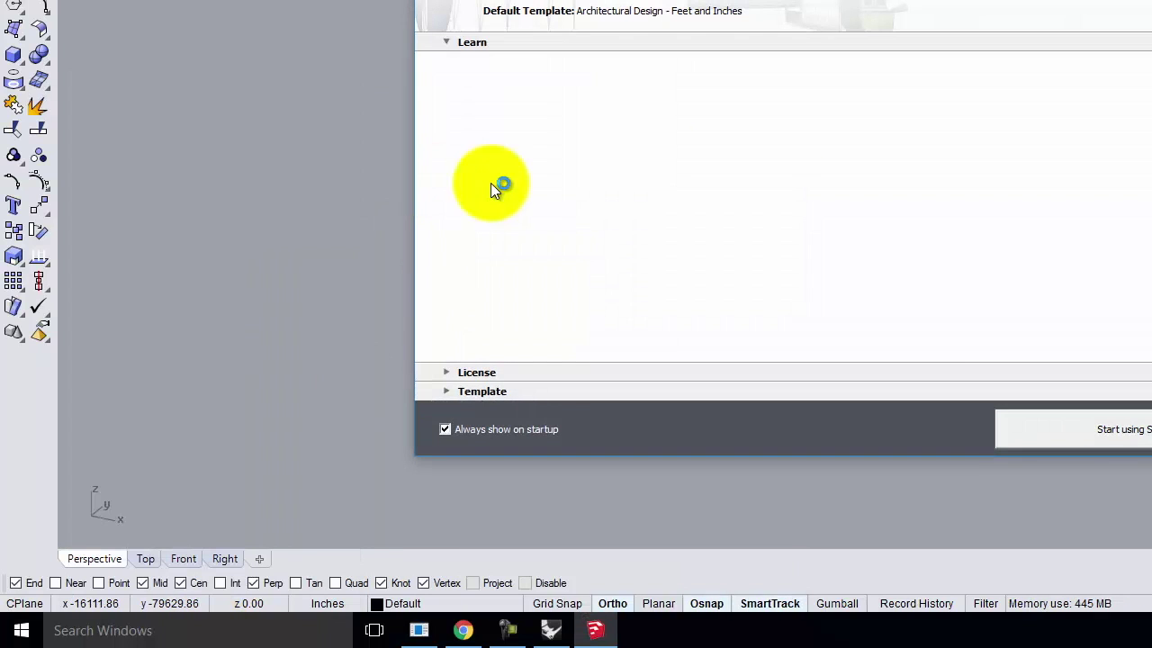
{"action": "left_click", "coordinate": [1123, 429]}
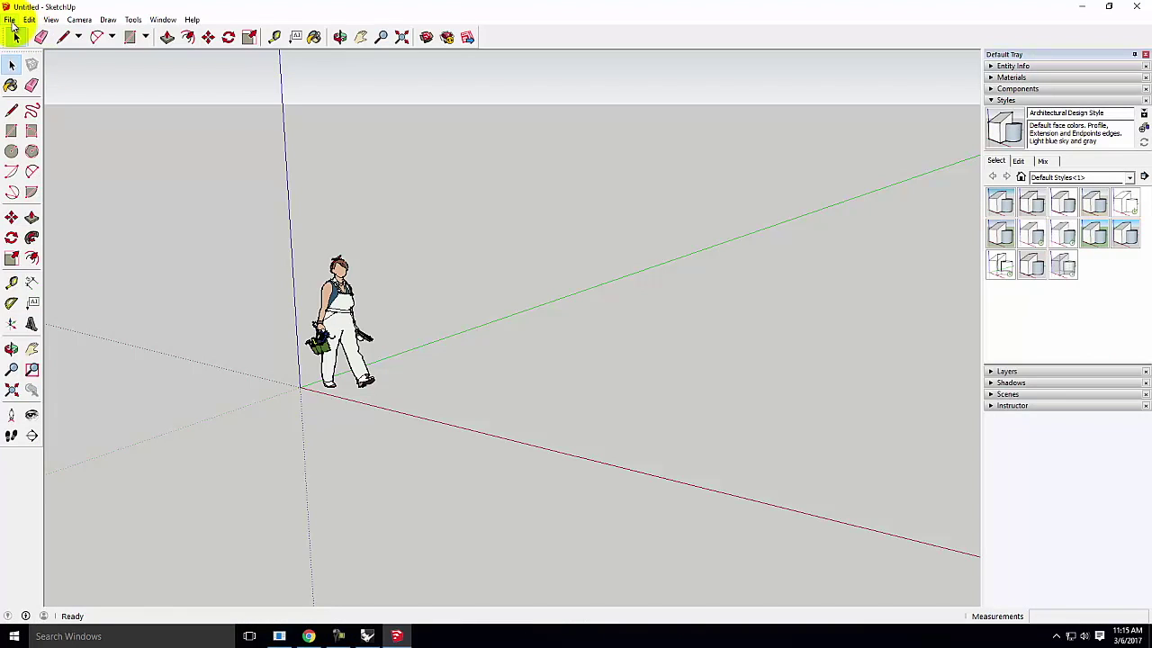
- Look at the Add Location map for geo-locating the model, closing it without adding a location
{"action": "left_click", "coordinate": [9, 20]}
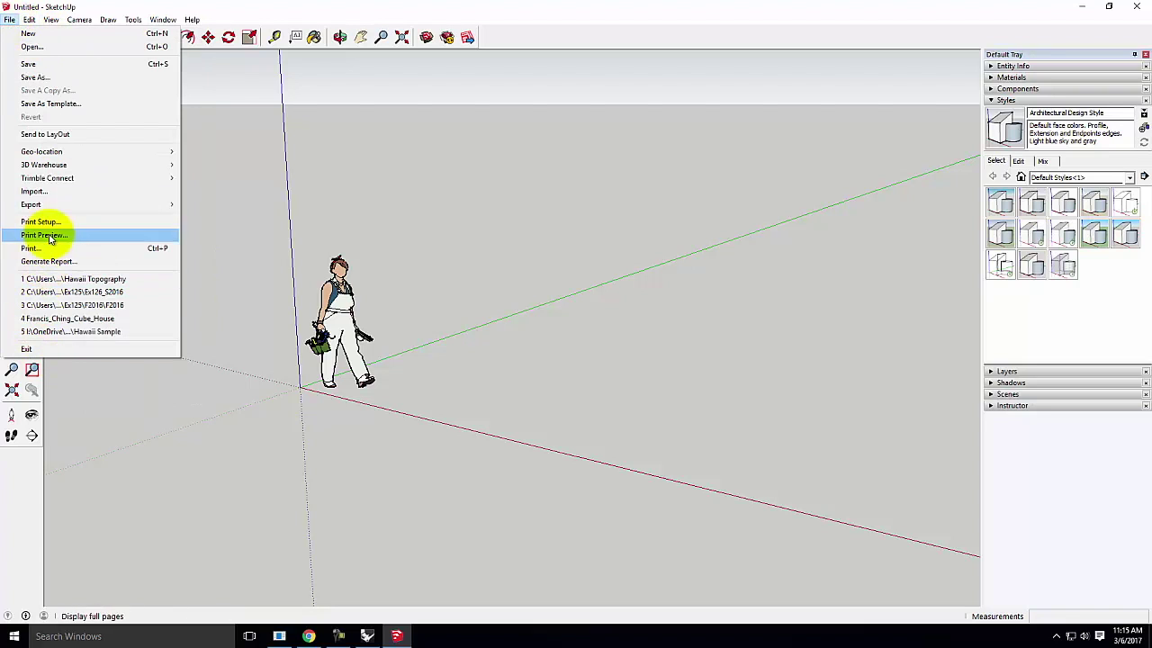
{"action": "mouse_move", "coordinate": [51, 151]}
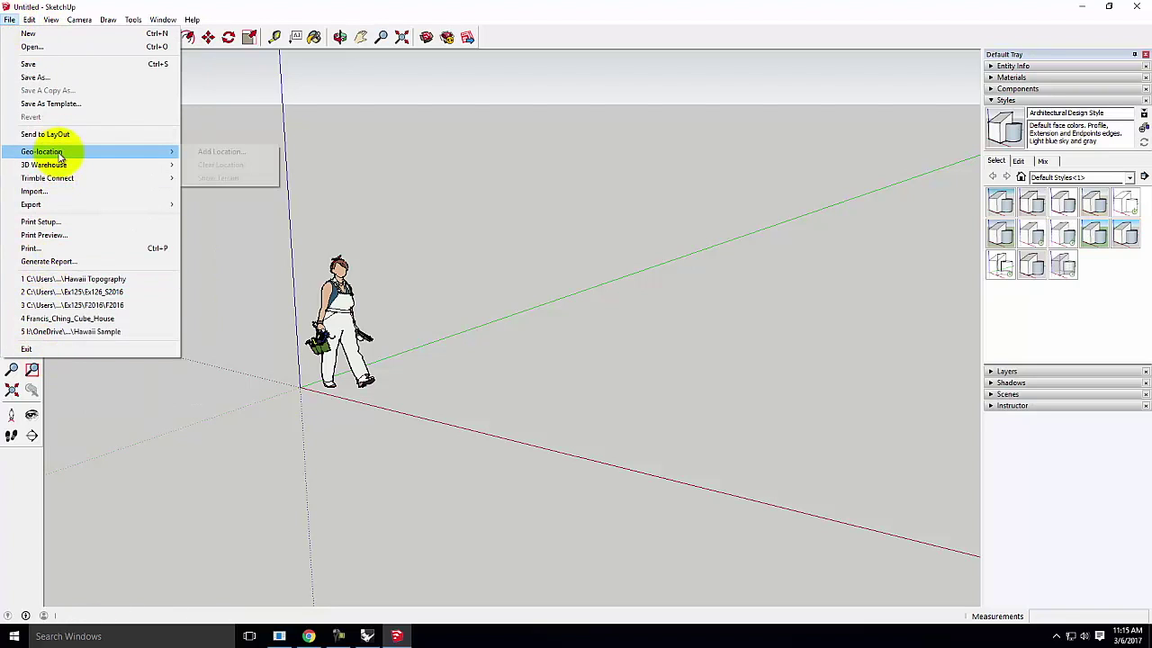
{"action": "left_click", "coordinate": [229, 156]}
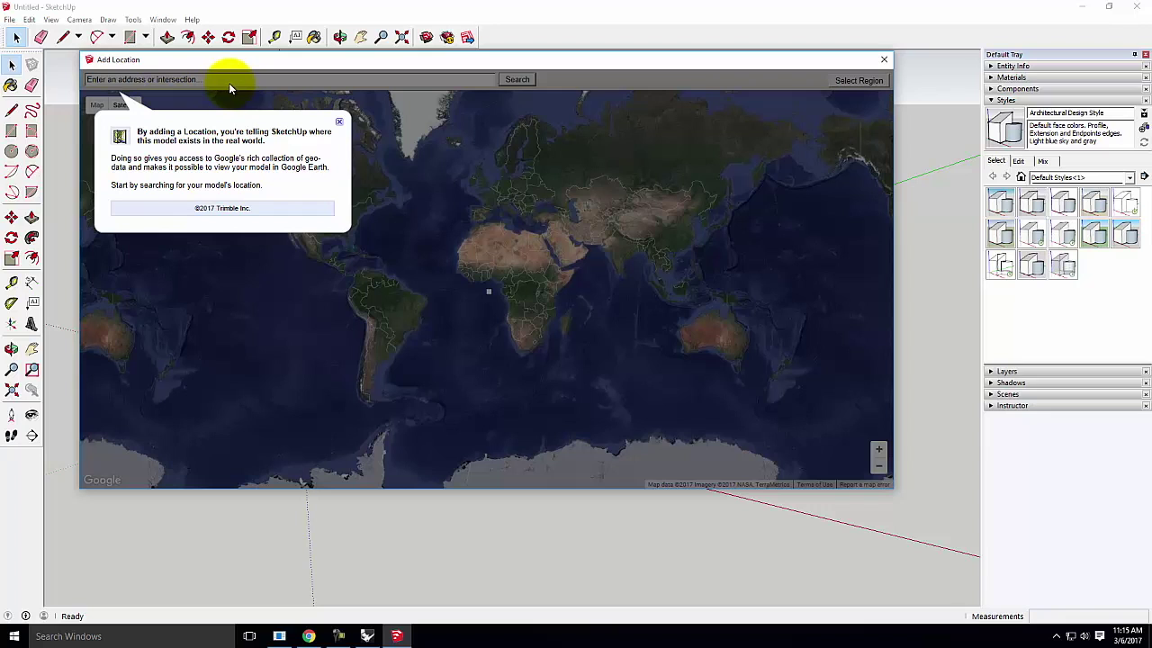
{"action": "left_click", "coordinate": [883, 59]}
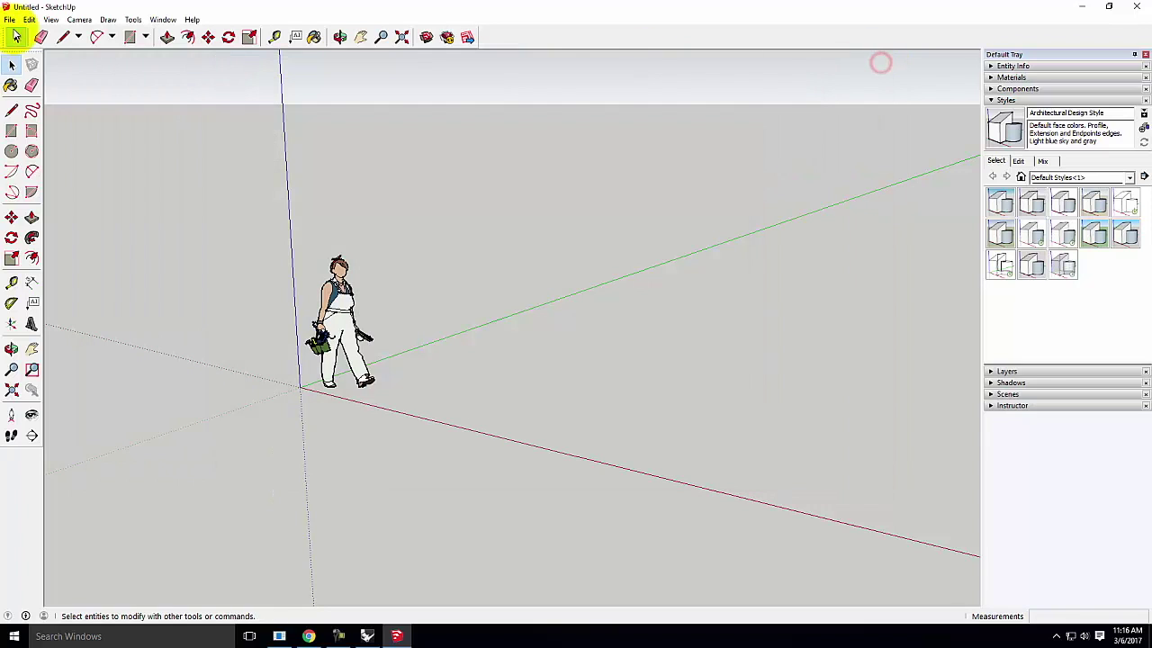
- Examine the older SketchUp version formats offered for saving the model, and close the save dialog without saving
{"action": "left_click", "coordinate": [10, 19]}
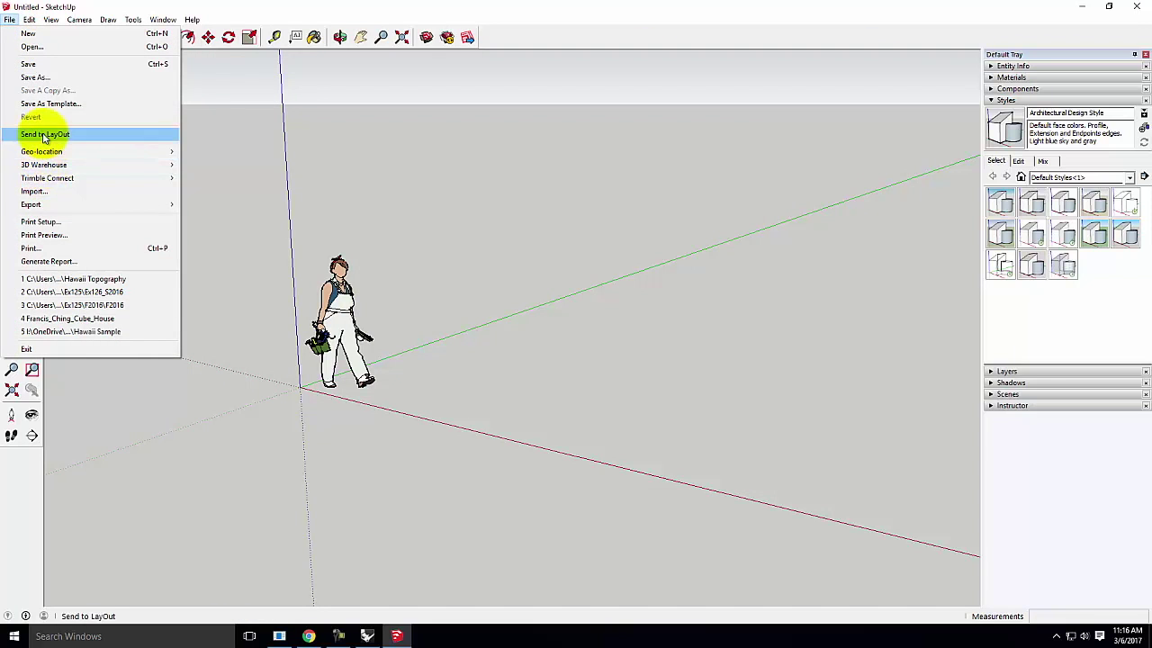
{"action": "left_click", "coordinate": [41, 77]}
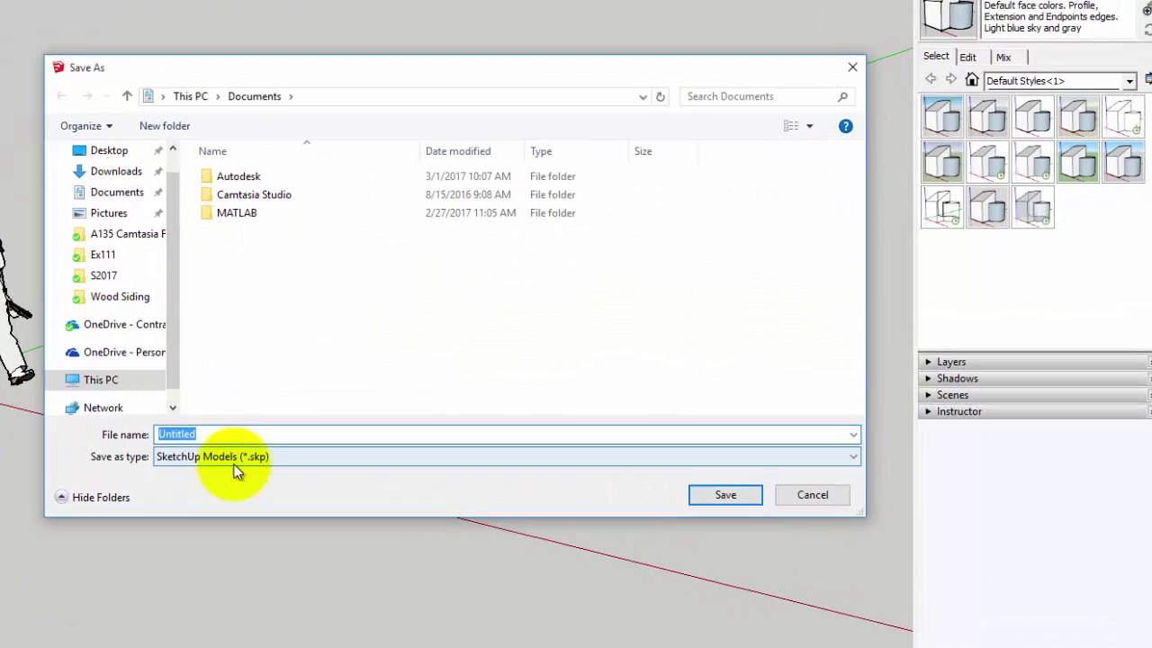
{"action": "left_click", "coordinate": [378, 446]}
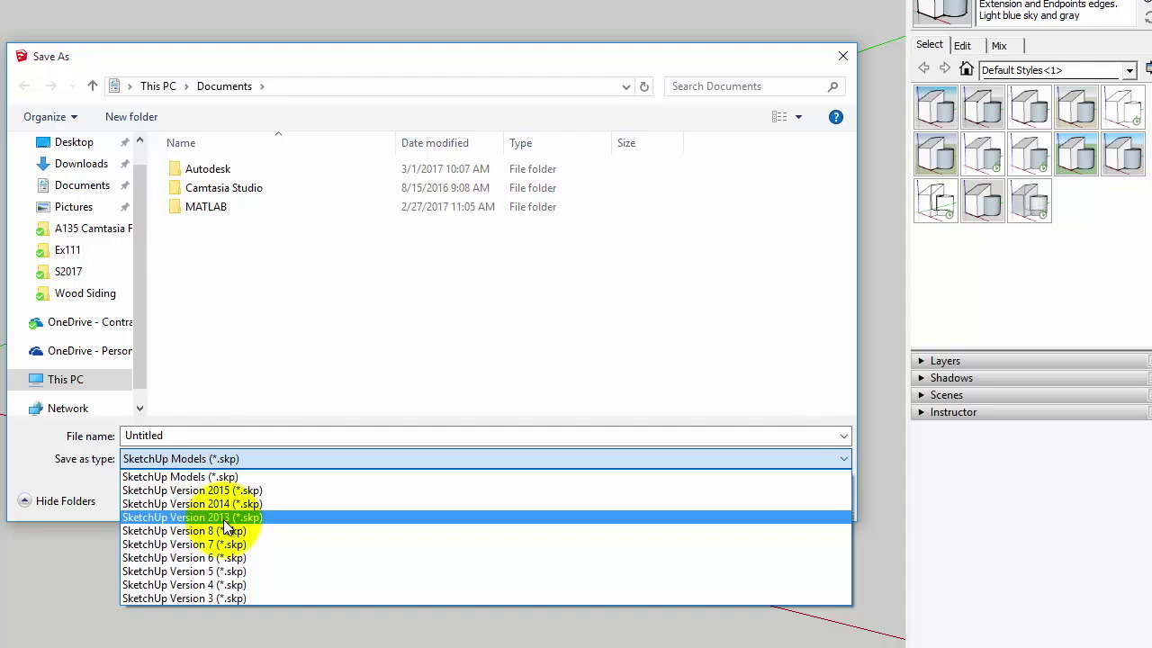
{"action": "left_click", "coordinate": [845, 56]}
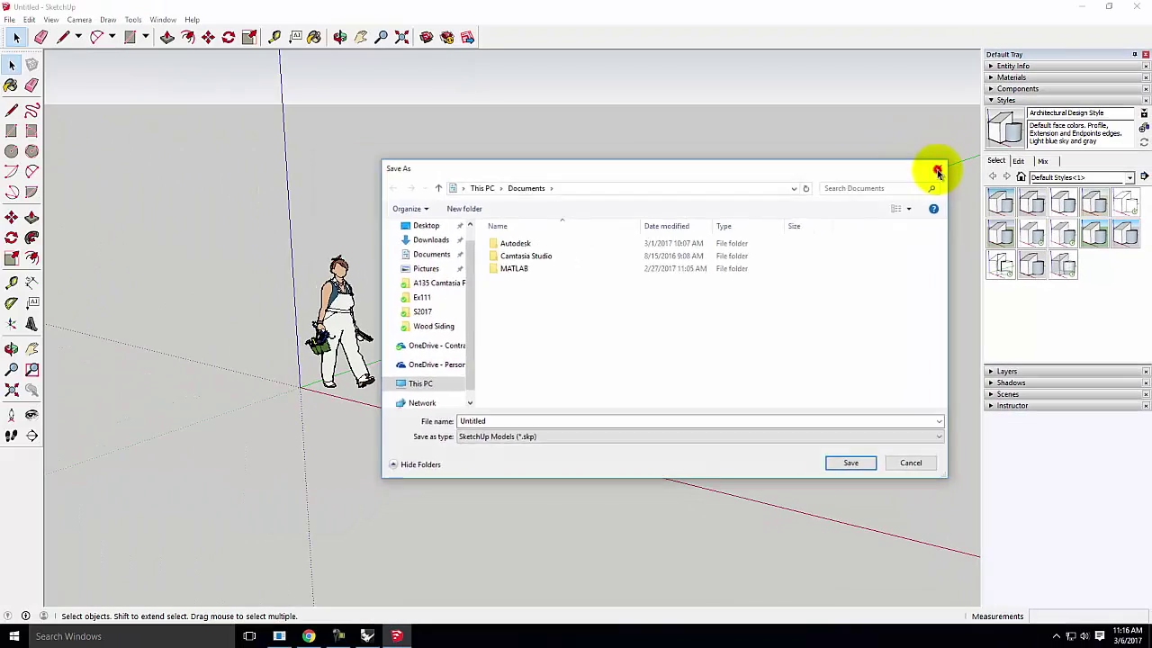
{"action": "left_click", "coordinate": [938, 170]}
- Switch to Rhino and import the Hawaii Topography SketchUp file with faces as mesh, joined edges and faces, and a 22.5 degree weld angle
{"action": "left_click", "coordinate": [1079, 8]}
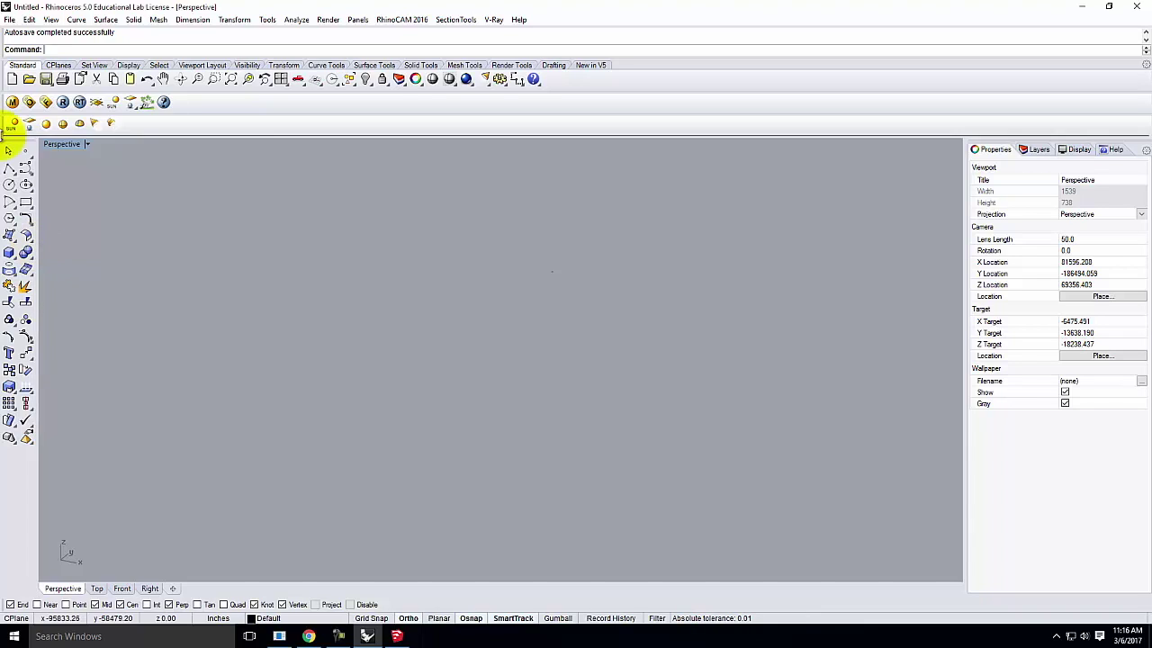
{"action": "left_click", "coordinate": [14, 18]}
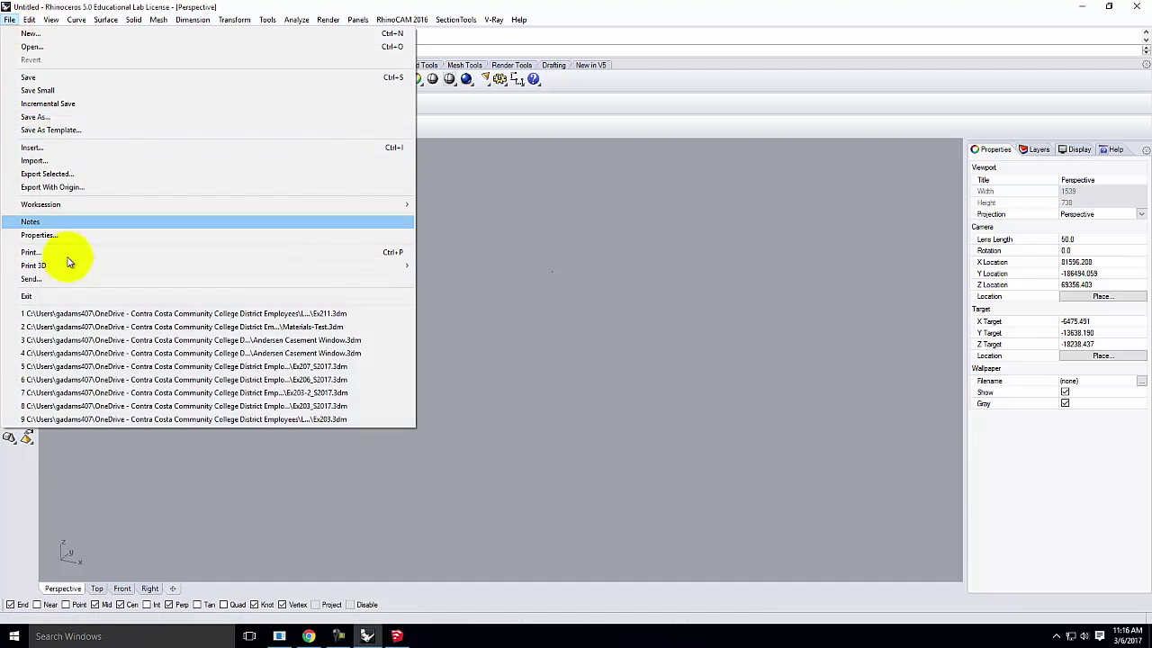
{"action": "left_click", "coordinate": [36, 161]}
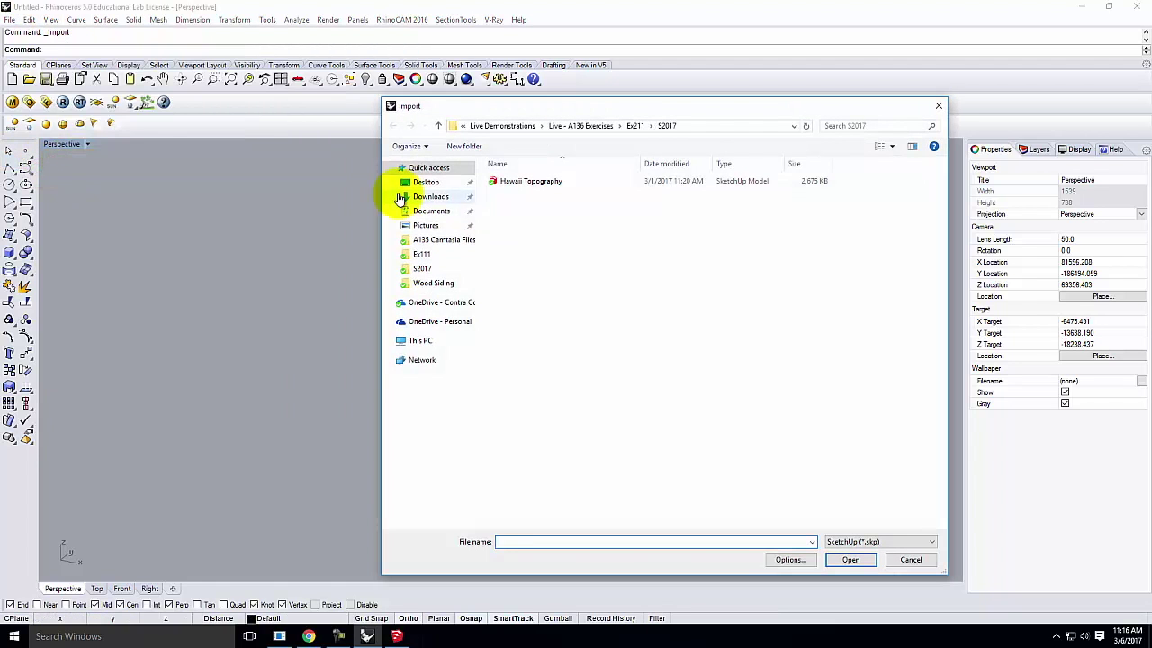
{"action": "left_click", "coordinate": [534, 184]}
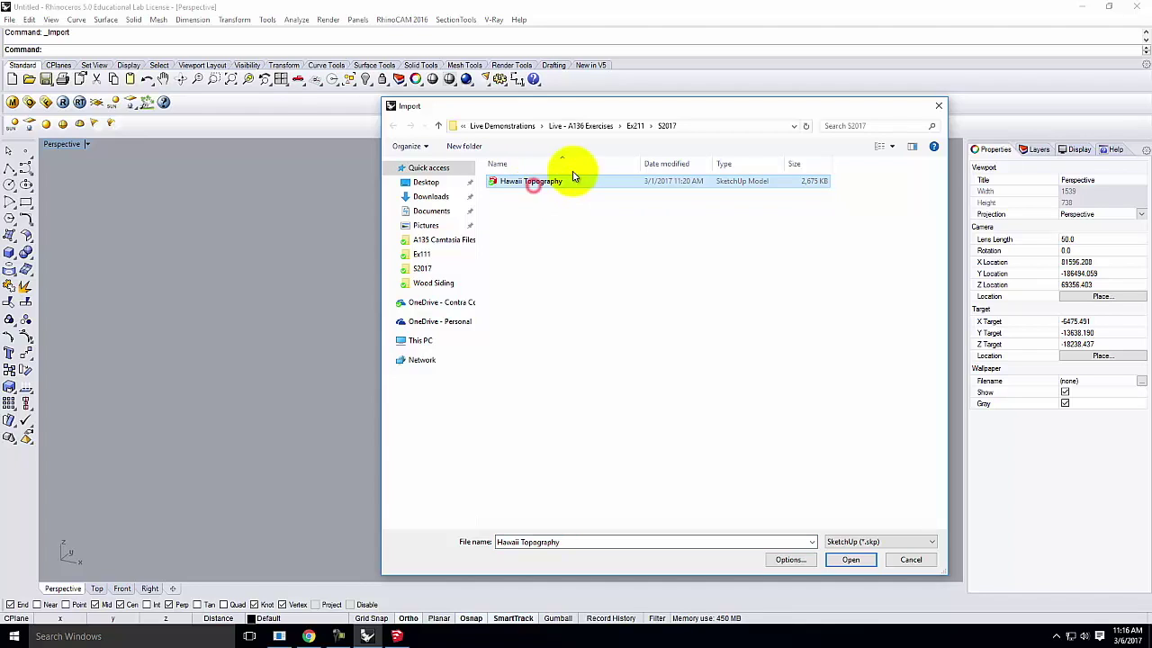
{"action": "left_click", "coordinate": [850, 559]}
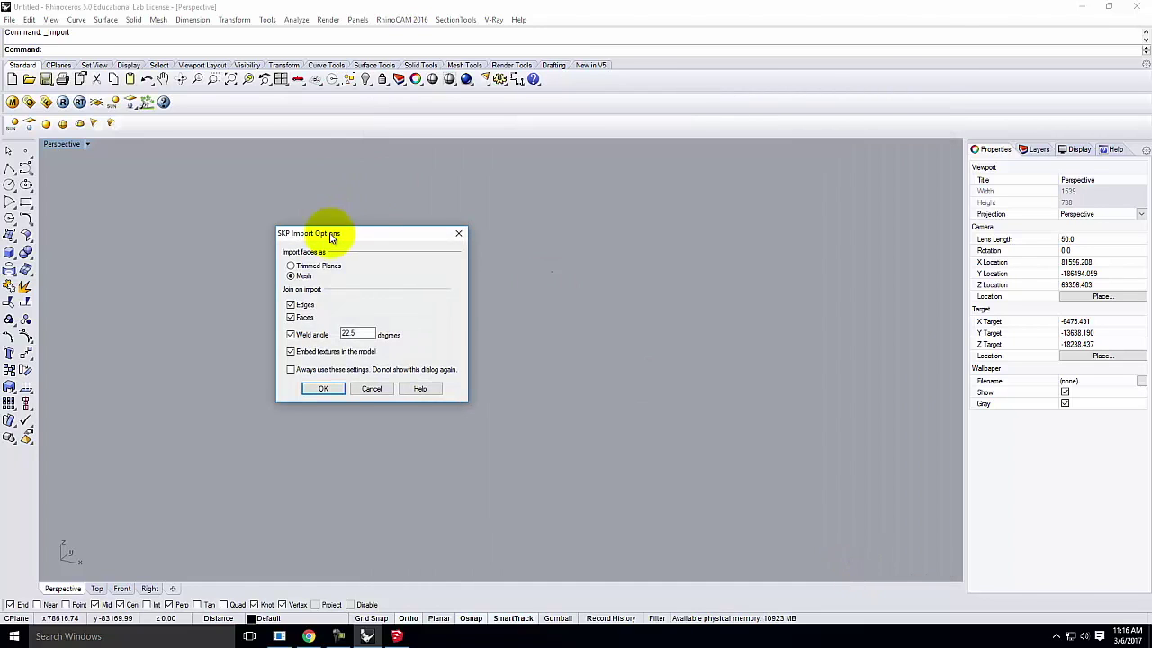
{"action": "left_click_drag", "start_coordinate": [332, 236], "coordinate": [422, 230]}
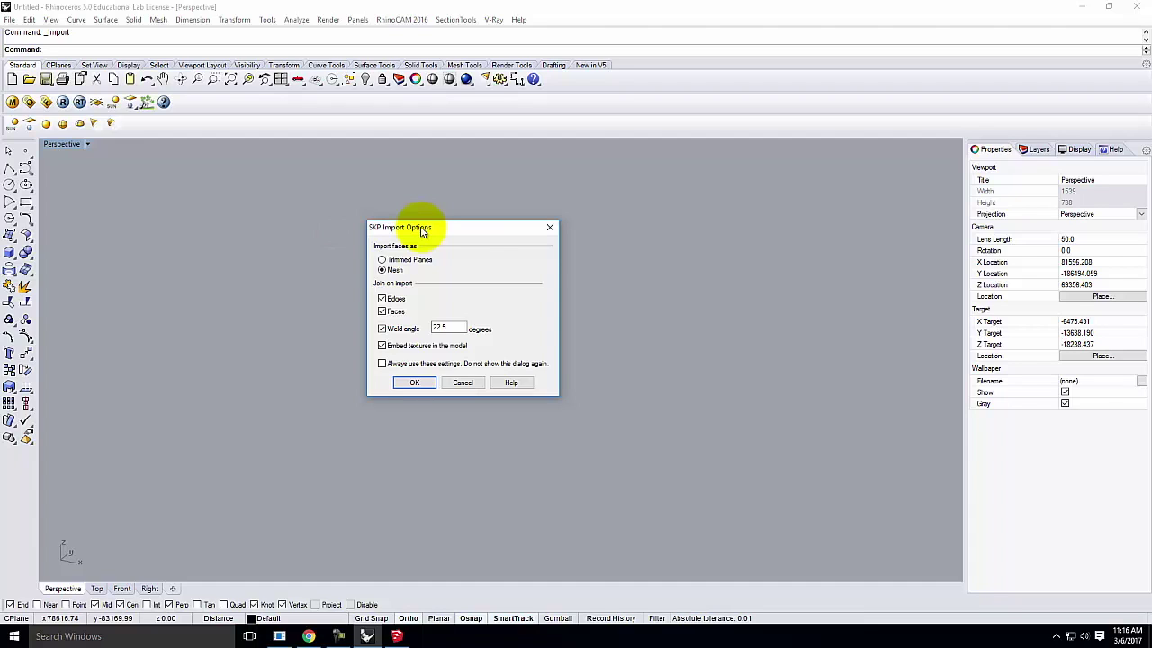
{"action": "left_click", "coordinate": [415, 383]}
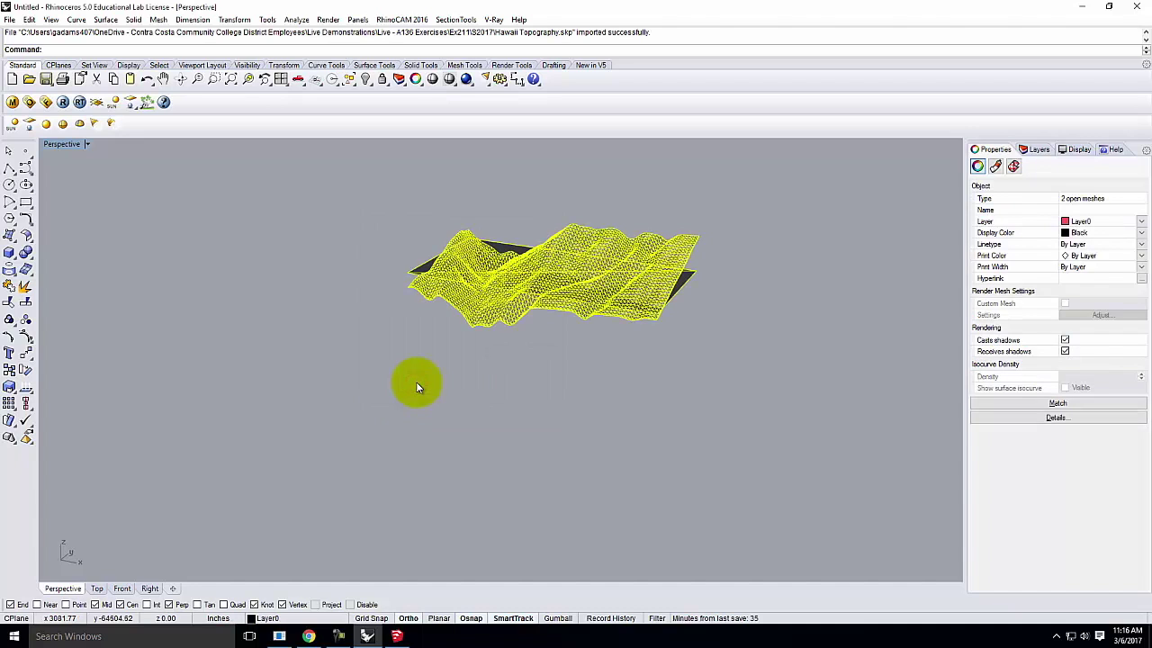
- Deselect the imported meshes and set the Perspective viewport to Shaded display
{"action": "left_click", "coordinate": [297, 241]}
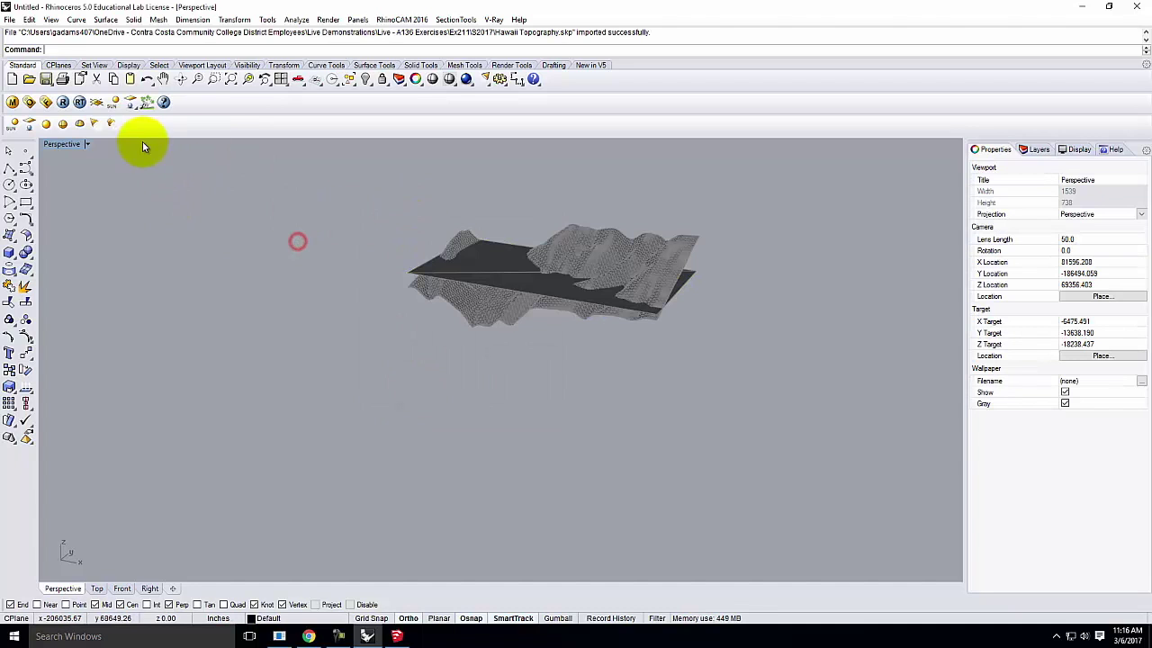
{"action": "left_click", "coordinate": [87, 144]}
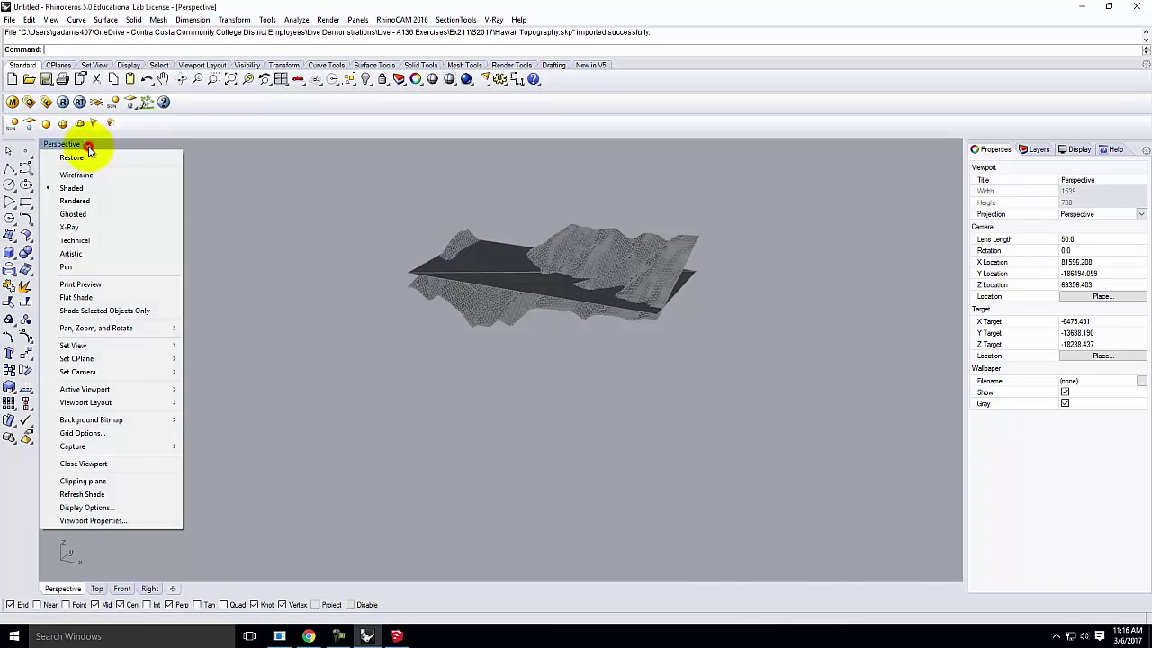
{"action": "left_click", "coordinate": [88, 192]}
{"action": "mouse_move", "coordinate": [335, 194]}
{"action": "right_mouse_down"}
{"action": "mouse_move", "coordinate": [514, 334]}
{"action": "mouse_move", "coordinate": [476, 243]}
{"action": "right_mouse_up"}
{"action": "scroll", "coordinate": [553, 337], "scroll_direction": "up", "scroll_amount": 5}
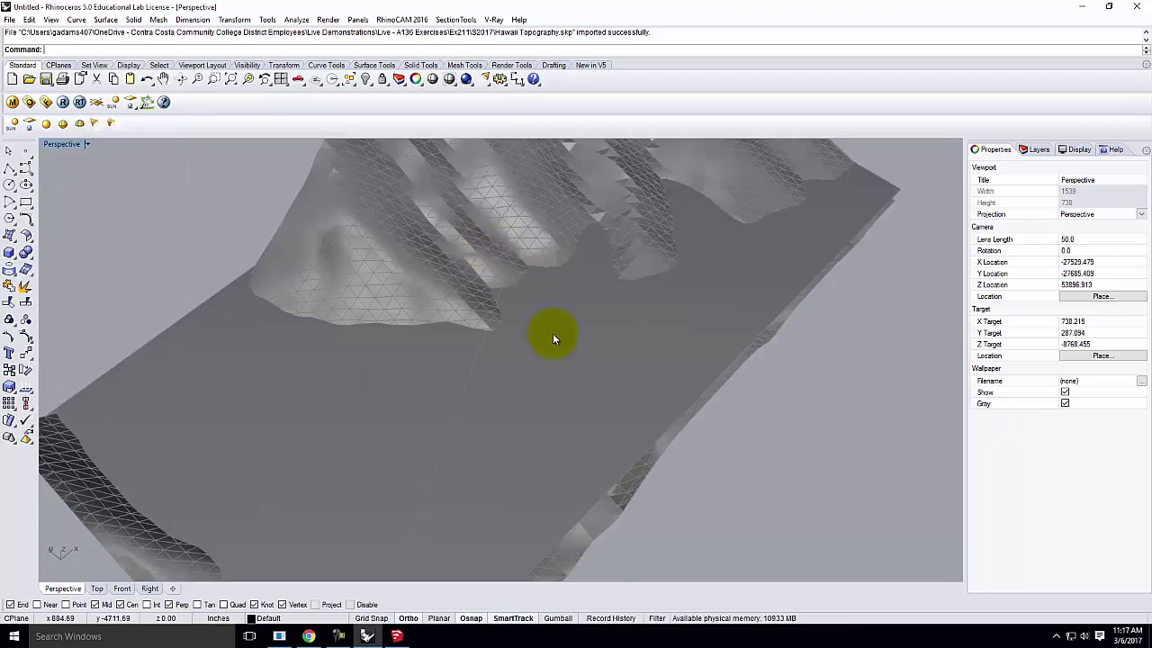
{"action": "right_click_drag", "start_coordinate": [553, 338], "coordinate": [522, 252]}
- Delete the flat mesh plane that cuts through the imported terrain, keeping the terrain mesh
{"action": "left_click", "coordinate": [524, 213]}
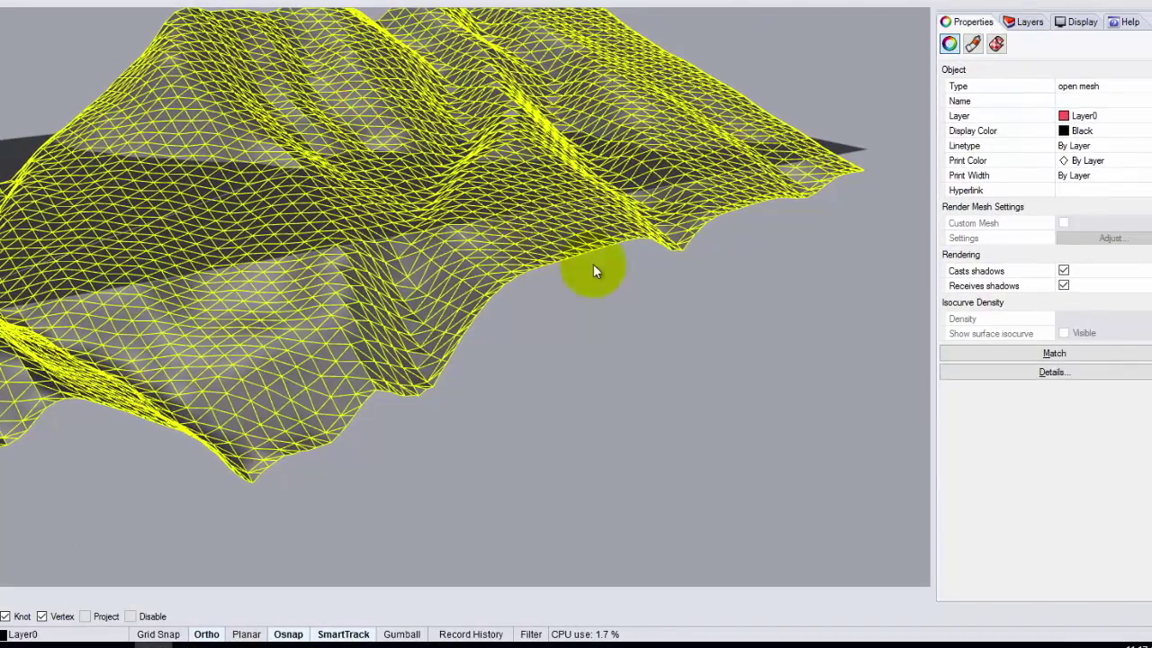
{"action": "left_click", "coordinate": [709, 278]}
{"action": "left_click", "coordinate": [630, 180]}
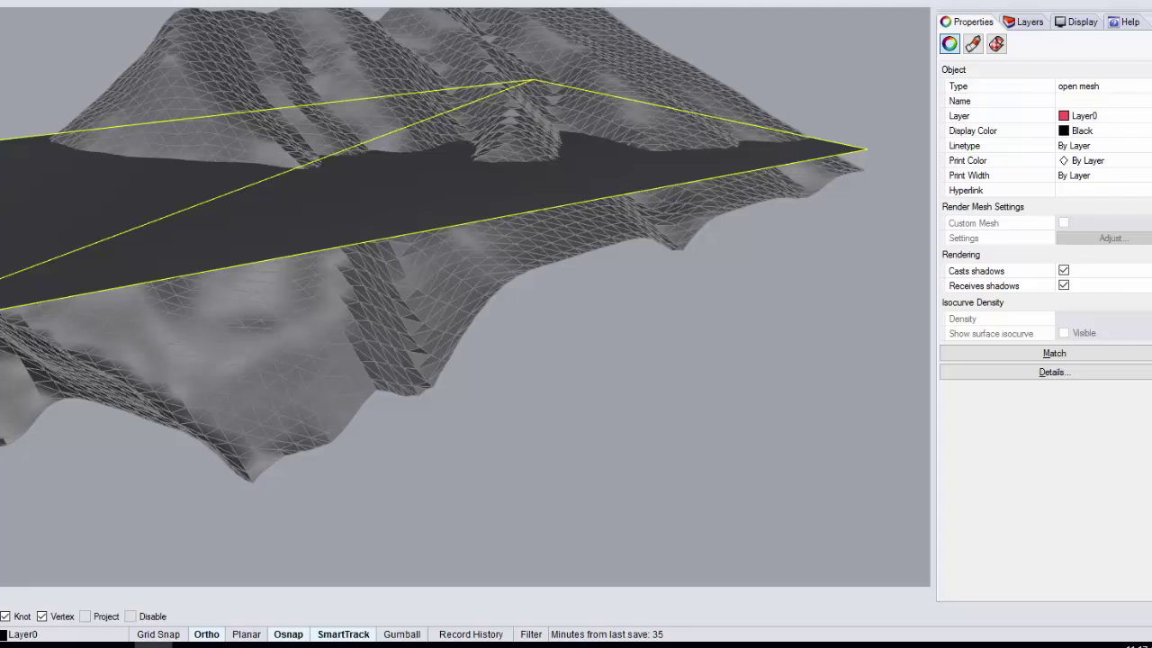
{"action": "right_click_drag", "start_coordinate": [406, 266], "coordinate": [102, 157]}
{"action": "right_click_drag", "start_coordinate": [58, 240], "coordinate": [180, 234]}
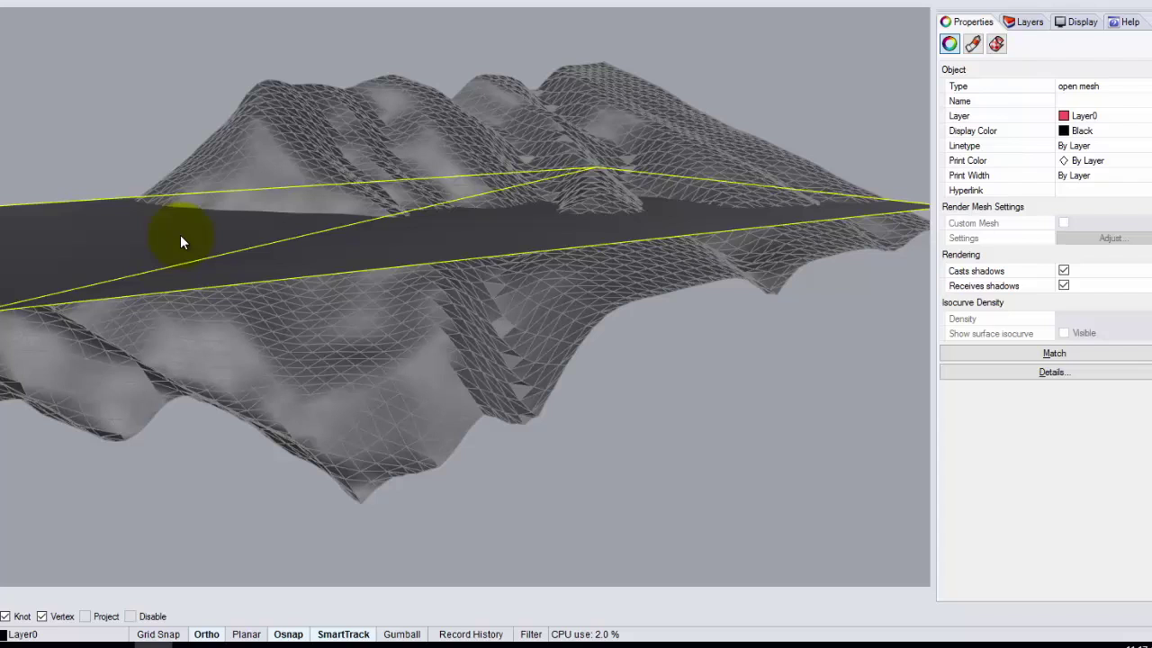
{"action": "key", "text": "Delete"}
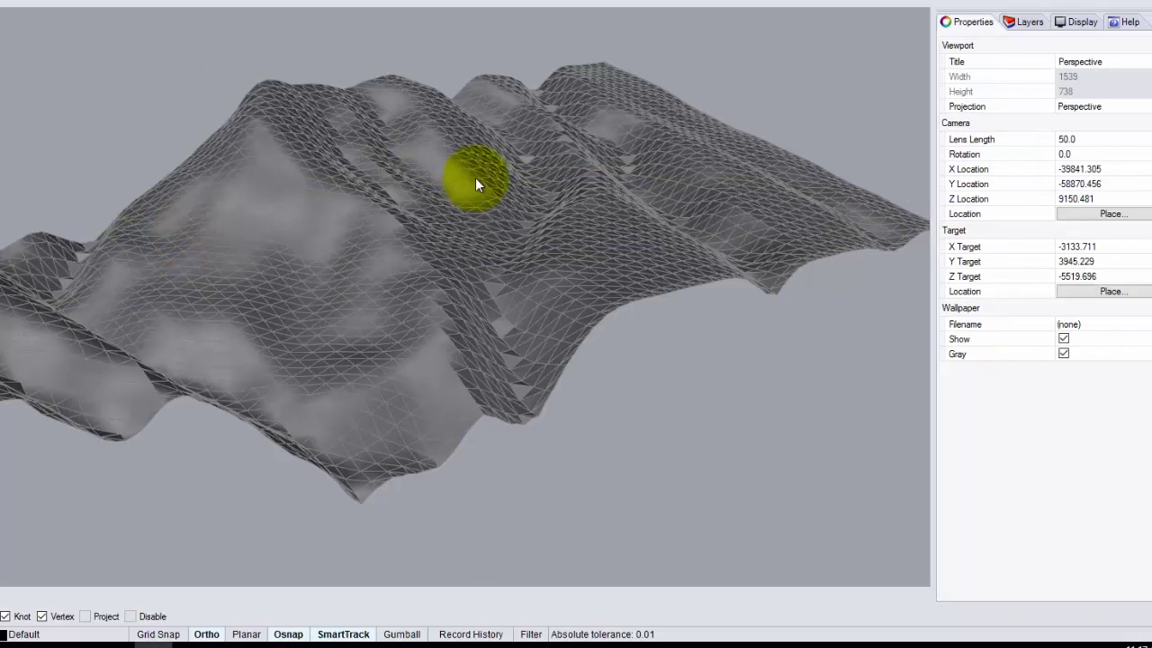
- Toggle Layer0's visibility to check its contents and rename the layer as SketchUp Mesh
{"action": "right_click_drag", "start_coordinate": [475, 184], "coordinate": [480, 274]}
{"action": "left_click", "coordinate": [1030, 23]}
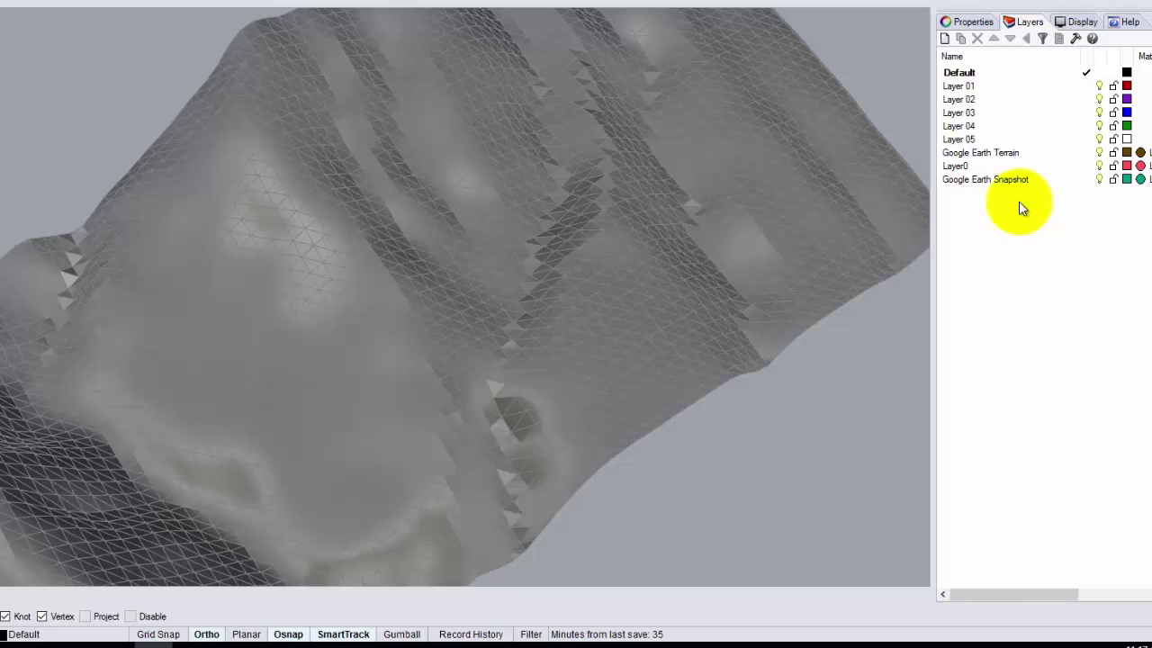
{"action": "left_click", "coordinate": [1098, 165]}
{"action": "left_click", "coordinate": [1100, 166]}
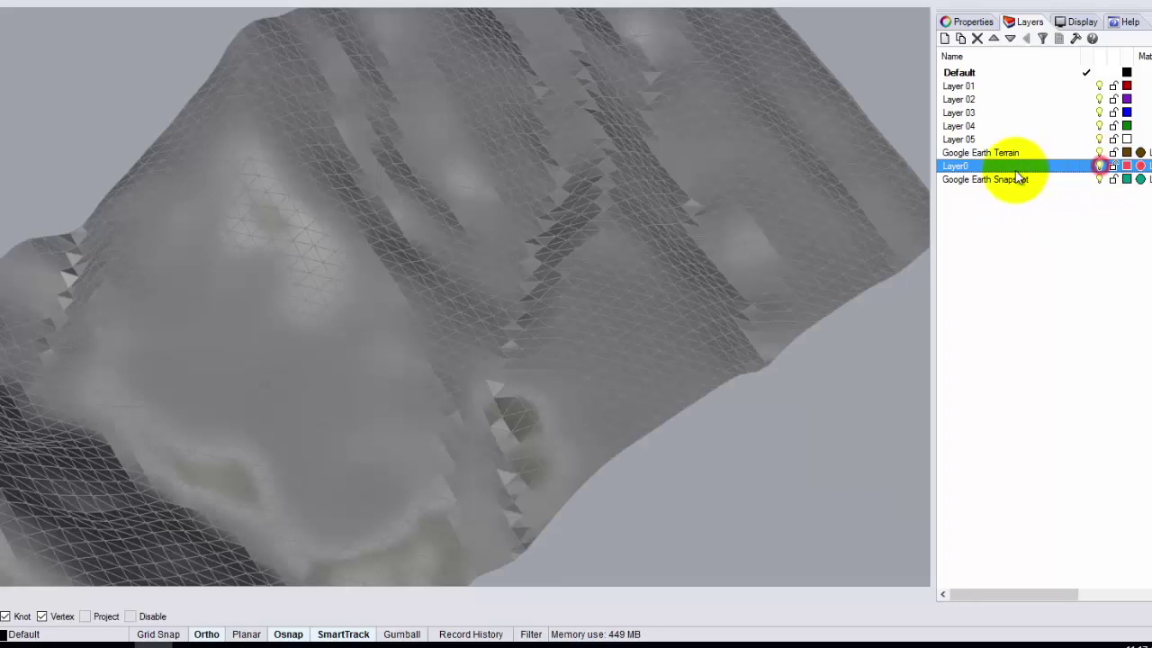
{"action": "left_click", "coordinate": [959, 167]}
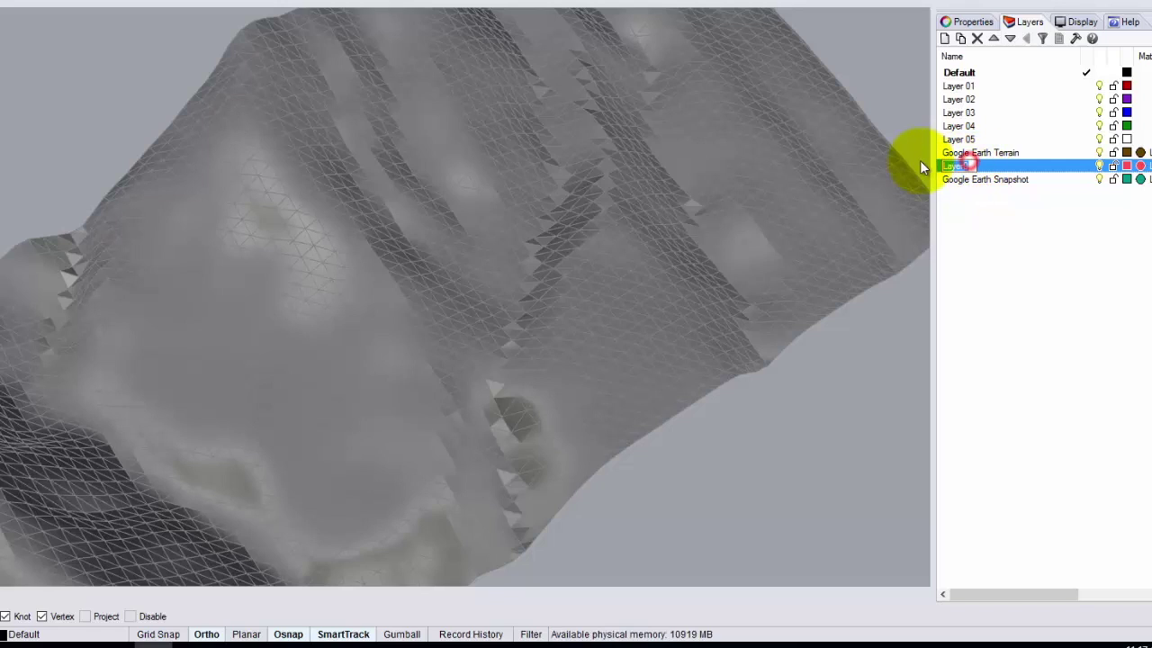
{"action": "type", "text": "SketchUp Mesh"}
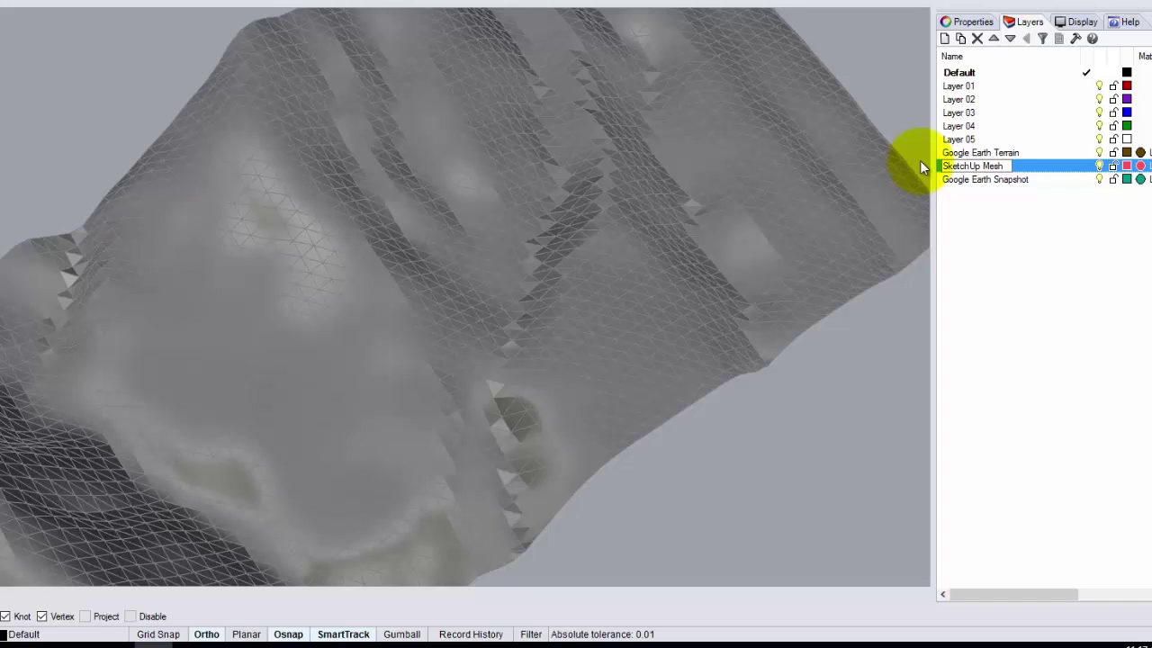
{"action": "left_click", "coordinate": [1029, 216]}
- Delete the Google Earth Snapshot, Google Earth Terrain and Layer 01 through Layer 05 layers
{"action": "left_click", "coordinate": [1012, 195]}
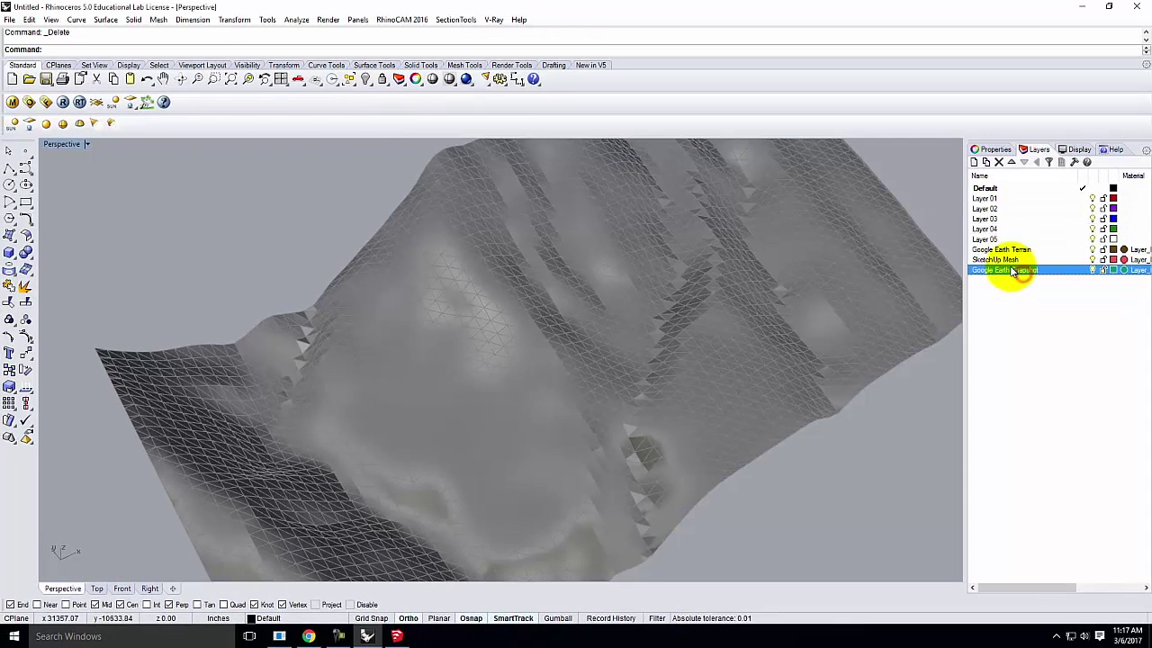
{"action": "left_click", "coordinate": [997, 162]}
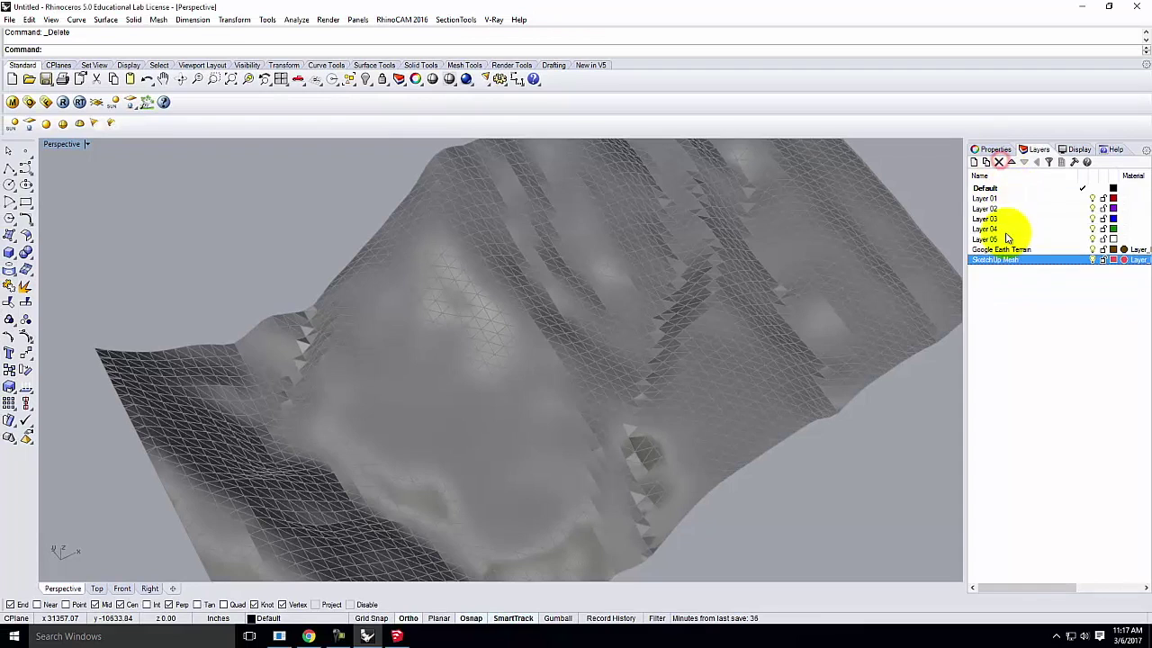
{"action": "left_click", "coordinate": [997, 252]}
{"action": "left_click", "coordinate": [994, 198], "text": "shift"}
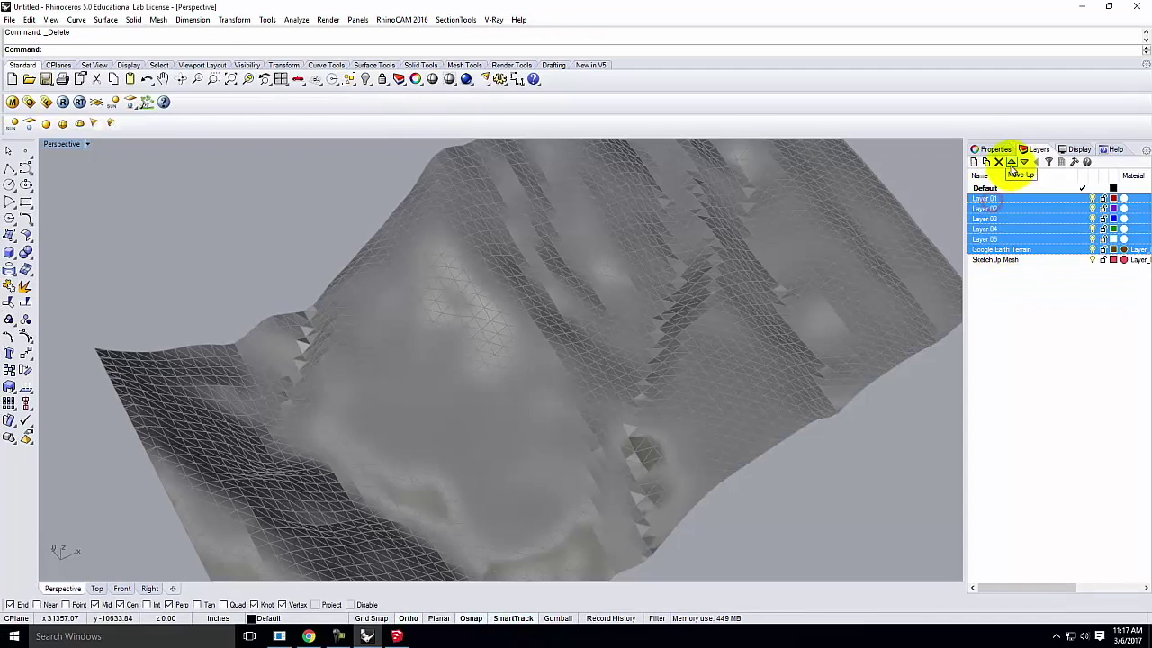
{"action": "left_click", "coordinate": [998, 162]}
{"action": "left_click", "coordinate": [1003, 225]}
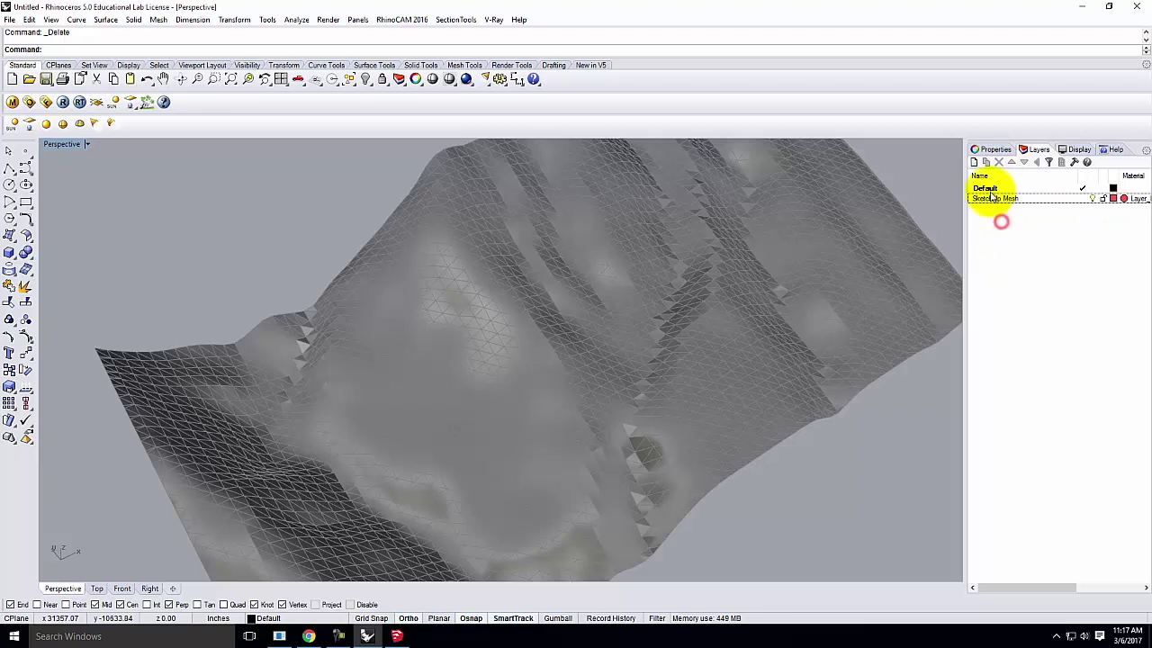
- Rename the Default layer as Contours X
{"action": "left_click", "coordinate": [989, 188]}
{"action": "left_click", "coordinate": [1008, 202]}
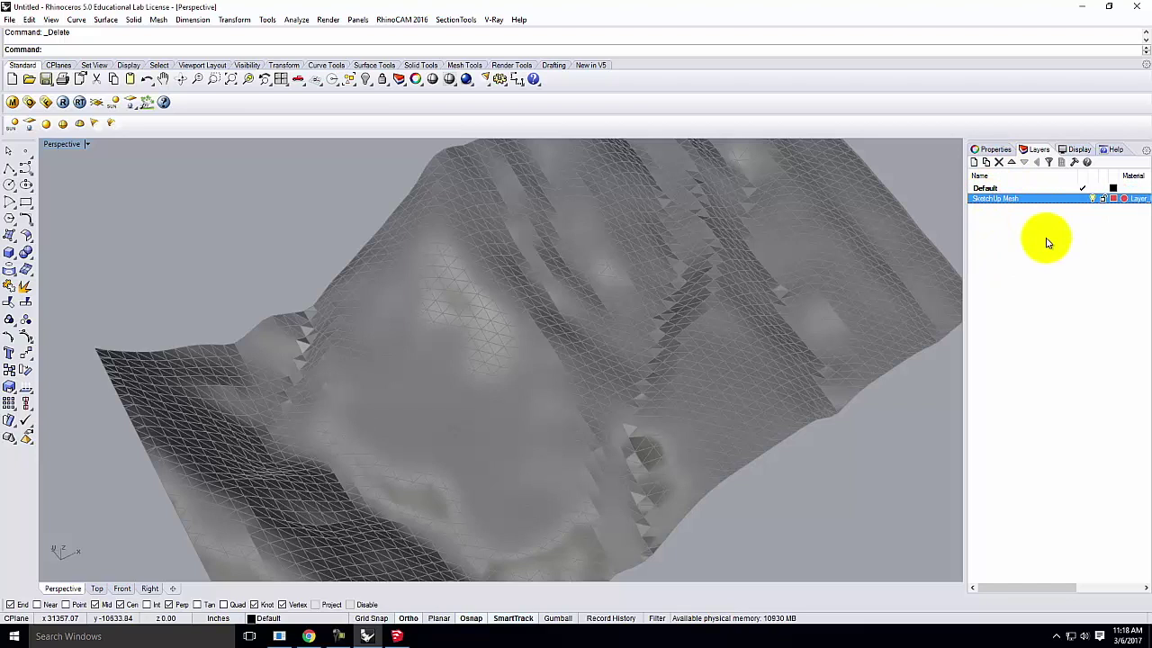
{"action": "left_click", "coordinate": [987, 189]}
{"action": "left_click", "coordinate": [985, 188]}
{"action": "type", "text": "Contou"}
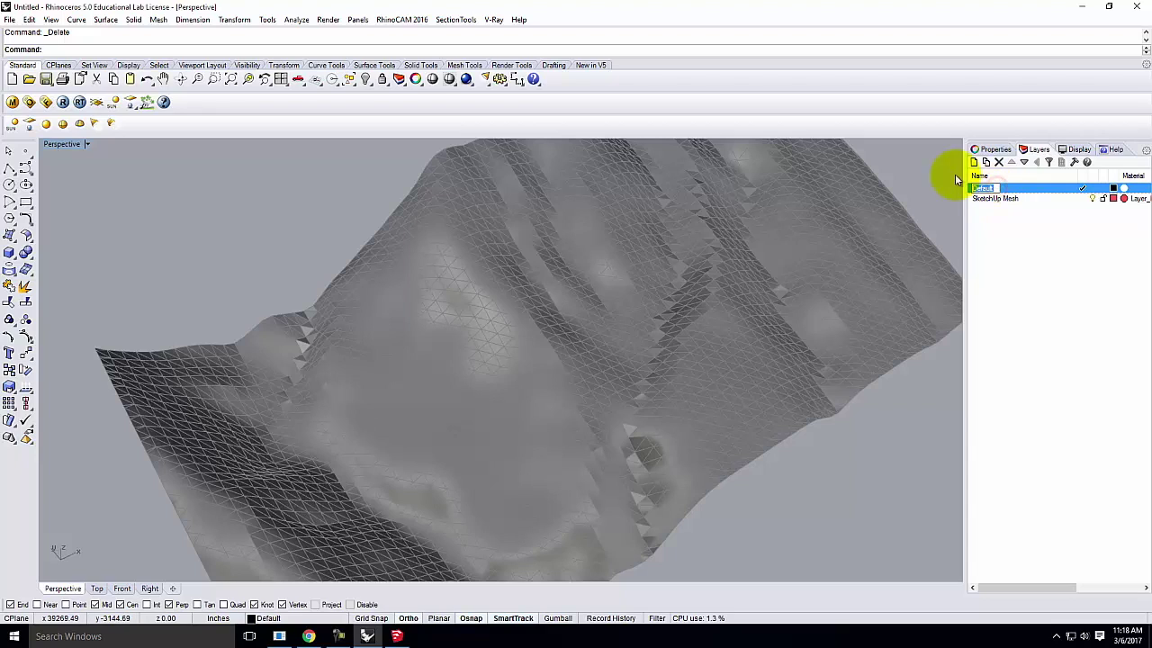
{"action": "type", "text": "rs X"}
{"action": "key", "text": "Return"}
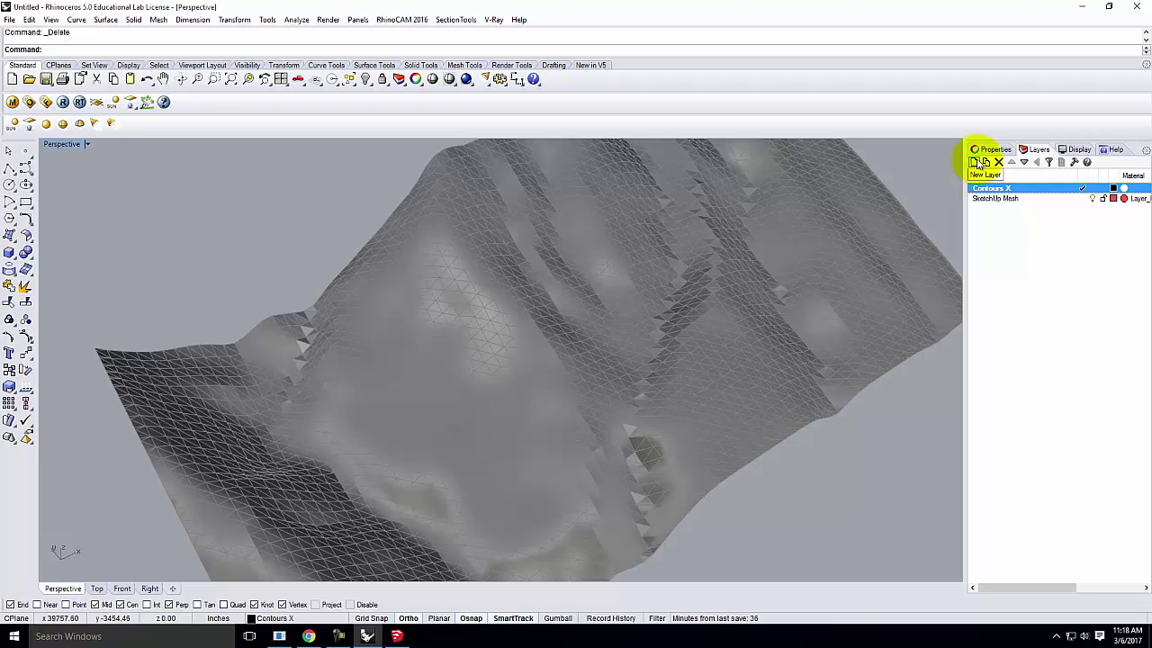
- Create a new layer named Contours Y
{"action": "left_click", "coordinate": [973, 162]}
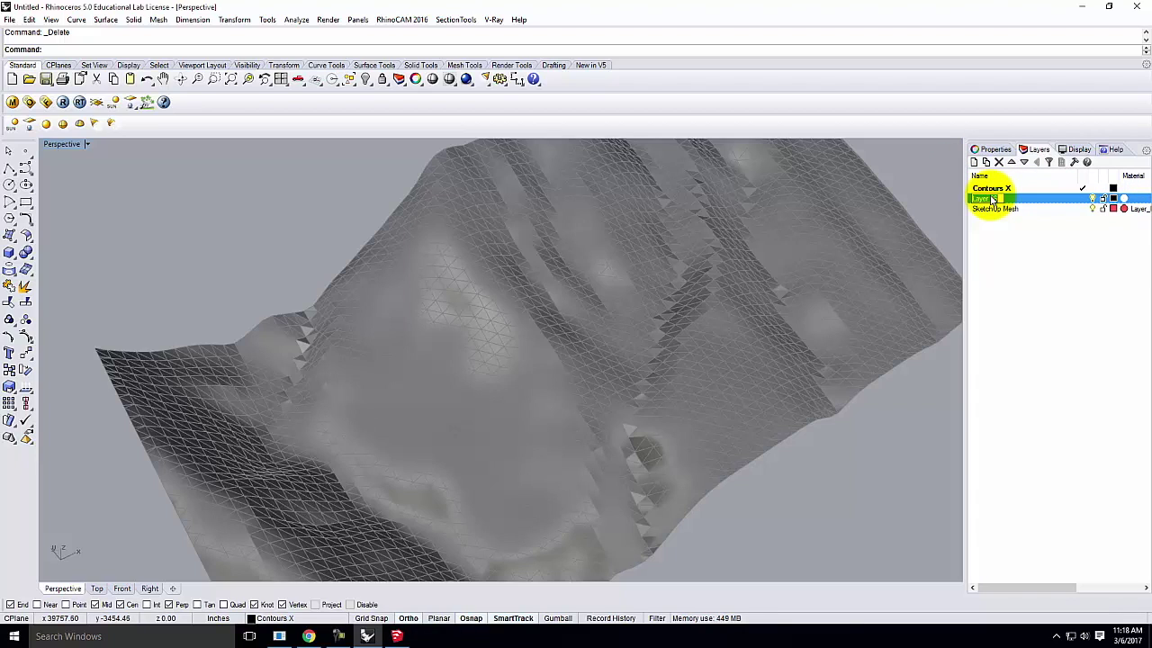
{"action": "type", "text": "Contours"}
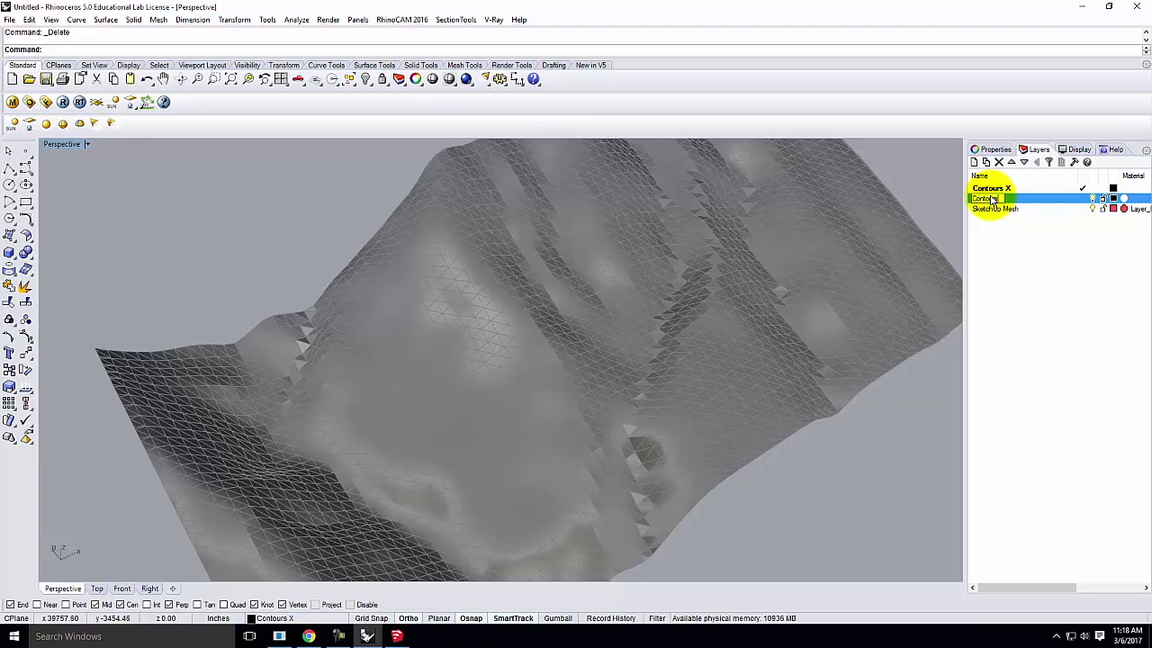
{"action": "type", "text": " Y"}
{"action": "left_click", "coordinate": [1012, 234]}
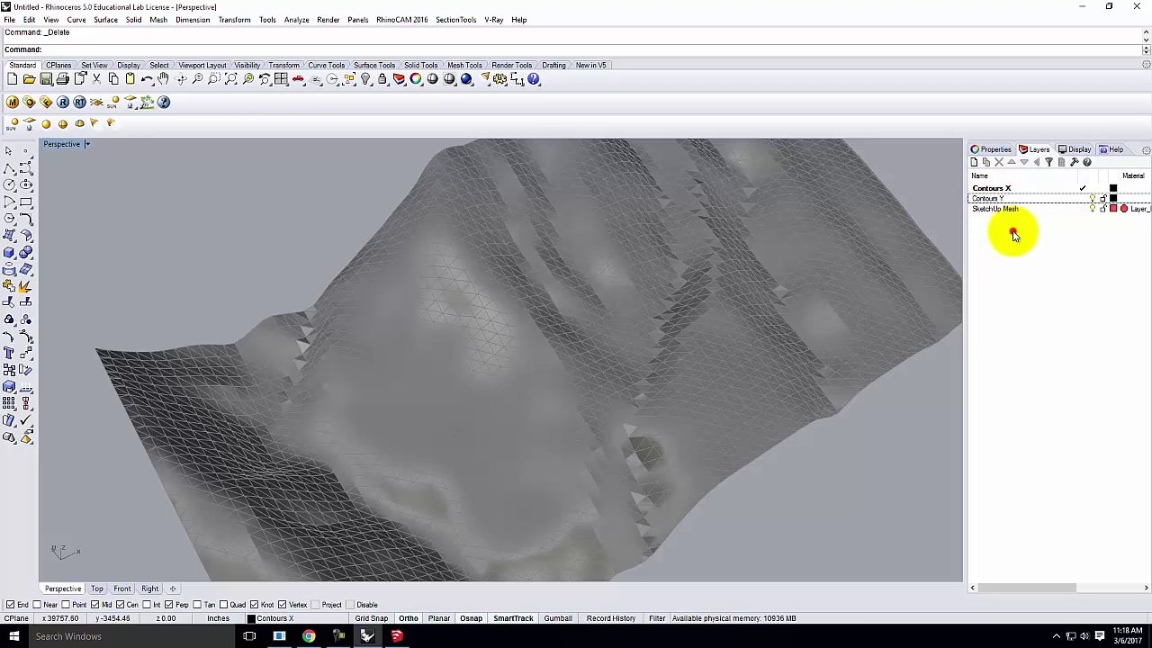
- Create a Patch surface over the terrain mesh with sample point spacing 1, 100 surface V spans and stiffness 1
{"action": "left_click", "coordinate": [540, 263]}
{"action": "scroll", "coordinate": [431, 263], "scroll_direction": "down", "scroll_amount": 3}
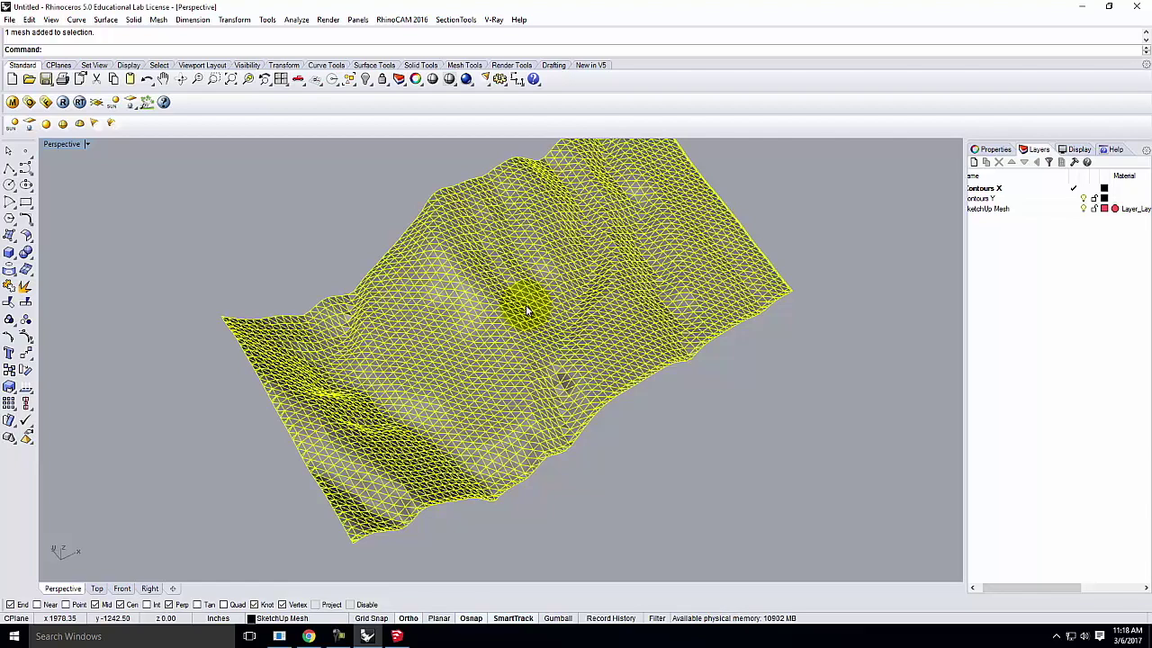
{"action": "right_click_drag", "start_coordinate": [527, 310], "coordinate": [591, 364]}
{"action": "left_click", "coordinate": [707, 379]}
{"action": "right_click_drag", "start_coordinate": [629, 399], "coordinate": [610, 318]}
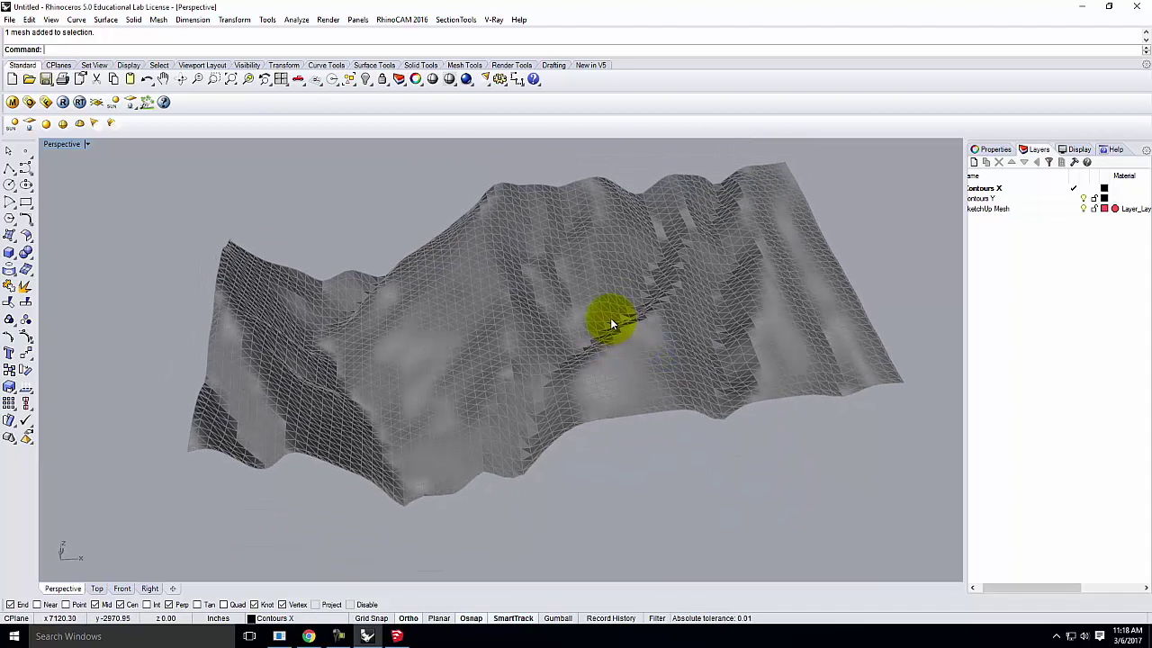
{"action": "right_click_drag", "start_coordinate": [591, 309], "coordinate": [455, 317]}
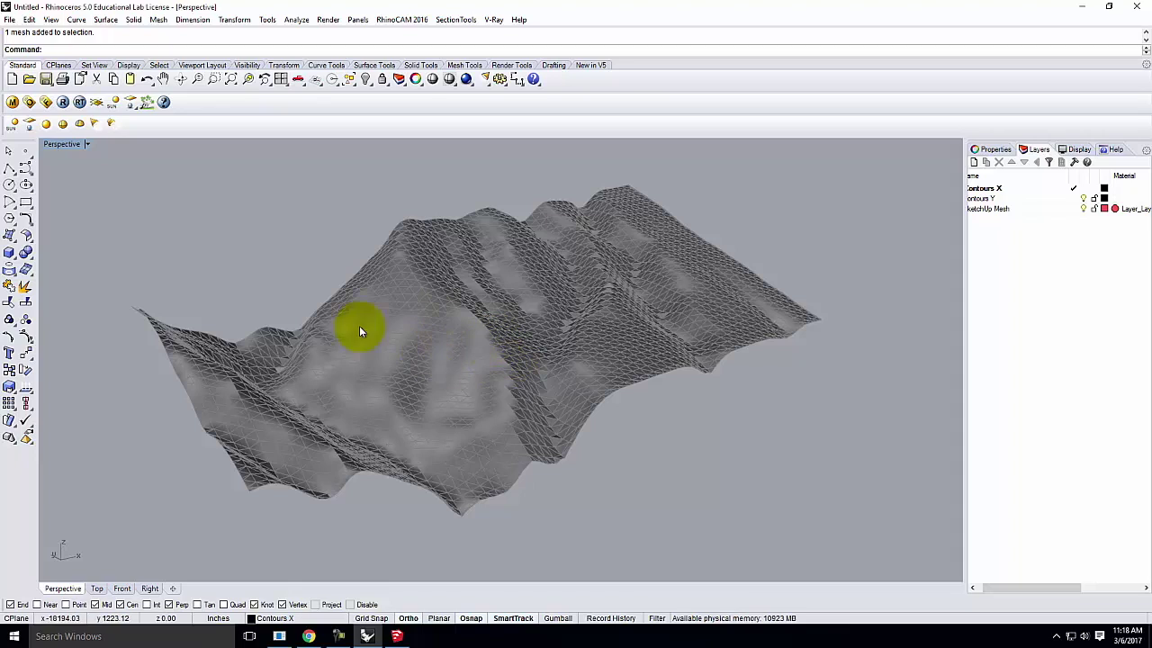
{"action": "left_click", "coordinate": [460, 383]}
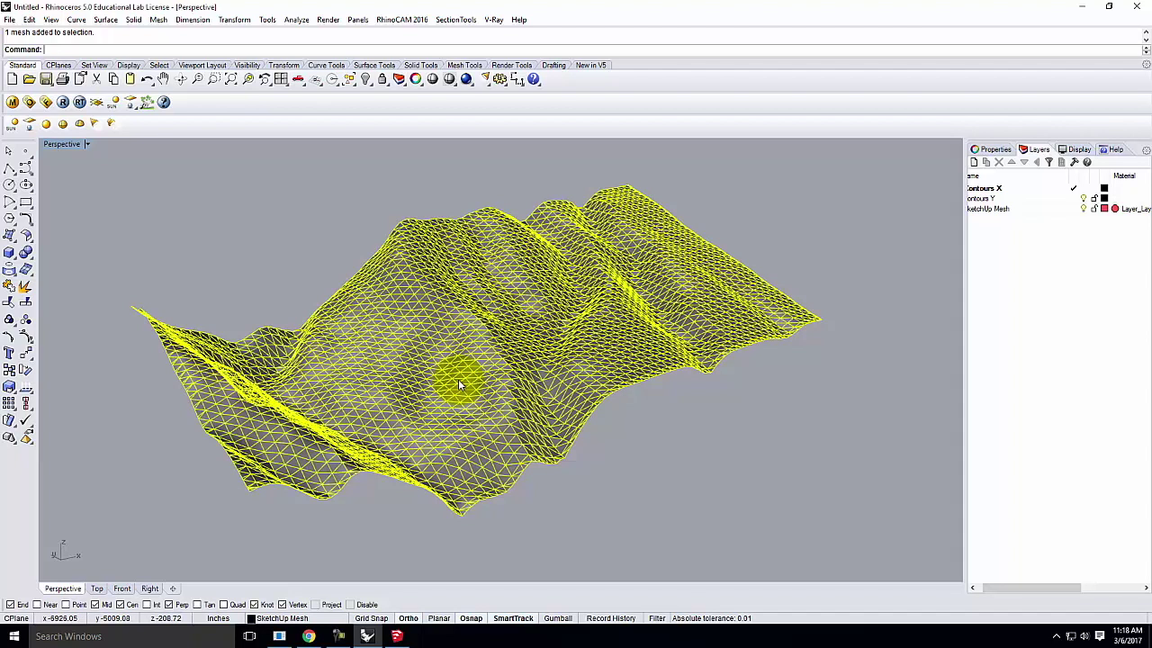
{"action": "type", "text": "Patch"}
{"action": "key", "text": "Return"}
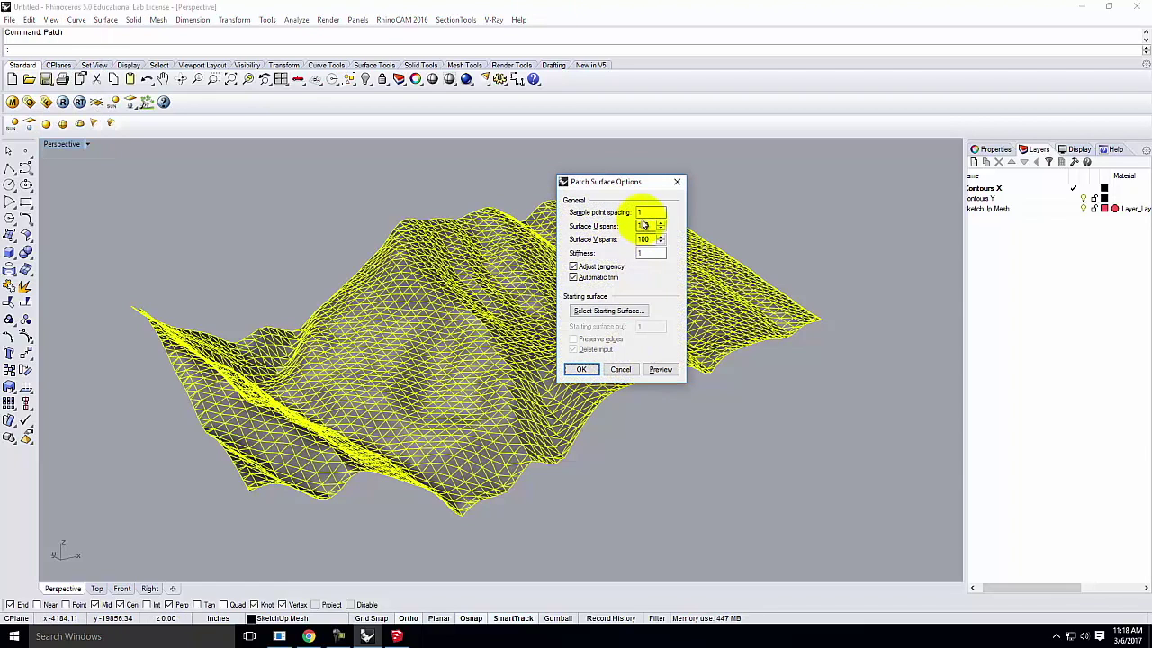
{"action": "left_click", "coordinate": [583, 368]}
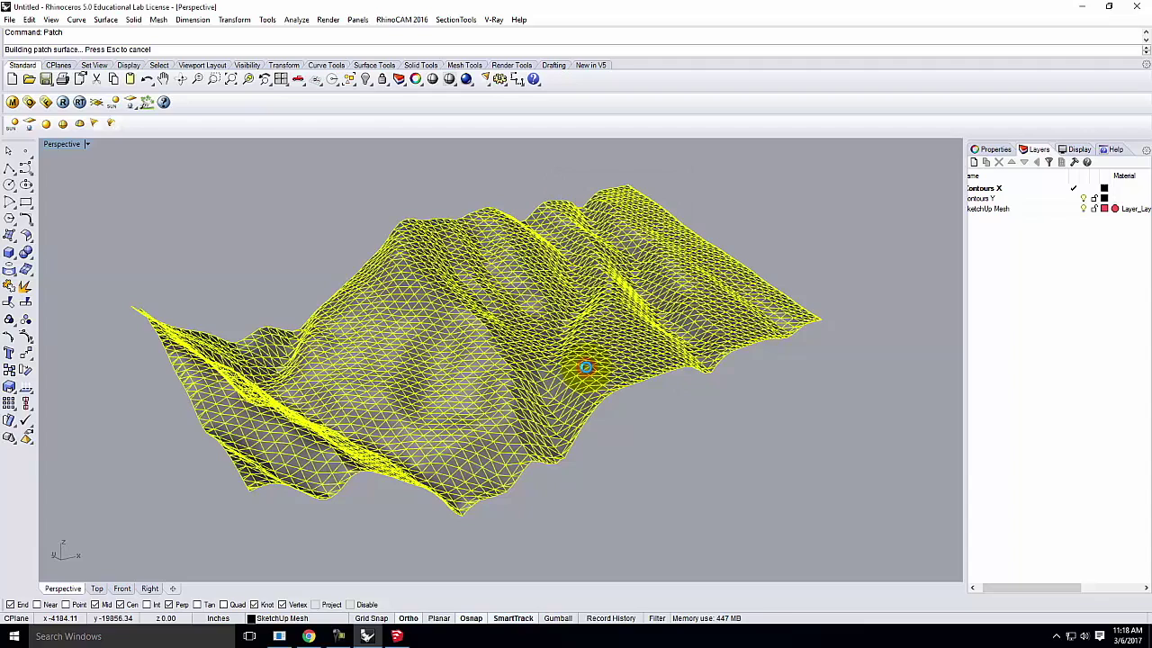
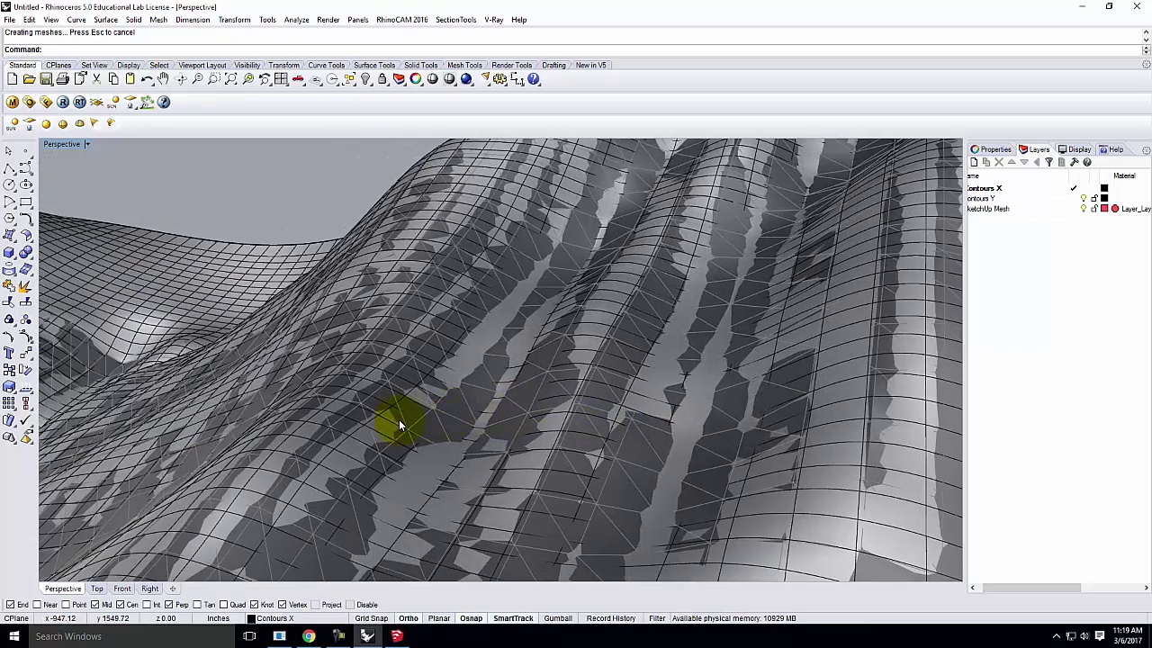
- Examine how the patch surface follows the terrain mesh and how far it extends past the mesh edges
{"action": "right_click_drag", "start_coordinate": [496, 360], "coordinate": [391, 351]}
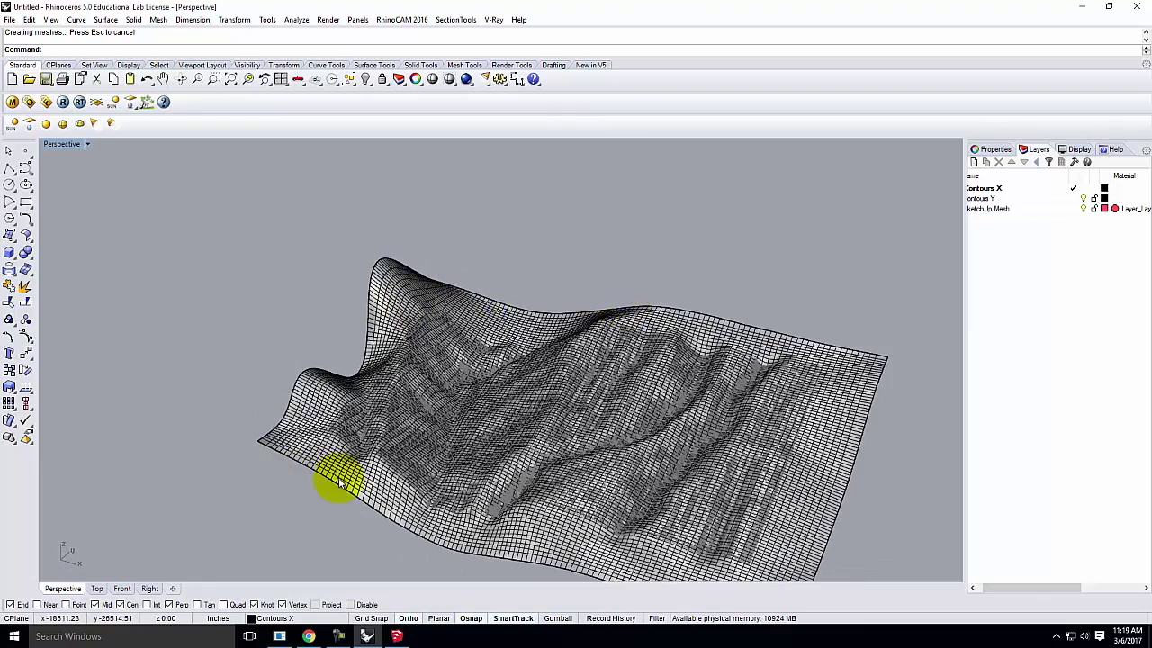
{"action": "right_click_drag", "start_coordinate": [334, 481], "coordinate": [403, 465]}
{"action": "right_click_drag", "start_coordinate": [409, 360], "coordinate": [408, 388]}
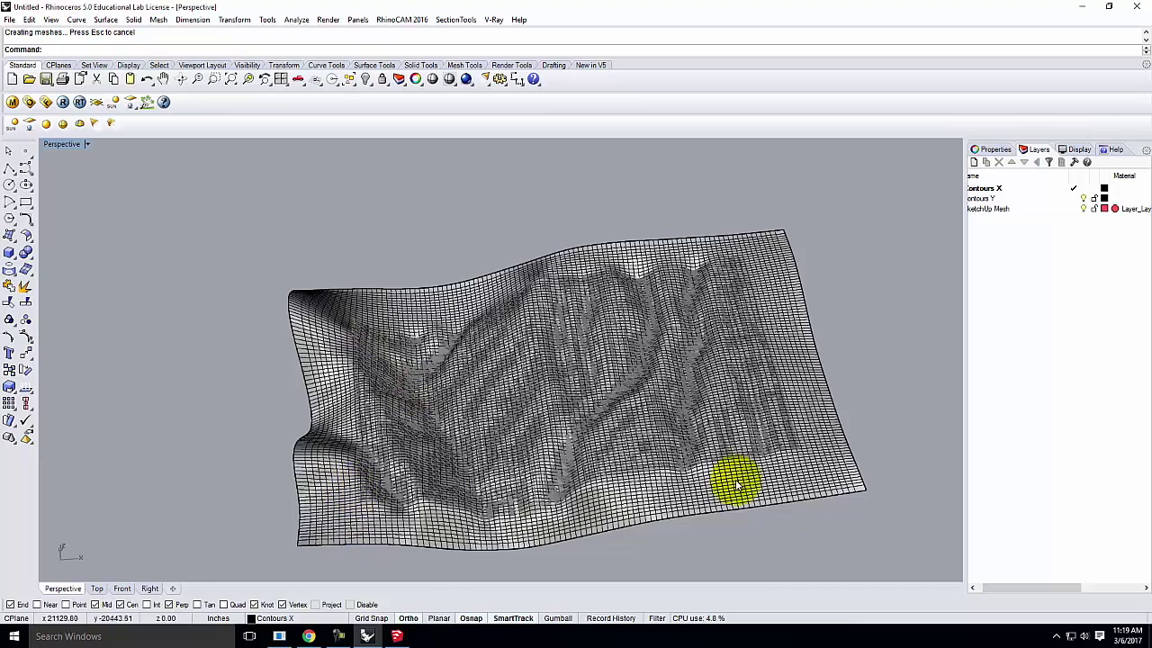
{"action": "scroll", "coordinate": [660, 461], "scroll_direction": "up", "scroll_amount": 10}
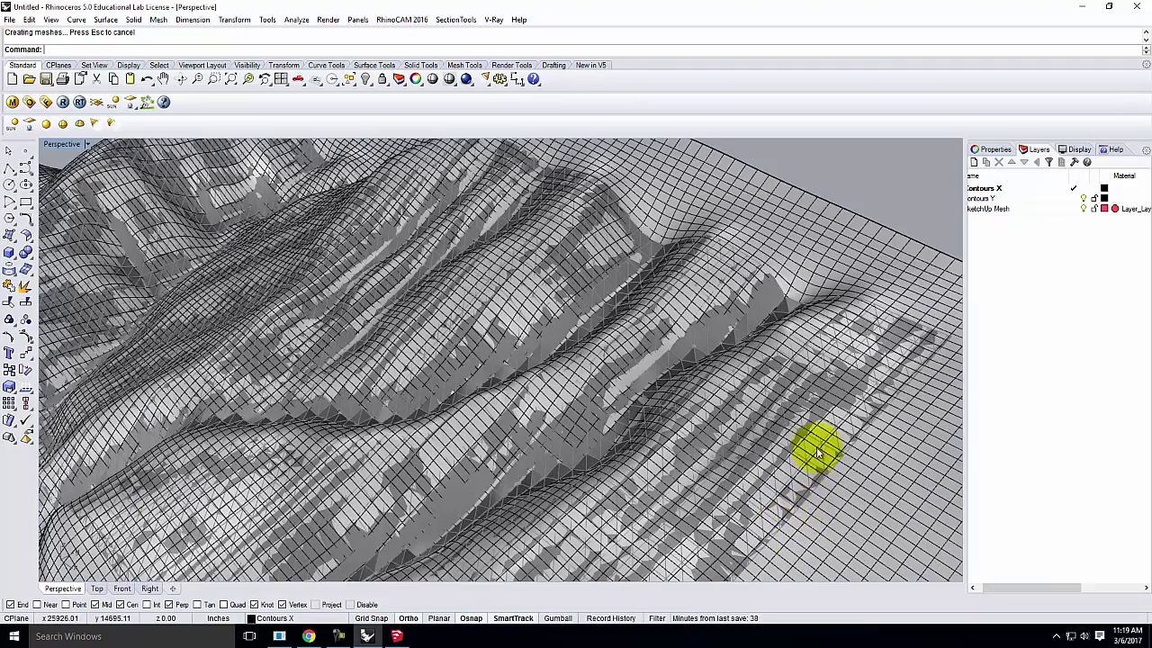
{"action": "key", "text": "ctrl+shift+e"}
{"action": "left_click", "coordinate": [884, 432]}
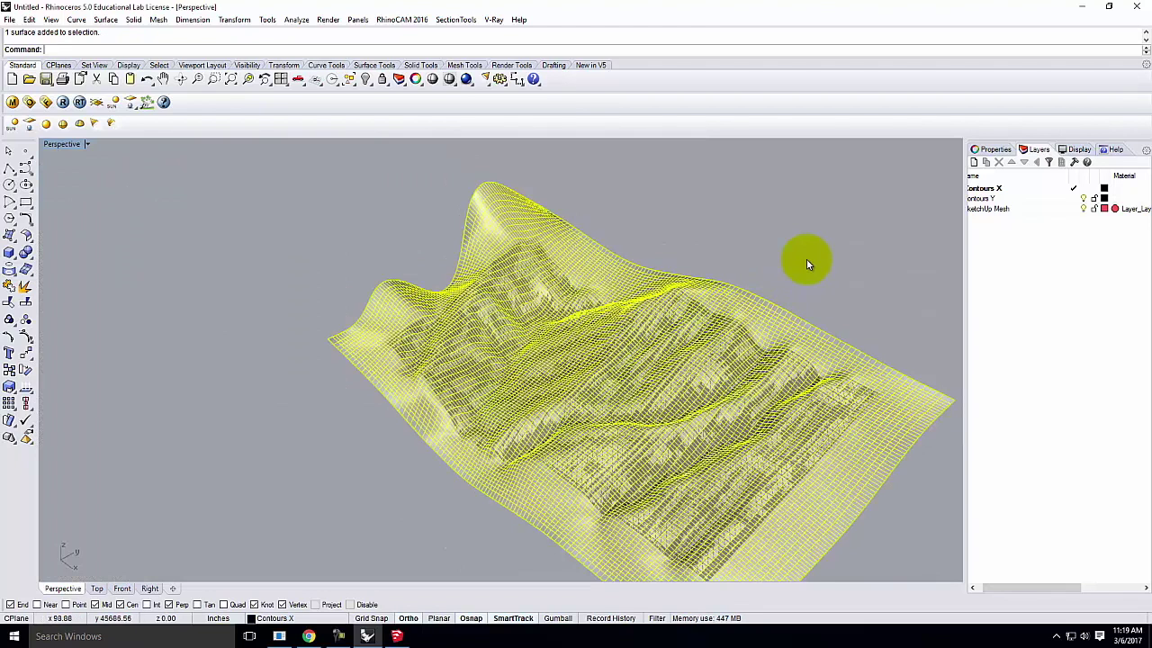
{"action": "left_click", "coordinate": [835, 243]}
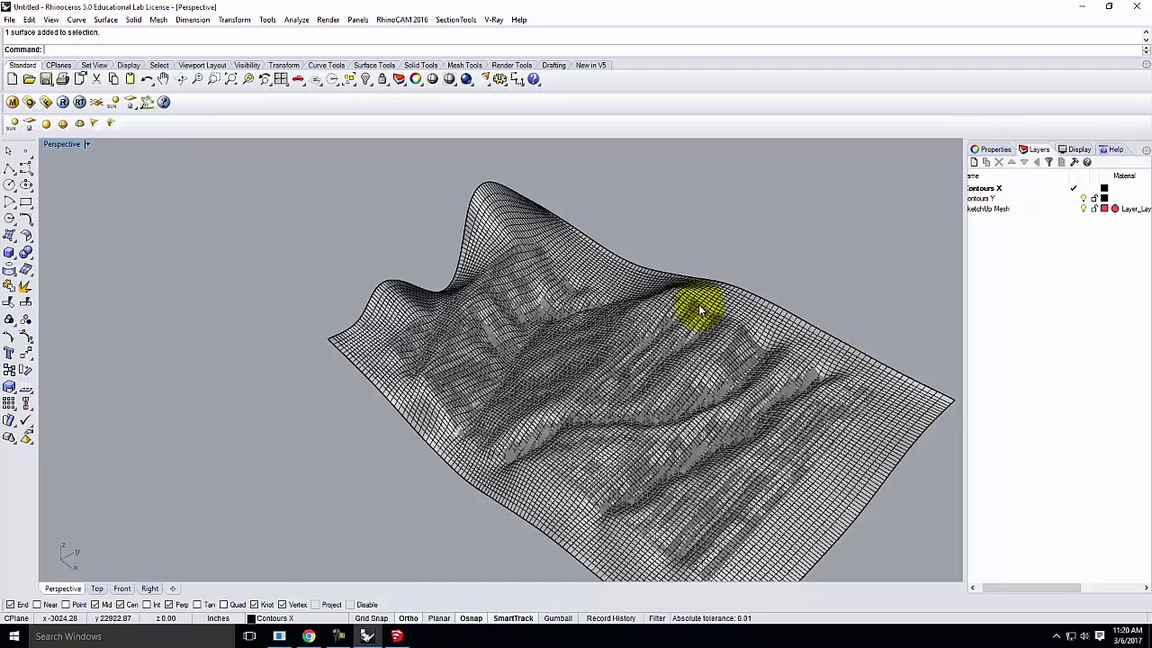
{"action": "scroll", "coordinate": [755, 336], "scroll_direction": "up", "scroll_amount": 3}
{"action": "right_click_drag", "start_coordinate": [766, 337], "coordinate": [822, 372]}
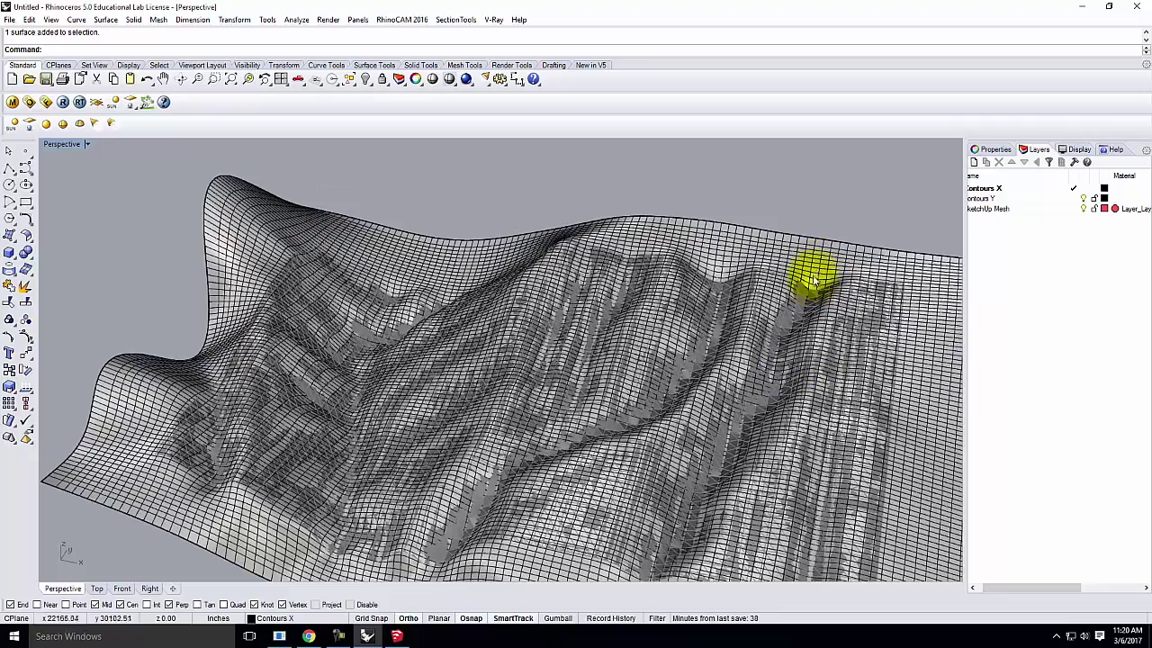
{"action": "scroll", "coordinate": [738, 285], "scroll_direction": "up", "scroll_amount": 4}
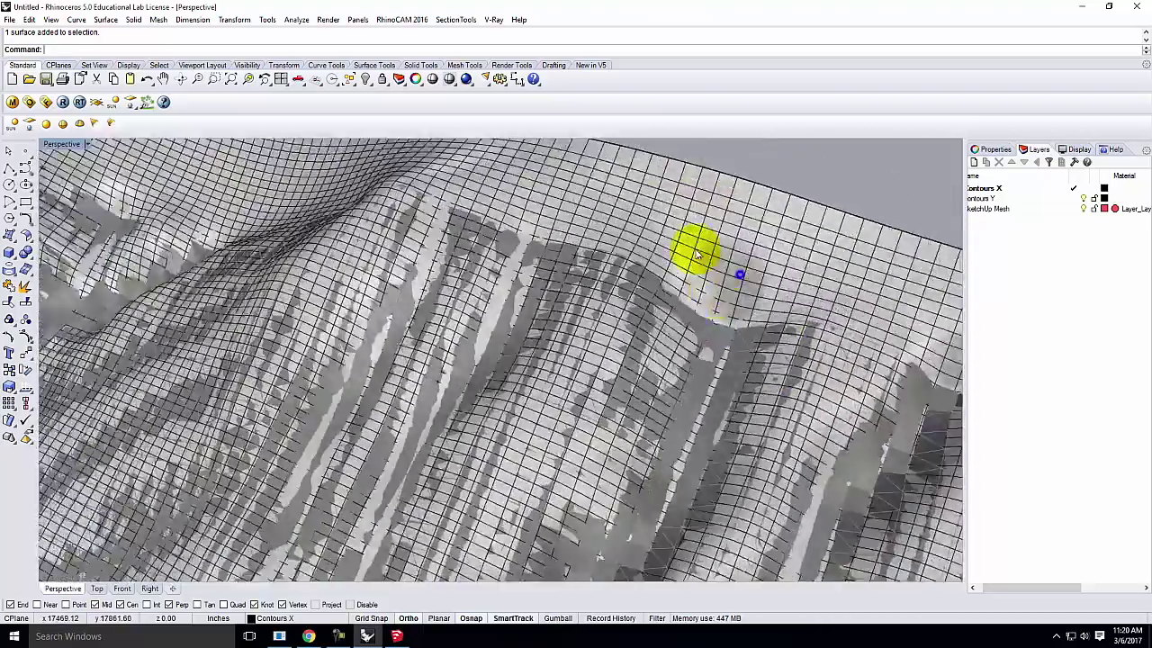
{"action": "right_click_drag", "start_coordinate": [698, 256], "coordinate": [663, 441]}
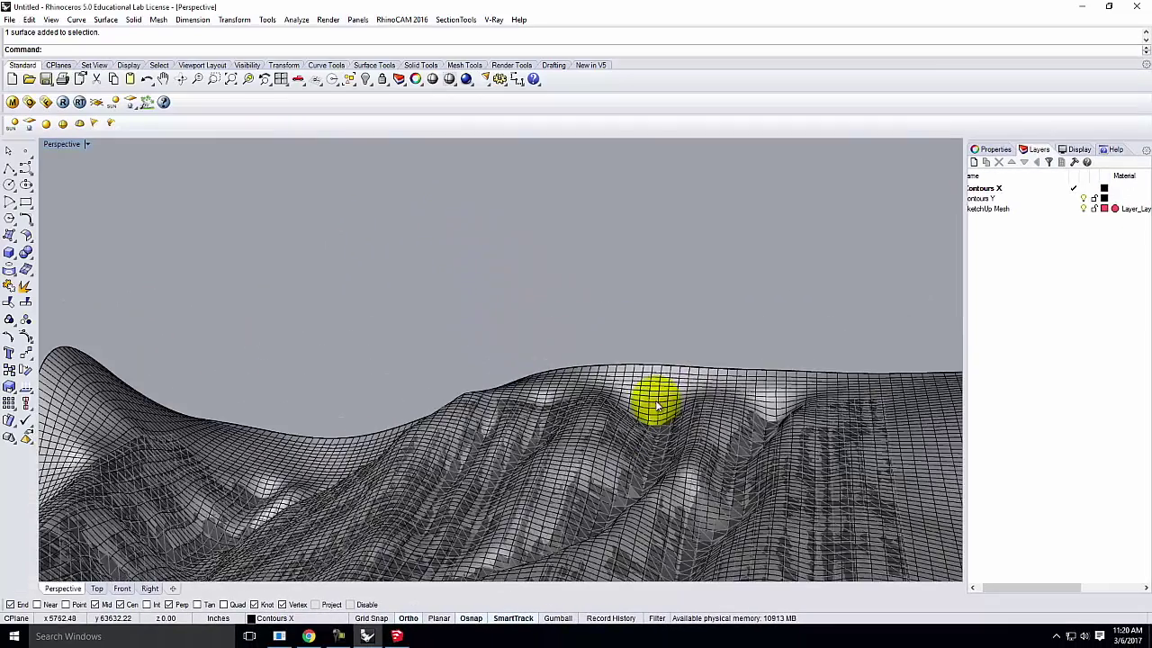
{"action": "right_click_drag", "start_coordinate": [656, 398], "coordinate": [573, 468]}
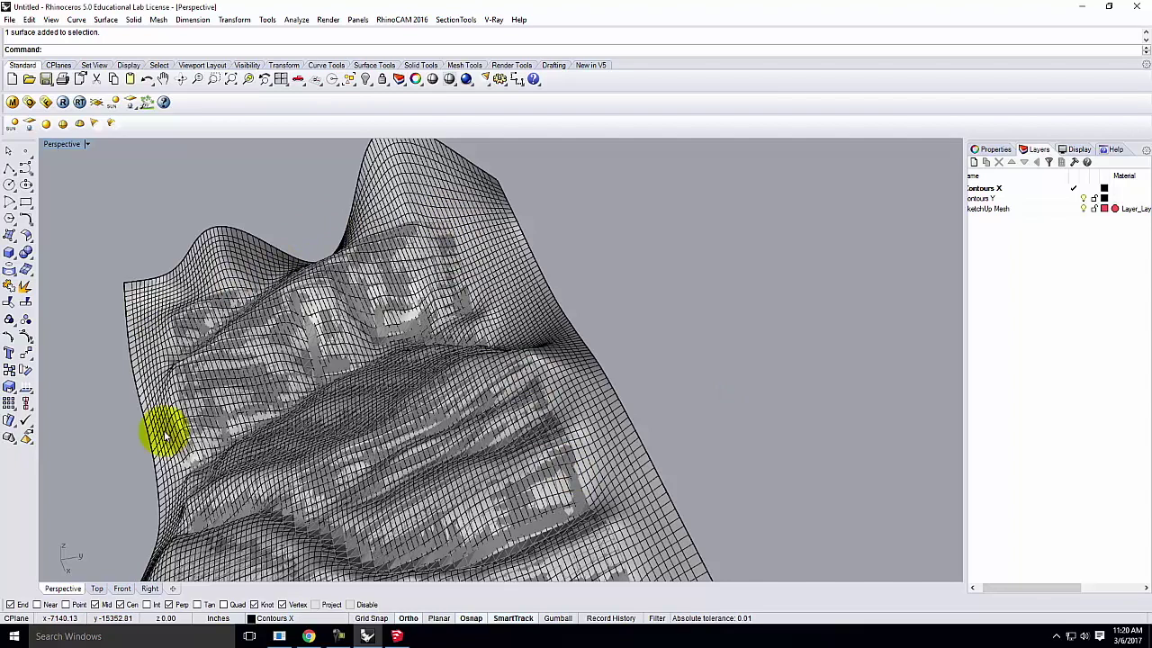
{"action": "scroll", "coordinate": [342, 369], "scroll_direction": "down", "scroll_amount": 3}
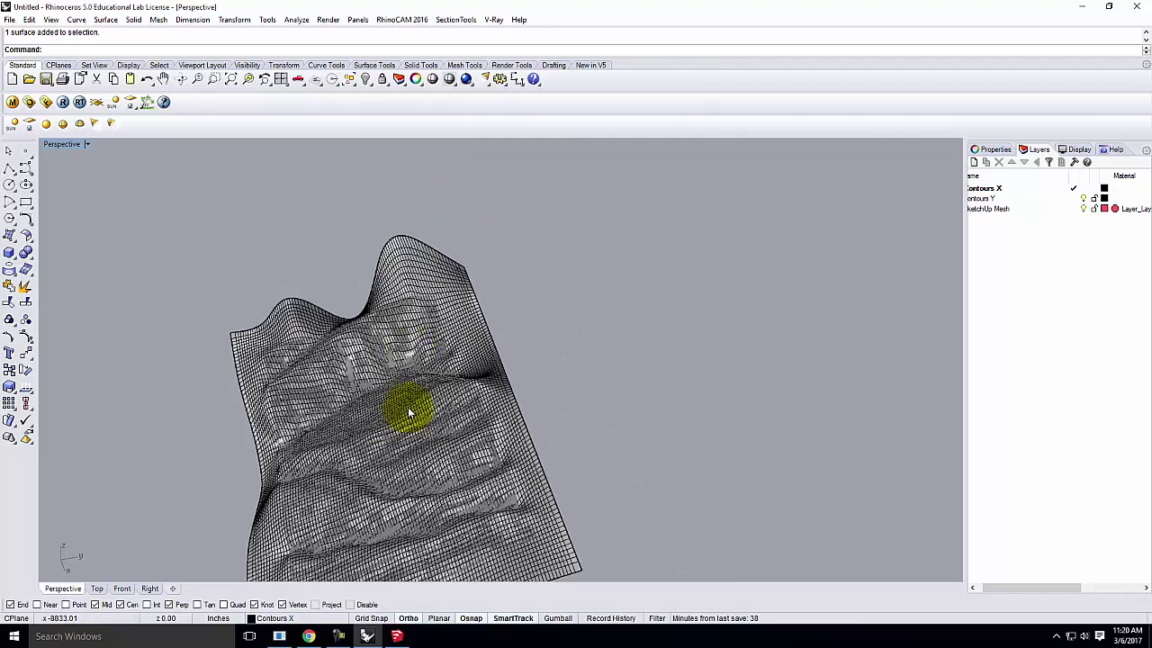
{"action": "right_click_drag", "start_coordinate": [409, 315], "coordinate": [464, 340]}
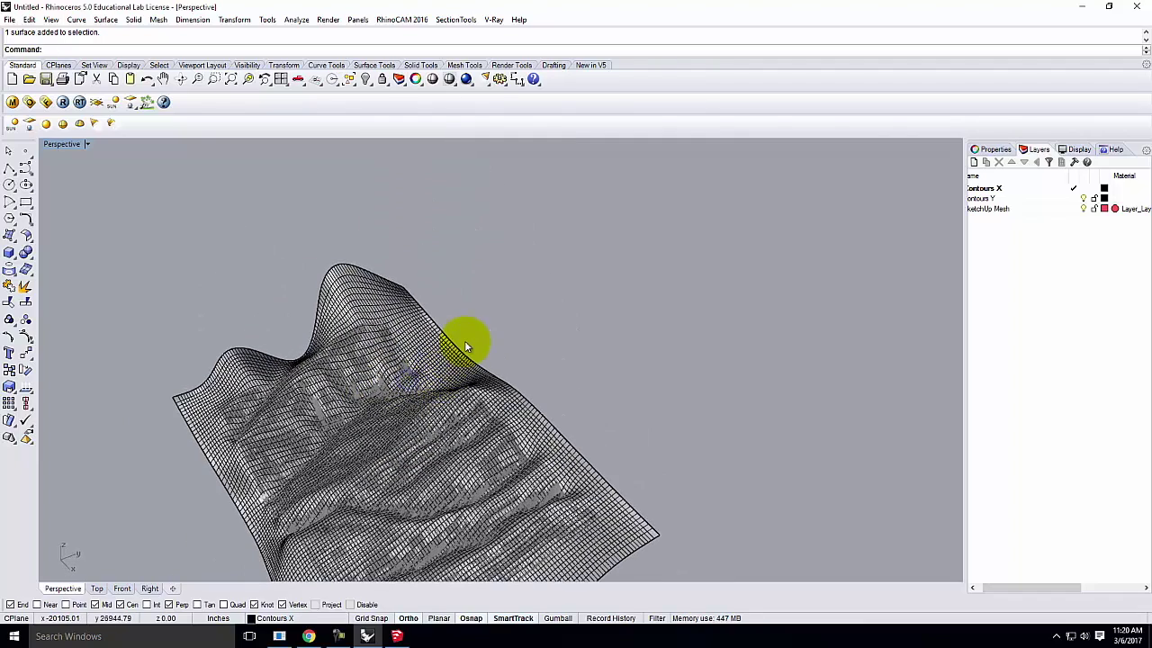
- Show all four viewports and draw a rectangle in the Top view around the terrain, just inside the mesh boundary
{"action": "double_click", "coordinate": [72, 144]}
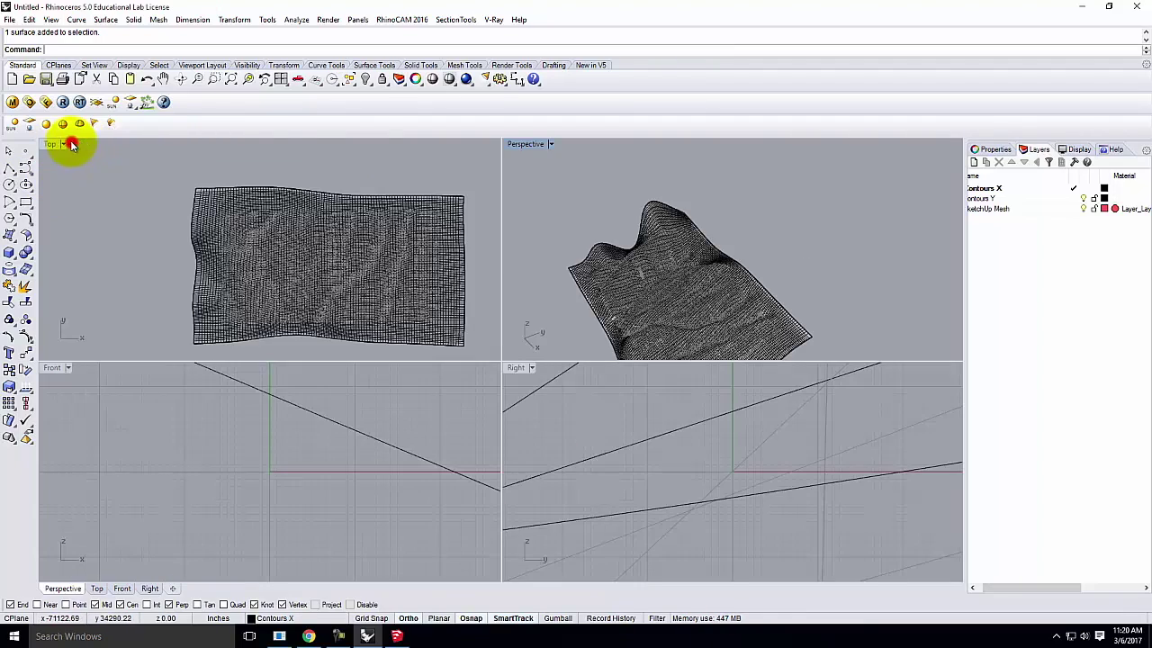
{"action": "left_click", "coordinate": [25, 204]}
{"action": "scroll", "coordinate": [231, 219], "scroll_direction": "up", "scroll_amount": 3}
{"action": "scroll", "coordinate": [174, 192], "scroll_direction": "down", "scroll_amount": 2}
{"action": "left_click", "coordinate": [185, 201]}
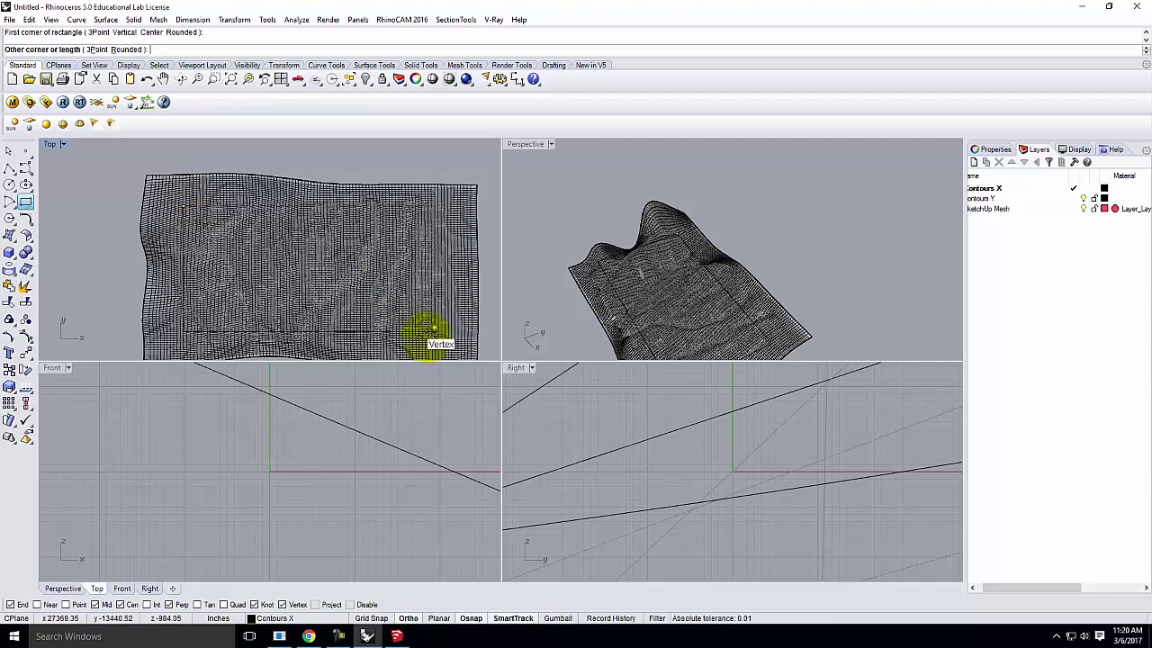
{"action": "left_click", "coordinate": [430, 343]}
{"action": "left_click", "coordinate": [340, 336]}
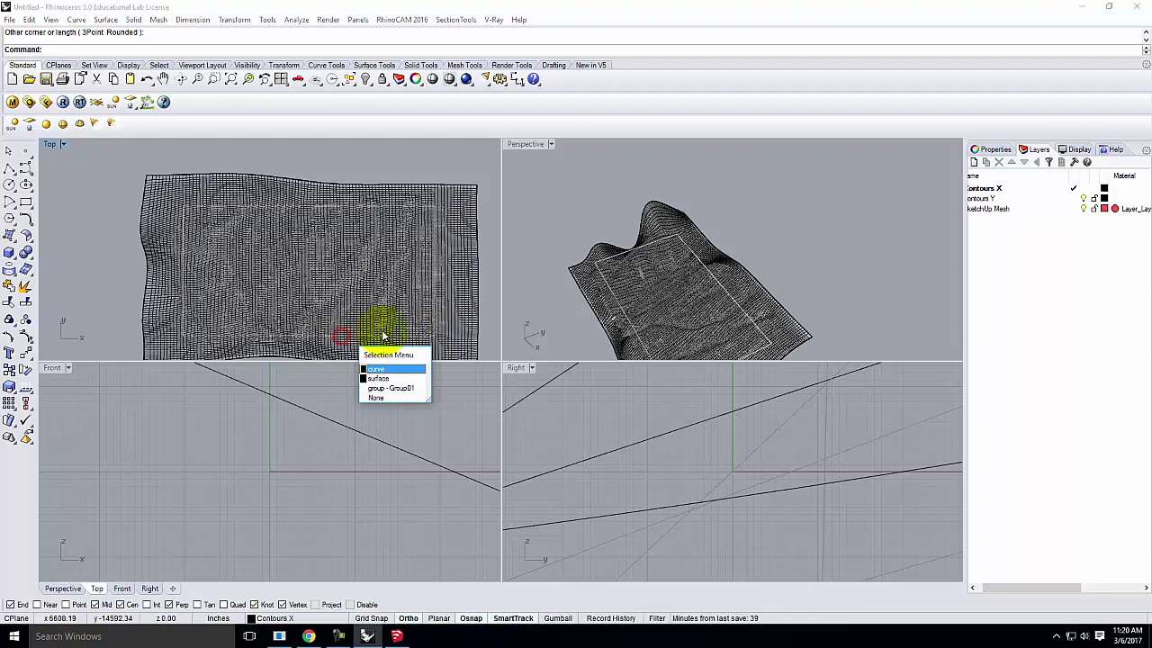
{"action": "left_click", "coordinate": [394, 378]}
{"action": "key", "text": "Escape"}
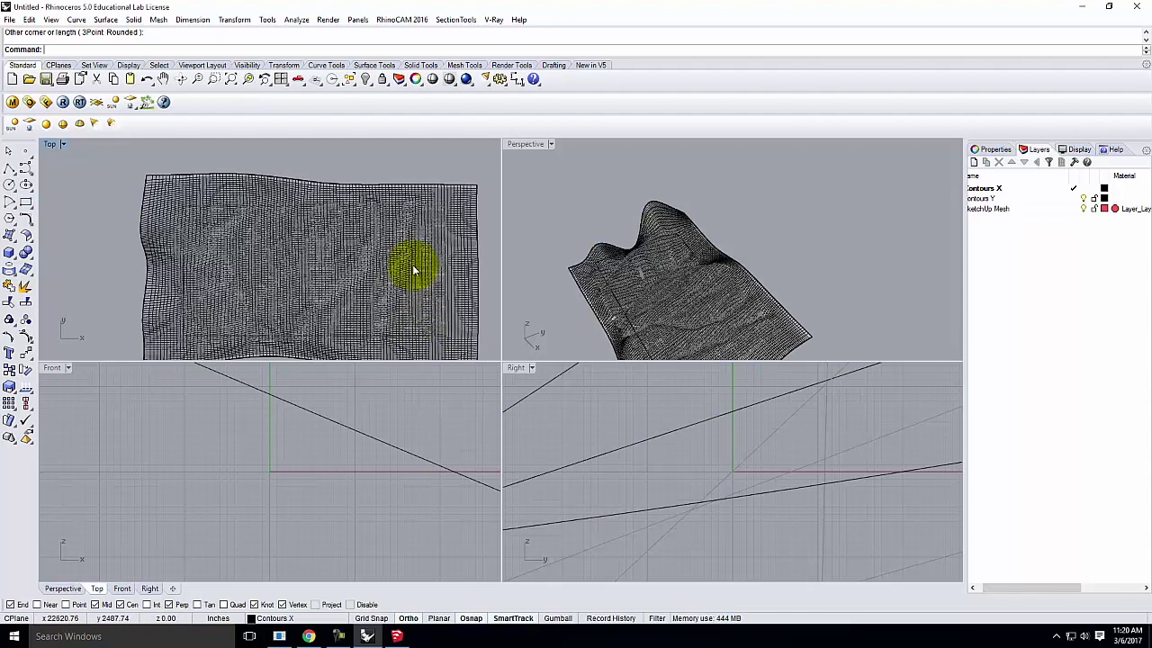
{"action": "left_click", "coordinate": [388, 212]}
{"action": "key", "text": "Escape"}
{"action": "left_click", "coordinate": [387, 212]}
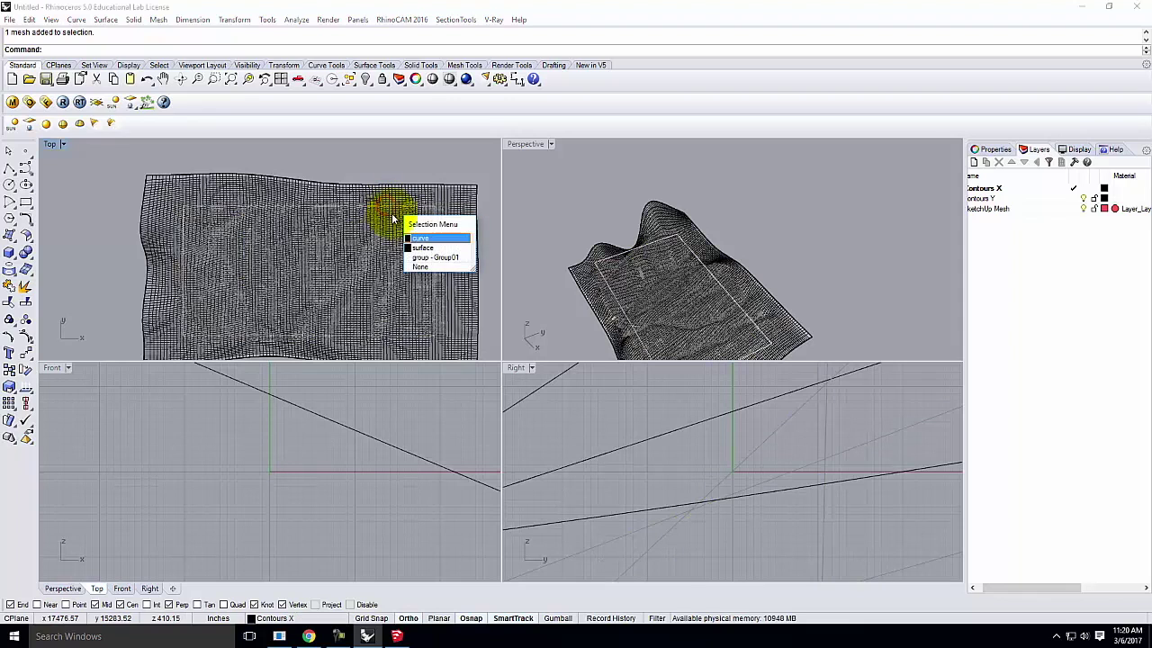
{"action": "left_click", "coordinate": [416, 239]}
{"action": "key", "text": "Escape"}
{"action": "left_click", "coordinate": [400, 241]}
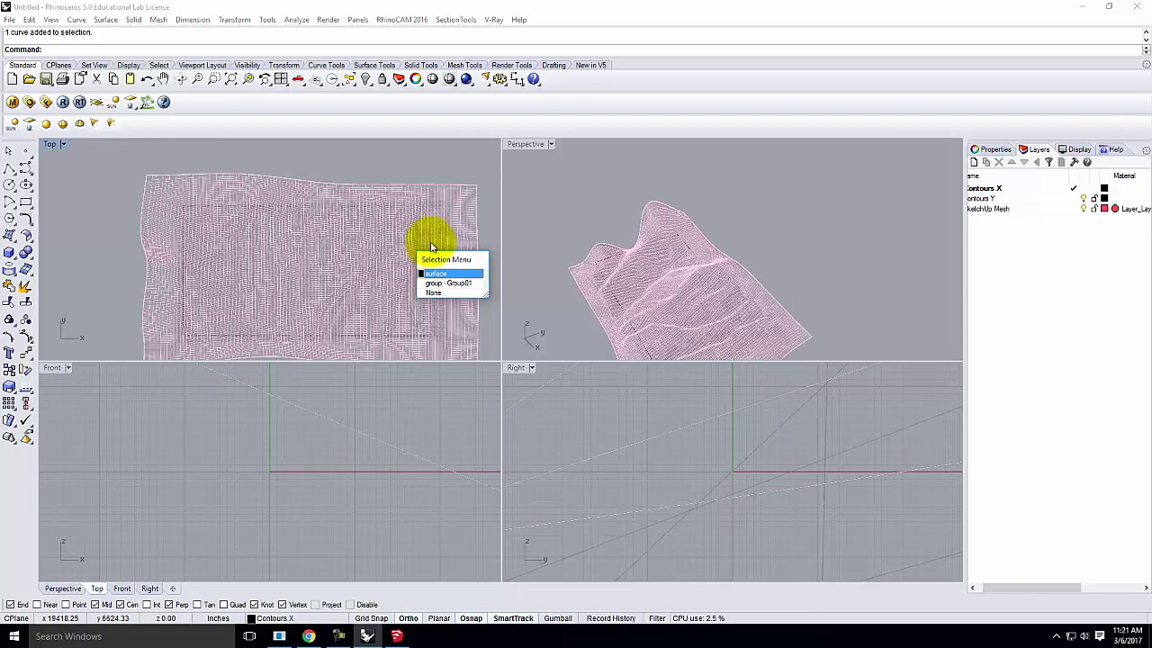
{"action": "left_click", "coordinate": [422, 168]}
- Project the rectangle onto the patch surface from the Top view
{"action": "left_click", "coordinate": [378, 212]}
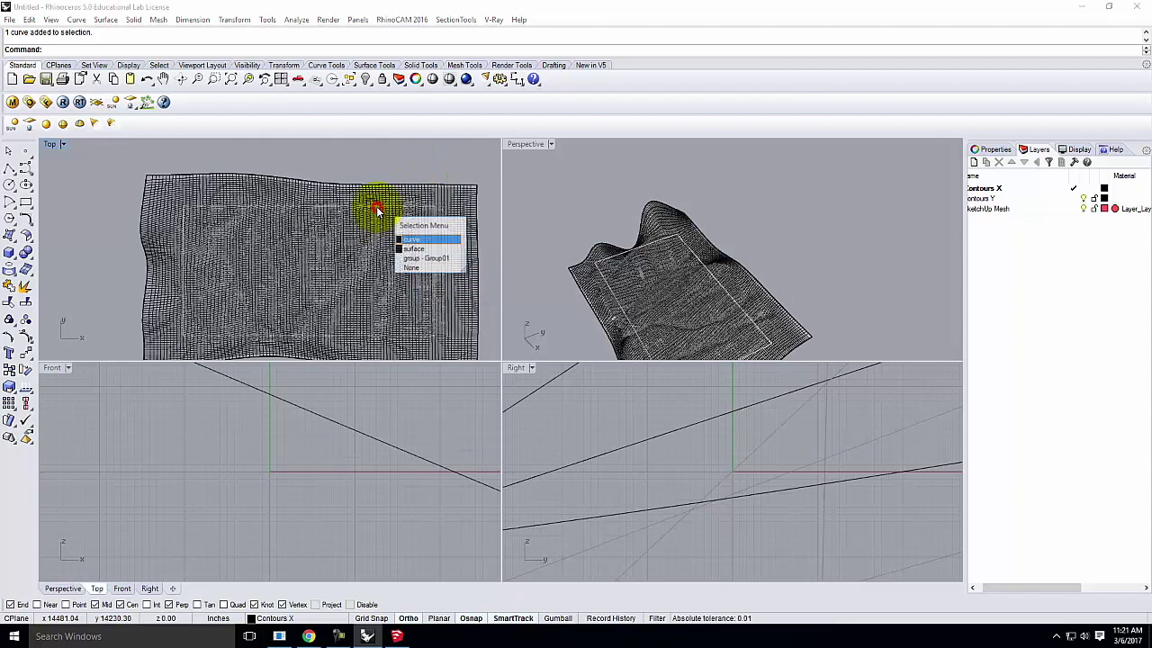
{"action": "left_click", "coordinate": [407, 237]}
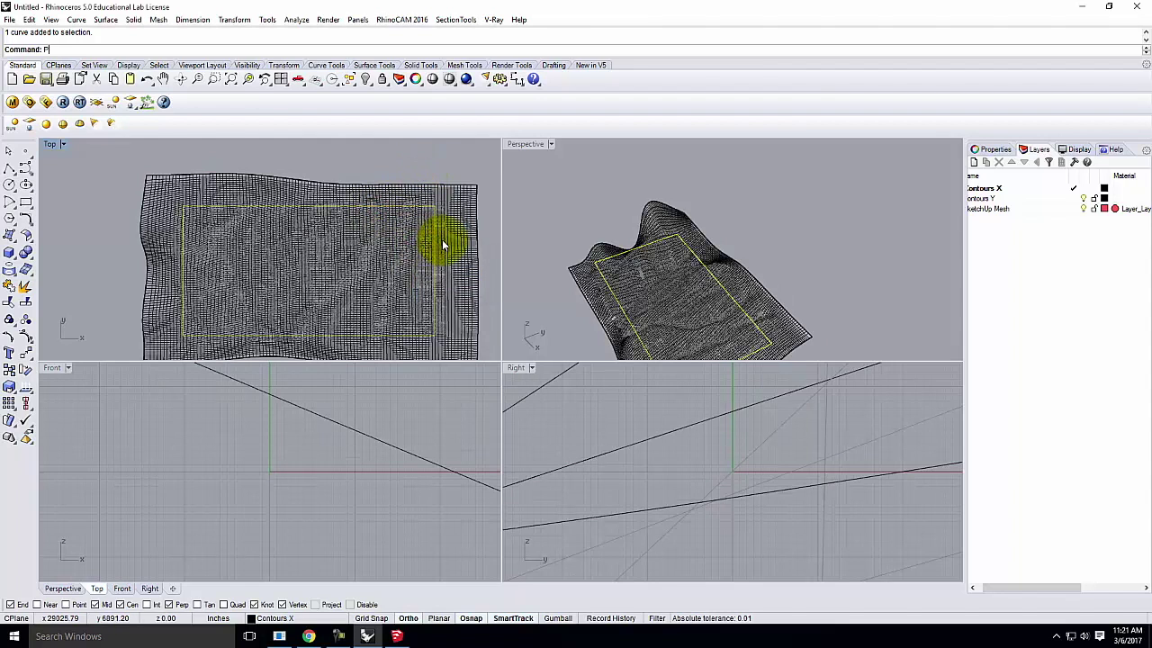
{"action": "type", "text": "Pro"}
{"action": "key", "text": "Return"}
{"action": "left_click", "coordinate": [453, 241]}
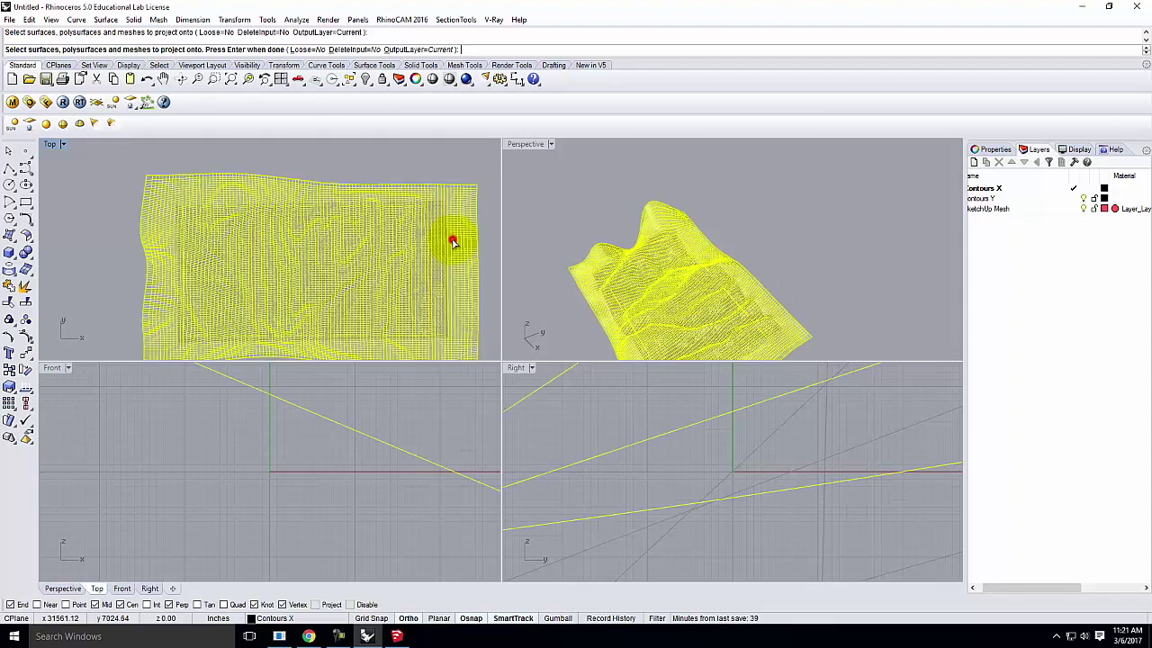
{"action": "key", "text": "Return"}
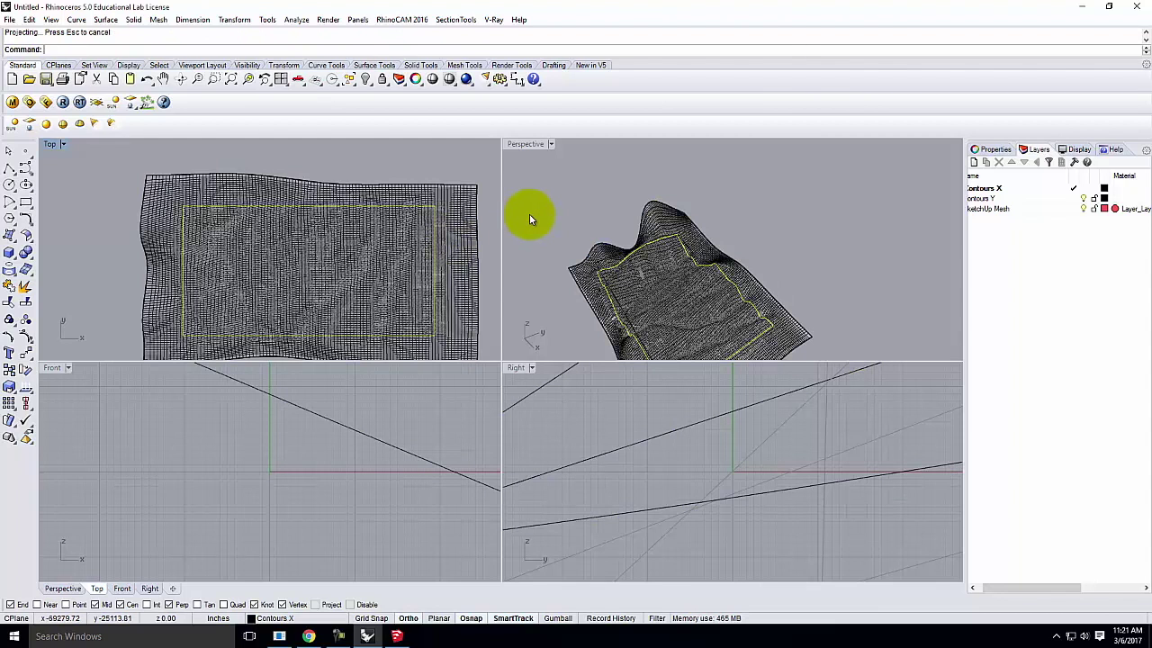
- Trim away the part of the patch surface outside the projected rectangle
{"action": "left_click", "coordinate": [661, 210]}
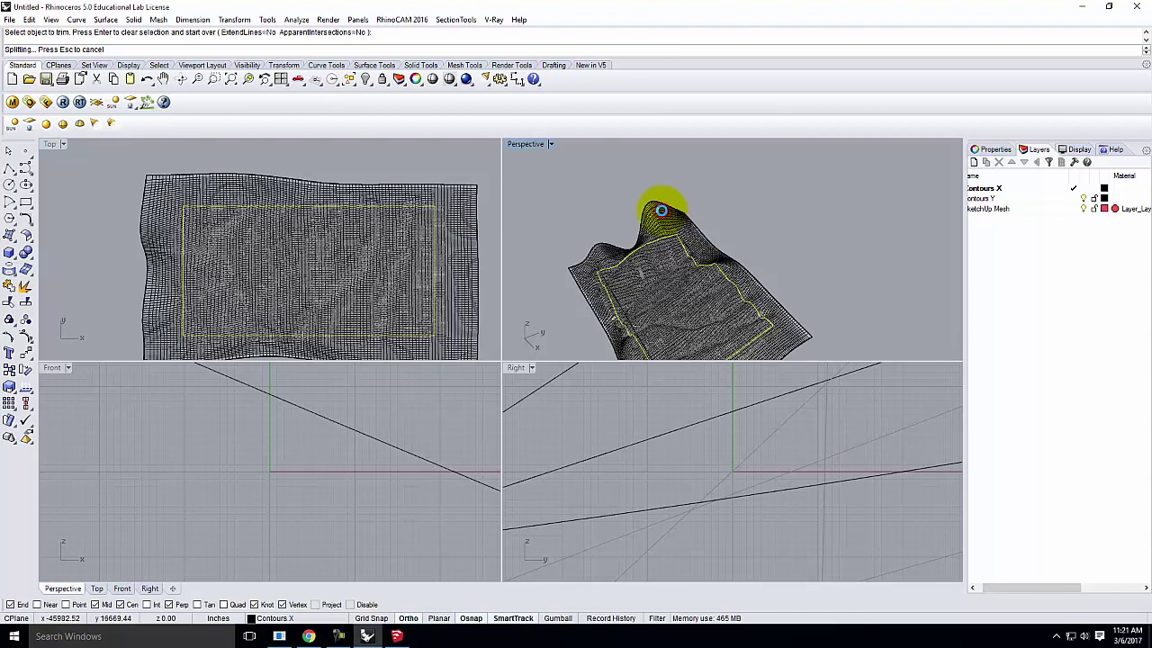
{"action": "left_click", "coordinate": [710, 227]}
{"action": "right_click_drag", "start_coordinate": [710, 228], "coordinate": [758, 283]}
{"action": "key", "text": "Return"}
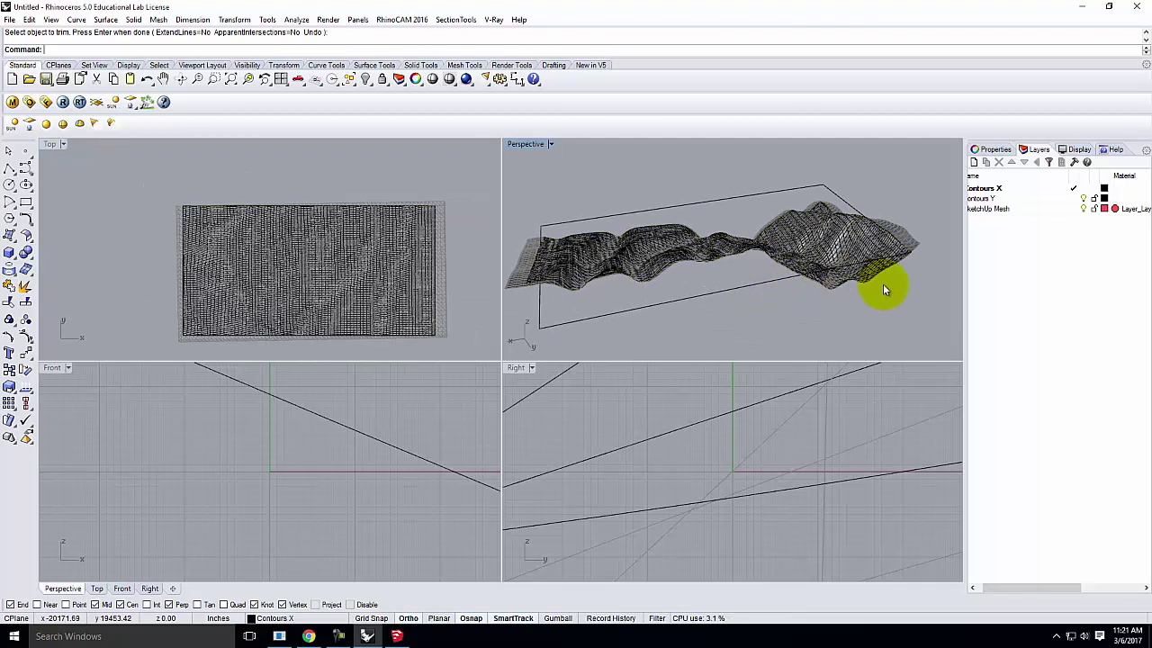
- Examine in a maximized Perspective view how closely the trimmed patch surface follows the terrain mesh along its edges
{"action": "right_click_drag", "start_coordinate": [882, 290], "coordinate": [673, 249]}
{"action": "double_click", "coordinate": [531, 144]}
{"action": "scroll", "coordinate": [746, 450], "scroll_direction": "up", "scroll_amount": 8}
{"action": "right_click_drag", "start_coordinate": [681, 513], "coordinate": [585, 425]}
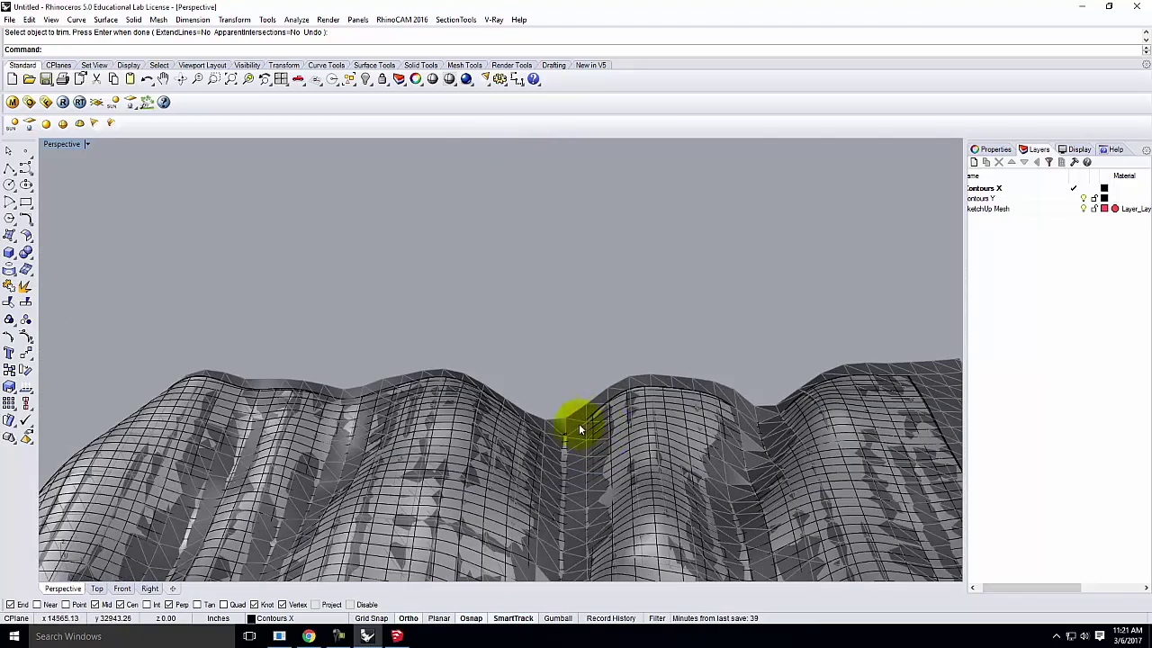
{"action": "right_click_drag", "start_coordinate": [674, 386], "coordinate": [572, 461]}
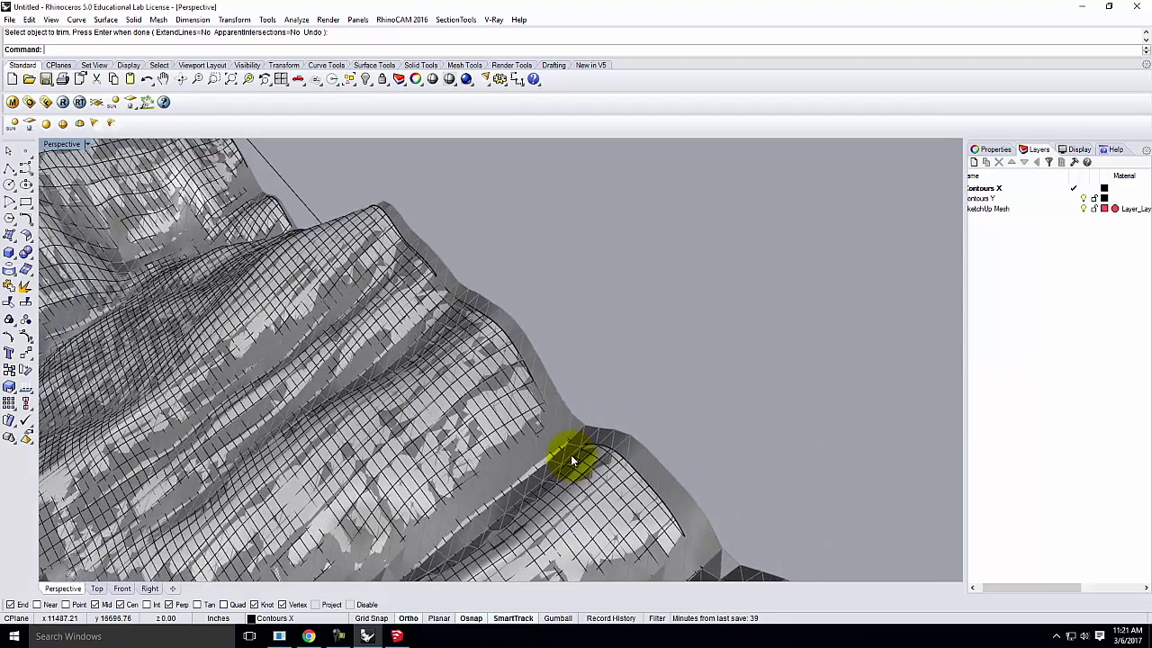
{"action": "scroll", "coordinate": [601, 317], "scroll_direction": "down", "scroll_amount": 5}
{"action": "right_click_drag", "start_coordinate": [601, 317], "coordinate": [490, 545]}
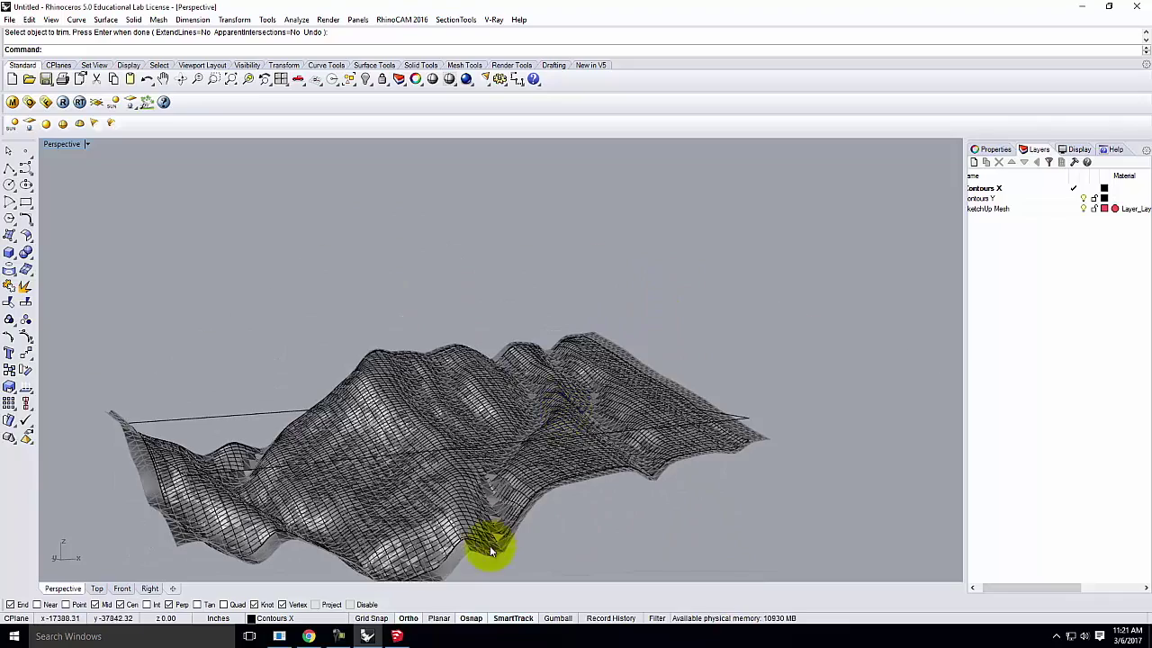
{"action": "scroll", "coordinate": [549, 495], "scroll_direction": "up", "scroll_amount": 5}
{"action": "scroll", "coordinate": [462, 411], "scroll_direction": "down", "scroll_amount": 3}
{"action": "scroll", "coordinate": [504, 440], "scroll_direction": "up", "scroll_amount": 3}
{"action": "scroll", "coordinate": [504, 439], "scroll_direction": "down", "scroll_amount": 5}
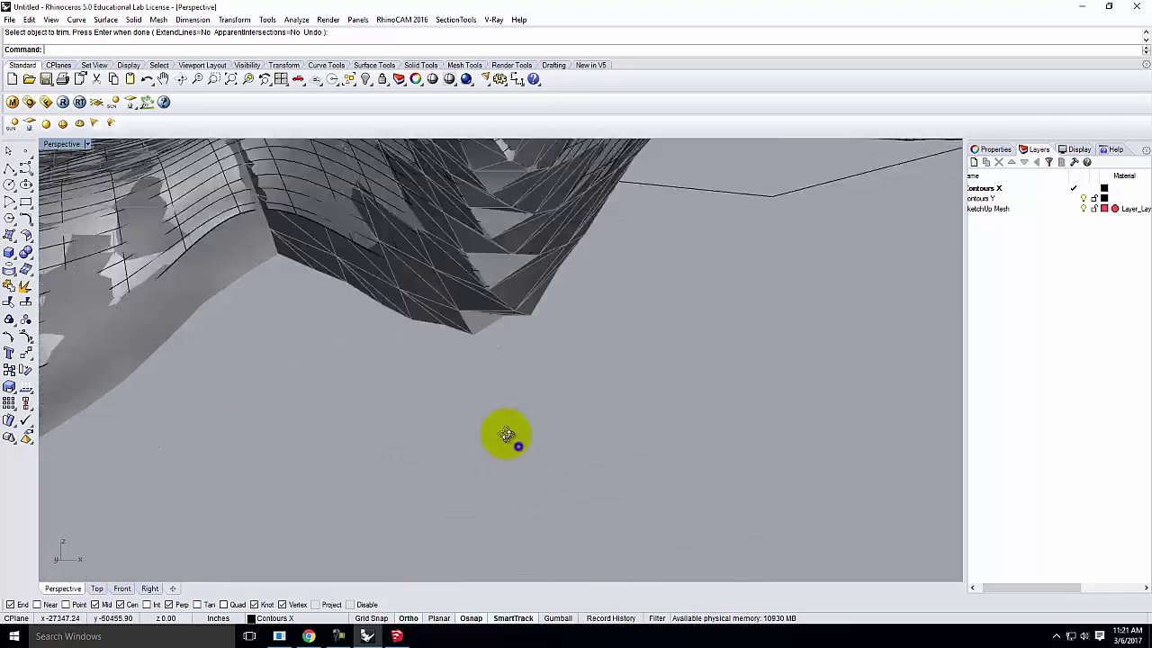
{"action": "right_click_drag", "start_coordinate": [516, 433], "coordinate": [293, 219]}
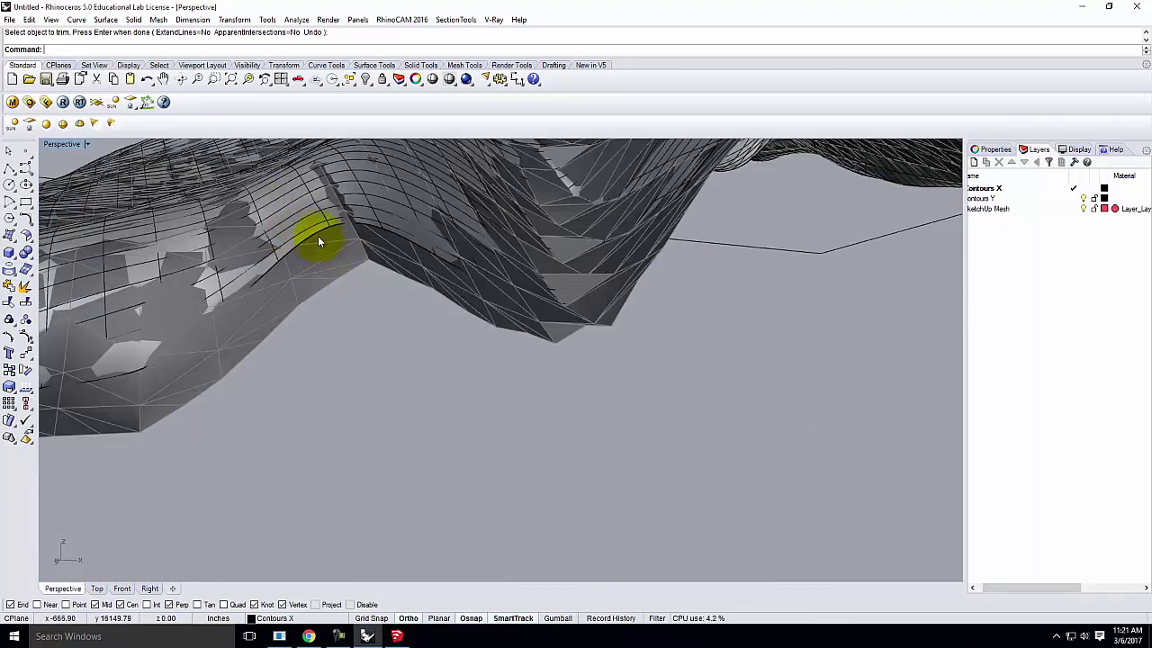
- Highlight the projected trim curve and the terrain mesh in turn to compare their edges, and clear the selection
{"action": "left_click", "coordinate": [321, 236]}
{"action": "left_click", "coordinate": [322, 236]}
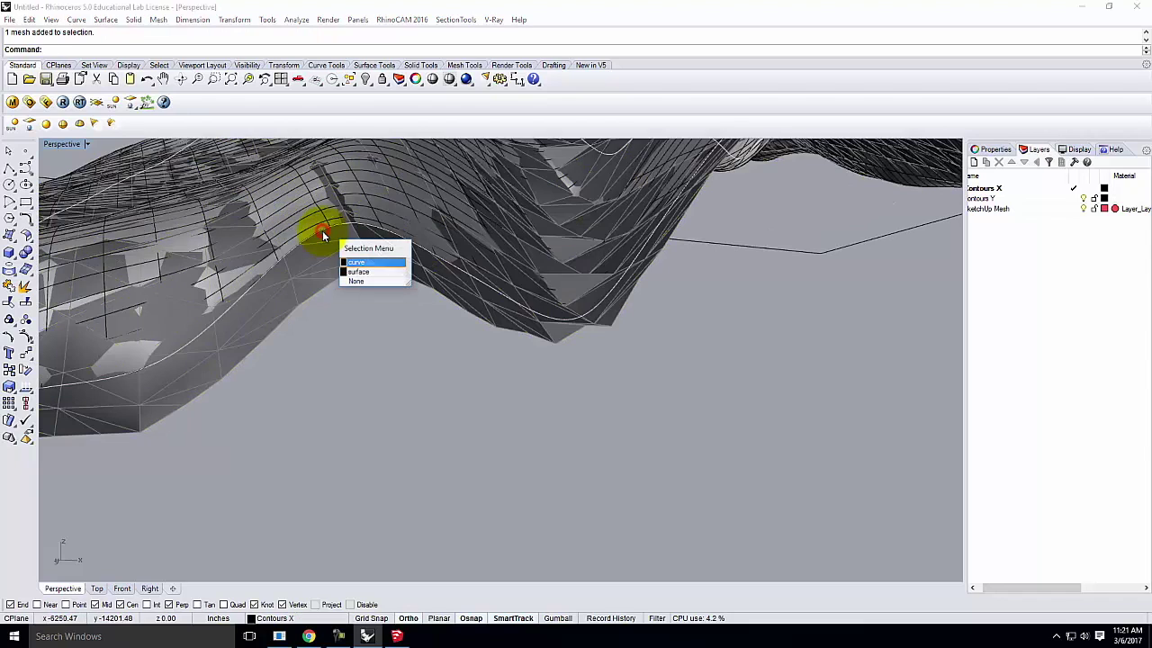
{"action": "left_click", "coordinate": [356, 263]}
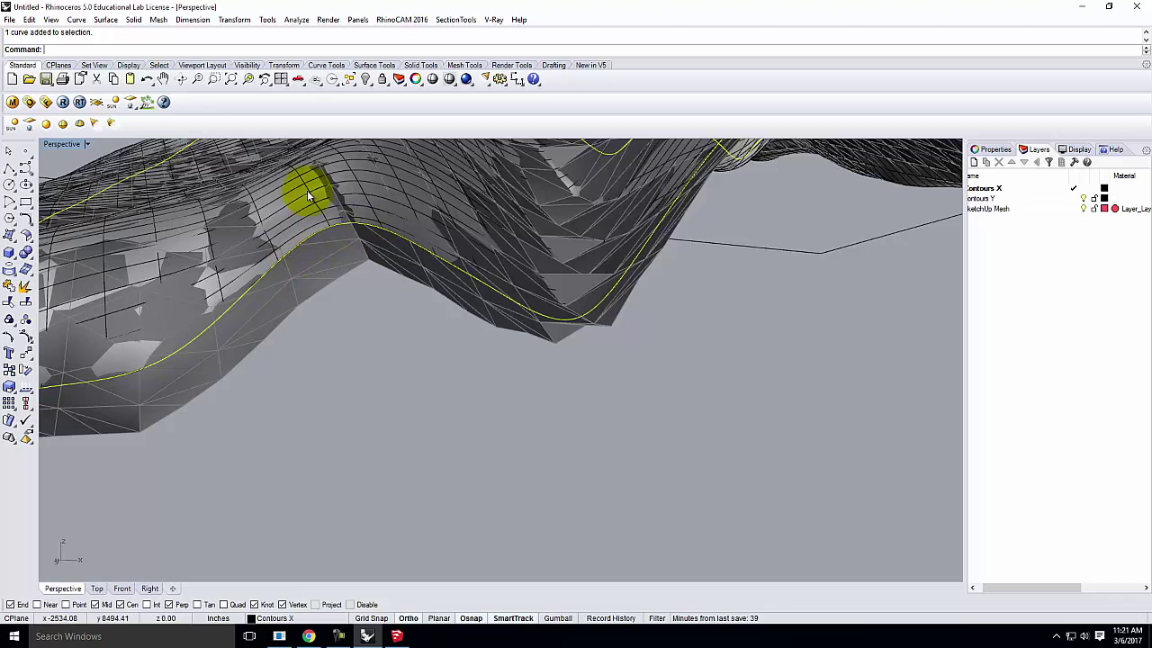
{"action": "left_click", "coordinate": [318, 256]}
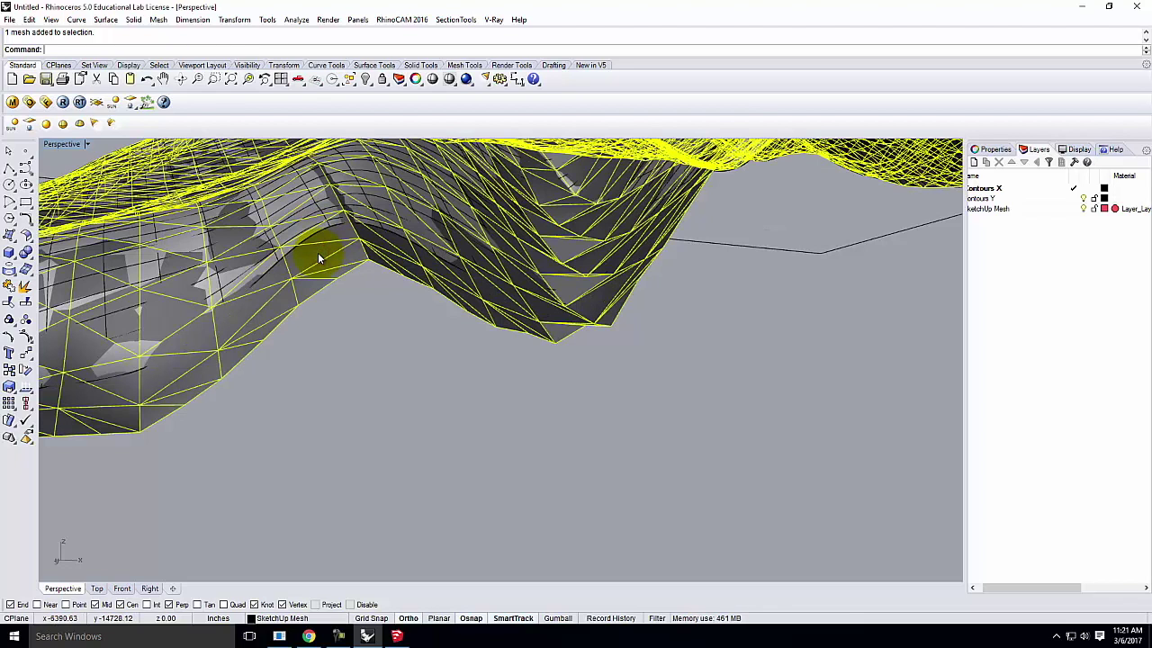
{"action": "scroll", "coordinate": [475, 468], "scroll_direction": "down", "scroll_amount": 5}
{"action": "left_click", "coordinate": [486, 459]}
{"action": "scroll", "coordinate": [419, 309], "scroll_direction": "down", "scroll_amount": 2}
{"action": "right_click_drag", "start_coordinate": [419, 308], "coordinate": [526, 369]}
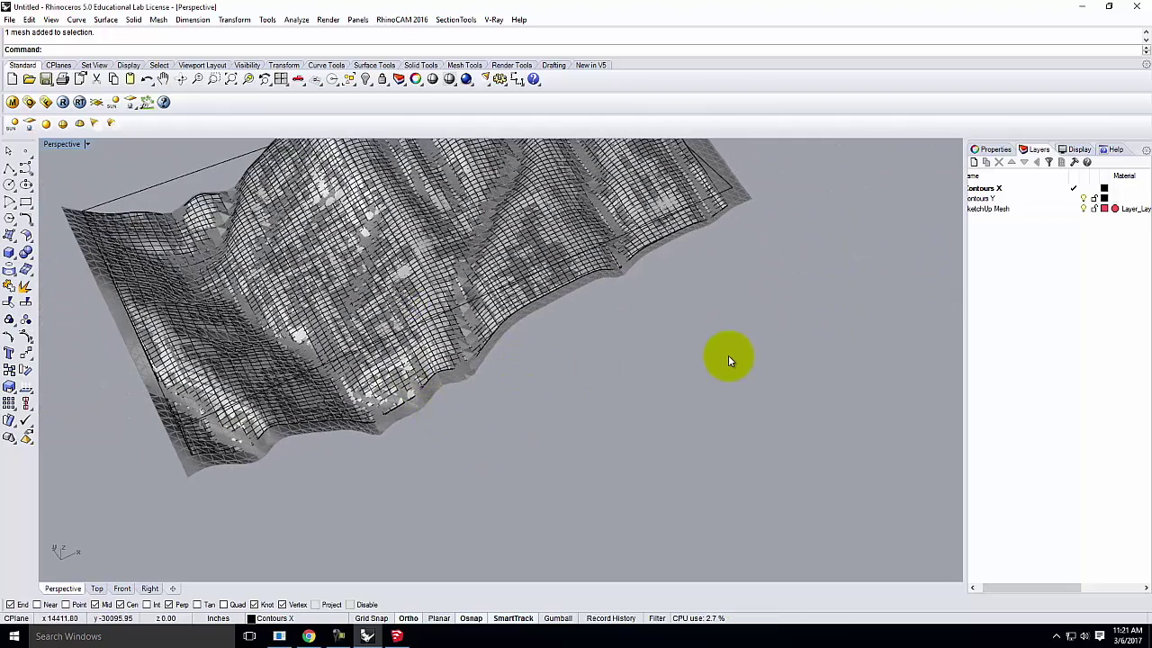
- Undo the trim and the preceding operations back through the Patch, leaving only the terrain mesh
{"action": "key", "text": "ctrl+z"}
{"action": "key", "text": "ctrl+z"}
{"action": "scroll", "coordinate": [728, 360], "scroll_direction": "down", "scroll_amount": 5}
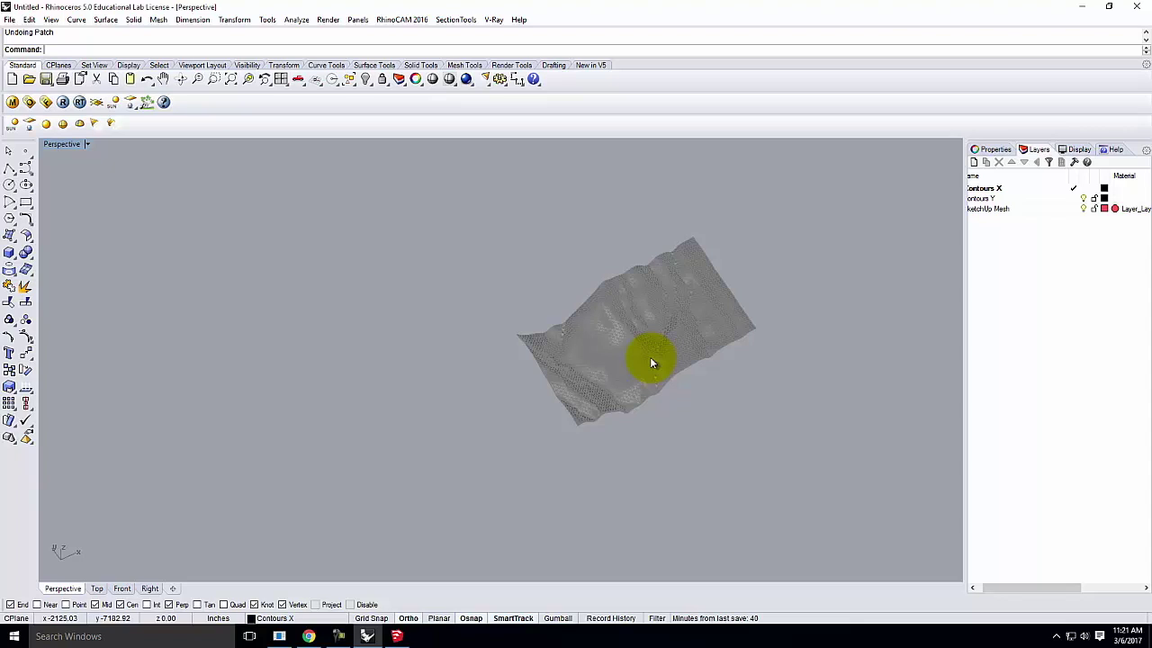
- Contour the terrain mesh on the Contours X layer from its near corner along the X direction, with contours 100' (1200 inches) apart
{"action": "type", "text": "r"}
{"action": "key", "text": "Return"}
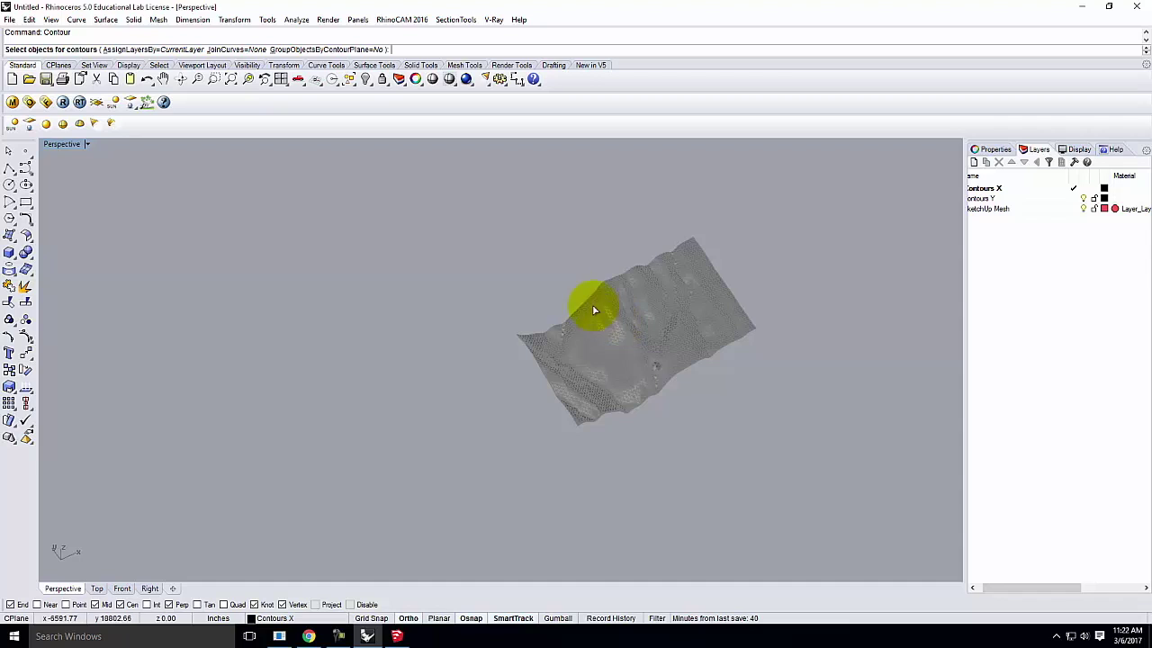
{"action": "scroll", "coordinate": [618, 350], "scroll_direction": "up", "scroll_amount": 3}
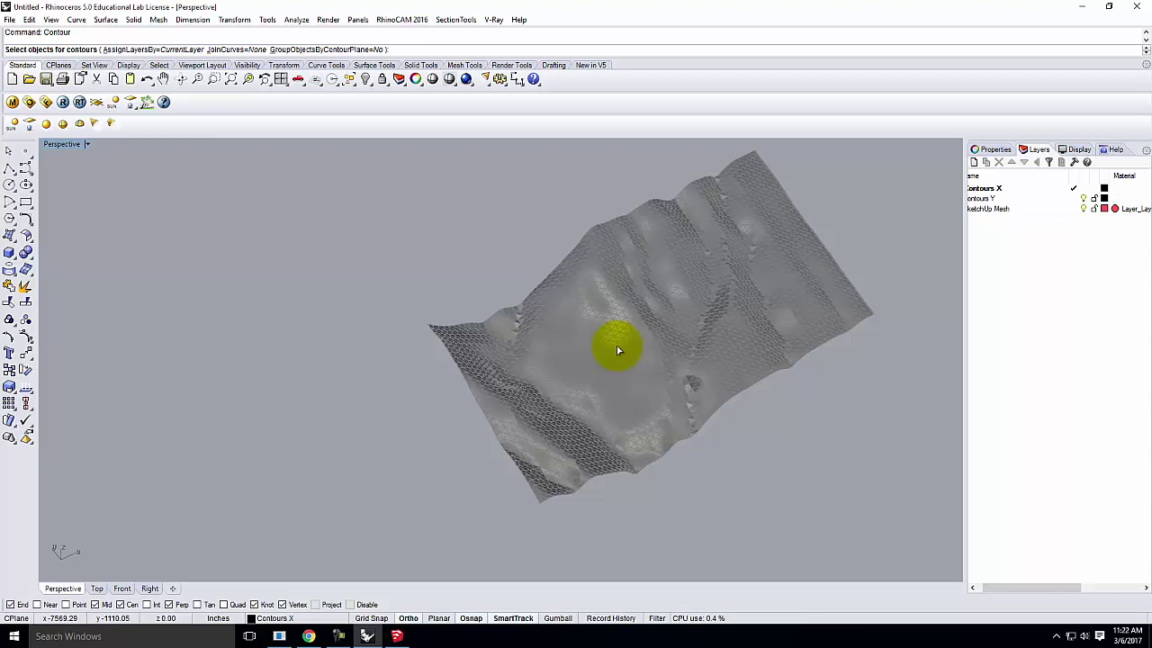
{"action": "scroll", "coordinate": [818, 347], "scroll_direction": "up", "scroll_amount": 2}
{"action": "right_click_drag", "start_coordinate": [818, 347], "coordinate": [375, 341], "text": "shift"}
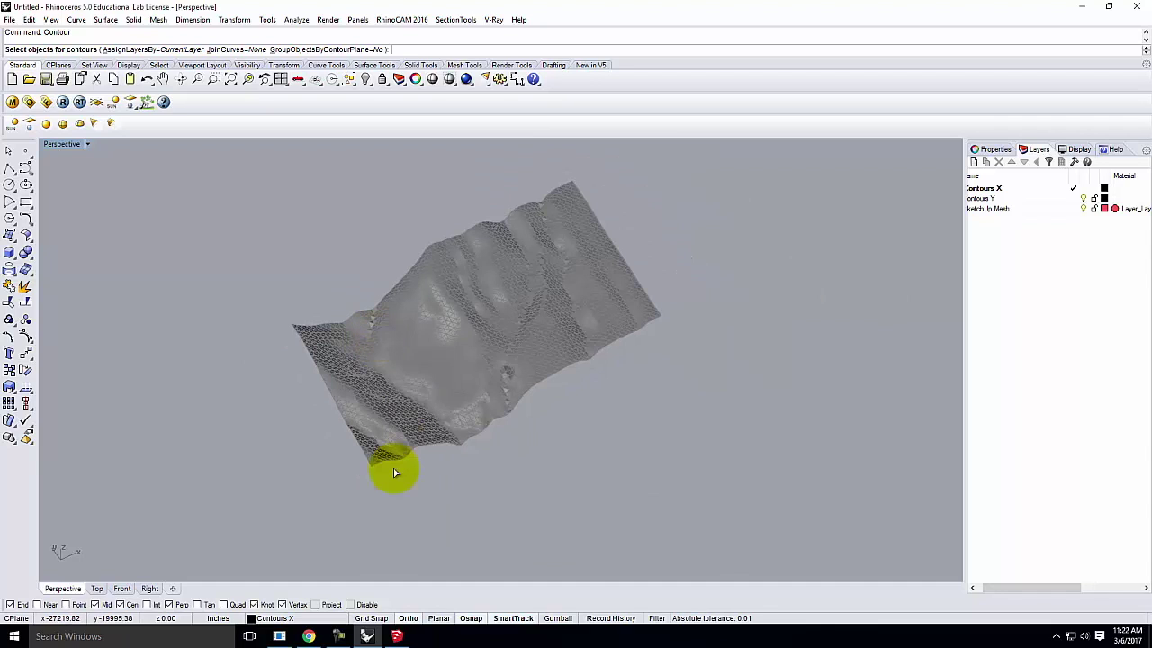
{"action": "left_click", "coordinate": [399, 365]}
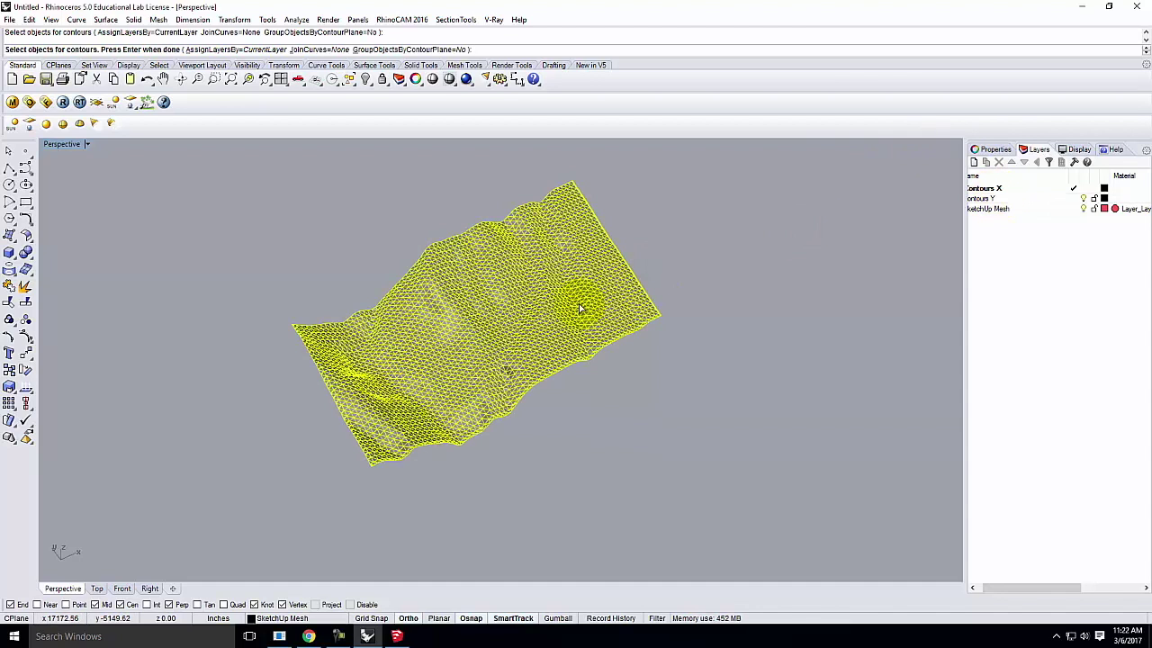
{"action": "key", "text": "Return"}
{"action": "scroll", "coordinate": [457, 457], "scroll_direction": "up", "scroll_amount": 3}
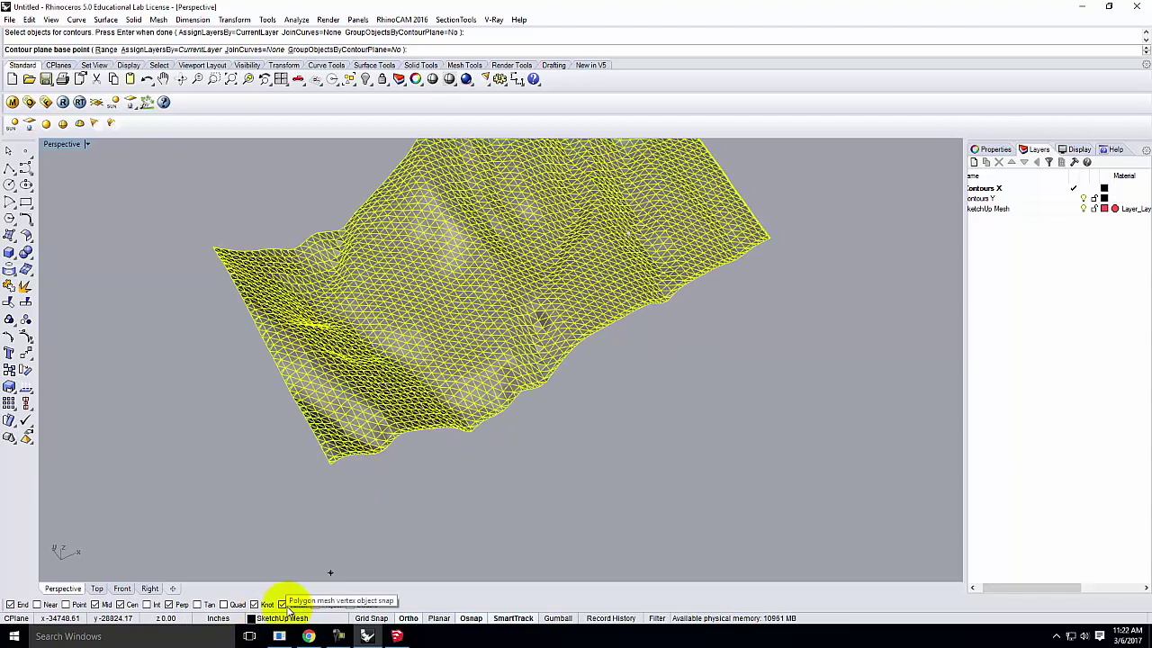
{"action": "scroll", "coordinate": [325, 481], "scroll_direction": "up", "scroll_amount": 3}
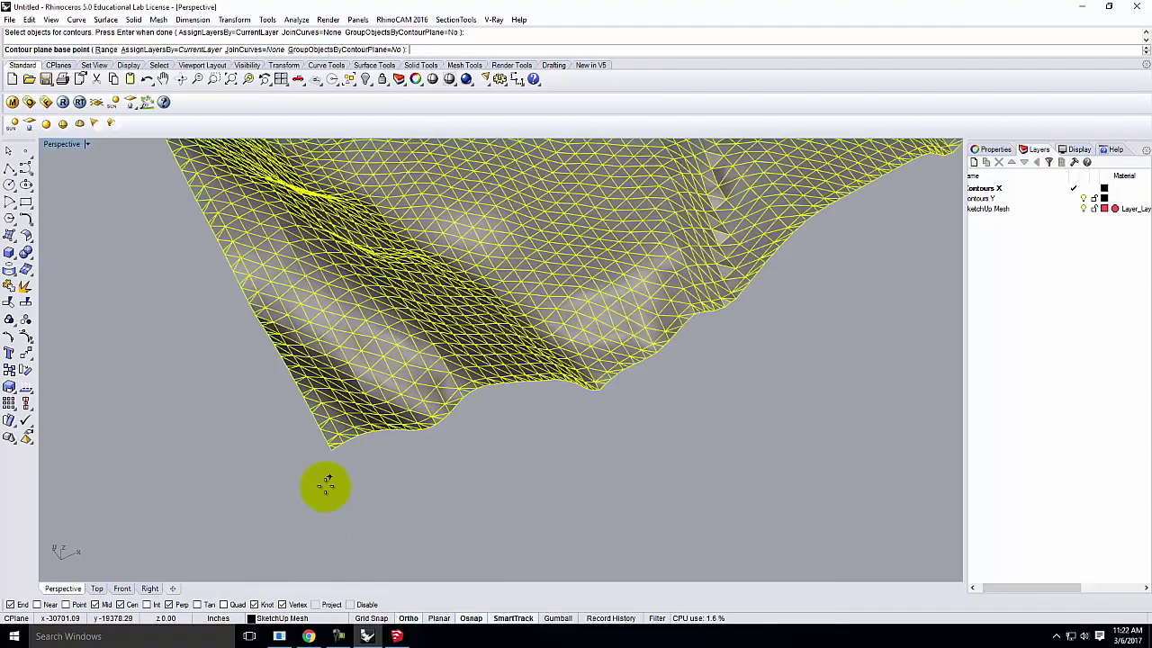
{"action": "left_click", "coordinate": [334, 439]}
{"action": "scroll", "coordinate": [334, 439], "scroll_direction": "down", "scroll_amount": 5}
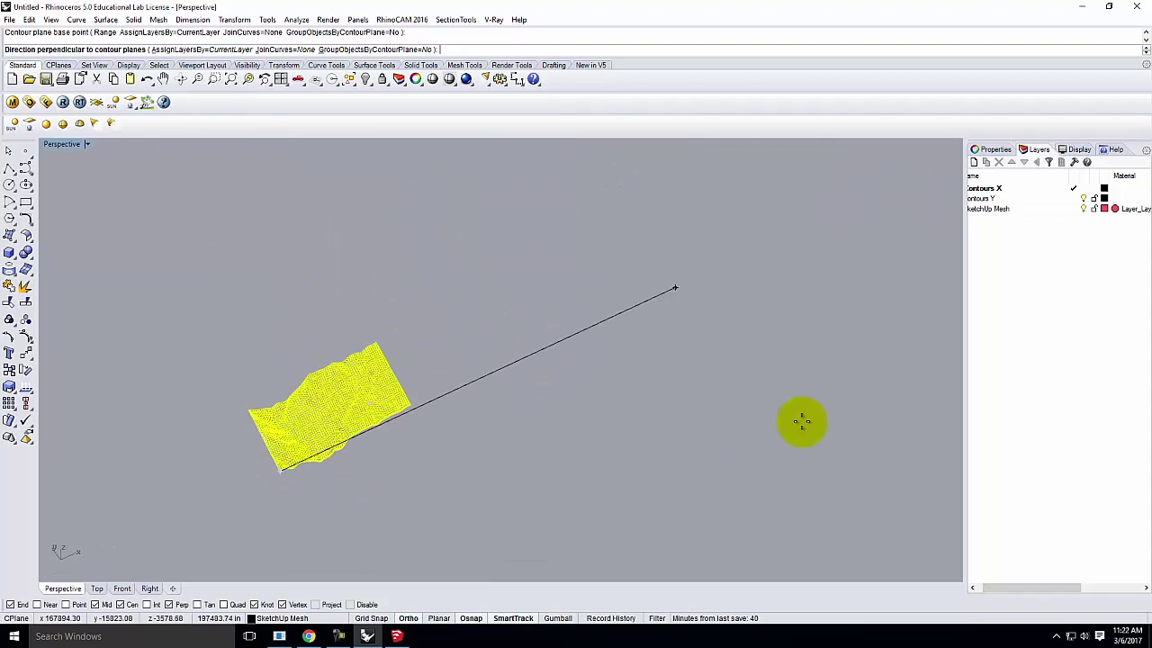
{"action": "left_click", "coordinate": [789, 445]}
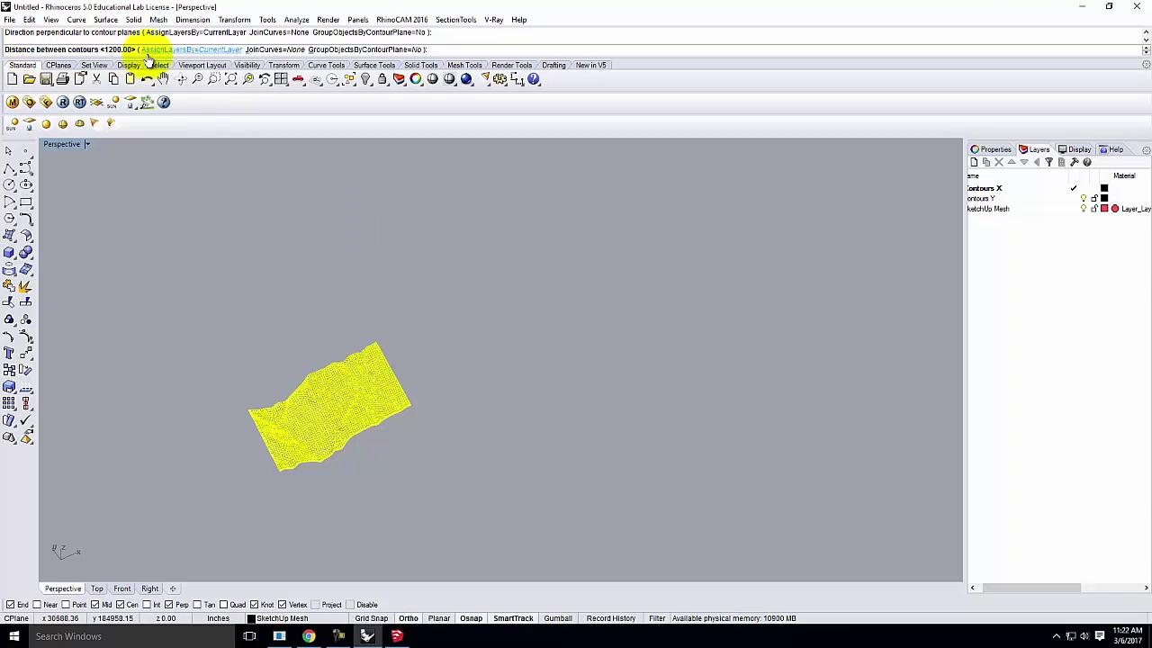
{"action": "type", "text": "100"}
{"action": "key", "text": "Return"}
- Select the terrain mesh again as the object for another Contour operation
{"action": "mouse_move", "coordinate": [259, 475]}
{"action": "right_mouse_down"}
{"action": "mouse_move", "coordinate": [324, 441]}
{"action": "mouse_move", "coordinate": [335, 376]}
{"action": "mouse_move", "coordinate": [321, 463]}
{"action": "mouse_move", "coordinate": [306, 393]}
{"action": "right_mouse_up"}
{"action": "left_click", "coordinate": [304, 392]}
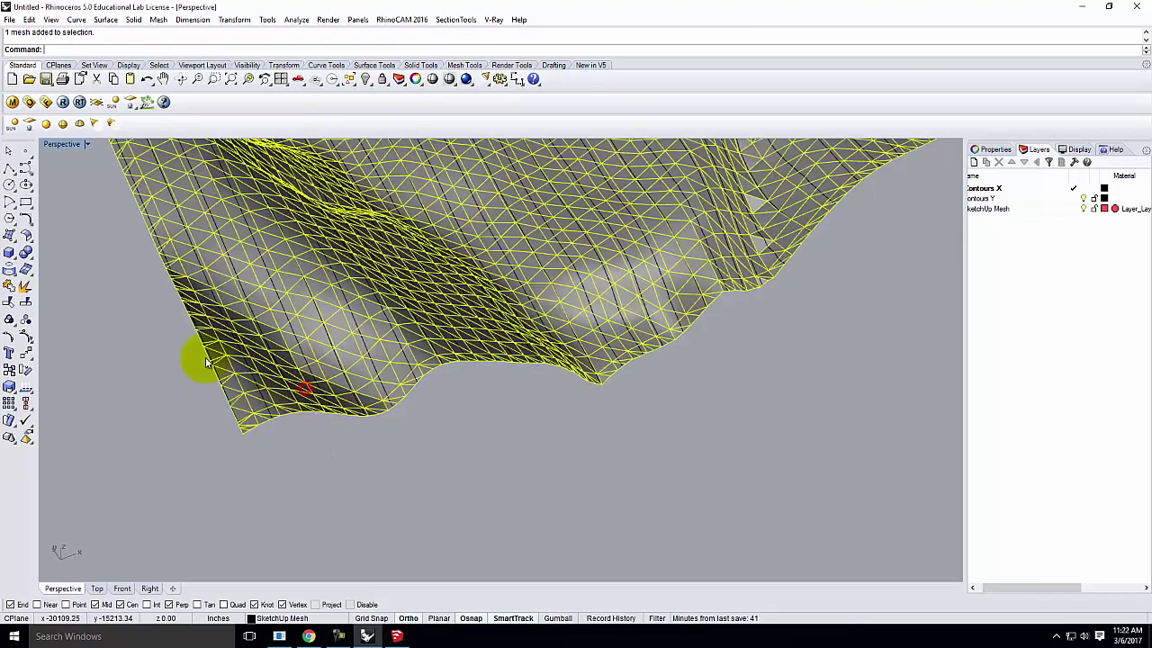
{"action": "key", "text": "Return"}
{"action": "mouse_move", "coordinate": [251, 440]}
{"action": "right_mouse_down", "text": "ctrl"}
{"action": "mouse_move", "coordinate": [240, 459]}
{"action": "mouse_move", "coordinate": [219, 455]}
{"action": "mouse_move", "coordinate": [317, 369]}
{"action": "right_mouse_up", "text": "ctrl"}
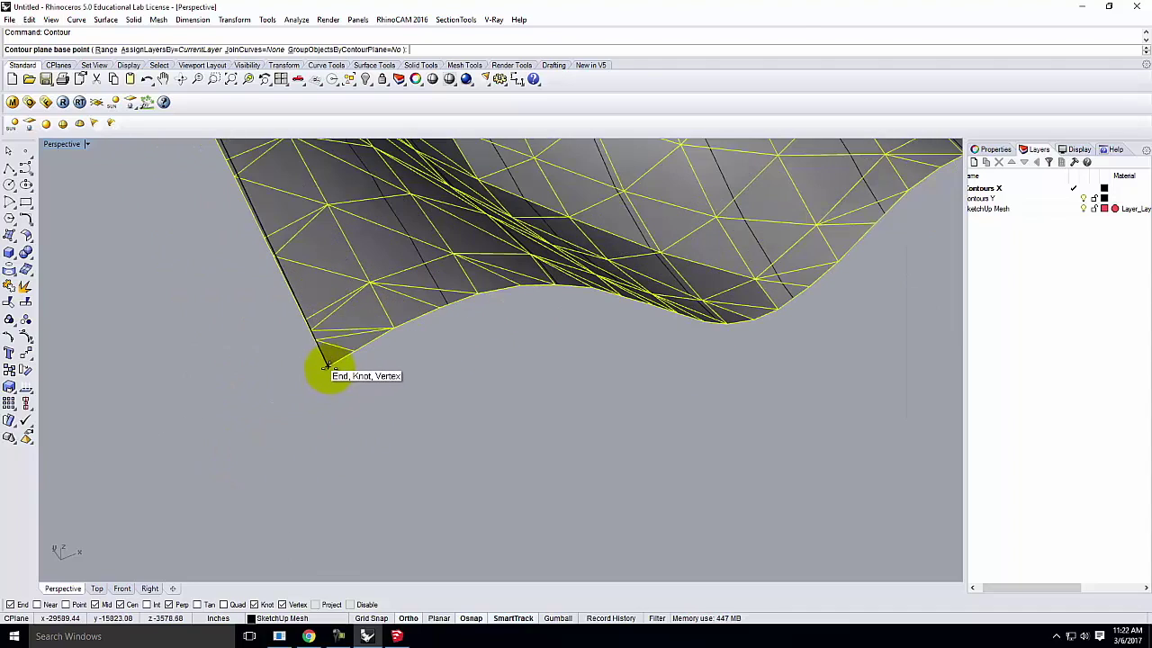
{"action": "left_click", "coordinate": [327, 367]}
{"action": "right_click_drag", "start_coordinate": [437, 373], "coordinate": [355, 316], "text": "ctrl"}
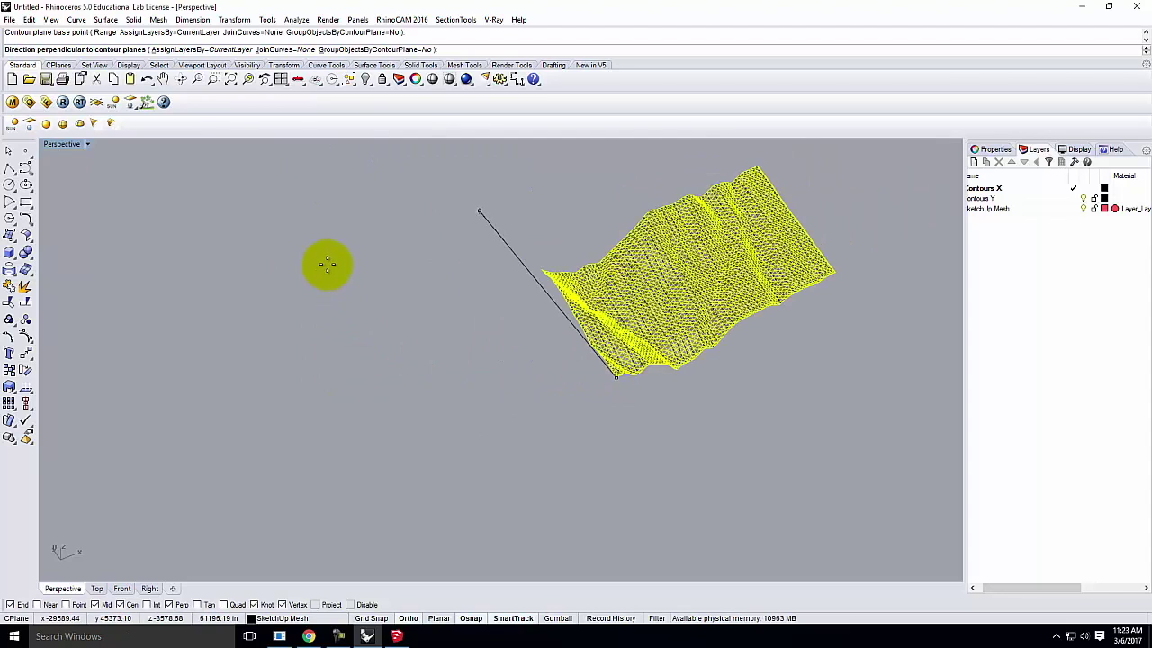
{"action": "key", "text": "Escape"}
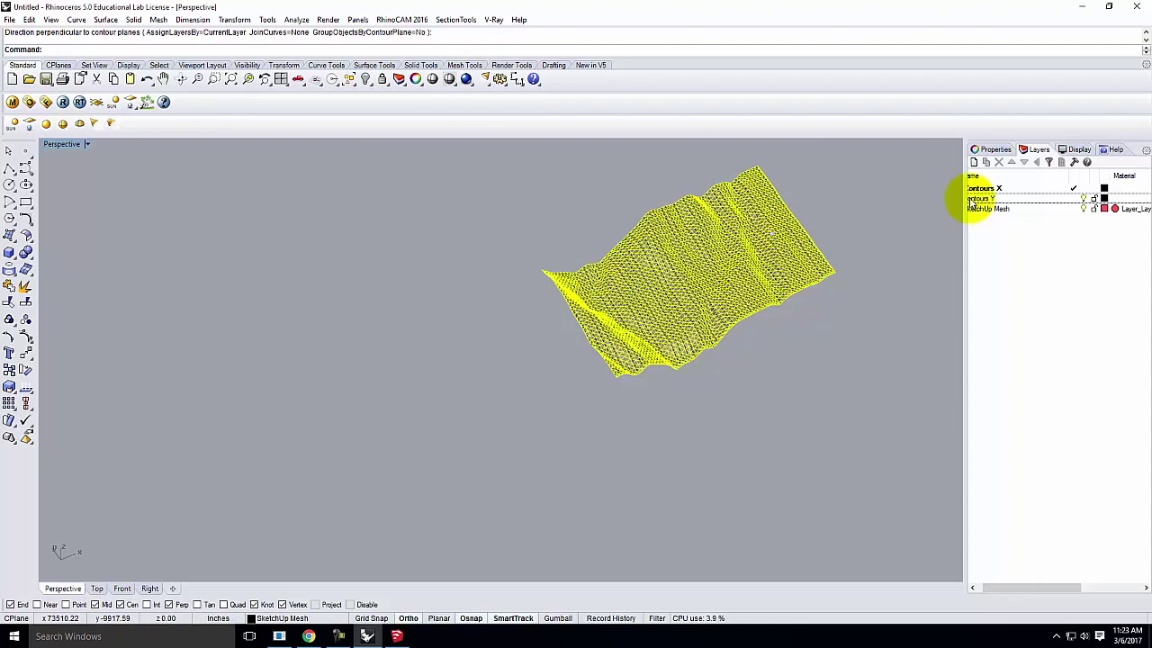
- Make Contours Y the current layer and contour the selected mesh from the near corner along the Y direction, 100' (1200 inches) apart
{"action": "left_click", "coordinate": [1061, 198]}
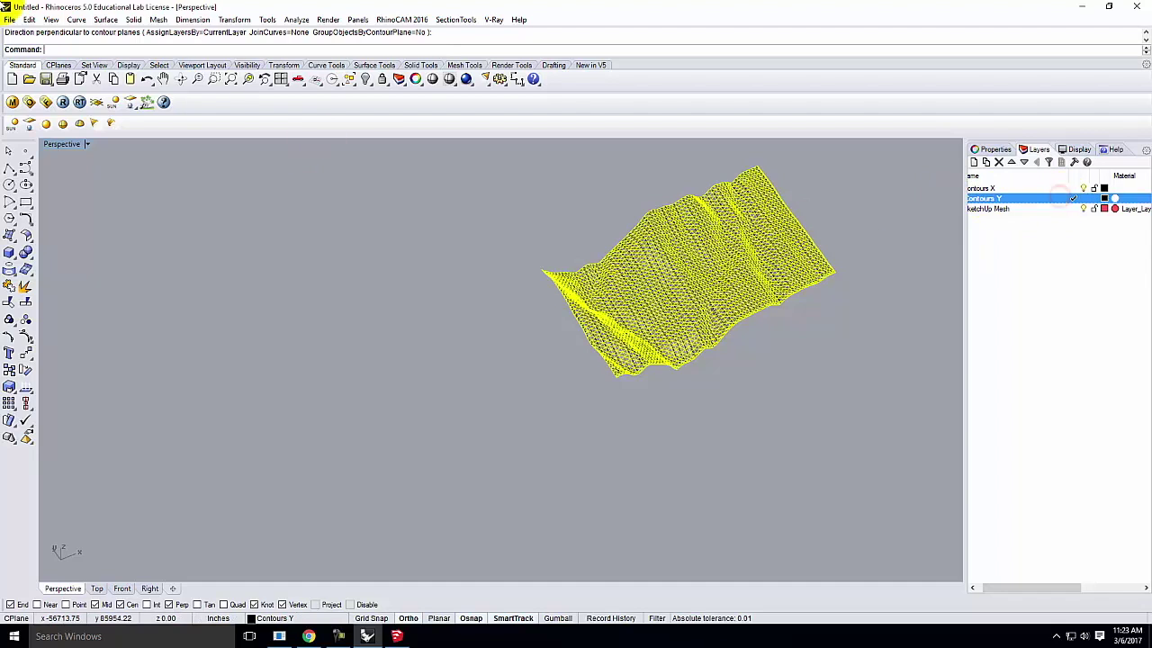
{"action": "left_click", "coordinate": [77, 20]}
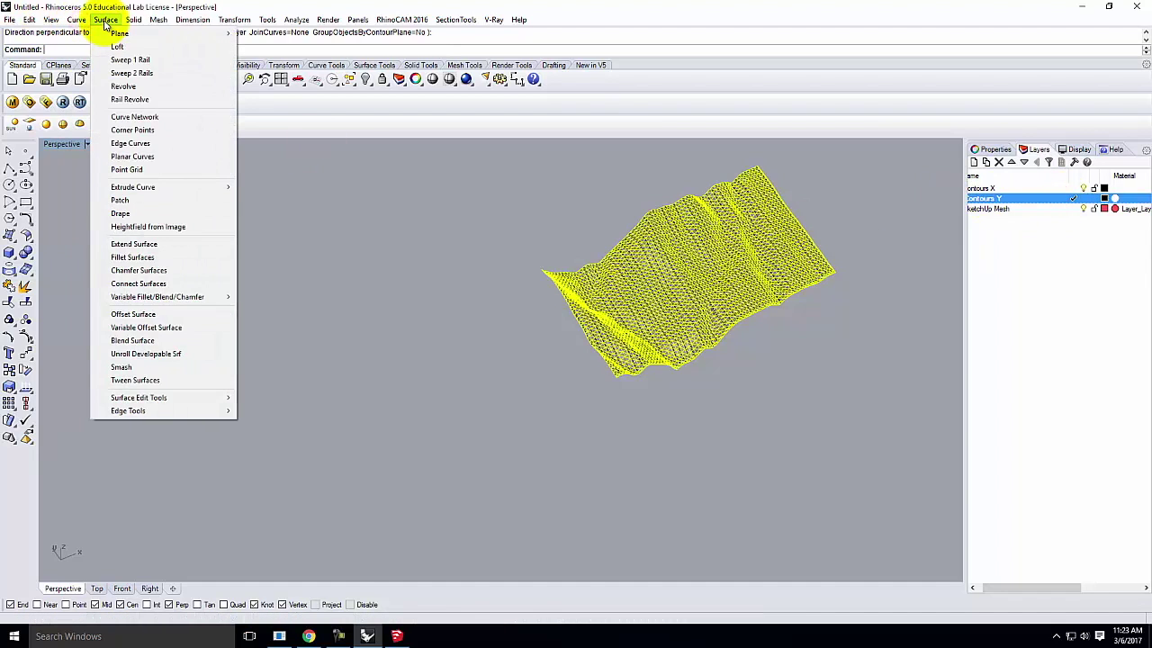
{"action": "mouse_move", "coordinate": [144, 397]}
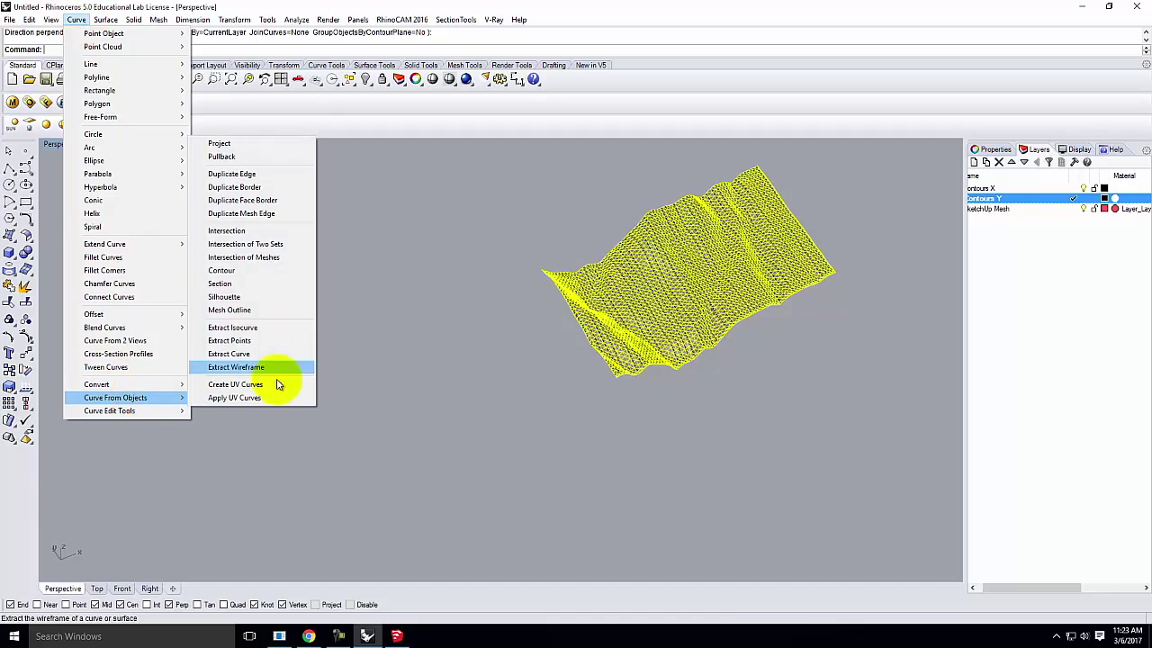
{"action": "left_click", "coordinate": [278, 271]}
{"action": "scroll", "coordinate": [630, 396], "scroll_direction": "up", "scroll_amount": 5}
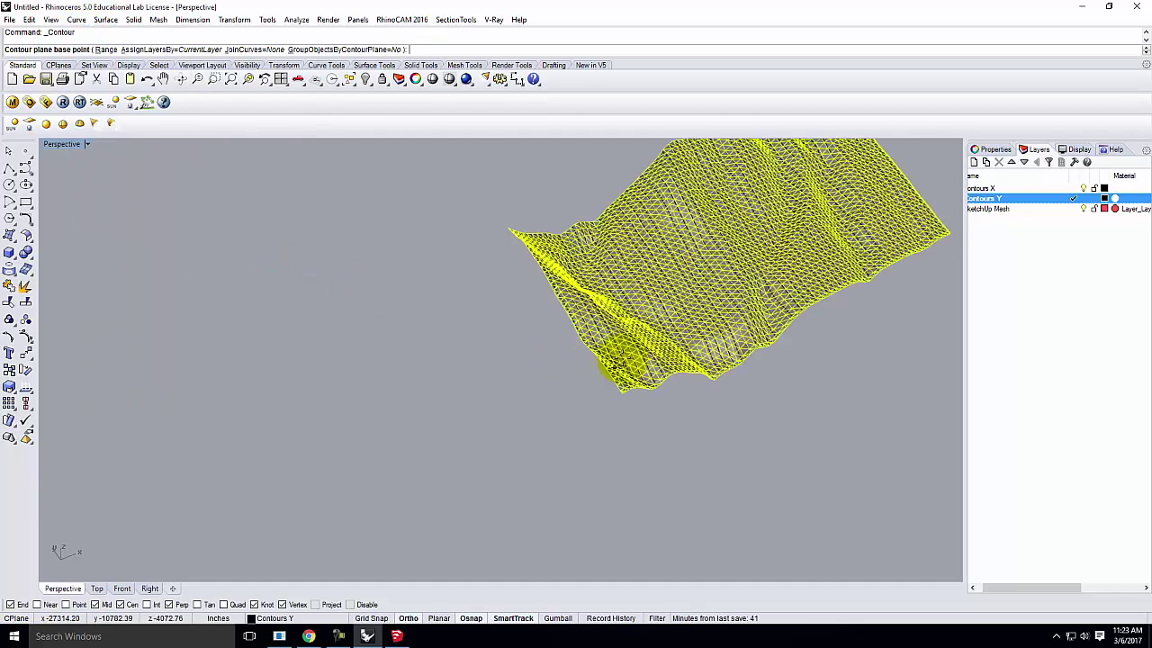
{"action": "left_click", "coordinate": [609, 406]}
{"action": "scroll", "coordinate": [621, 455], "scroll_direction": "down", "scroll_amount": 5}
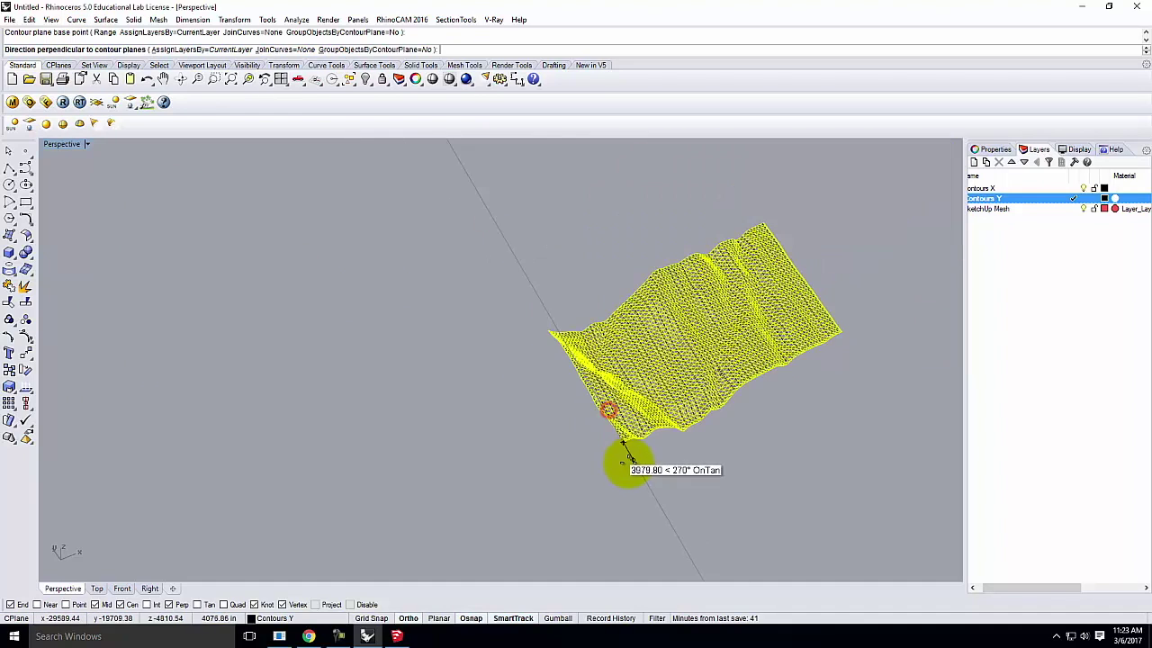
{"action": "left_click", "coordinate": [432, 301]}
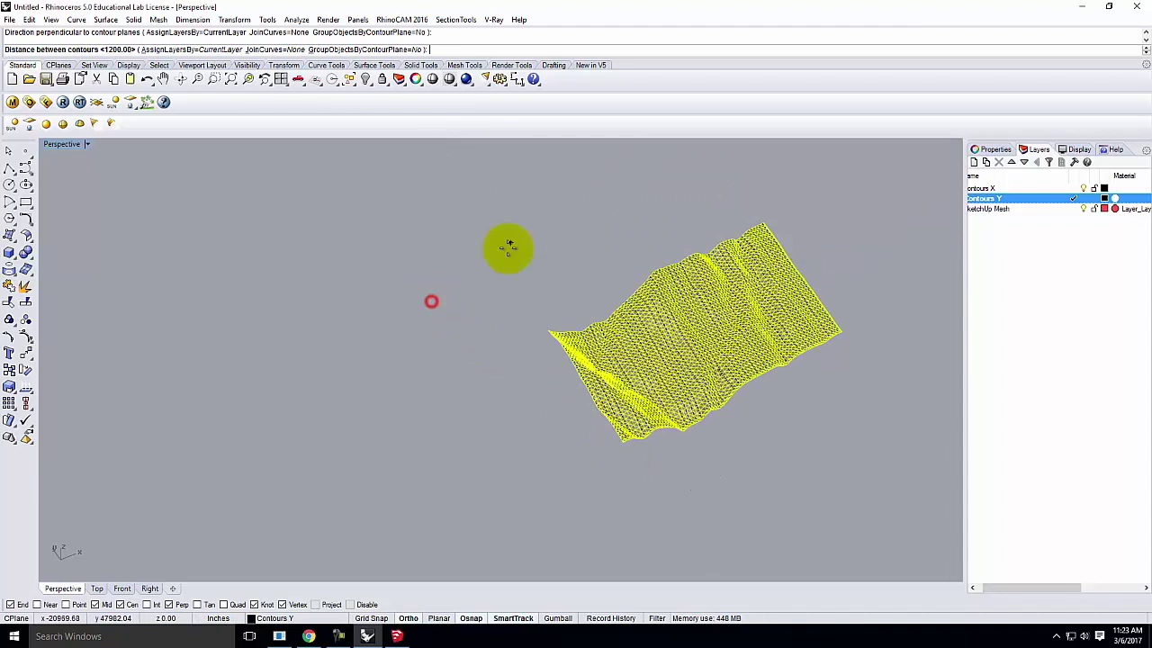
{"action": "type", "text": "100"}
{"action": "key", "text": "Return"}
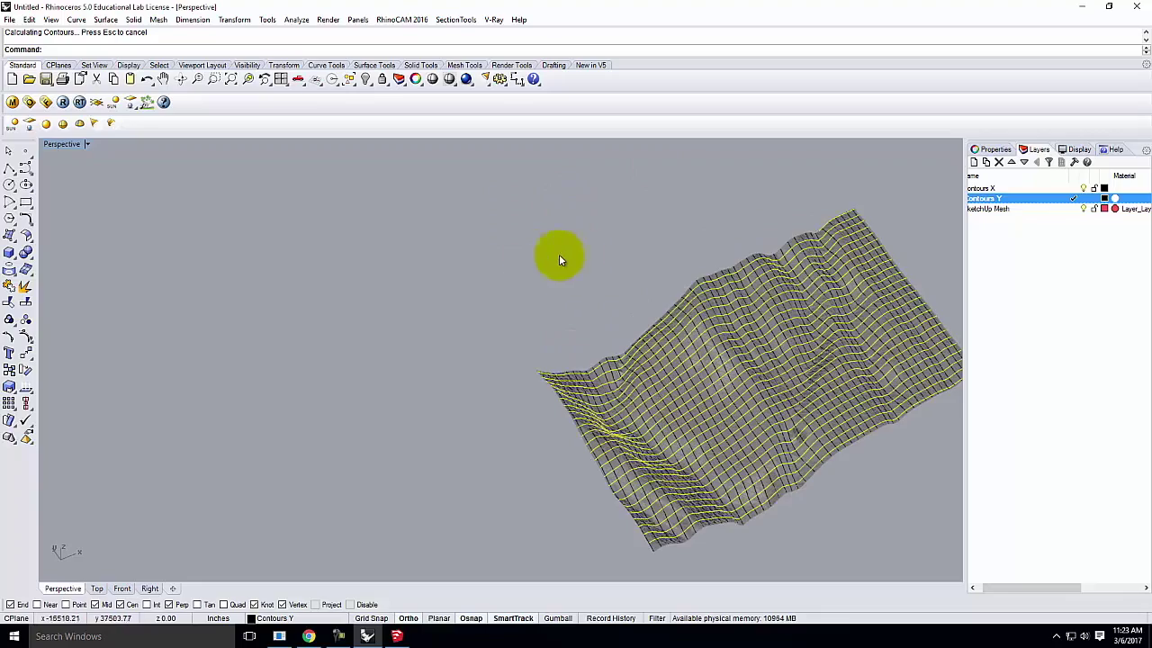
- Turn off the SketchUp Mesh layer so only the contour curves are shown
{"action": "scroll", "coordinate": [747, 369], "scroll_direction": "up", "scroll_amount": 5}
{"action": "right_click_drag", "start_coordinate": [747, 369], "coordinate": [642, 298]}
{"action": "left_click", "coordinate": [1007, 209]}
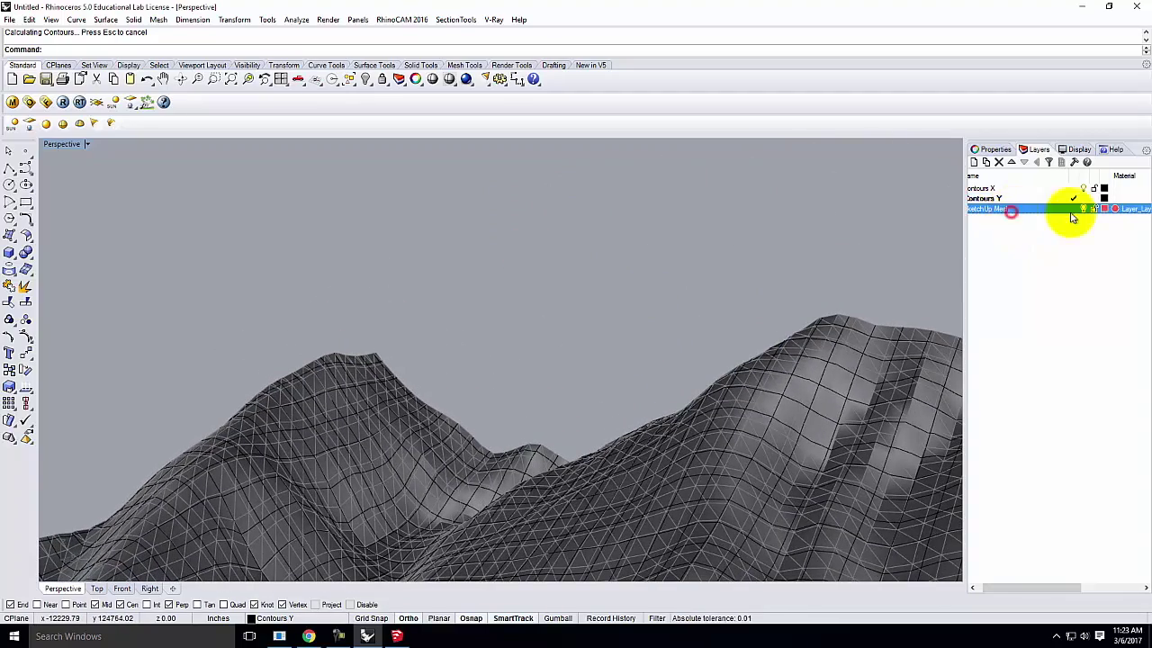
{"action": "left_click", "coordinate": [1083, 208]}
- Examine the X and Y contour grid in Perspective, in the four-viewport layout and in a maximized Top view
{"action": "right_click_drag", "start_coordinate": [836, 217], "coordinate": [779, 352]}
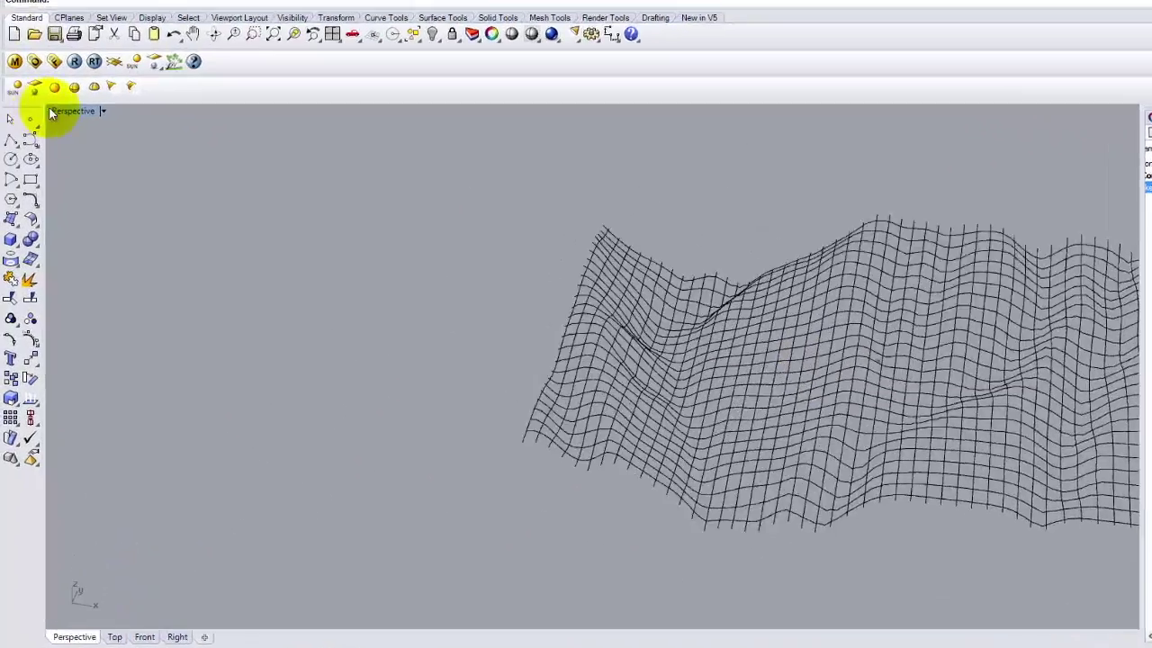
{"action": "double_click", "coordinate": [54, 111]}
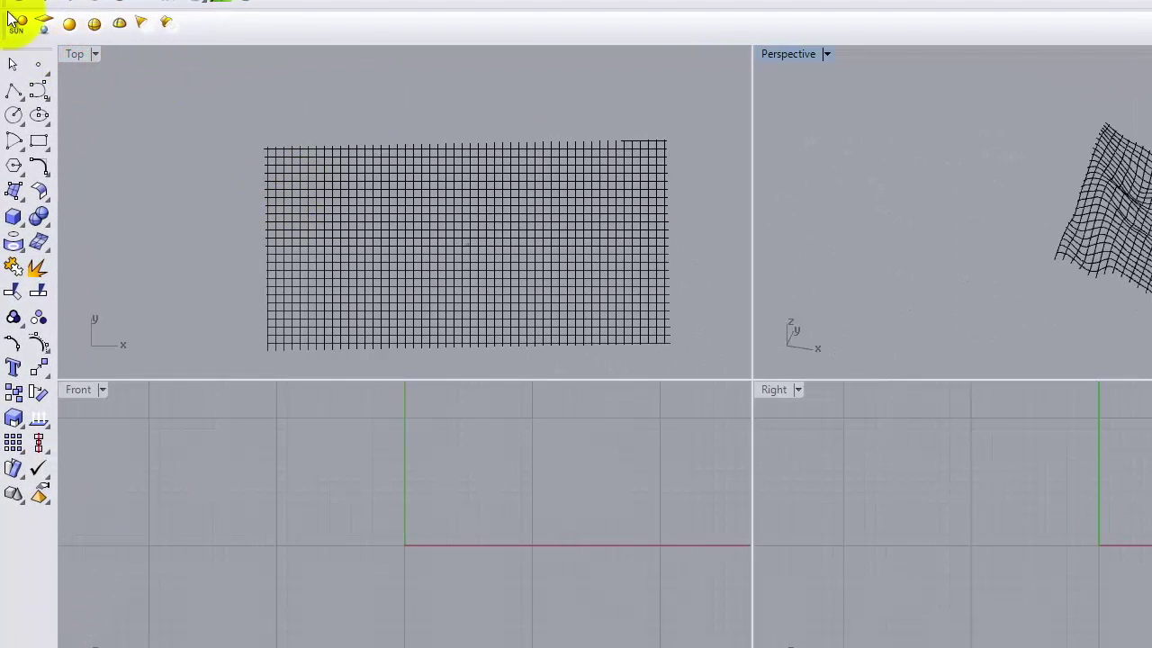
{"action": "double_click", "coordinate": [77, 55]}
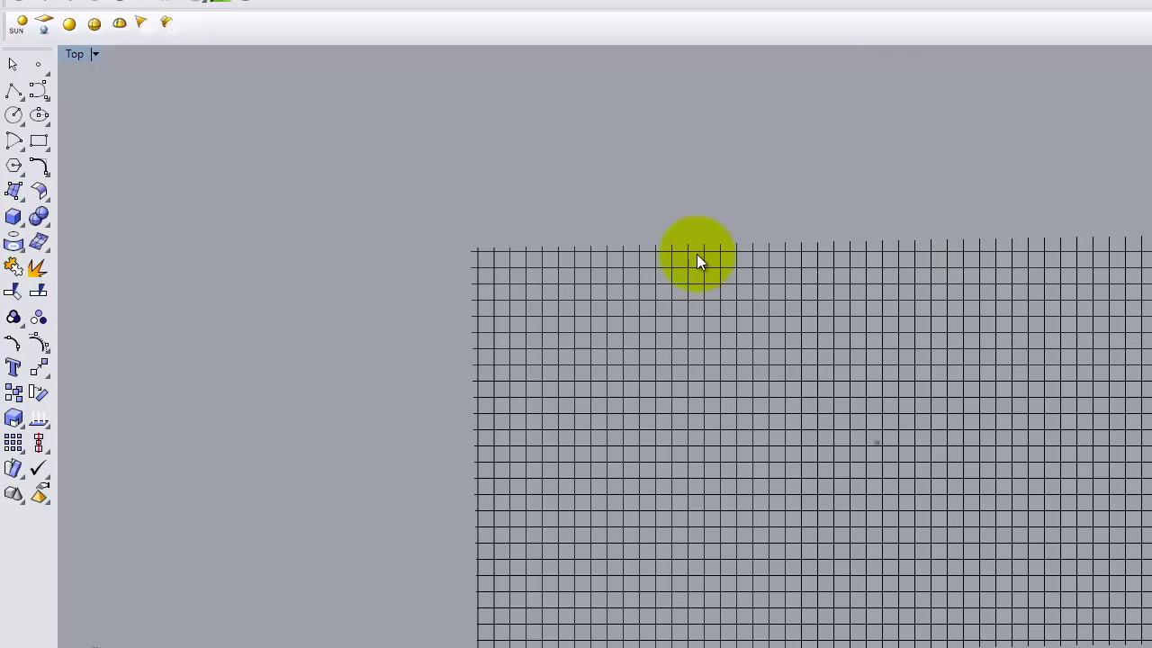
- Trim the contour curve ends that overhang the grid, using the outermost full curve on each of the four sides as cutting objects
{"action": "left_click", "coordinate": [795, 255]}
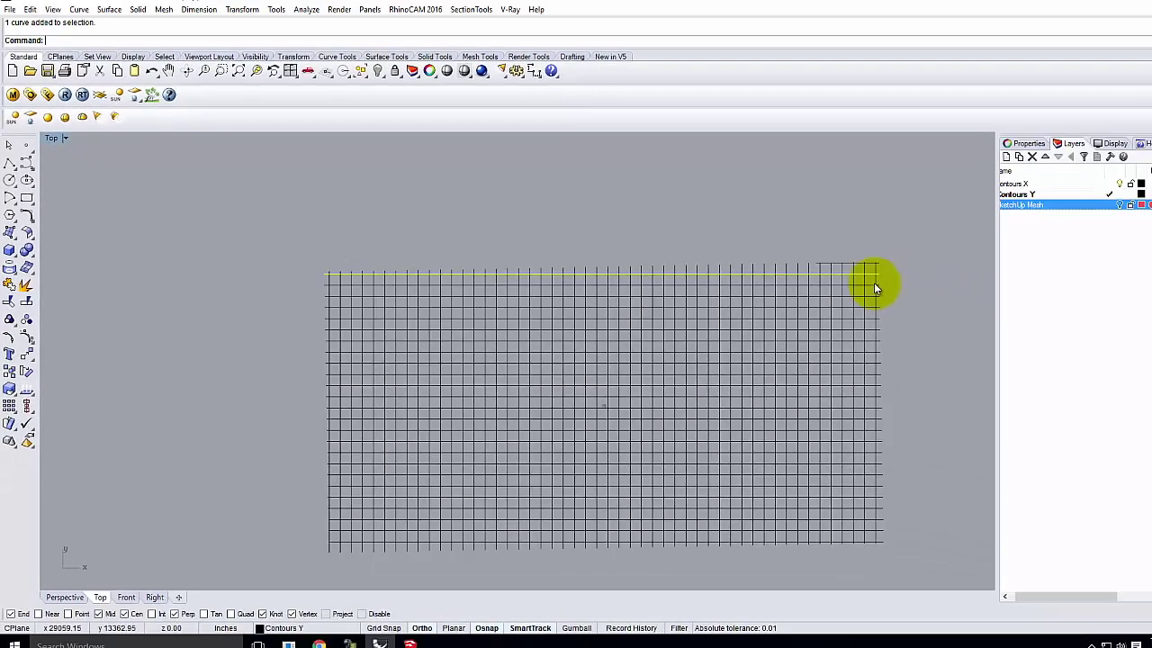
{"action": "left_click", "coordinate": [847, 283]}
{"action": "left_click", "coordinate": [746, 538]}
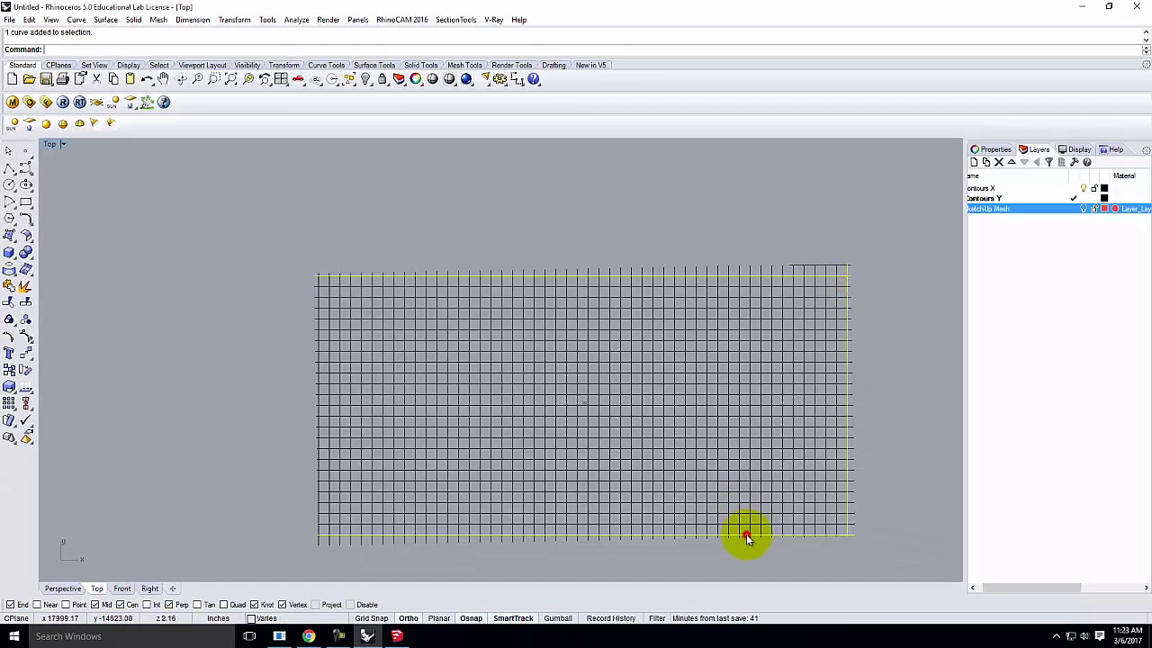
{"action": "left_click", "coordinate": [328, 394]}
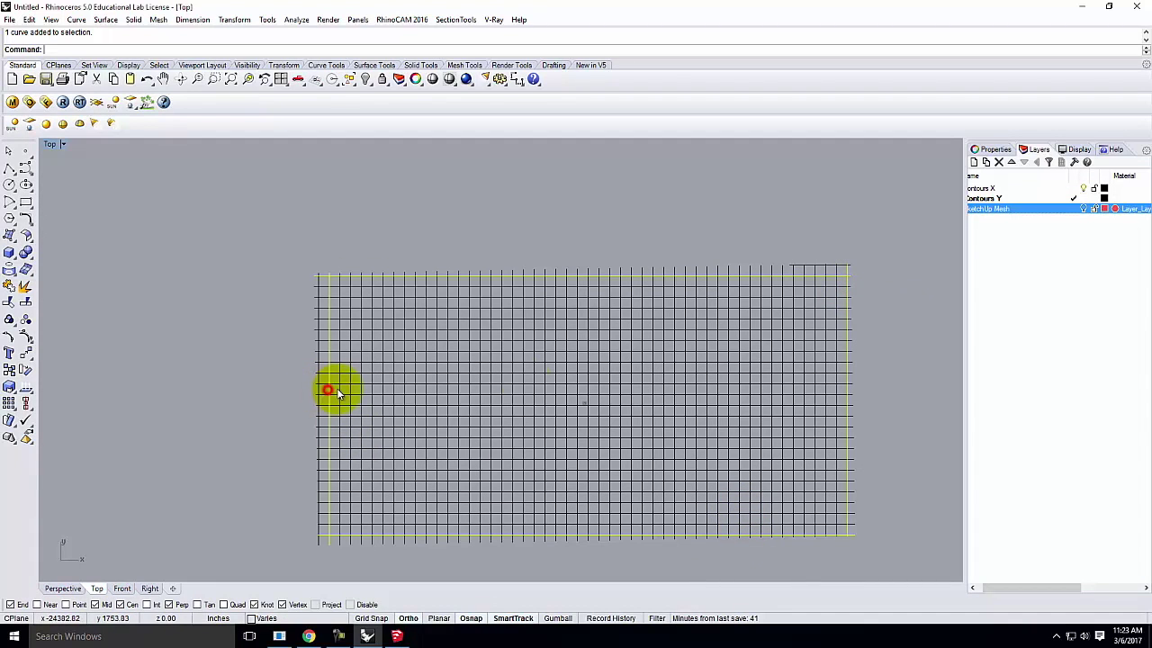
{"action": "key", "text": "Return"}
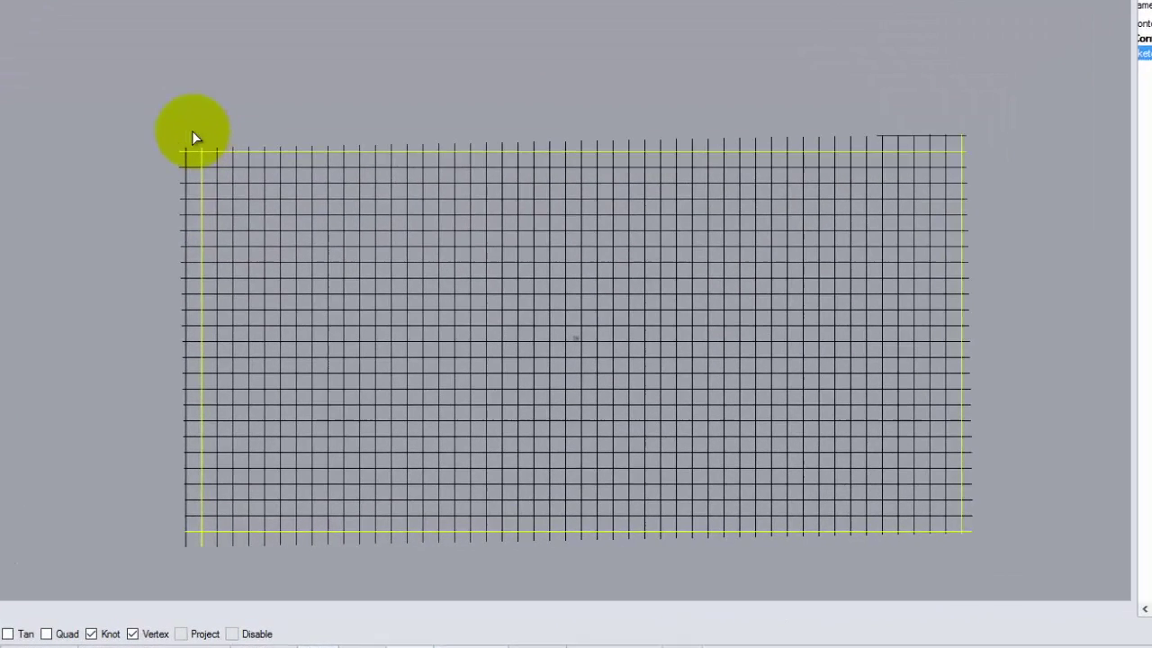
{"action": "left_click_drag", "start_coordinate": [323, 261], "coordinate": [288, 404]}
{"action": "left_click_drag", "start_coordinate": [131, 333], "coordinate": [87, 552]}
{"action": "left_click_drag", "start_coordinate": [822, 568], "coordinate": [372, 559]}
{"action": "left_click_drag", "start_coordinate": [150, 537], "coordinate": [150, 535]}
{"action": "left_click_drag", "start_coordinate": [1024, 558], "coordinate": [230, 118]}
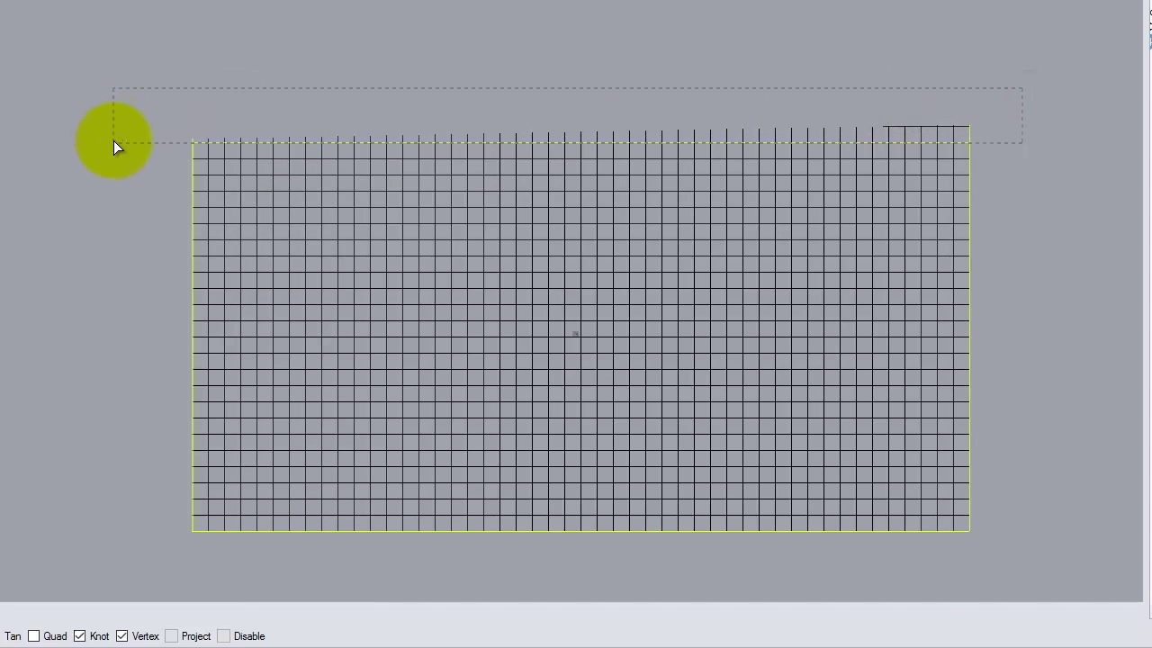
{"action": "left_click_drag", "start_coordinate": [114, 141], "coordinate": [113, 141]}
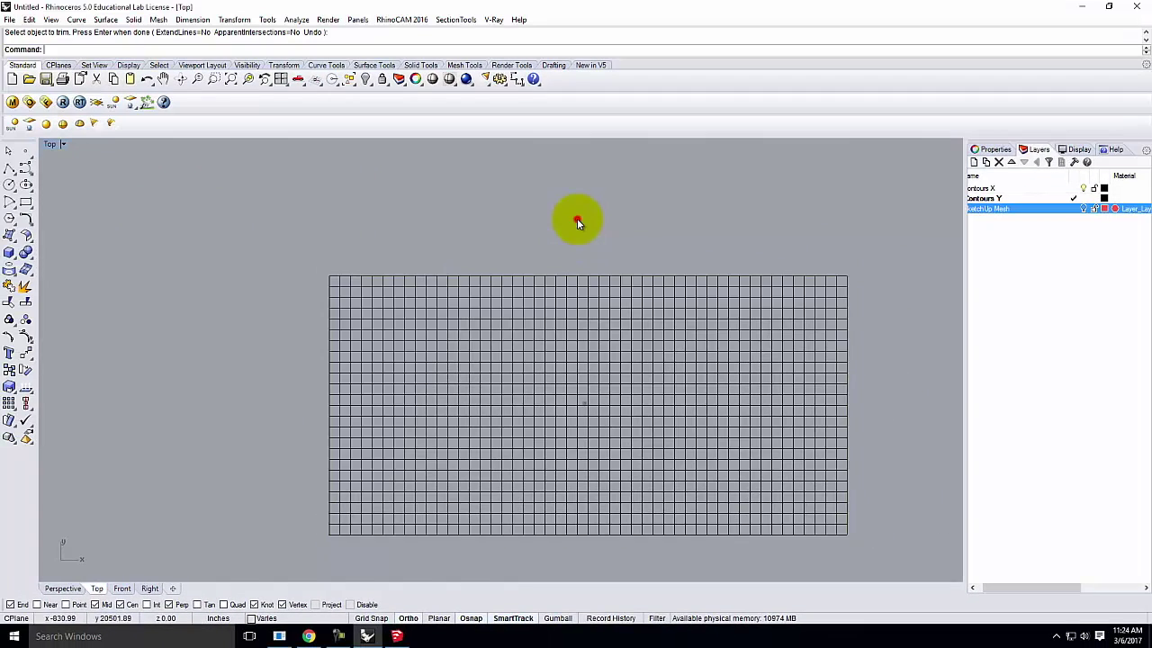
{"action": "right_click_drag", "start_coordinate": [577, 218], "coordinate": [512, 456], "text": "ctrl"}
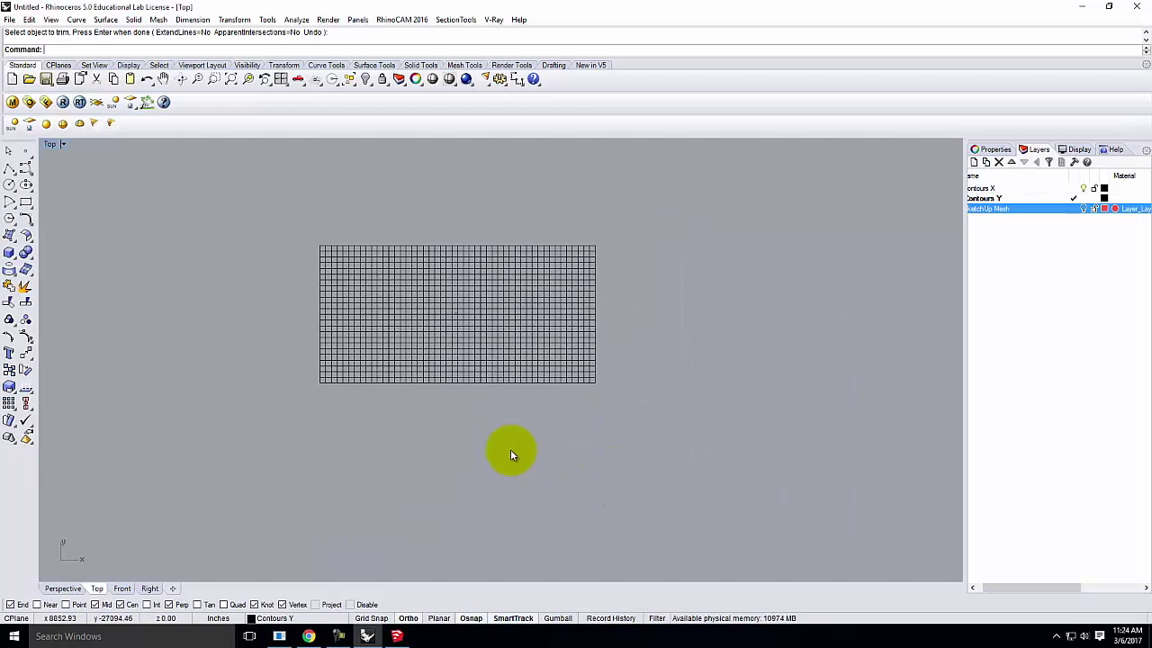
- Return to a maximized Perspective view of the trimmed grid and save the model as Ex212 in the S2017 folder
{"action": "double_click", "coordinate": [51, 145]}
{"action": "right_click_drag", "start_coordinate": [856, 236], "coordinate": [634, 241]}
{"action": "double_click", "coordinate": [523, 146]}
{"action": "right_click_drag", "start_coordinate": [907, 318], "coordinate": [214, 344]}
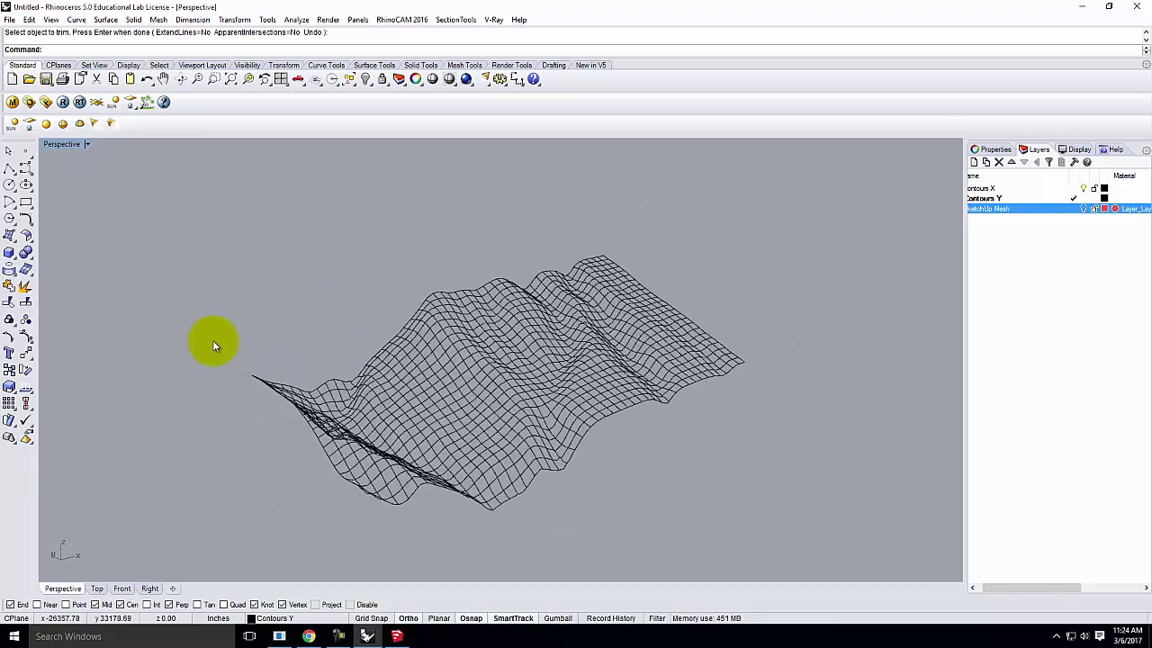
{"action": "left_click", "coordinate": [9, 19]}
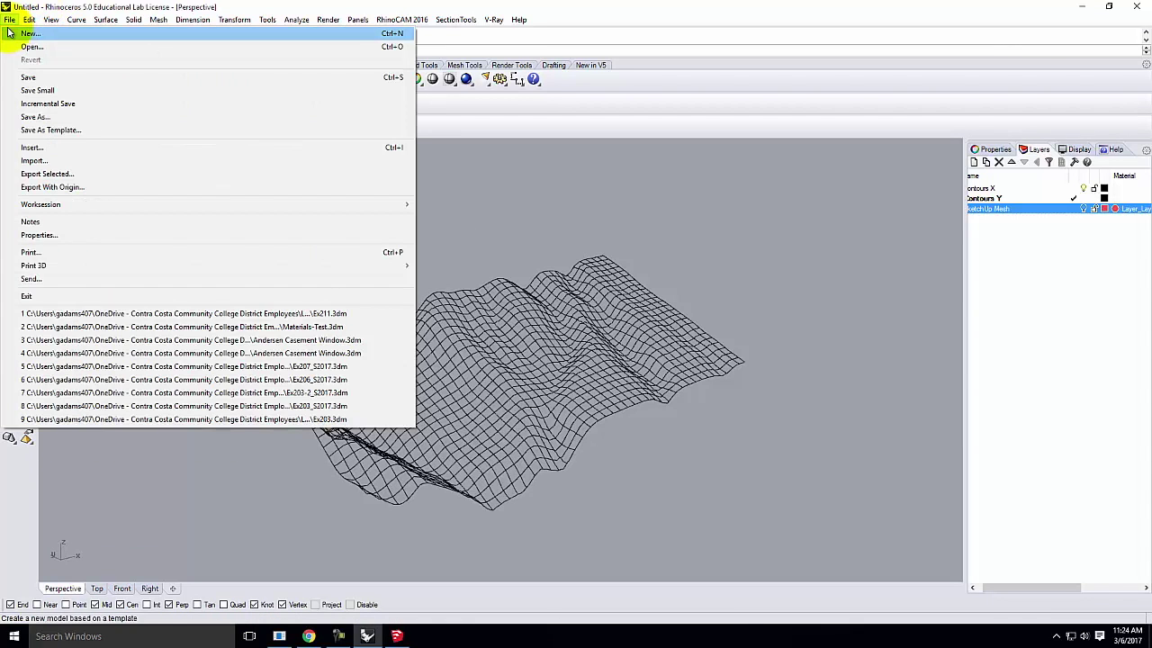
{"action": "left_click", "coordinate": [42, 78]}
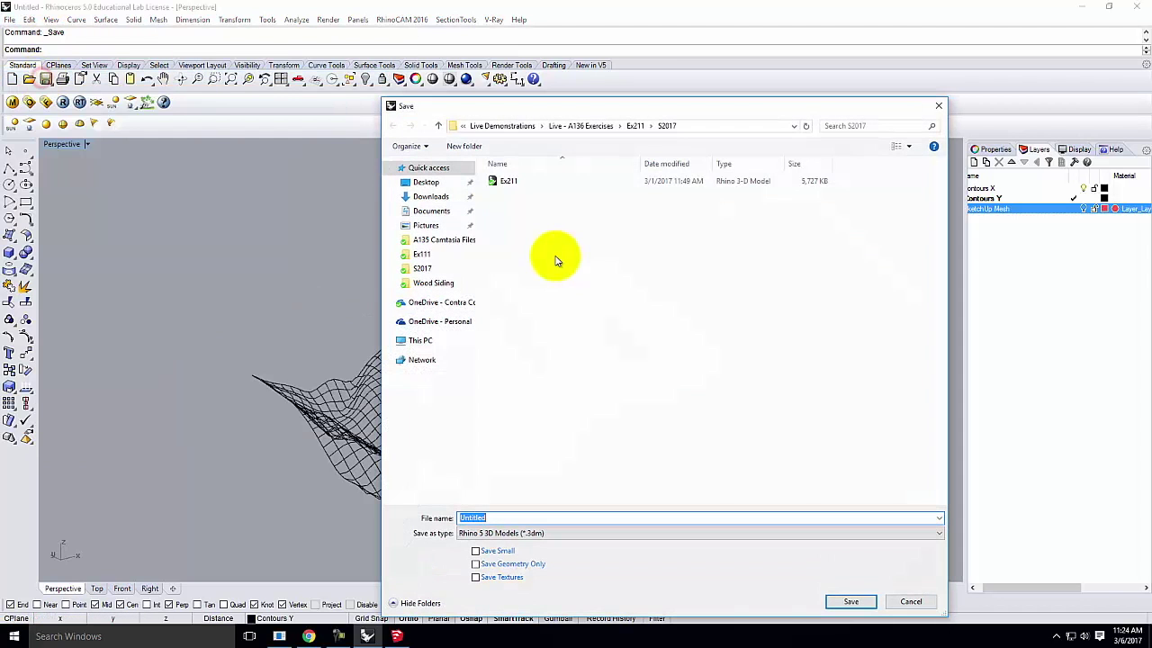
{"action": "left_click", "coordinate": [508, 180]}
{"action": "double_click", "coordinate": [484, 518]}
{"action": "left_click", "coordinate": [482, 517]}
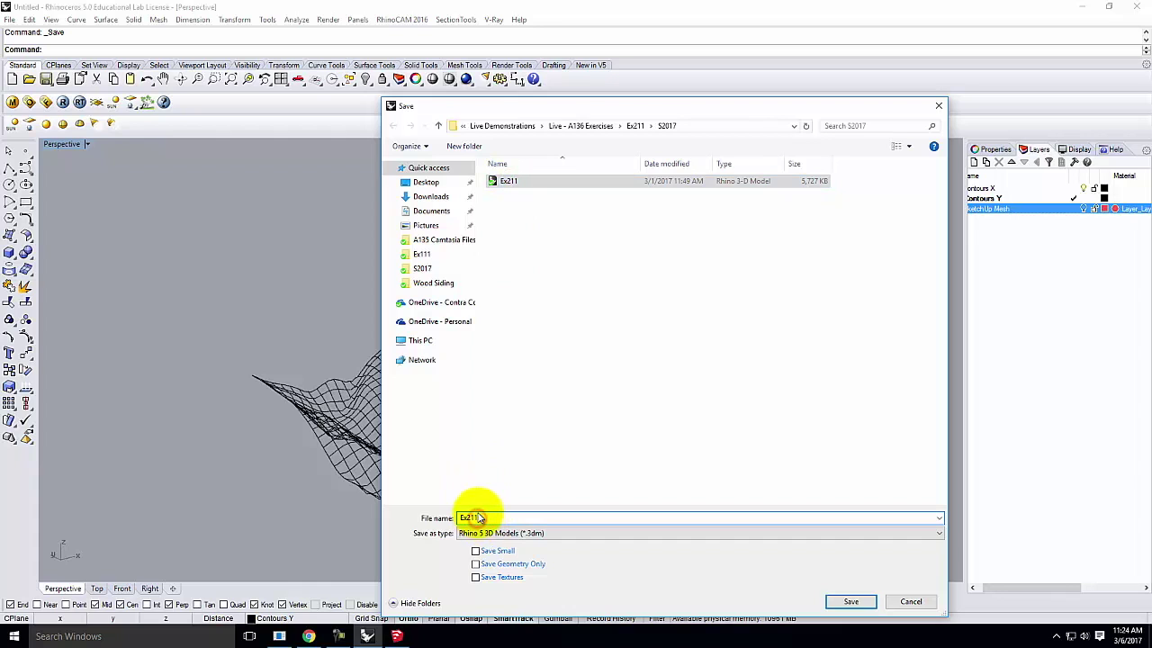
{"action": "key", "text": "BackSpace"}
{"action": "type", "text": "2"}
{"action": "left_click", "coordinate": [850, 601]}
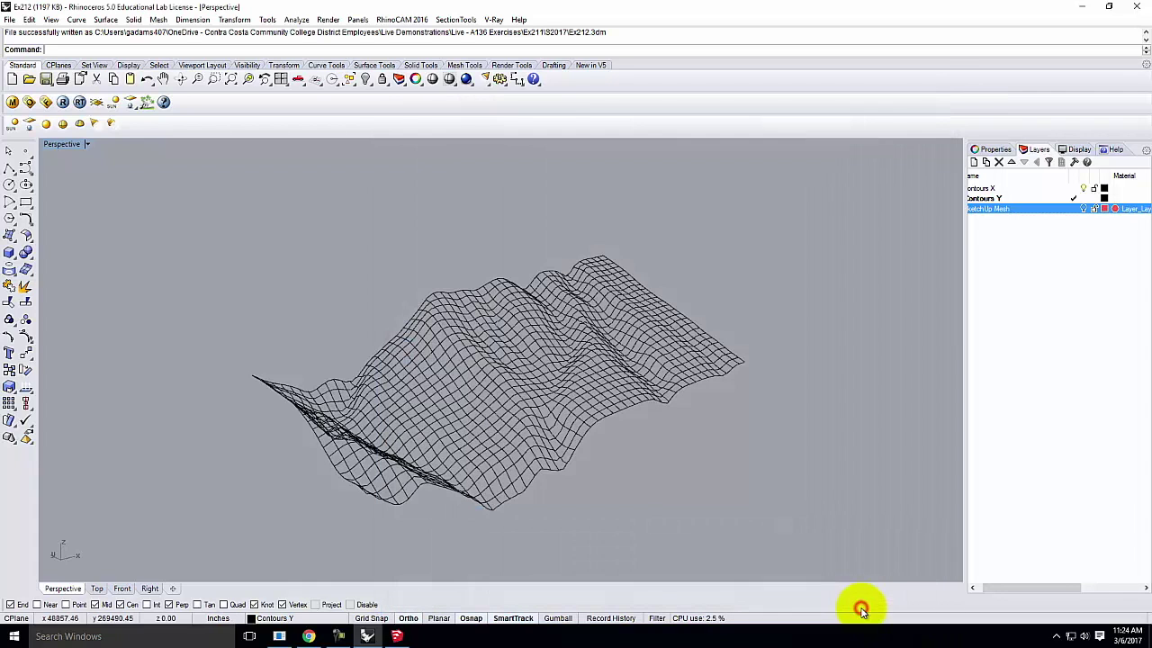
- Create a Curve Network surface from all the contour curves with edge tolerance 0.01, interior tolerance 0.1 and Position edge matching
{"action": "right_click_drag", "start_coordinate": [535, 324], "coordinate": [642, 314]}
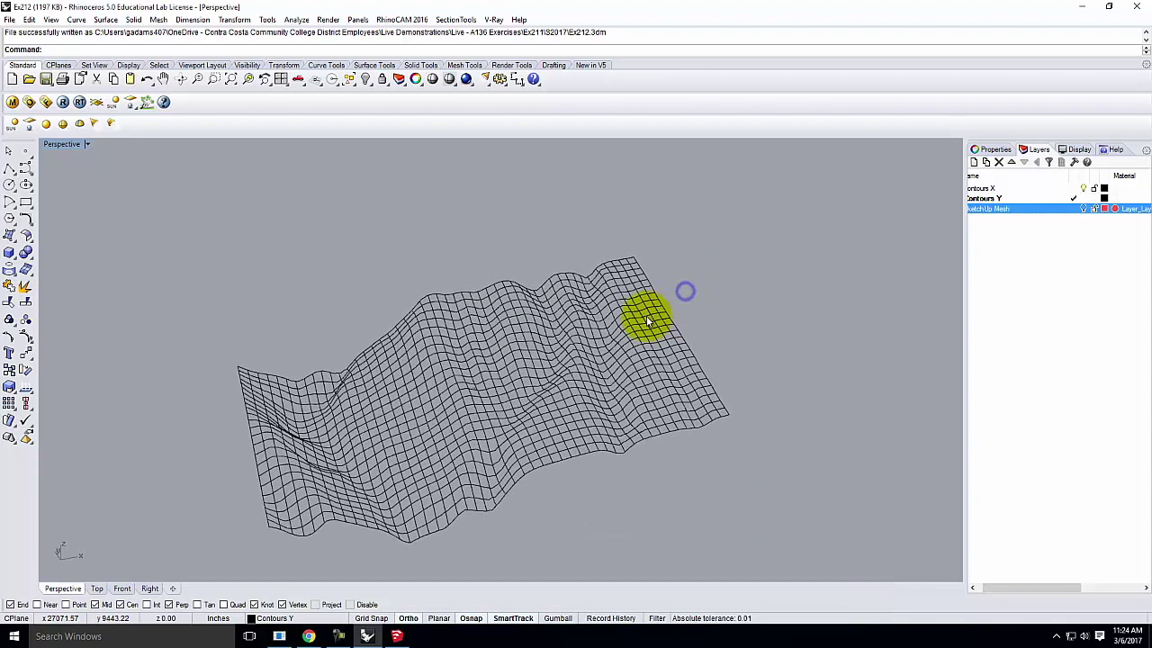
{"action": "left_click_drag", "start_coordinate": [125, 222], "coordinate": [778, 564]}
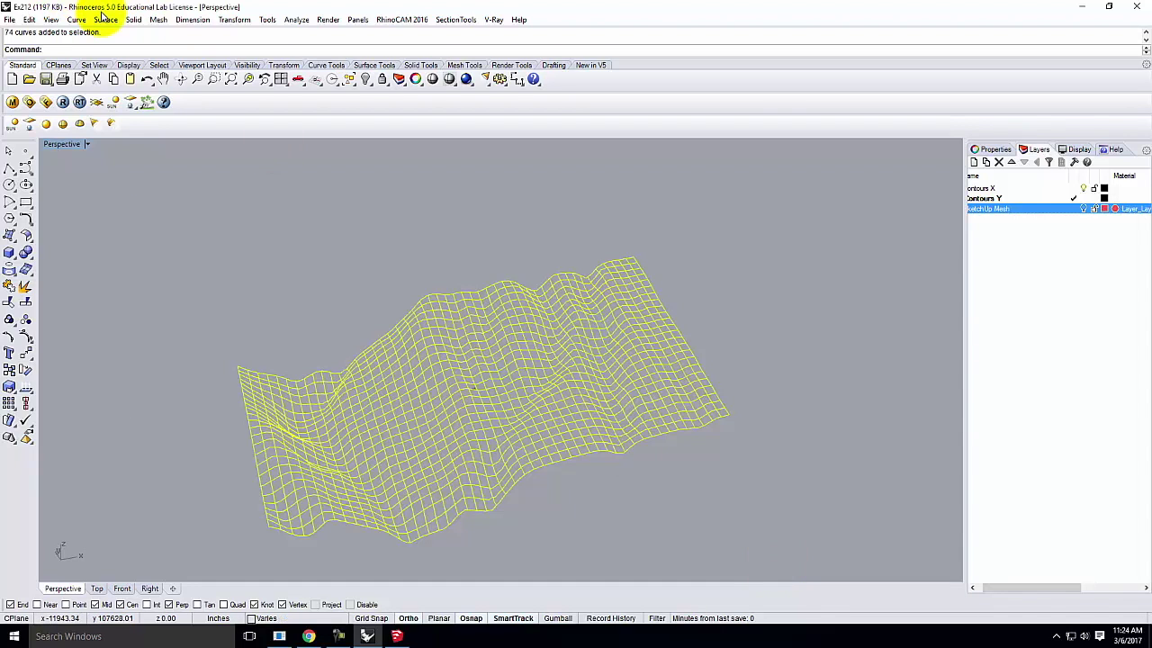
{"action": "left_click", "coordinate": [106, 20]}
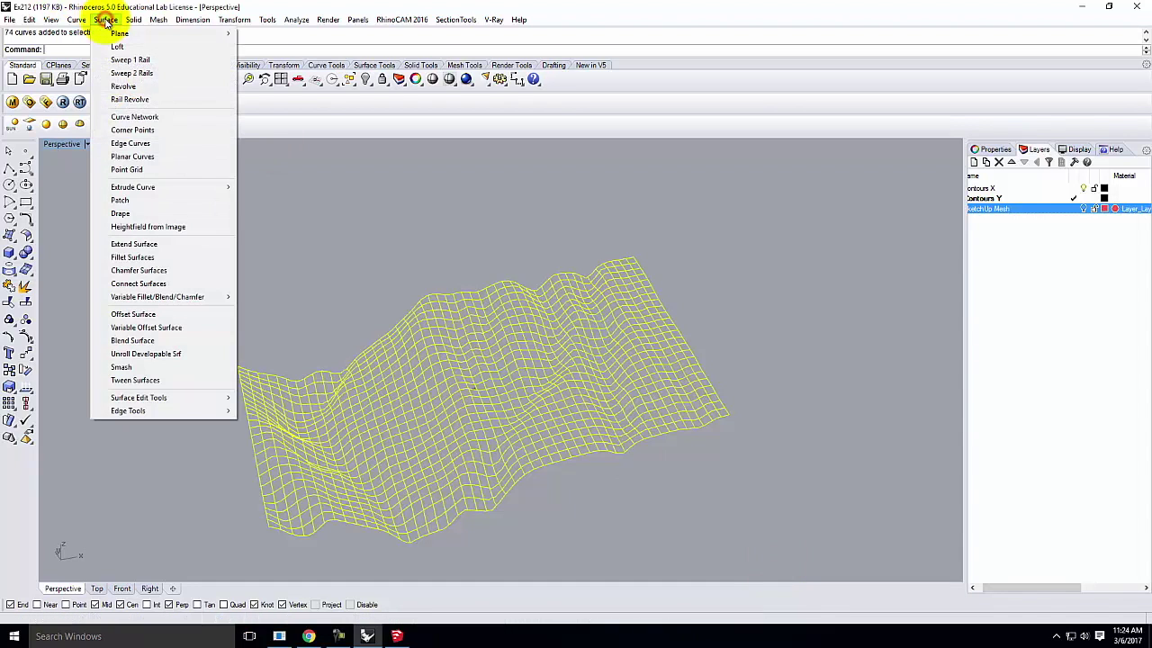
{"action": "left_click", "coordinate": [121, 118]}
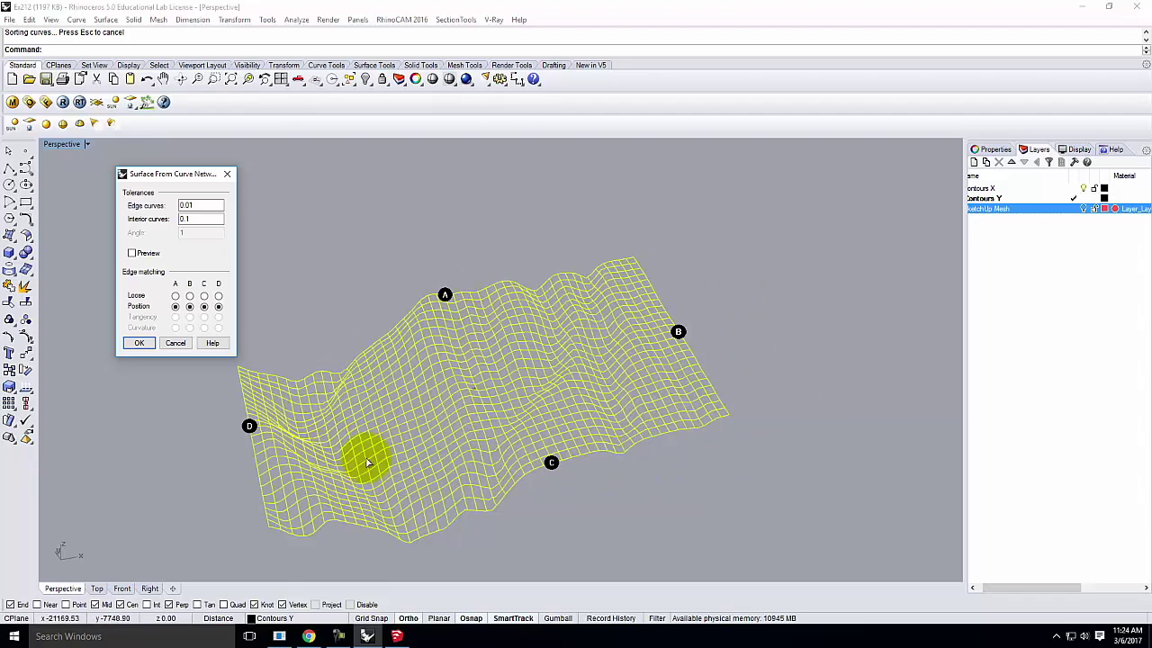
{"action": "left_click", "coordinate": [140, 341]}
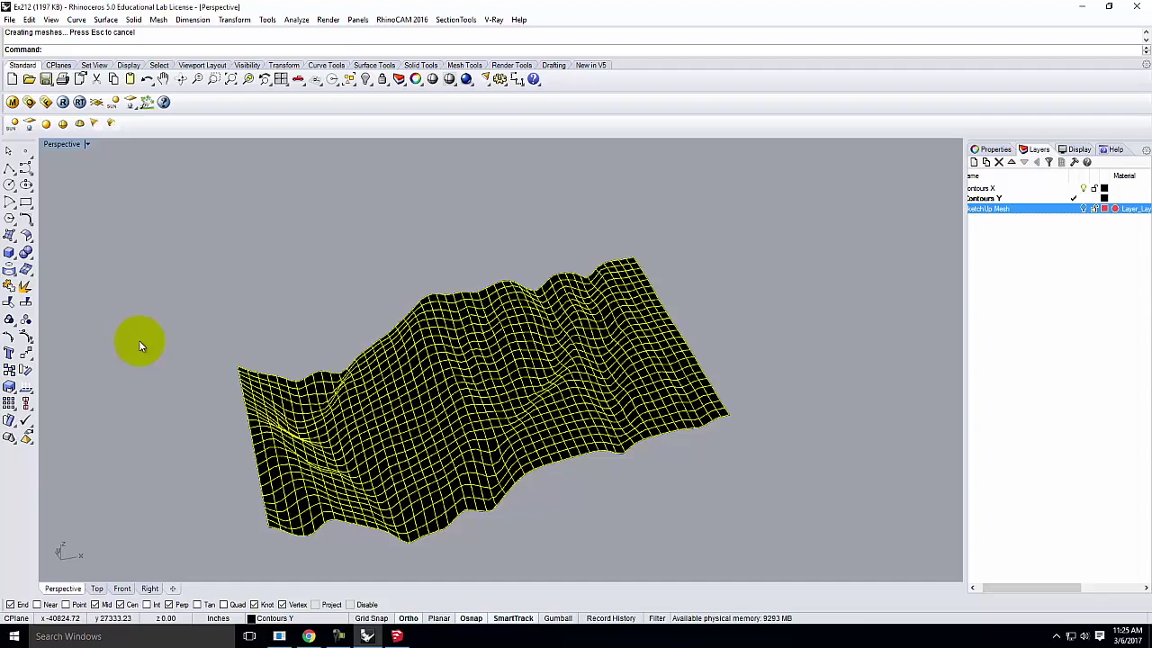
{"action": "left_click", "coordinate": [455, 274]}
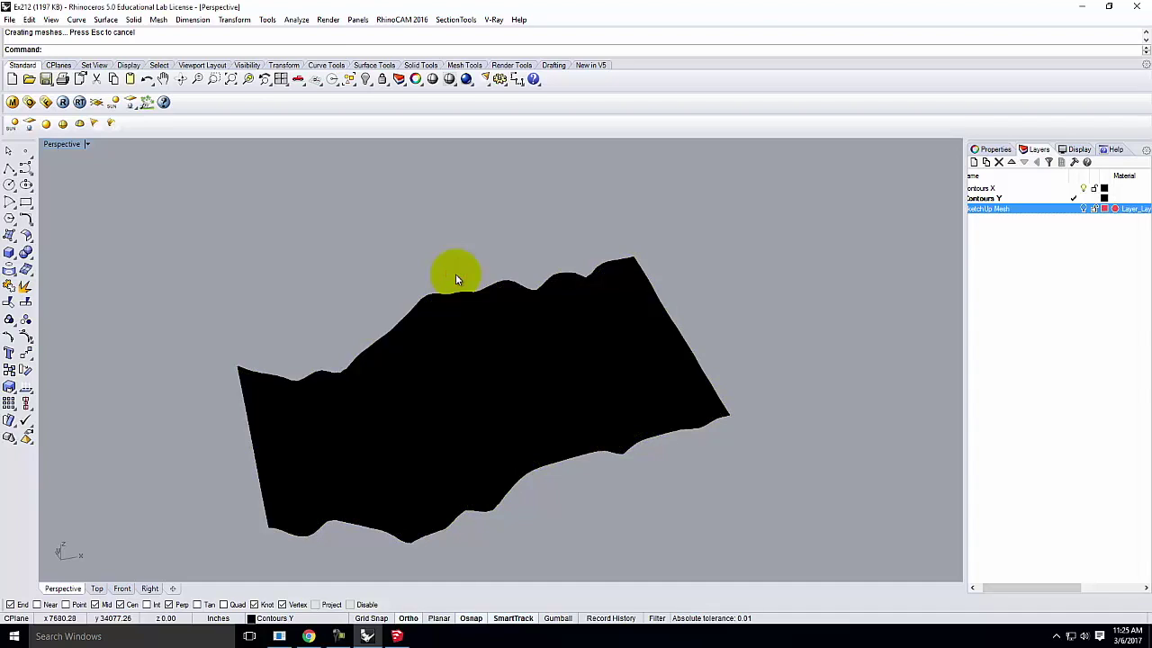
- Rebuild the network surface with 100 points in U and V at degree 3, deleting the input surface
{"action": "left_click", "coordinate": [462, 351]}
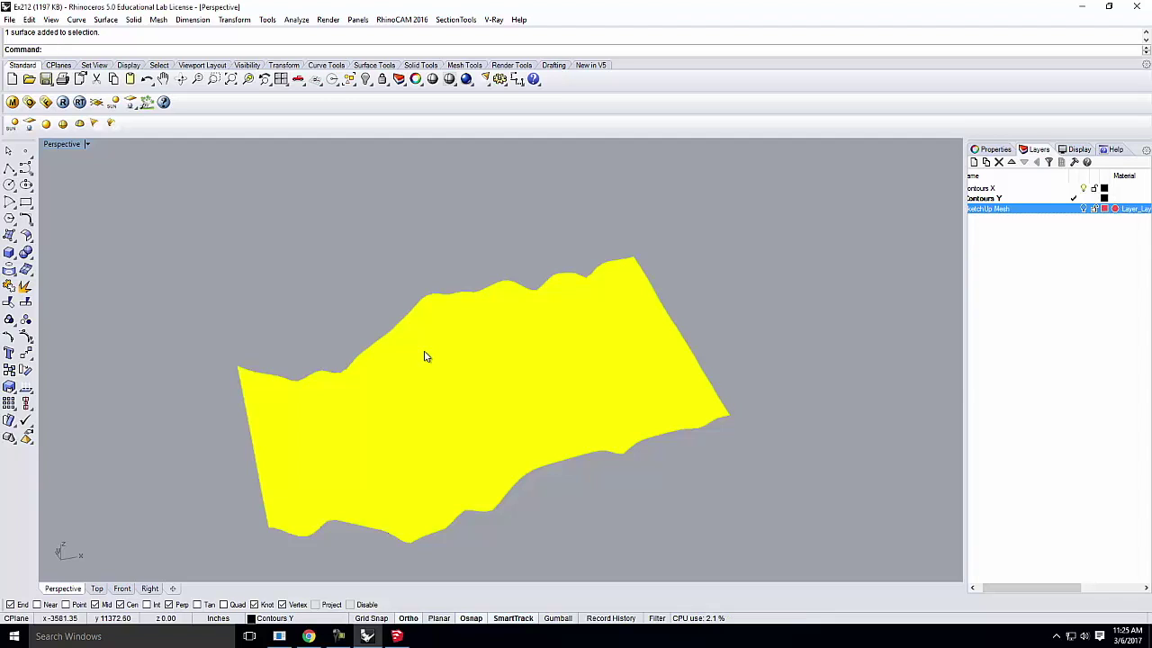
{"action": "key", "text": "Return"}
{"action": "right_click", "coordinate": [570, 224]}
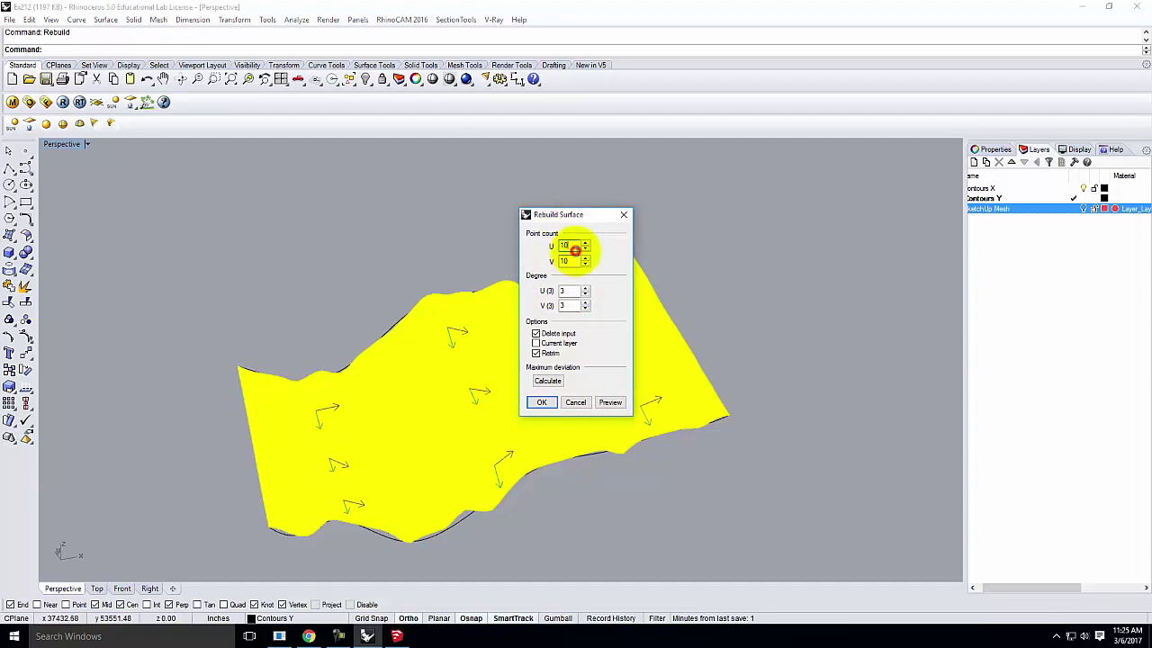
{"action": "key", "text": "Return"}
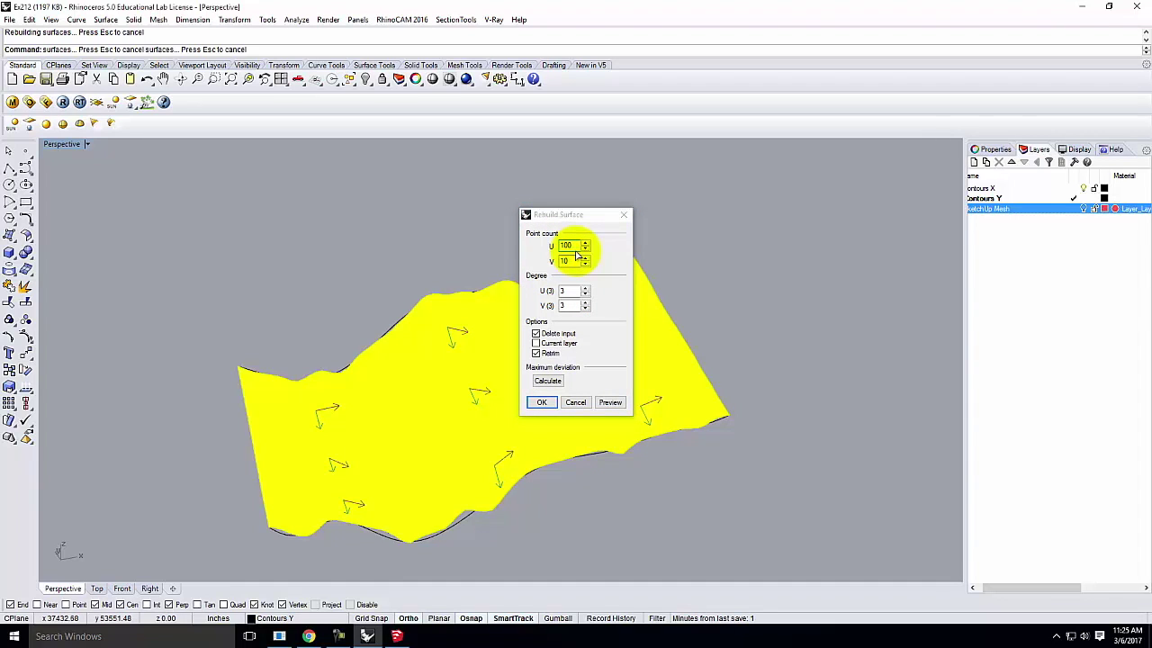
{"action": "left_click", "coordinate": [573, 260]}
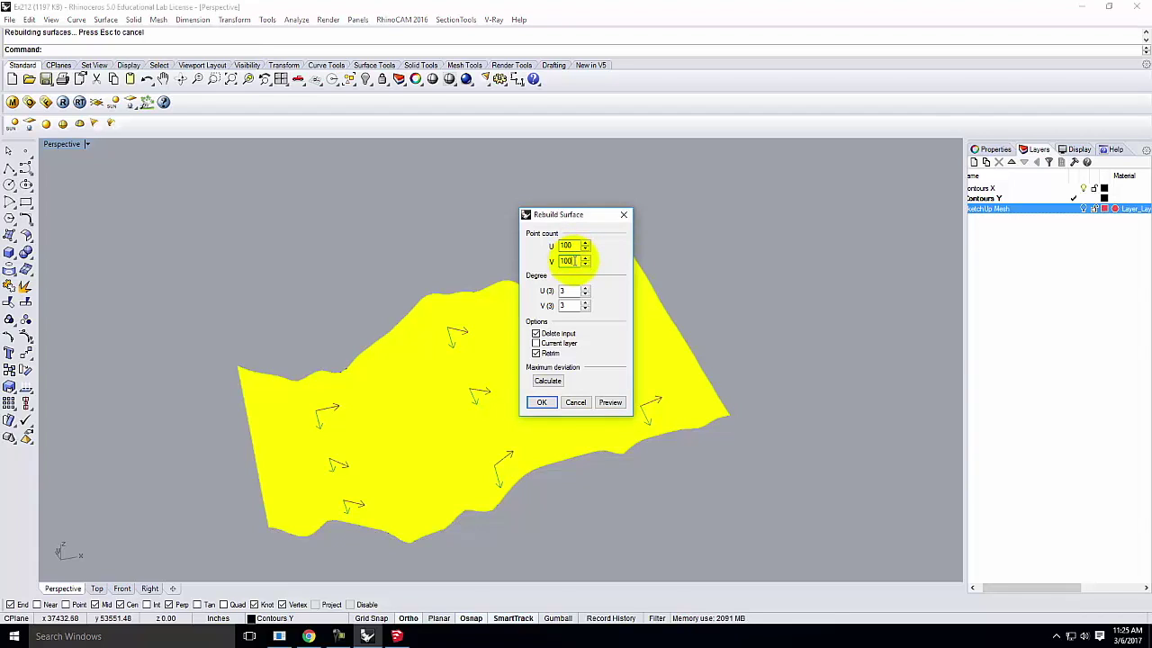
{"action": "left_click", "coordinate": [565, 245]}
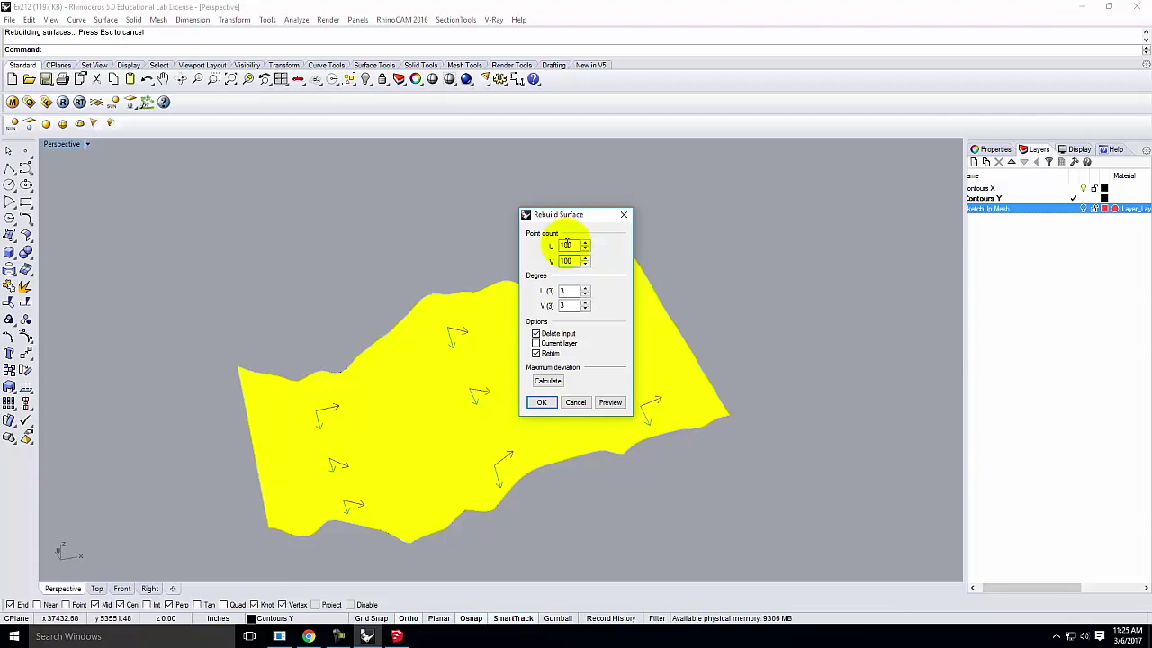
{"action": "left_click", "coordinate": [553, 406]}
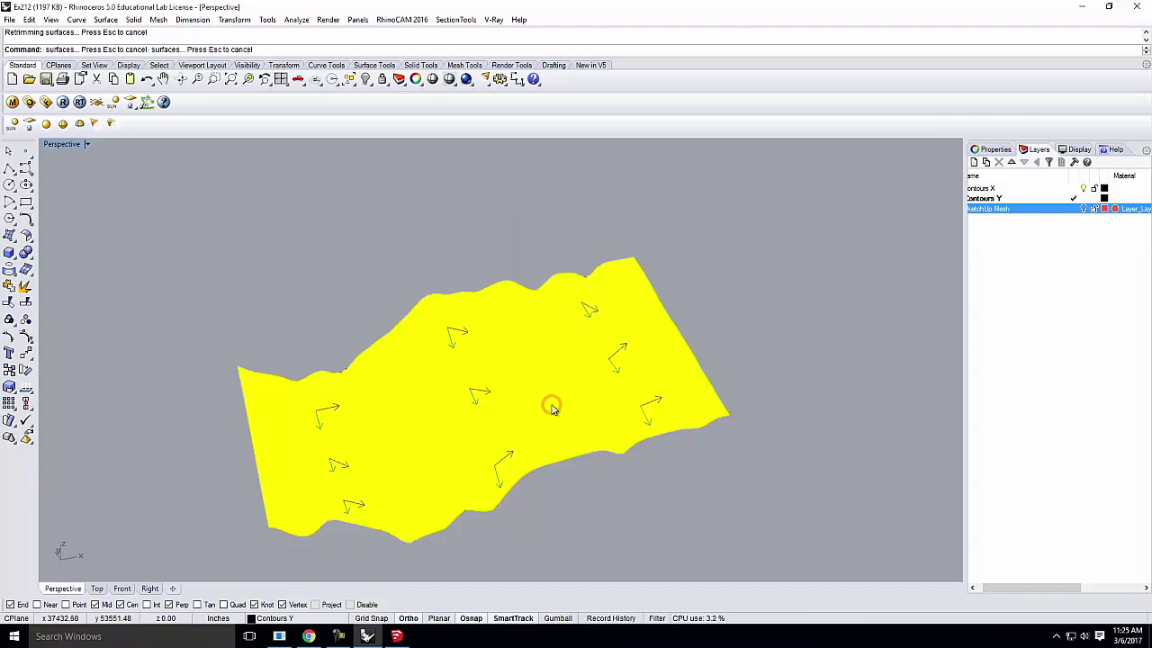
{"action": "left_click", "coordinate": [586, 507]}
- Examine the rebuilt terrain surface from several angles and check close up how its front edge follows the contour curves
{"action": "scroll", "coordinate": [558, 495], "scroll_direction": "up", "scroll_amount": 6}
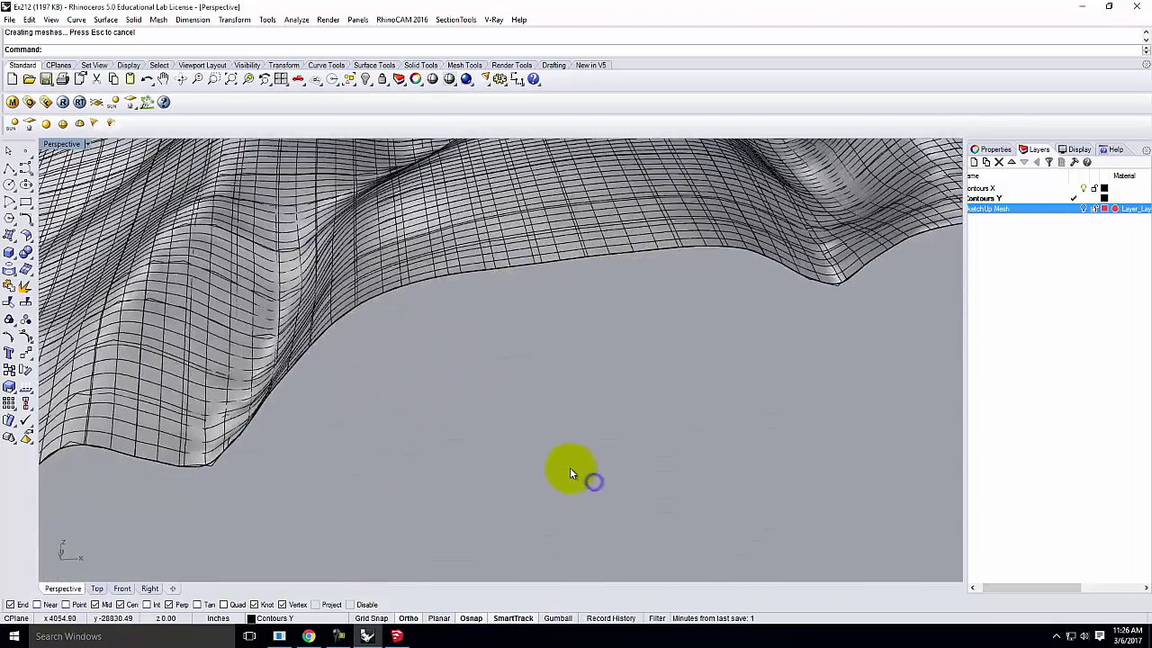
{"action": "scroll", "coordinate": [570, 473], "scroll_direction": "down", "scroll_amount": 6}
{"action": "left_click", "coordinate": [567, 371]}
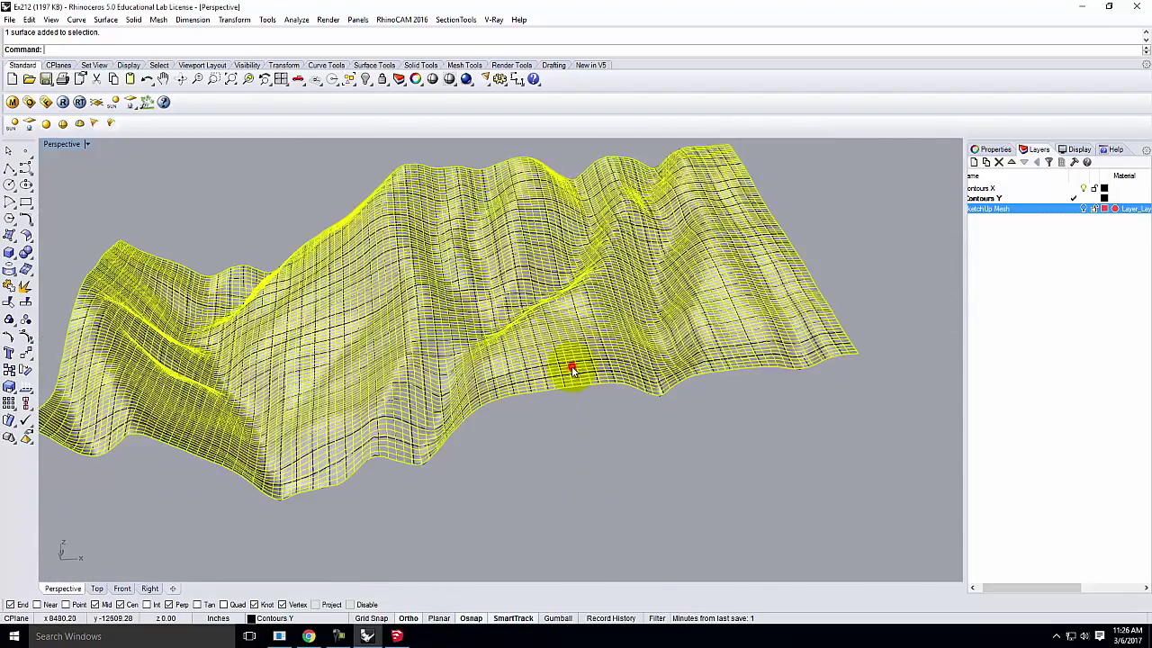
{"action": "right_click_drag", "start_coordinate": [560, 368], "coordinate": [779, 411]}
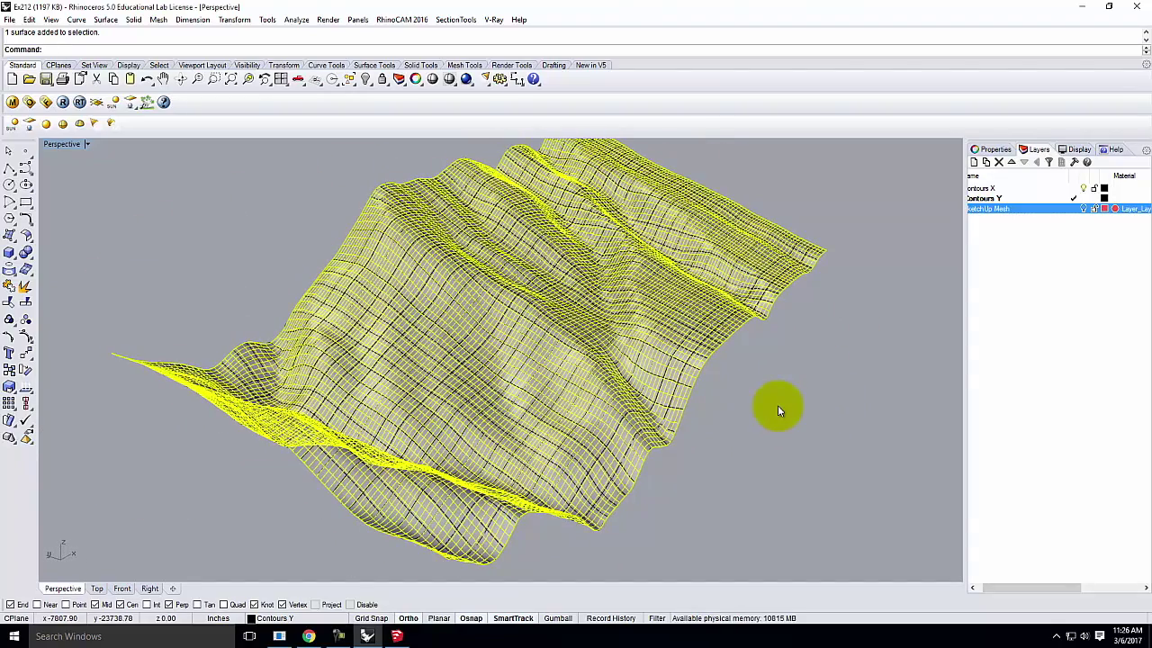
{"action": "right_click_drag", "start_coordinate": [778, 405], "coordinate": [576, 437]}
{"action": "scroll", "coordinate": [589, 432], "scroll_direction": "up", "scroll_amount": 5}
{"action": "scroll", "coordinate": [270, 300], "scroll_direction": "up", "scroll_amount": 2}
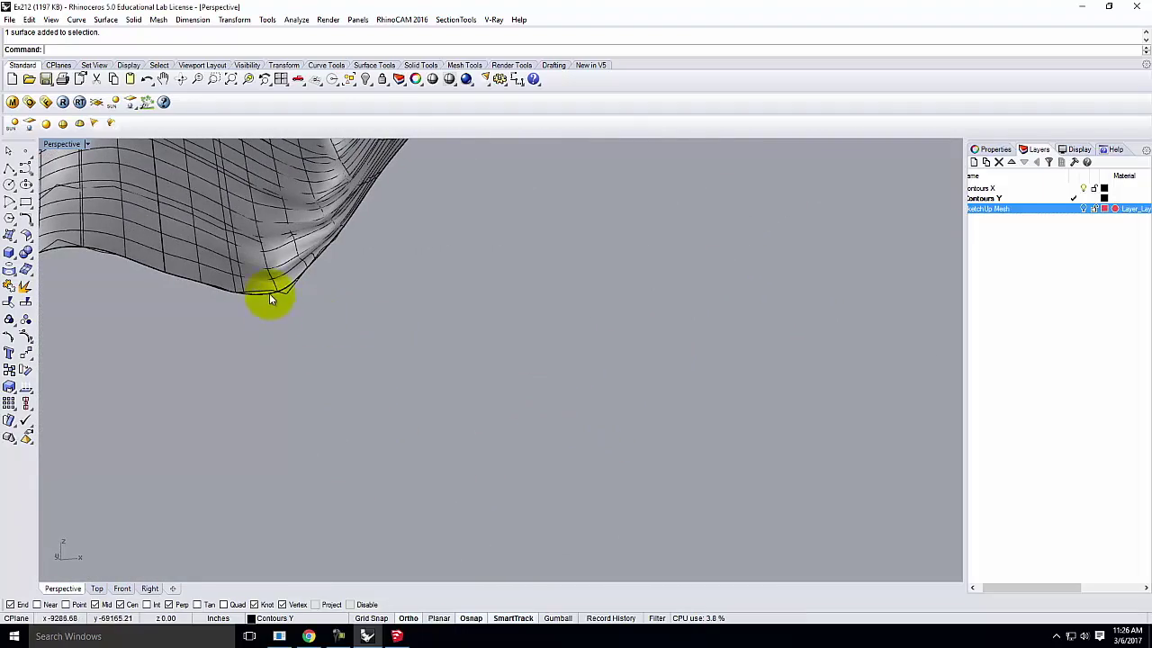
{"action": "scroll", "coordinate": [352, 291], "scroll_direction": "down", "scroll_amount": 2}
{"action": "scroll", "coordinate": [221, 303], "scroll_direction": "down", "scroll_amount": 2}
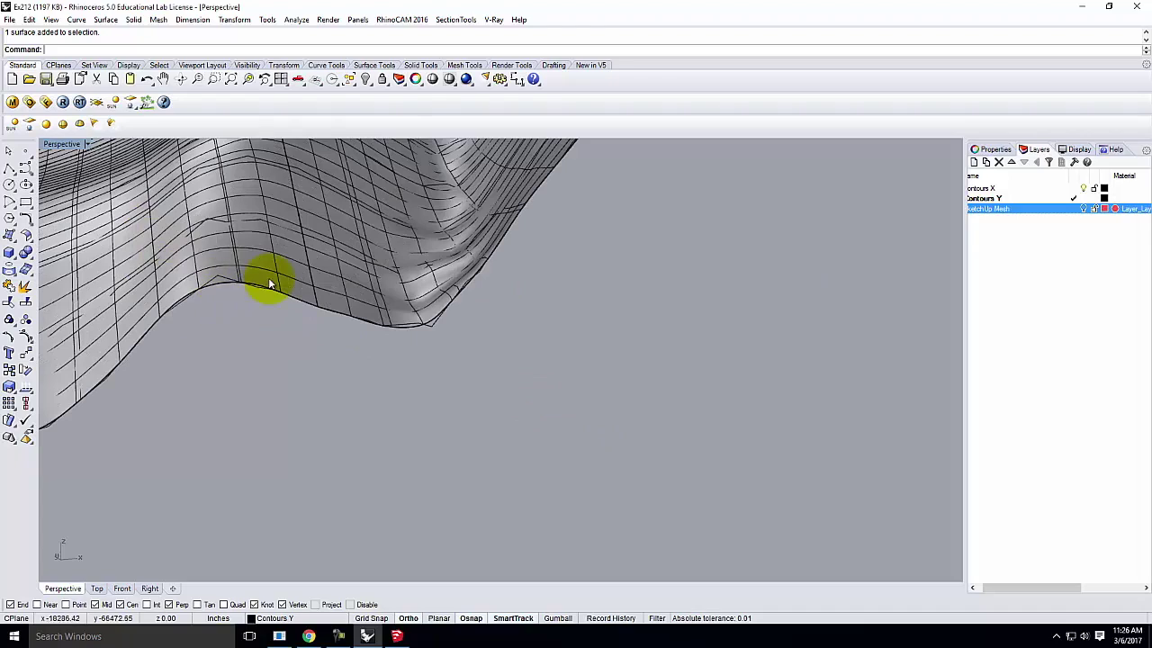
- Turn on the SketchUp Mesh layer and compare the mesh with the rebuilt surface along the front edge, selecting the surface
{"action": "left_click", "coordinate": [1083, 208]}
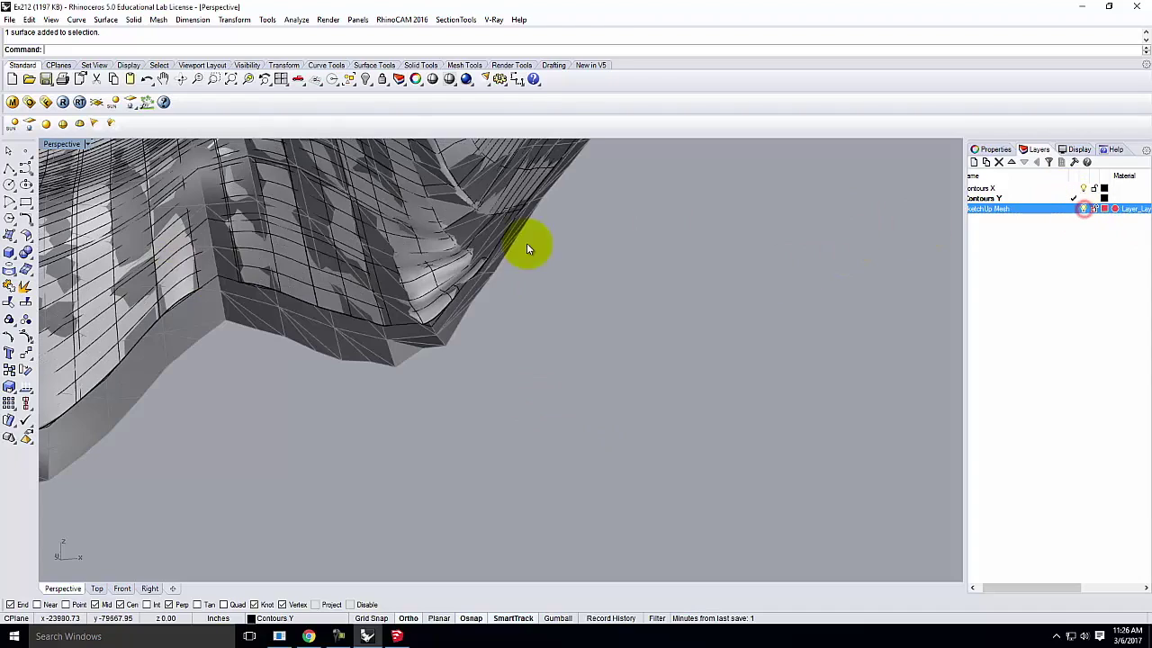
{"action": "scroll", "coordinate": [238, 249], "scroll_direction": "down", "scroll_amount": 1}
{"action": "scroll", "coordinate": [390, 283], "scroll_direction": "down", "scroll_amount": 1}
{"action": "scroll", "coordinate": [278, 283], "scroll_direction": "down", "scroll_amount": 1}
{"action": "scroll", "coordinate": [313, 224], "scroll_direction": "down", "scroll_amount": 2}
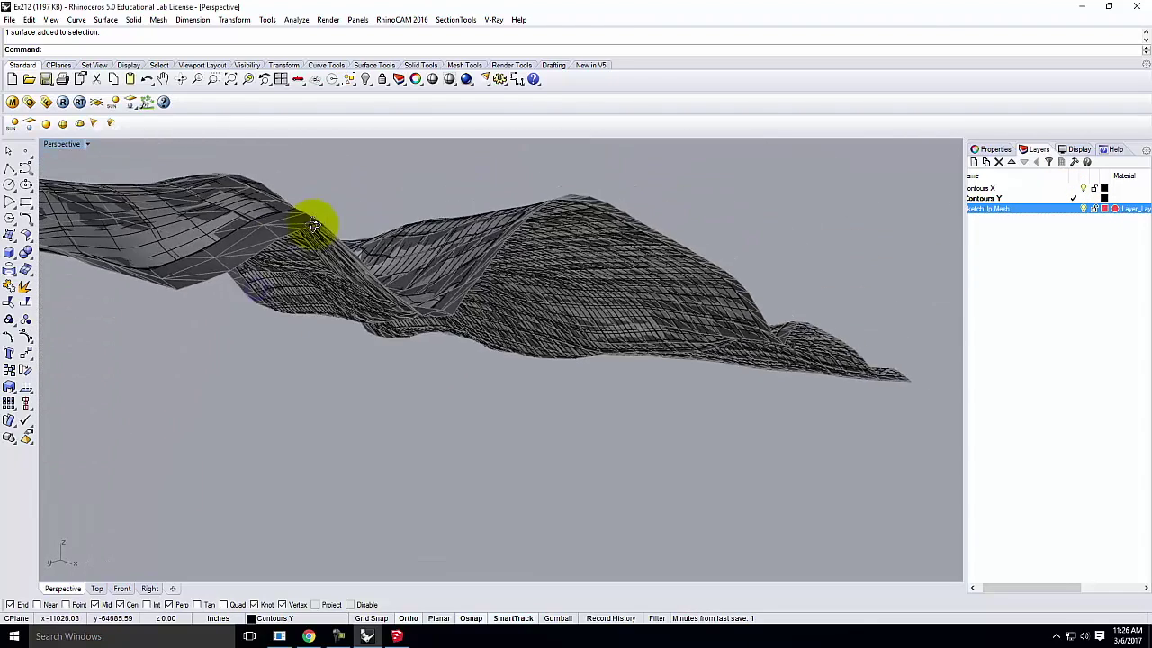
{"action": "scroll", "coordinate": [313, 225], "scroll_direction": "up", "scroll_amount": 8}
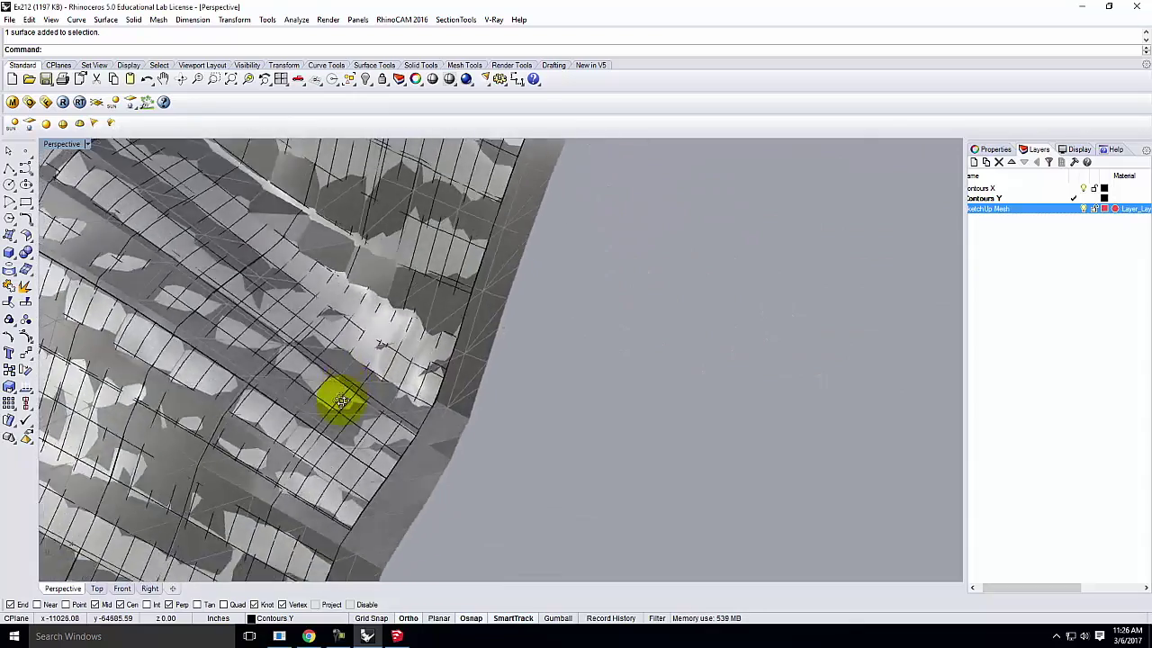
{"action": "scroll", "coordinate": [342, 400], "scroll_direction": "down", "scroll_amount": 5}
{"action": "right_click_drag", "start_coordinate": [222, 302], "coordinate": [227, 307]}
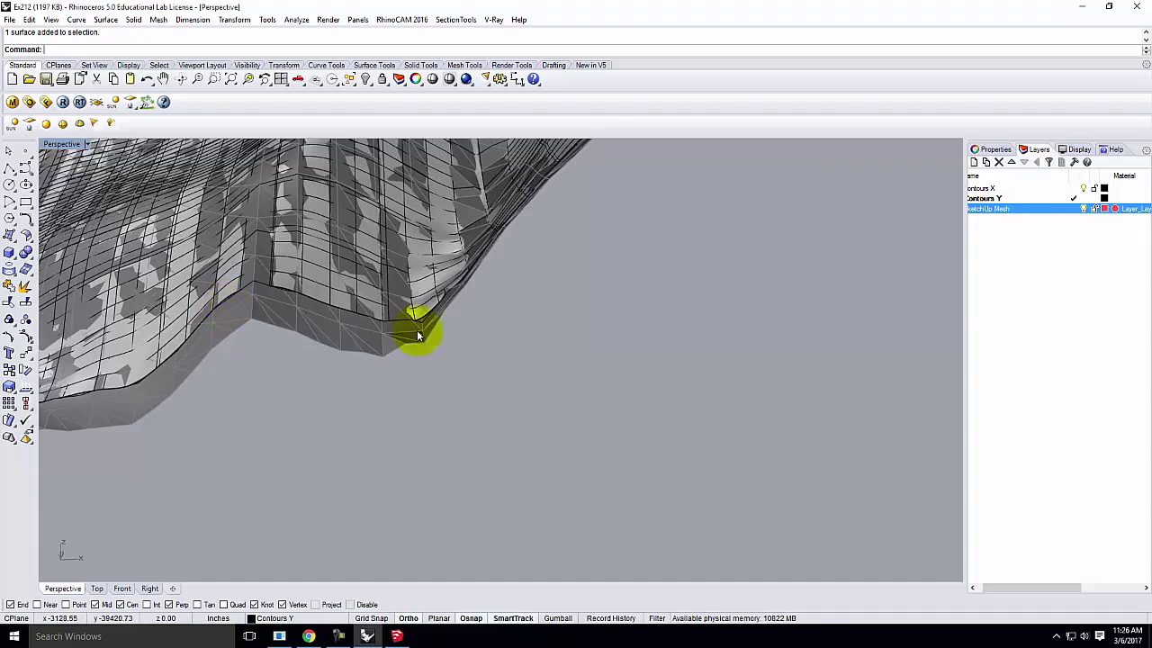
{"action": "scroll", "coordinate": [427, 340], "scroll_direction": "down", "scroll_amount": 3}
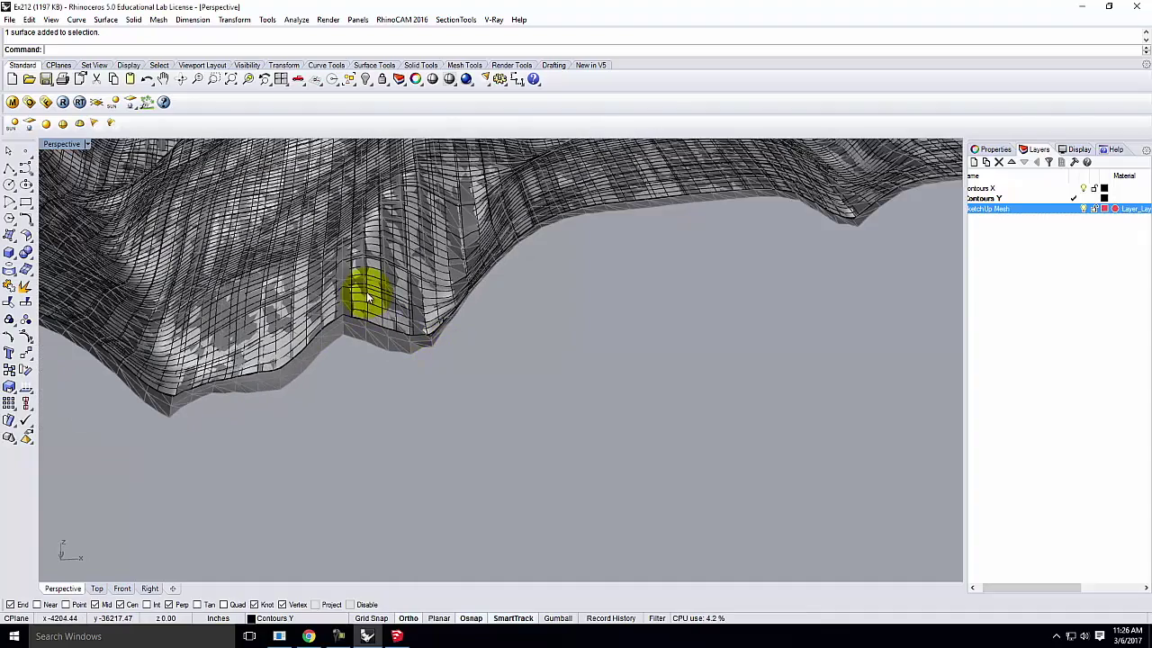
{"action": "left_click", "coordinate": [326, 310]}
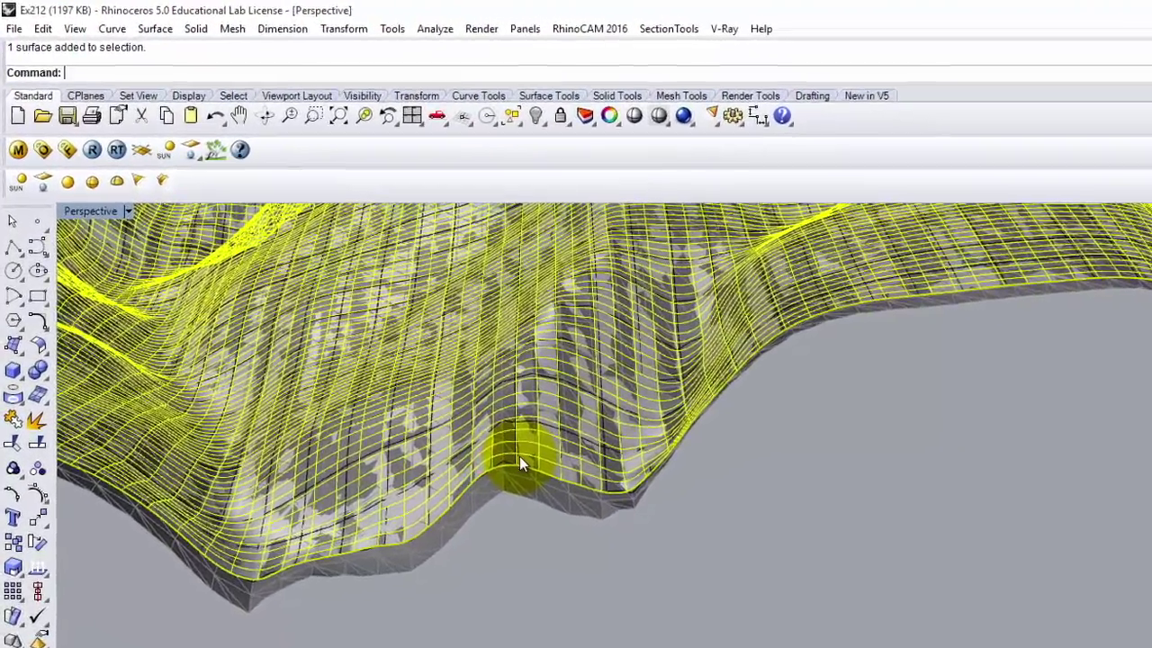
- Rebuild the selected terrain surface with 50 points in both U and V at degree 3, deleting the input surface
{"action": "type", "text": "Rebuild"}
{"action": "key", "text": "Return"}
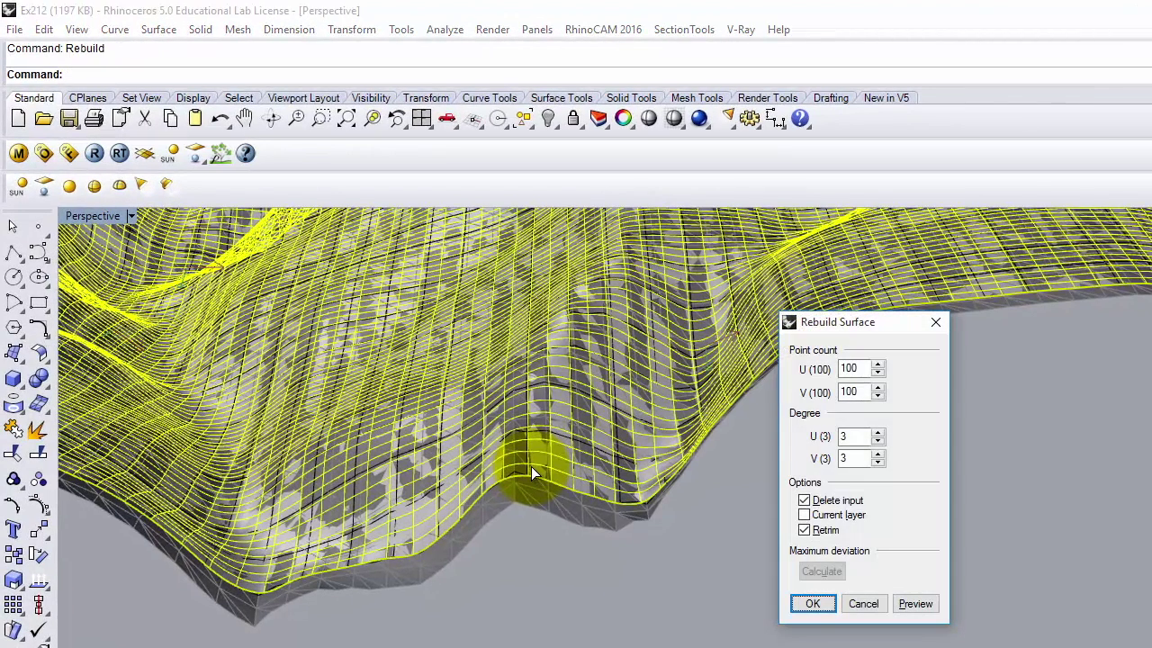
{"action": "double_click", "coordinate": [860, 368]}
{"action": "type", "text": "50"}
{"action": "key", "text": "Tab"}
{"action": "type", "text": "20"}
{"action": "key", "text": "BackSpace"}
{"action": "key", "text": "BackSpace"}
{"action": "type", "text": "50"}
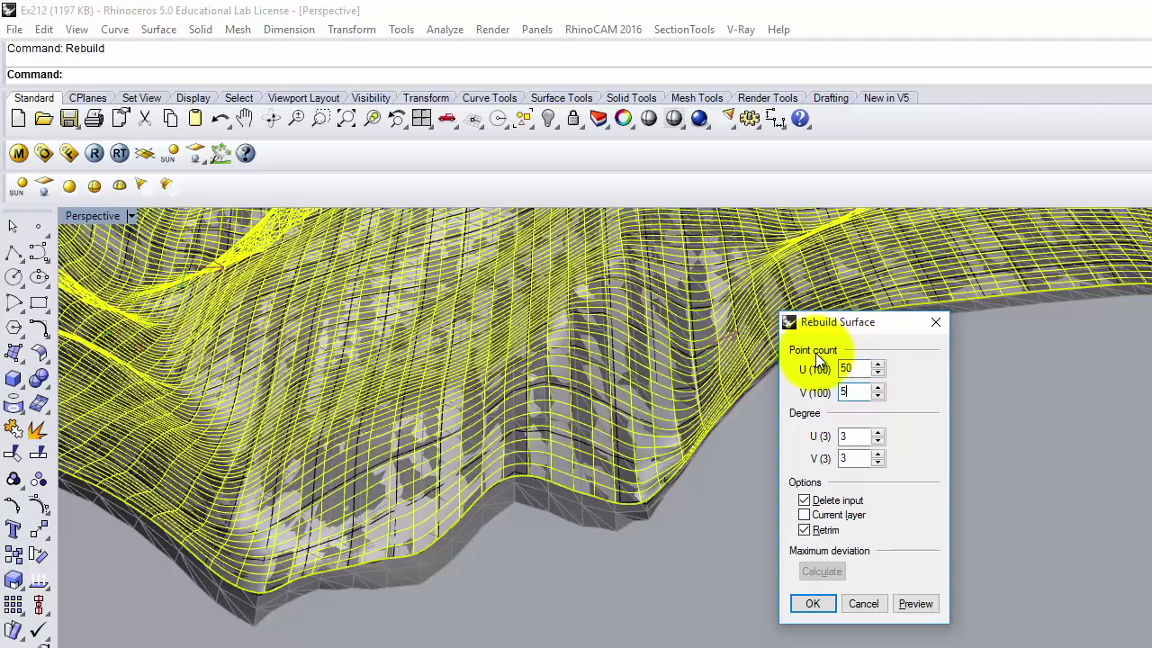
{"action": "left_click", "coordinate": [819, 601]}
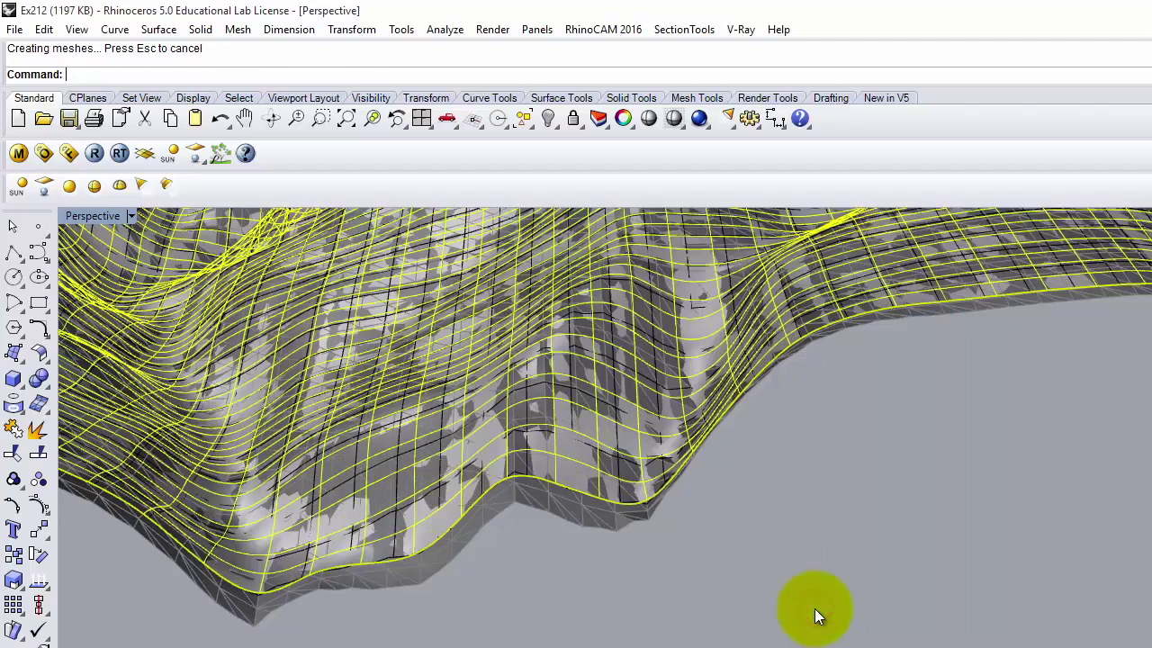
{"action": "left_click", "coordinate": [804, 525]}
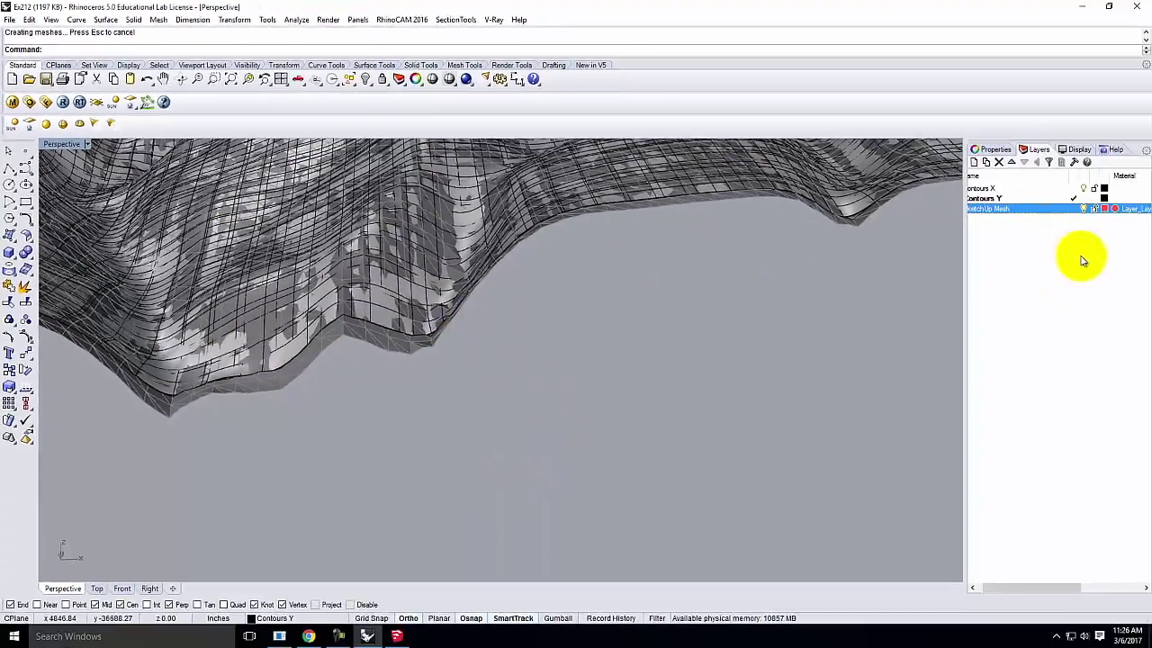
- Turn off the SketchUp Mesh layer so only the rebuilt surface and the contour curves are displayed
{"action": "left_click", "coordinate": [1082, 208]}
{"action": "left_click", "coordinate": [630, 294]}
{"action": "scroll", "coordinate": [562, 324], "scroll_direction": "down", "scroll_amount": 5}
{"action": "right_click_drag", "start_coordinate": [563, 324], "coordinate": [686, 404]}
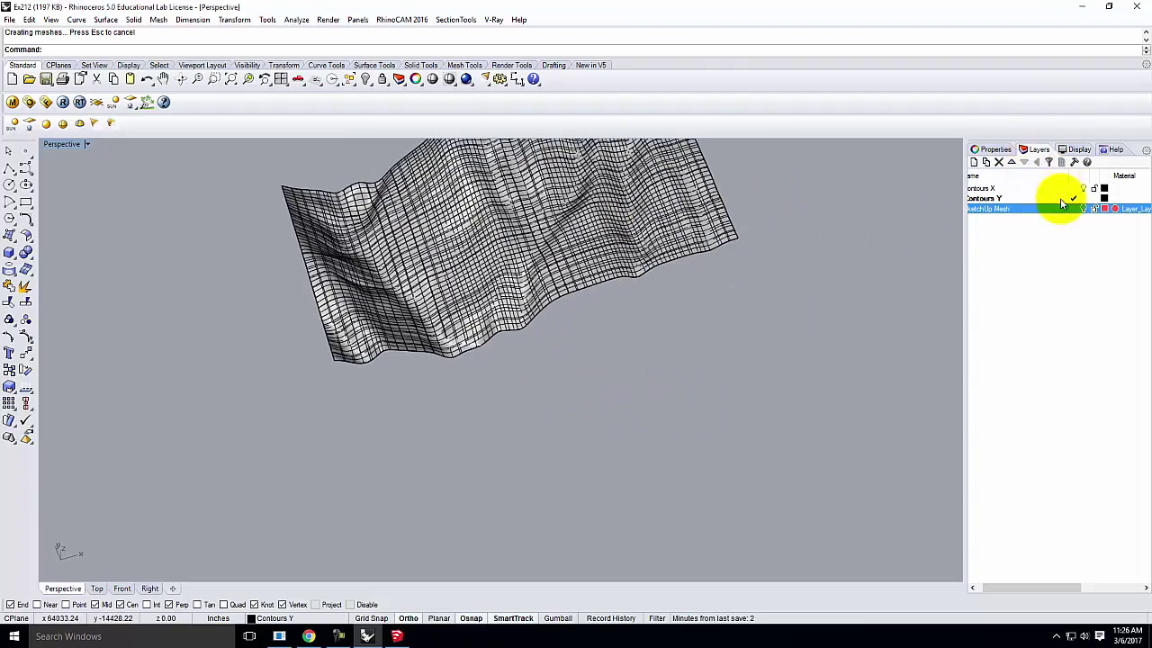
- Create a new layer named Topography and move the rebuilt terrain surface onto it
{"action": "scroll", "coordinate": [634, 268], "scroll_direction": "up", "scroll_amount": 5}
{"action": "left_click", "coordinate": [619, 281]}
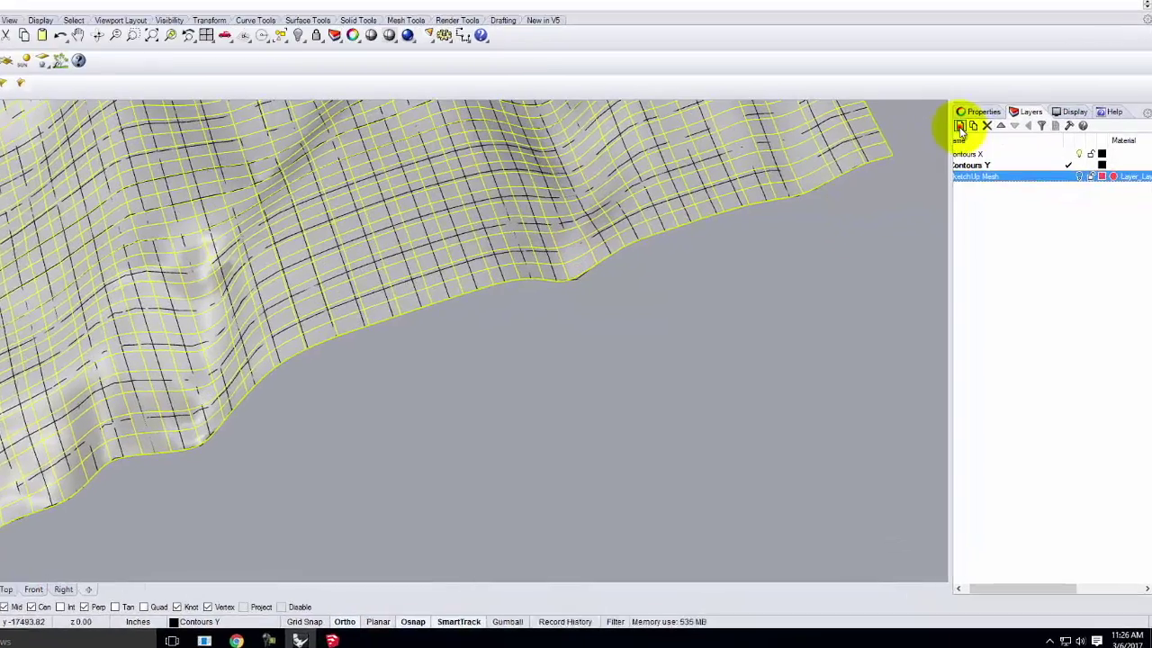
{"action": "left_click", "coordinate": [972, 162]}
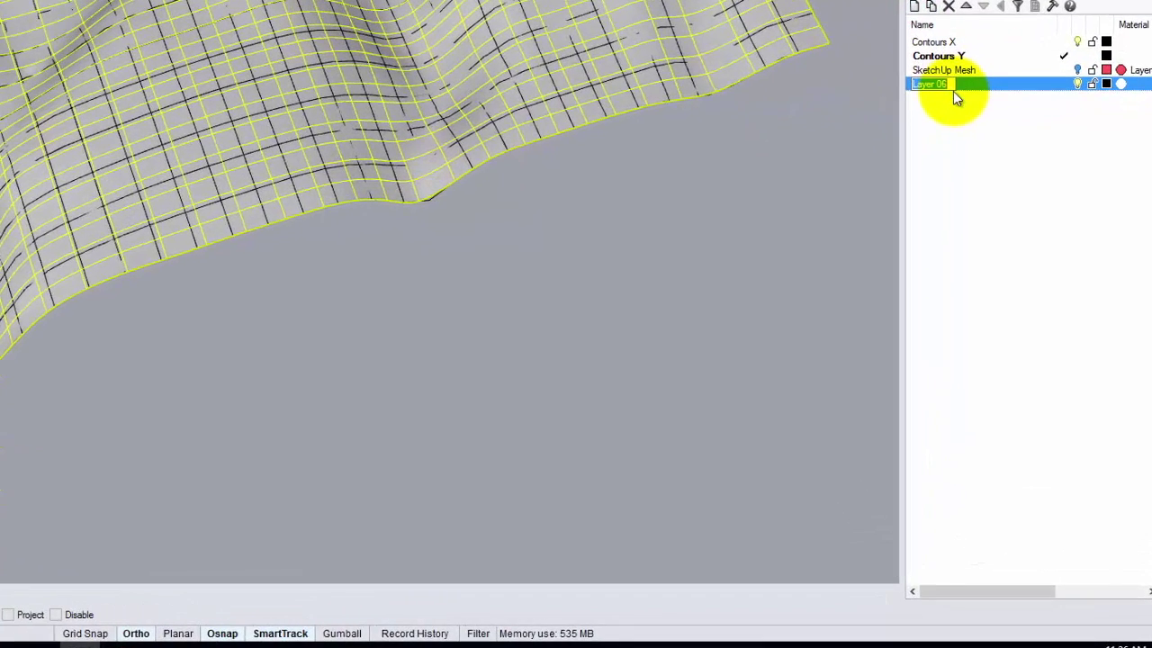
{"action": "type", "text": "Topography"}
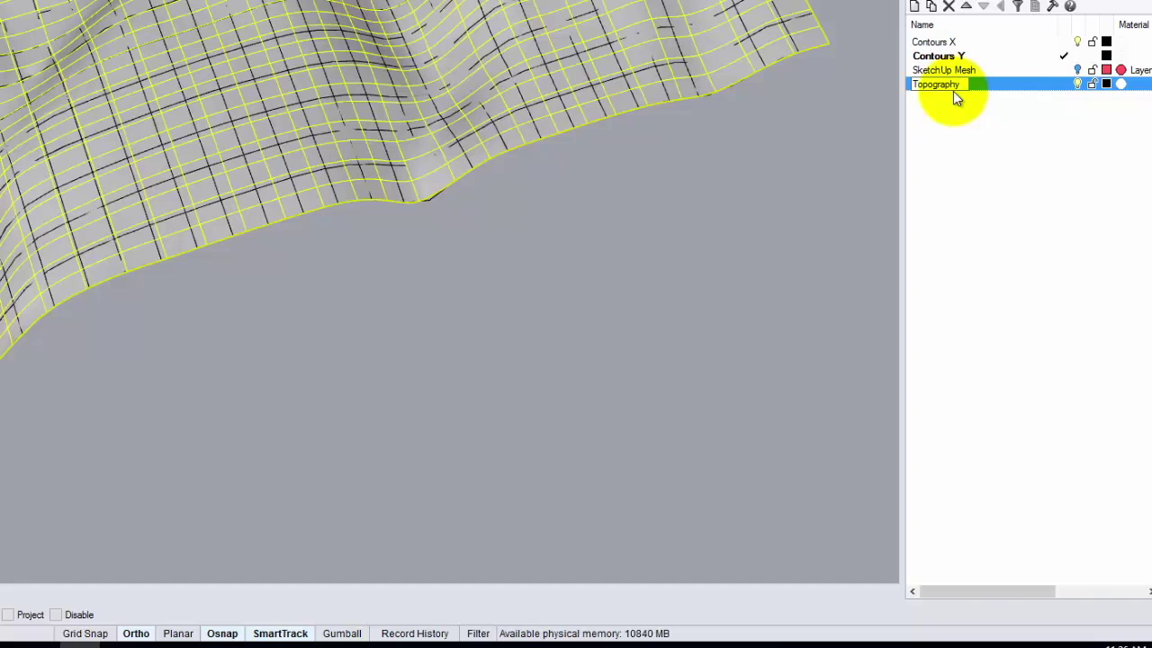
{"action": "key", "text": "Return"}
{"action": "right_click", "coordinate": [1004, 79]}
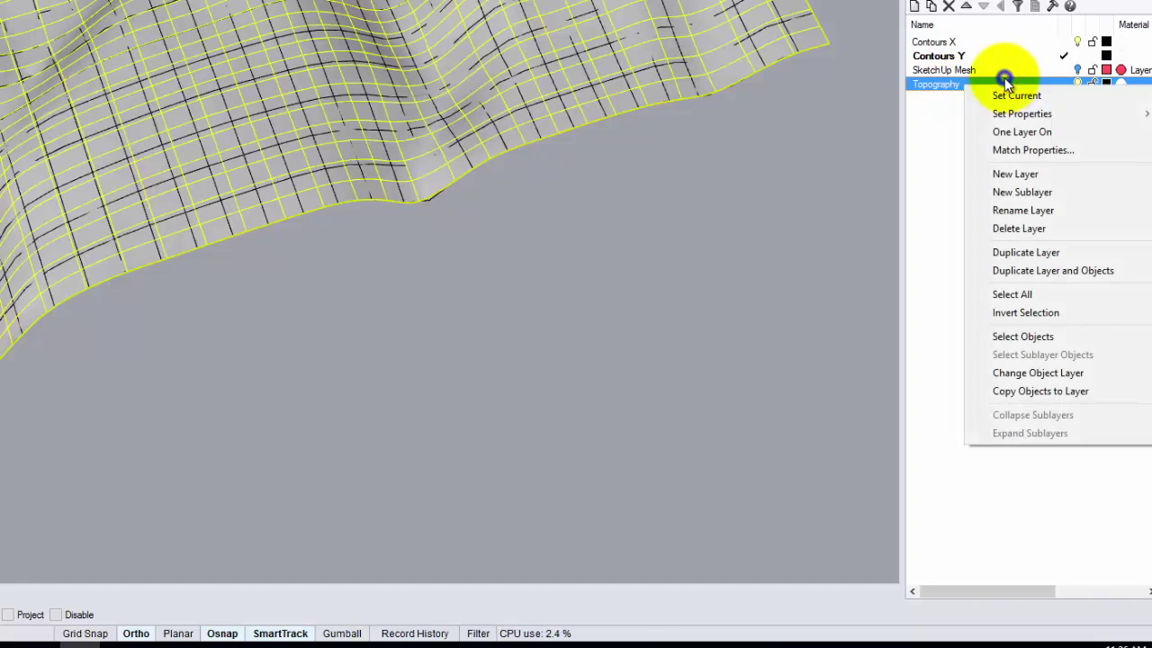
{"action": "left_click", "coordinate": [1009, 374]}
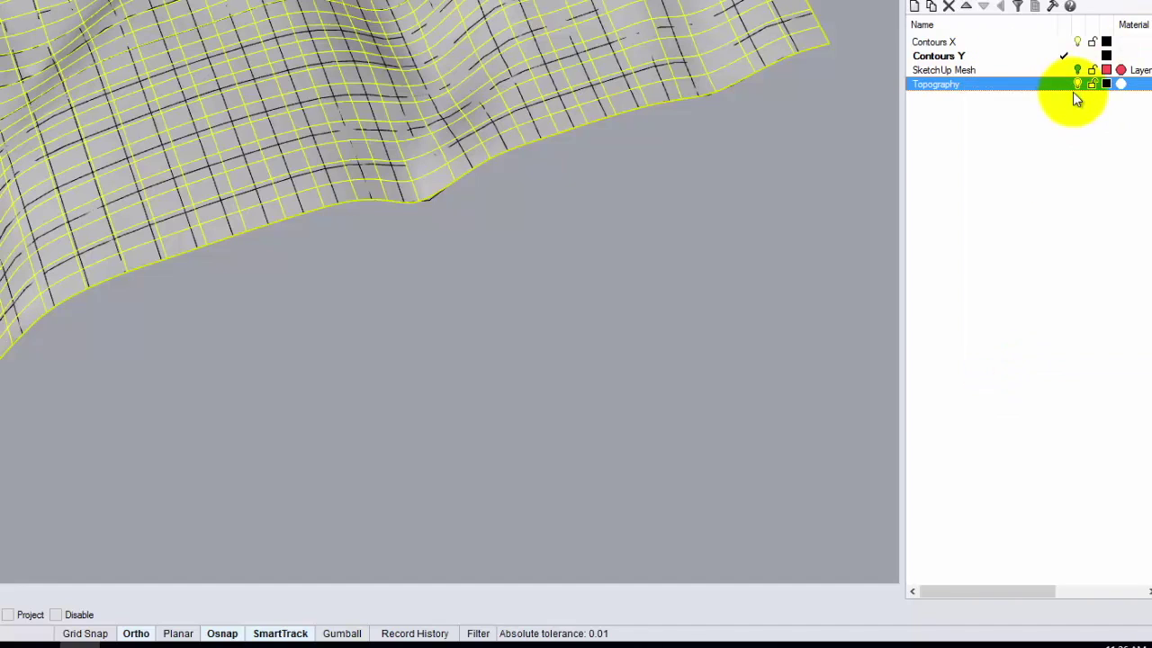
- Make Topography the current layer and turn off the Contours X and Contours Y layers
{"action": "left_click", "coordinate": [1065, 83]}
{"action": "left_click", "coordinate": [1076, 42]}
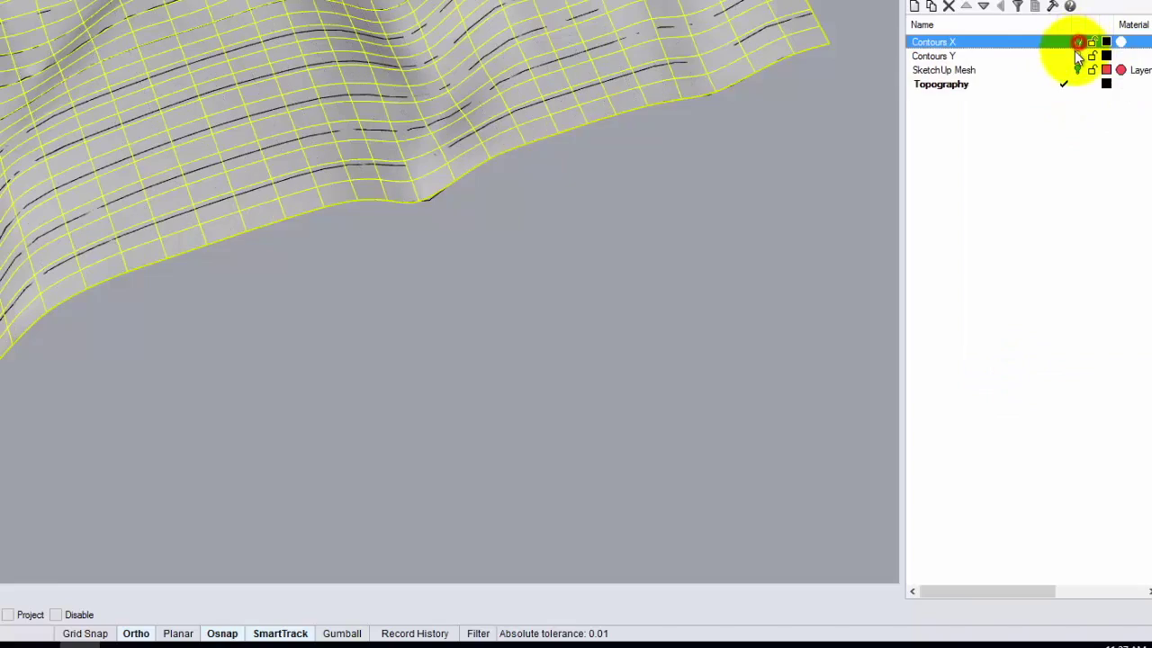
{"action": "left_click", "coordinate": [1077, 56]}
{"action": "left_click", "coordinate": [693, 249]}
{"action": "scroll", "coordinate": [547, 334], "scroll_direction": "down", "scroll_amount": 3}
{"action": "right_click_drag", "start_coordinate": [523, 342], "coordinate": [606, 315]}
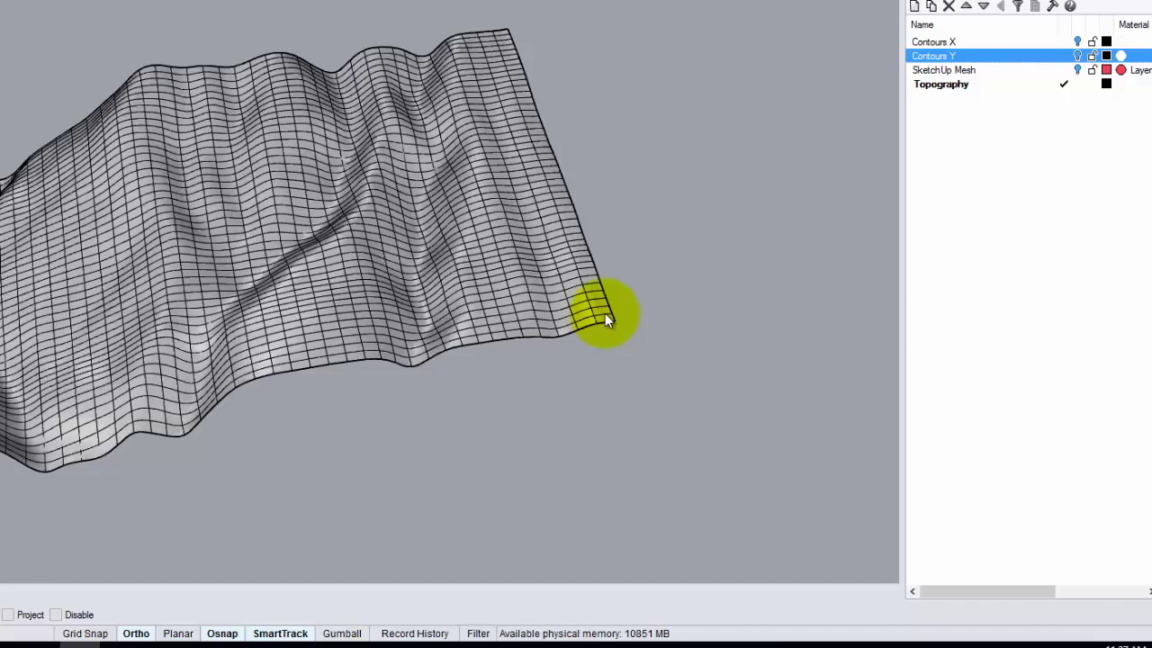
{"action": "right_click_drag", "start_coordinate": [334, 198], "coordinate": [396, 225]}
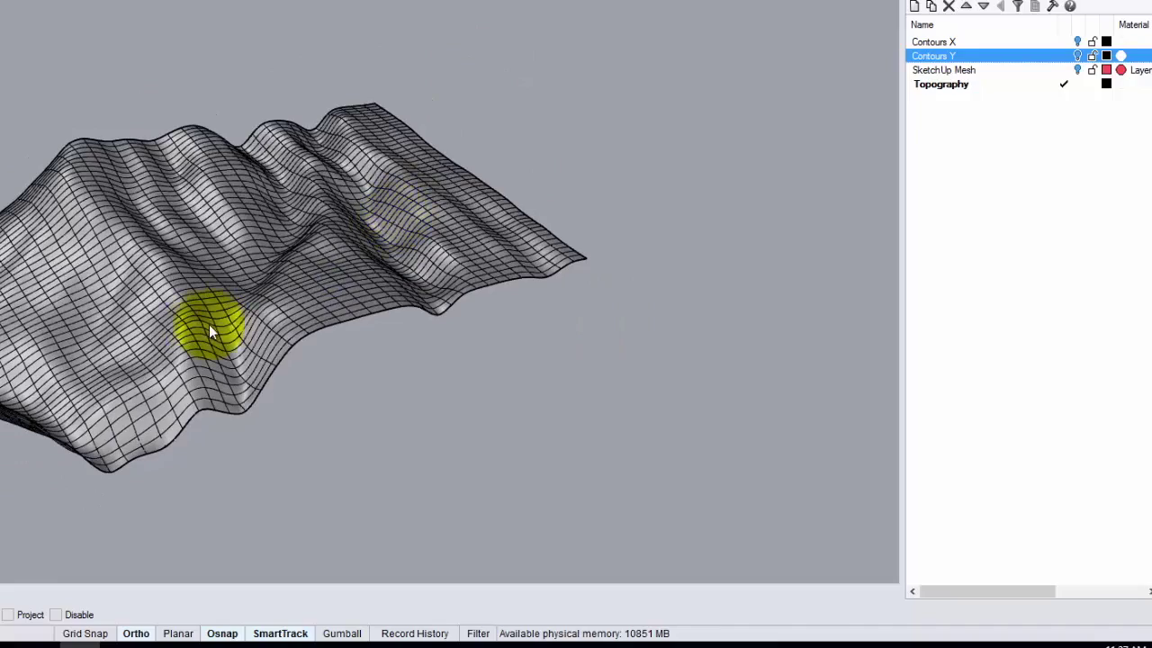
{"action": "scroll", "coordinate": [209, 324], "scroll_direction": "up", "scroll_amount": 5}
{"action": "right_click_drag", "start_coordinate": [192, 324], "coordinate": [270, 380]}
{"action": "scroll", "coordinate": [249, 424], "scroll_direction": "up", "scroll_amount": 4}
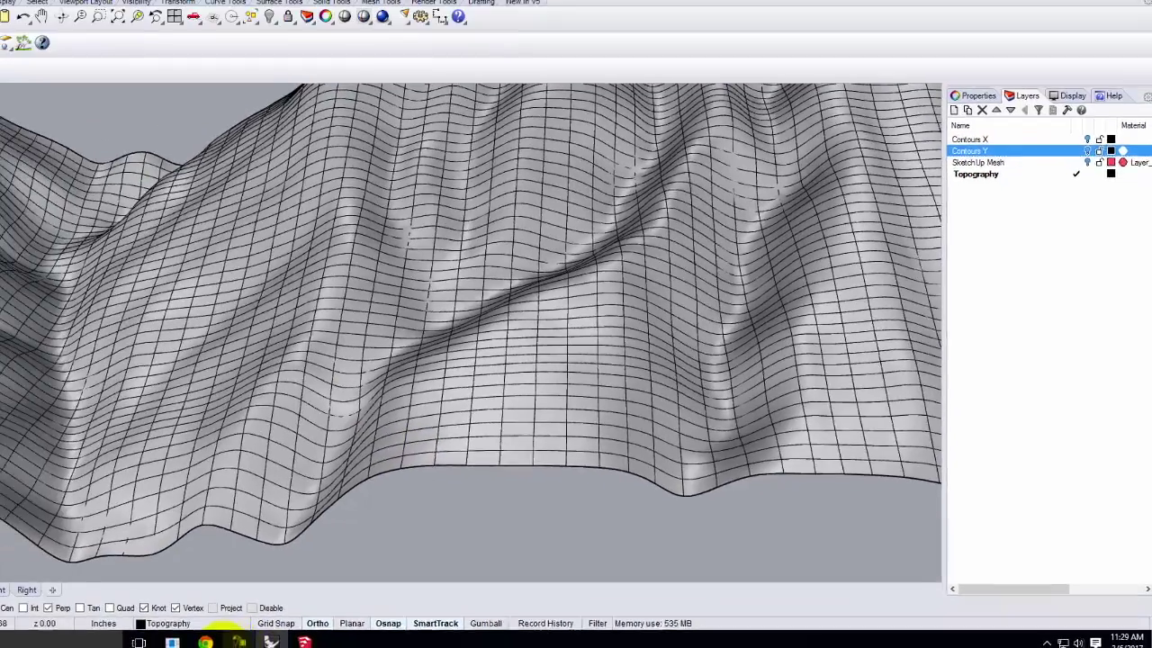
- Switch to Chrome and open the Digital Tools For Designers & Architects home page
{"action": "left_click", "coordinate": [309, 637]}
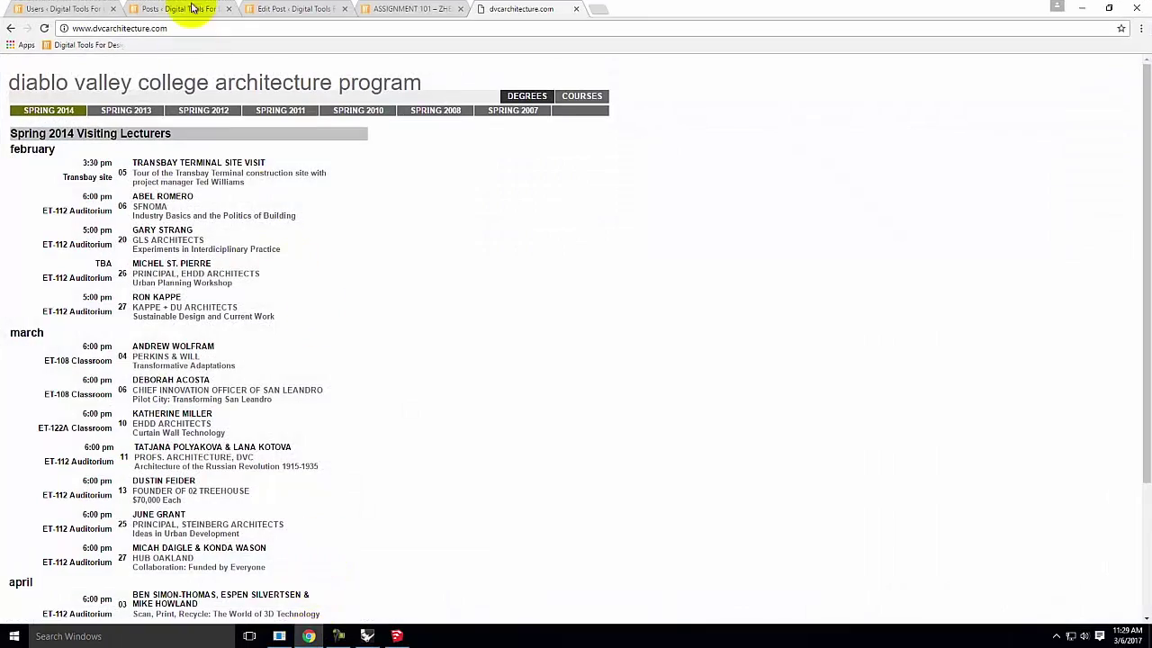
{"action": "left_click", "coordinate": [193, 8]}
{"action": "scroll", "coordinate": [337, 274], "scroll_direction": "up", "scroll_amount": 4}
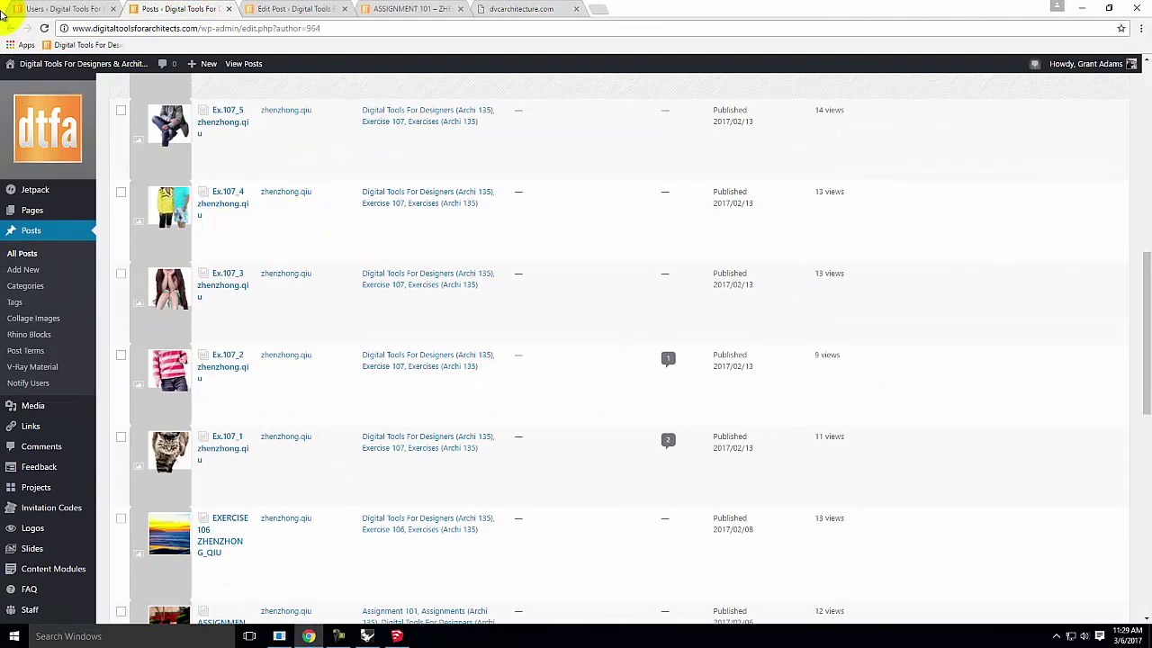
{"action": "left_click", "coordinate": [32, 84]}
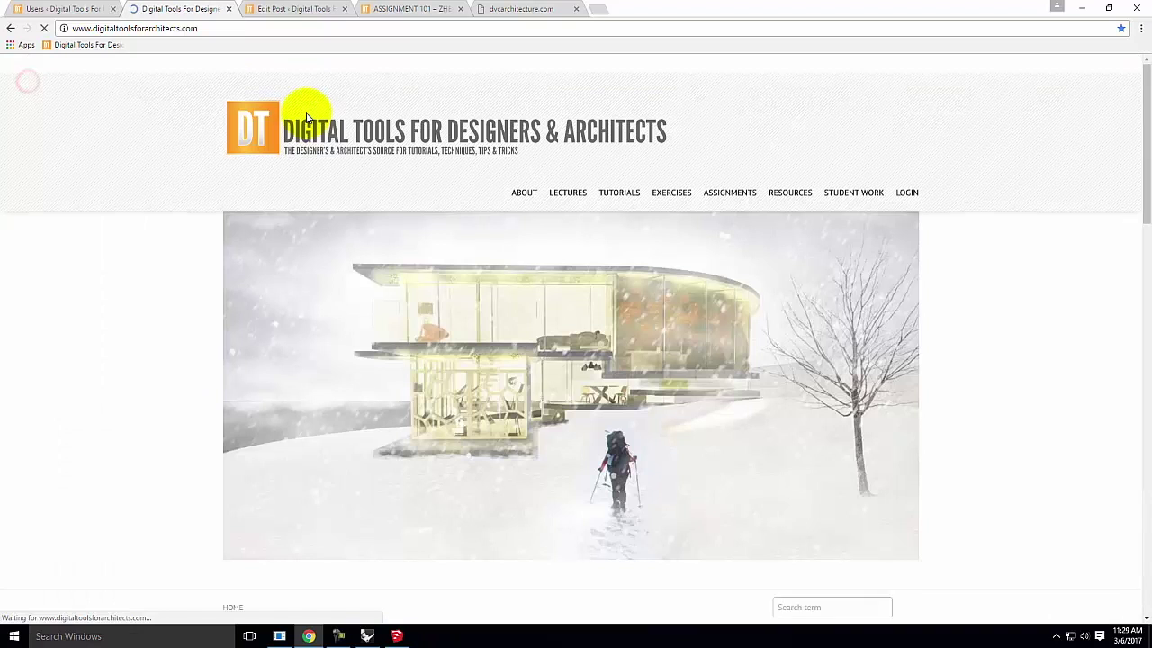
- Open the Exercise 212 page from the Spring 2017 exercises and go through its physical topography model instructions
{"action": "mouse_move", "coordinate": [740, 192]}
{"action": "mouse_move", "coordinate": [676, 189]}
{"action": "mouse_move", "coordinate": [676, 216]}
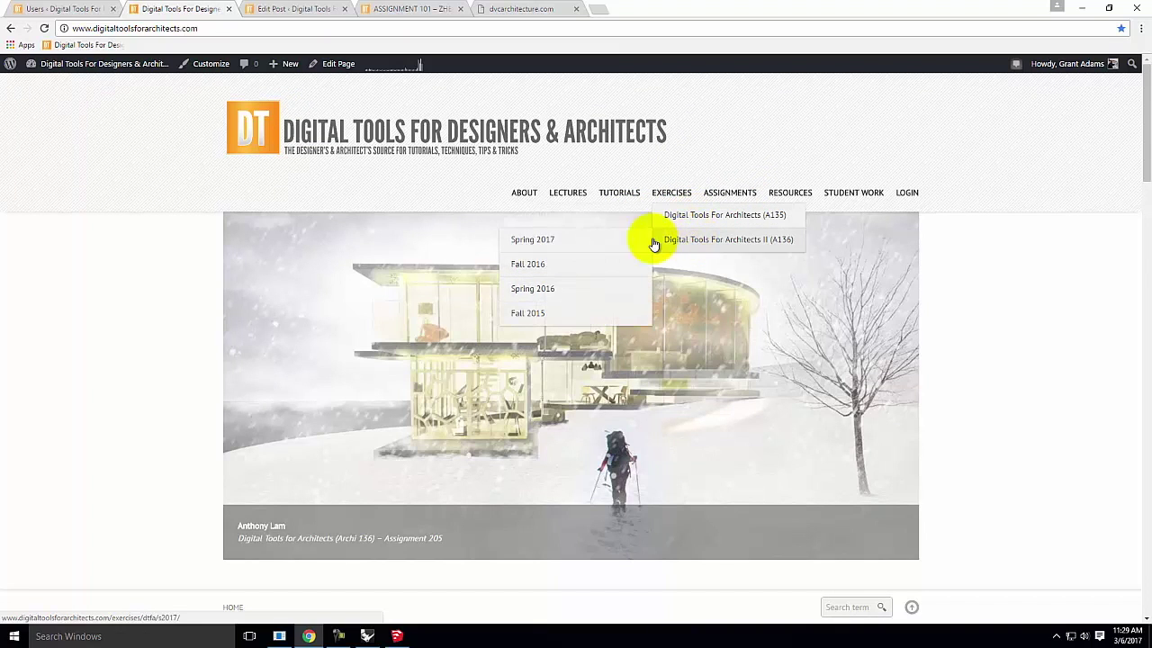
{"action": "left_click", "coordinate": [603, 223]}
{"action": "scroll", "coordinate": [539, 234], "scroll_direction": "down", "scroll_amount": 3}
{"action": "scroll", "coordinate": [504, 208], "scroll_direction": "up", "scroll_amount": 3}
{"action": "left_click", "coordinate": [501, 290]}
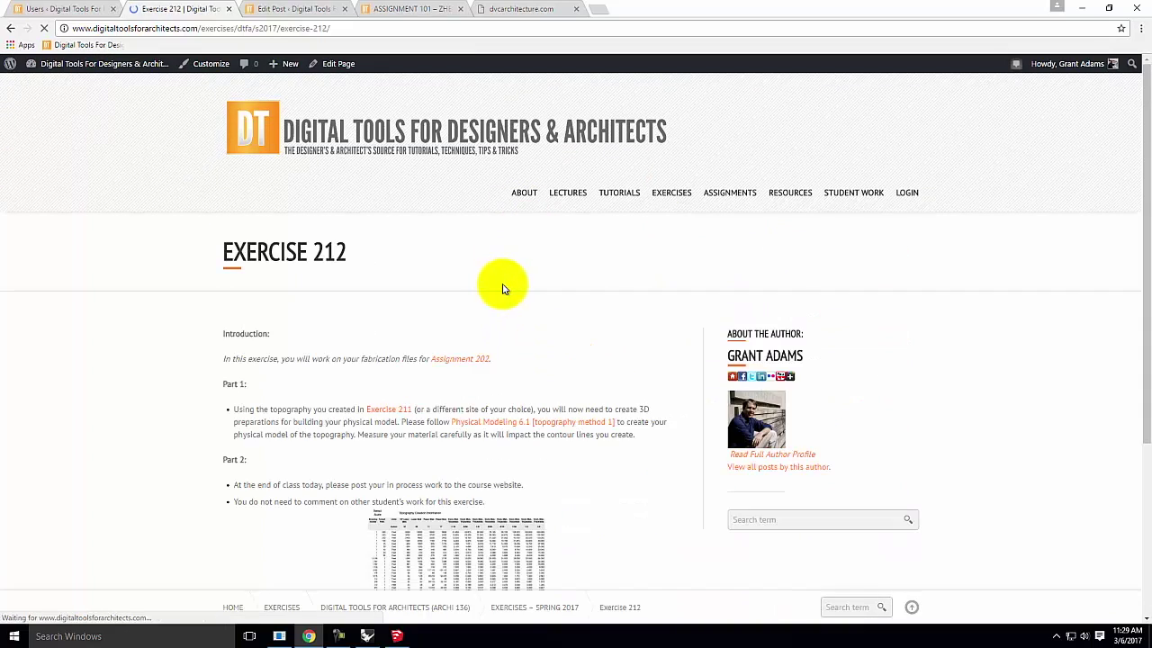
{"action": "scroll", "coordinate": [504, 297], "scroll_direction": "down", "scroll_amount": 3}
{"action": "left_click", "coordinate": [493, 378]}
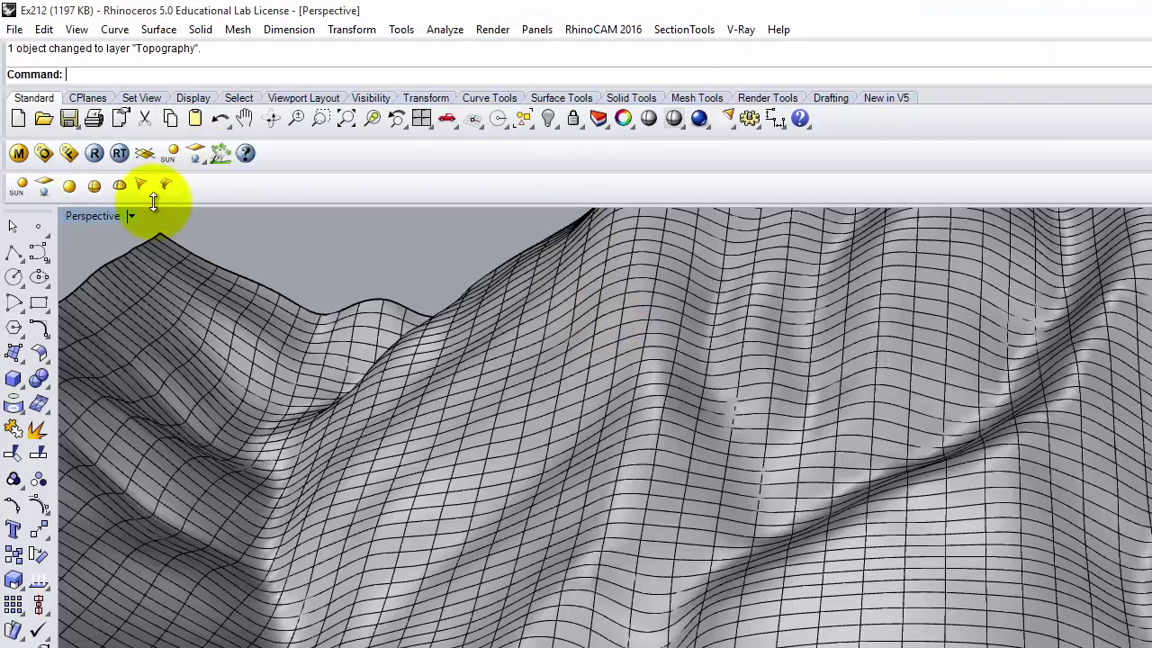
- Switch to Rhino and draw a 3400' by 2200' rectangle above the terrain in the maximized Top view
{"action": "double_click", "coordinate": [112, 217]}
{"action": "double_click", "coordinate": [77, 216]}
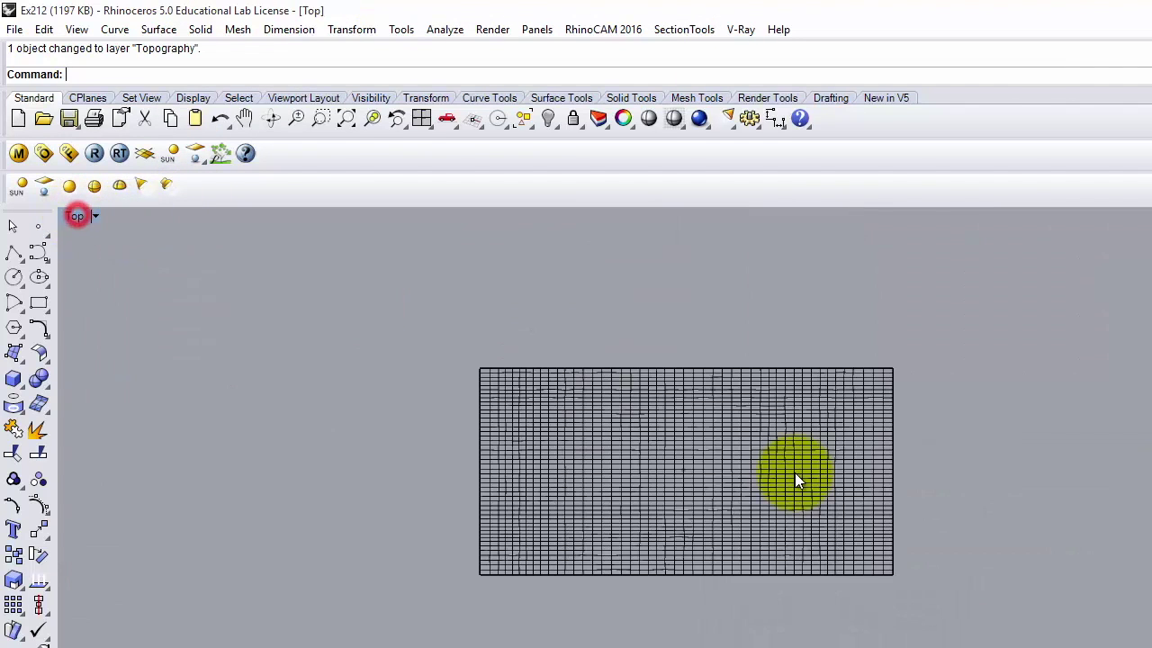
{"action": "left_click", "coordinate": [38, 303]}
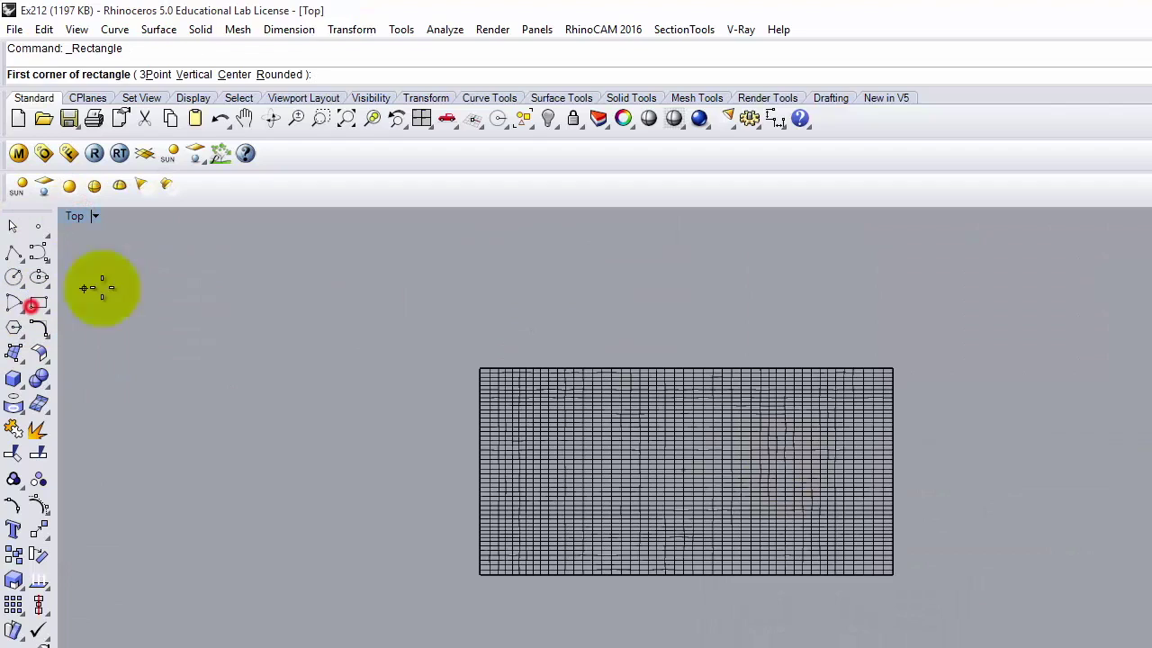
{"action": "left_click", "coordinate": [504, 332]}
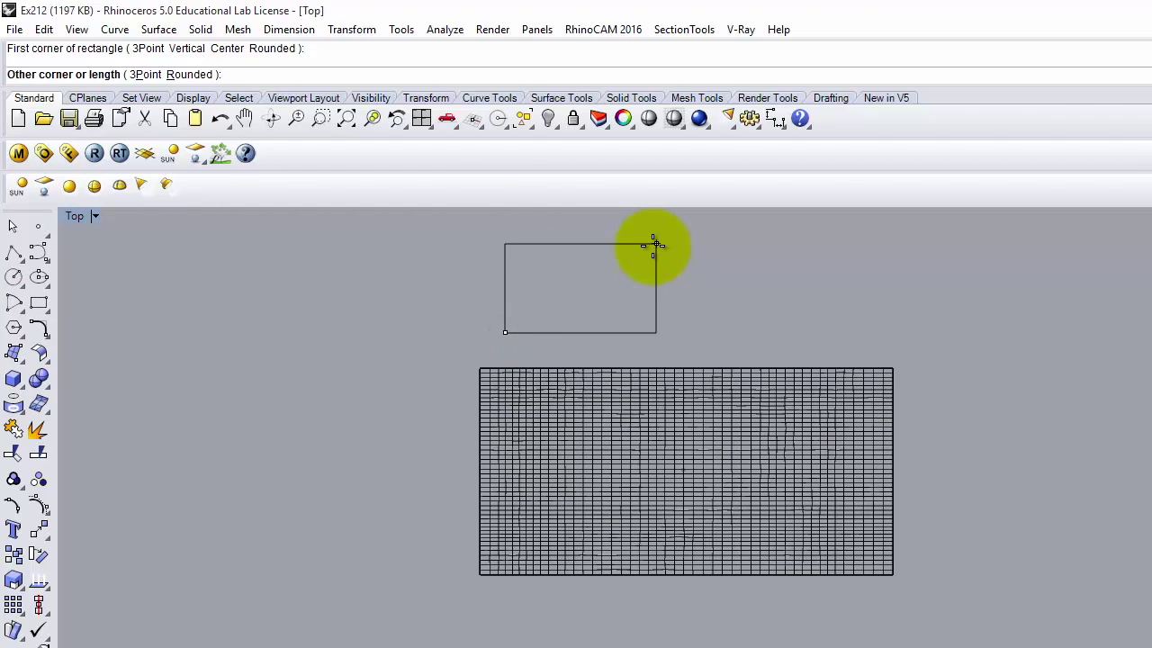
{"action": "type", "text": "@3400"}
{"action": "type", "text": ",2200"}
{"action": "key", "text": "Return"}
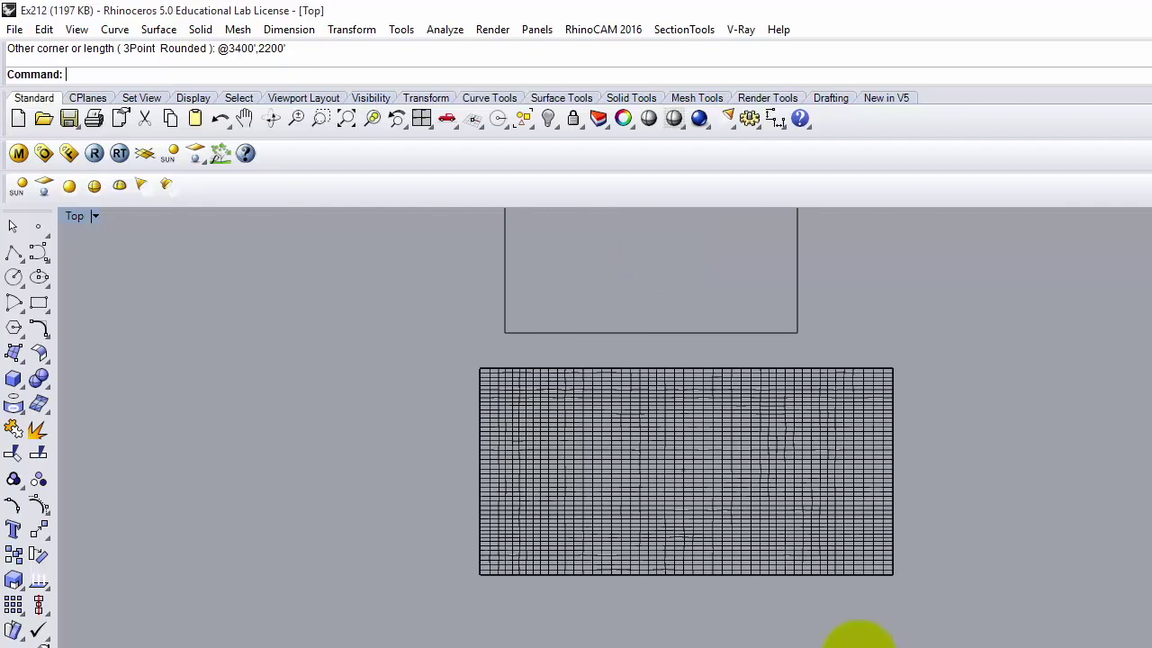
{"action": "scroll", "coordinate": [553, 563], "scroll_direction": "down", "scroll_amount": 3}
{"action": "scroll", "coordinate": [710, 319], "scroll_direction": "up", "scroll_amount": 2}
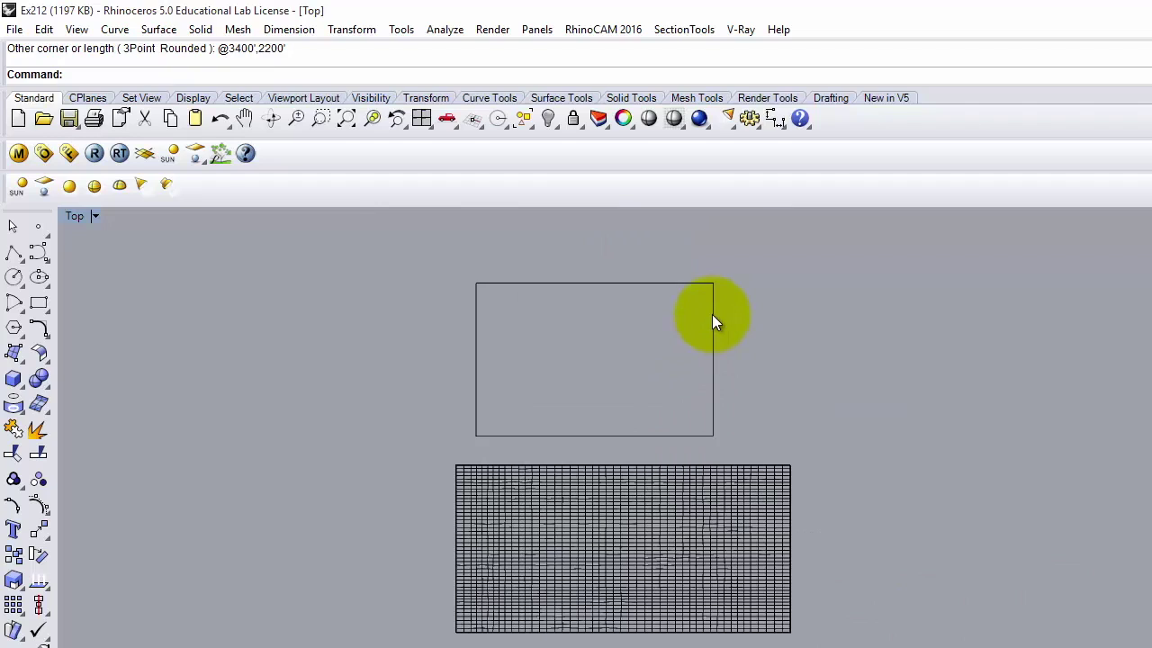
- Move the 3400' by 2200' rectangle sideways and straight down so it lies within the terrain's outline
{"action": "left_click", "coordinate": [712, 314]}
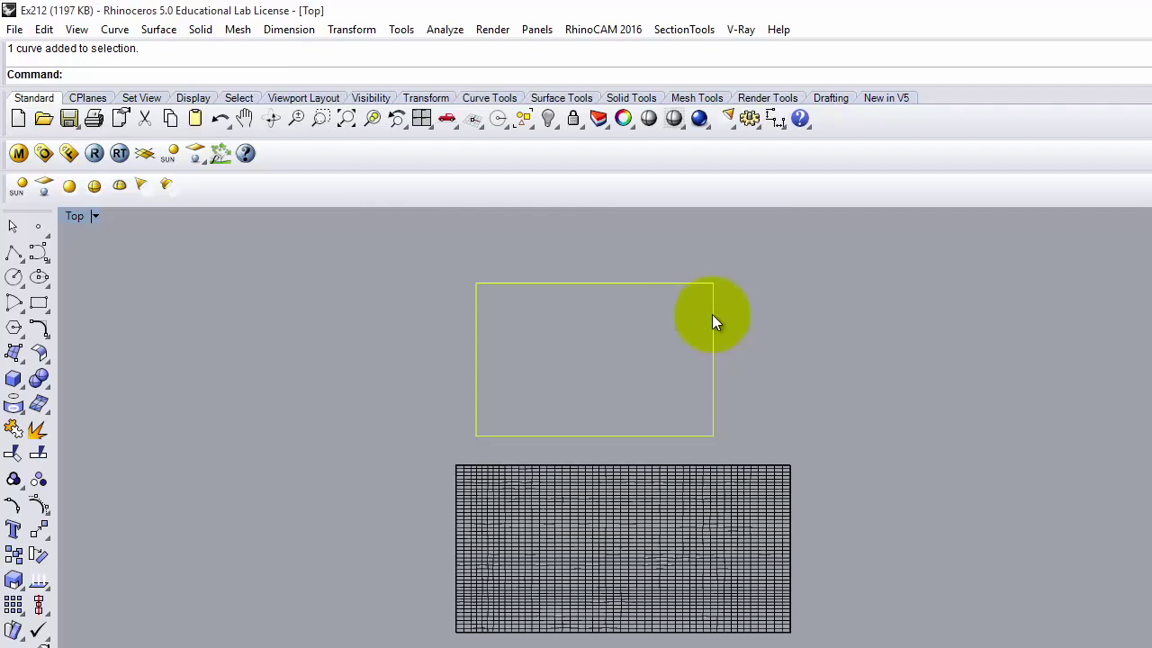
{"action": "left_click_drag", "start_coordinate": [712, 314], "coordinate": [627, 398]}
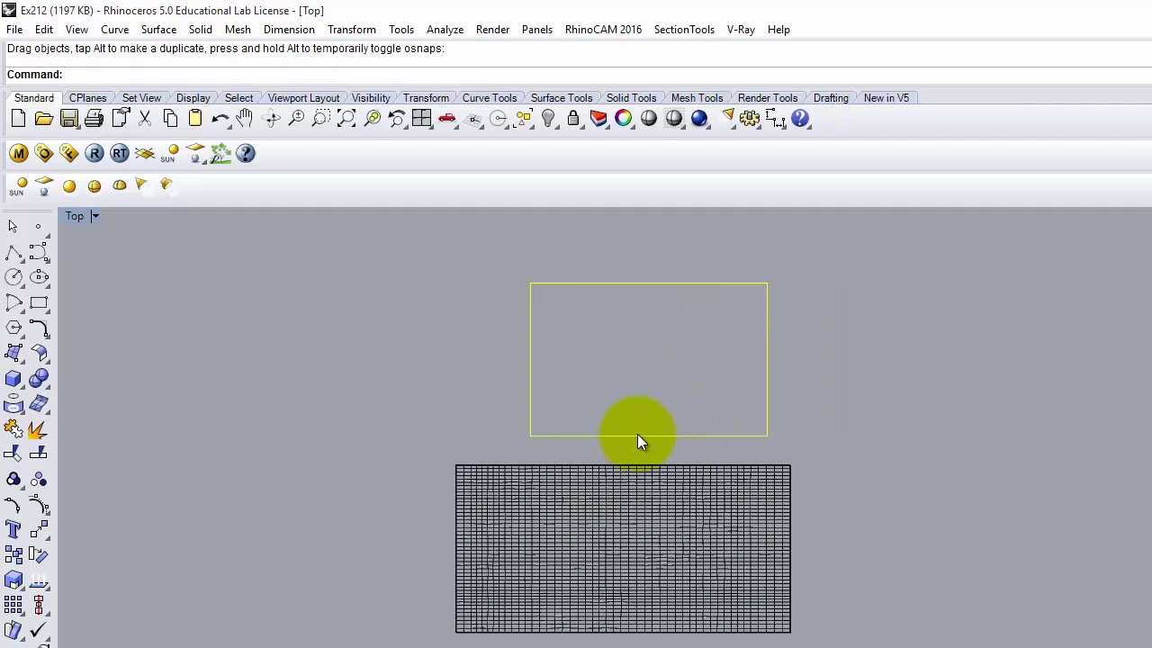
{"action": "type", "text": "Move"}
{"action": "key", "text": "Return"}
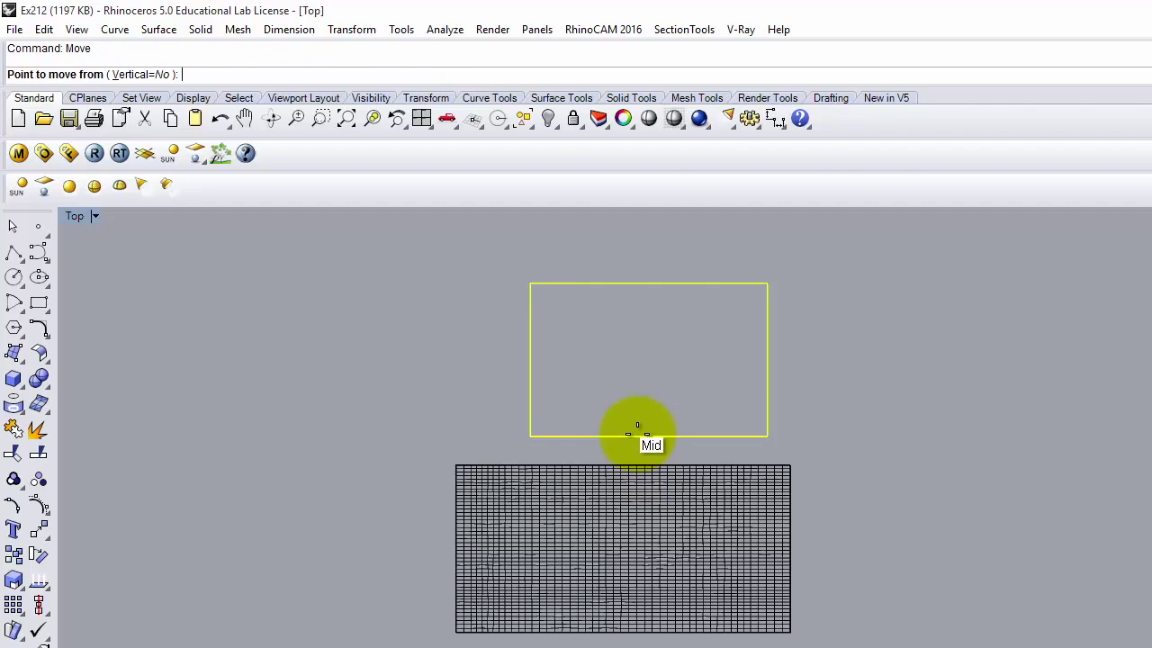
{"action": "left_click", "coordinate": [880, 289]}
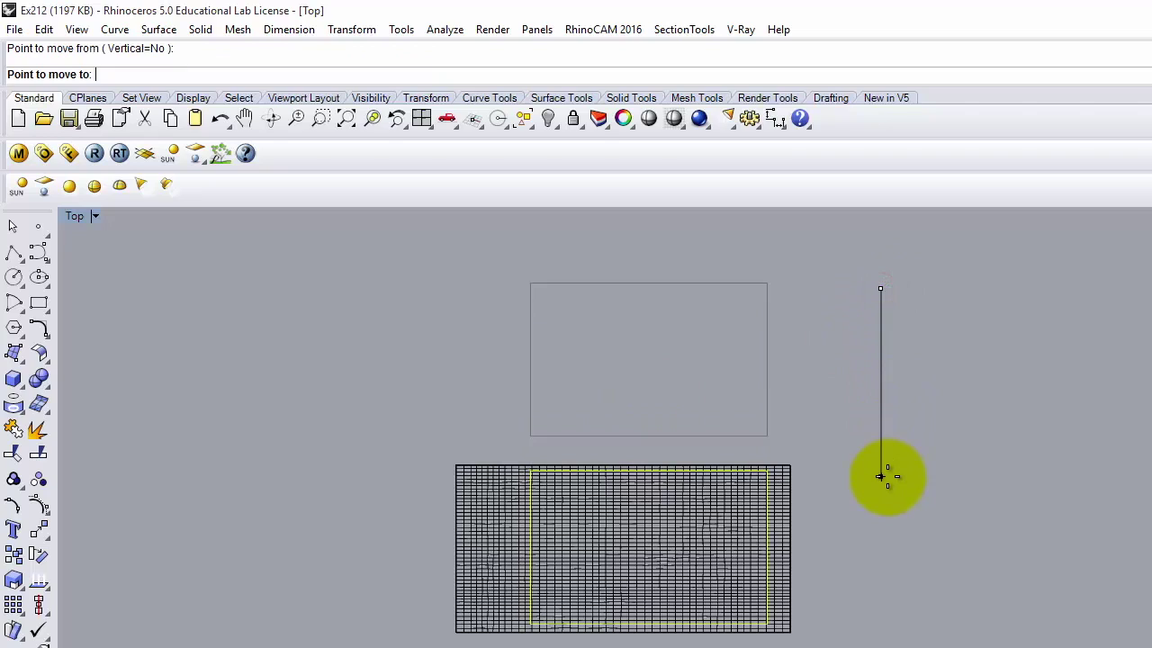
{"action": "left_click", "coordinate": [887, 476]}
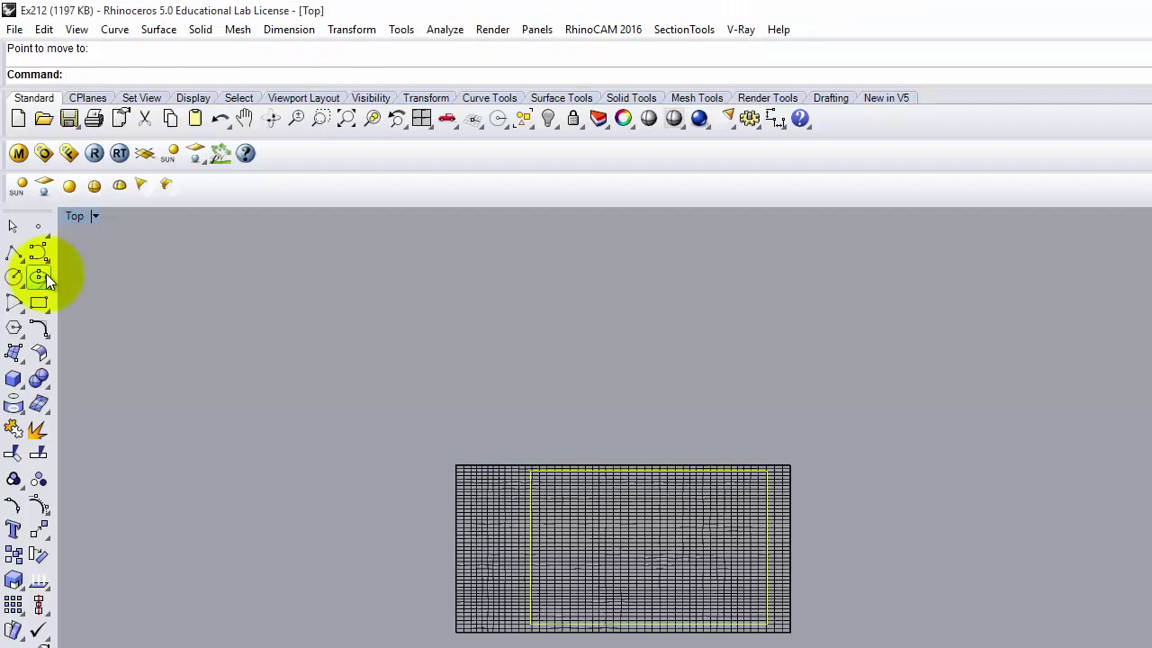
- Draw a second rectangle, 1700' by 1100', in the empty area above the terrain
{"action": "left_click", "coordinate": [38, 303]}
{"action": "left_click", "coordinate": [641, 411]}
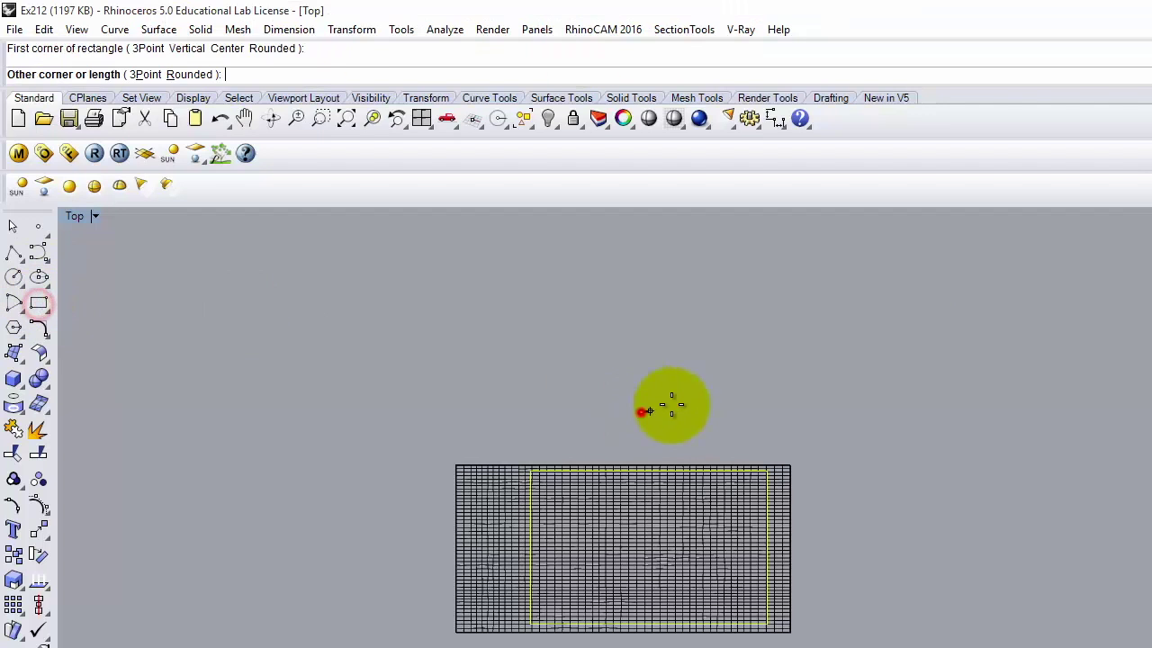
{"action": "type", "text": "@1700',1100"}
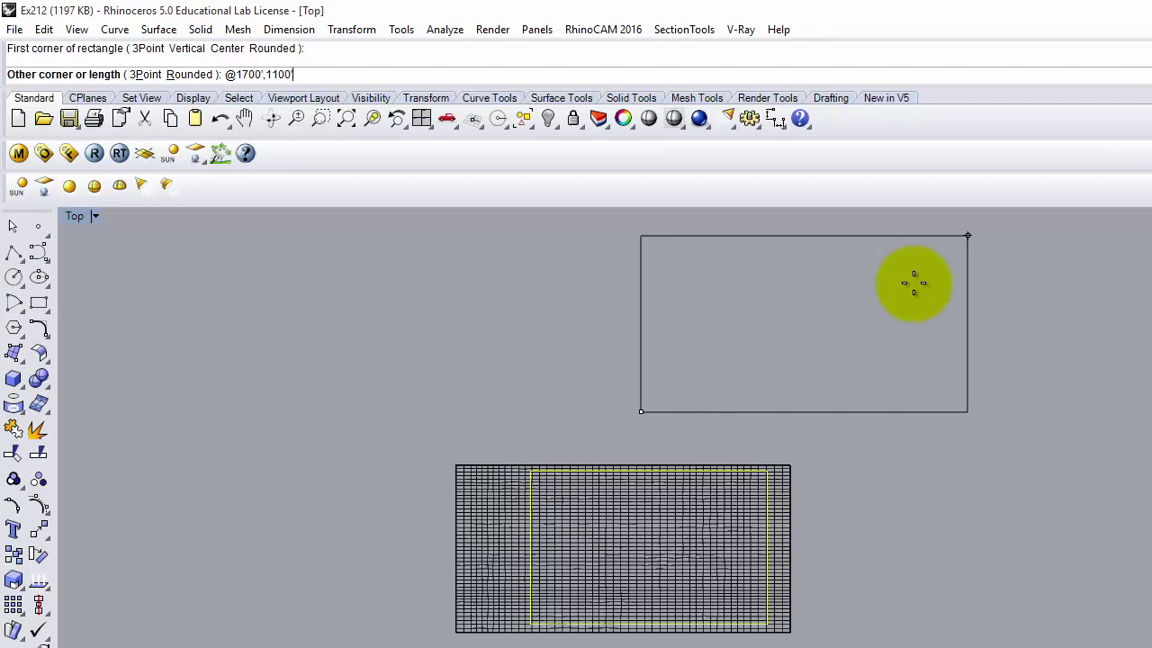
{"action": "key", "text": "Return"}
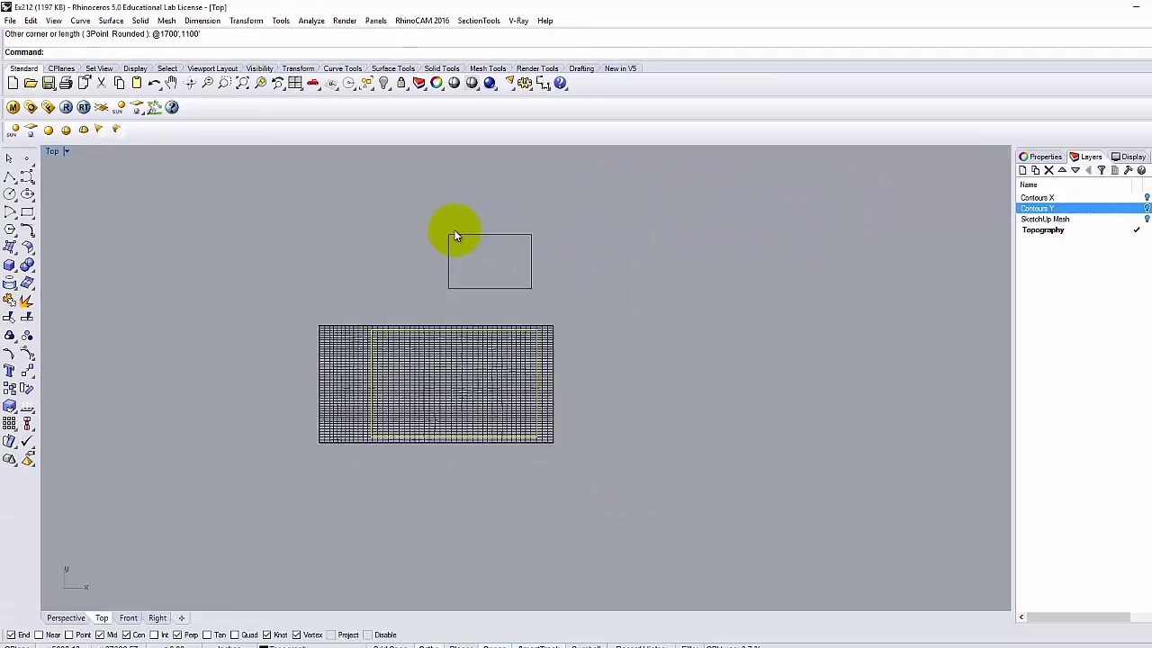
- Delete the smaller 1700' by 1100' rectangle above the terrain
{"action": "left_click", "coordinate": [649, 332]}
{"action": "key", "text": "Delete"}
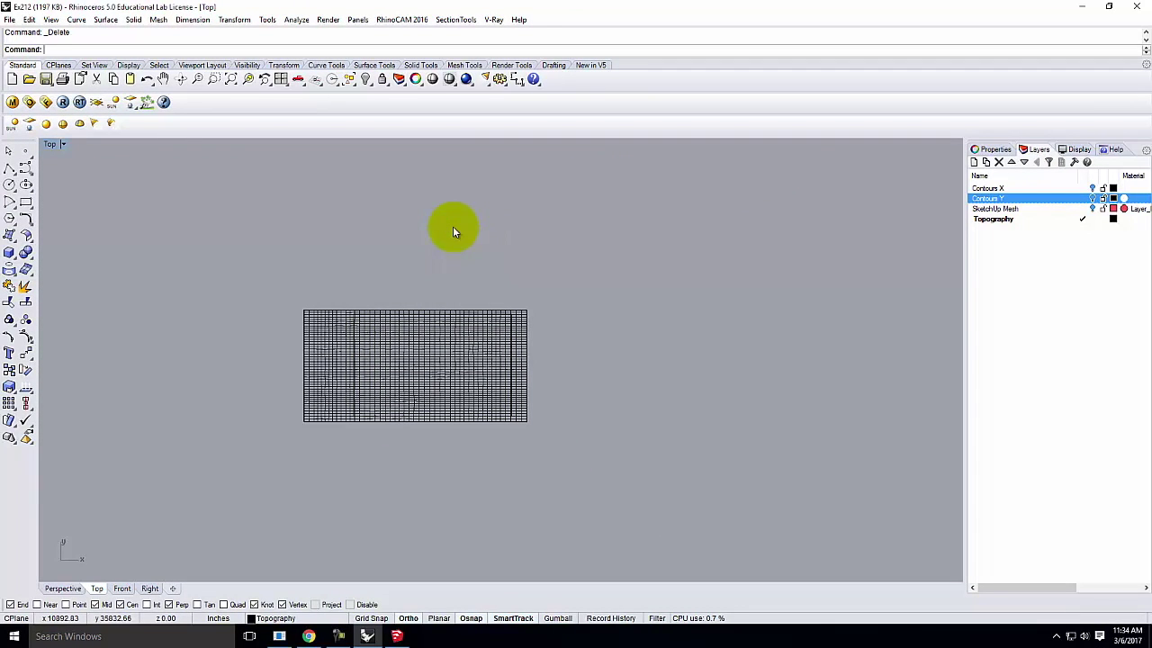
{"action": "scroll", "coordinate": [410, 333], "scroll_direction": "up", "scroll_amount": 6}
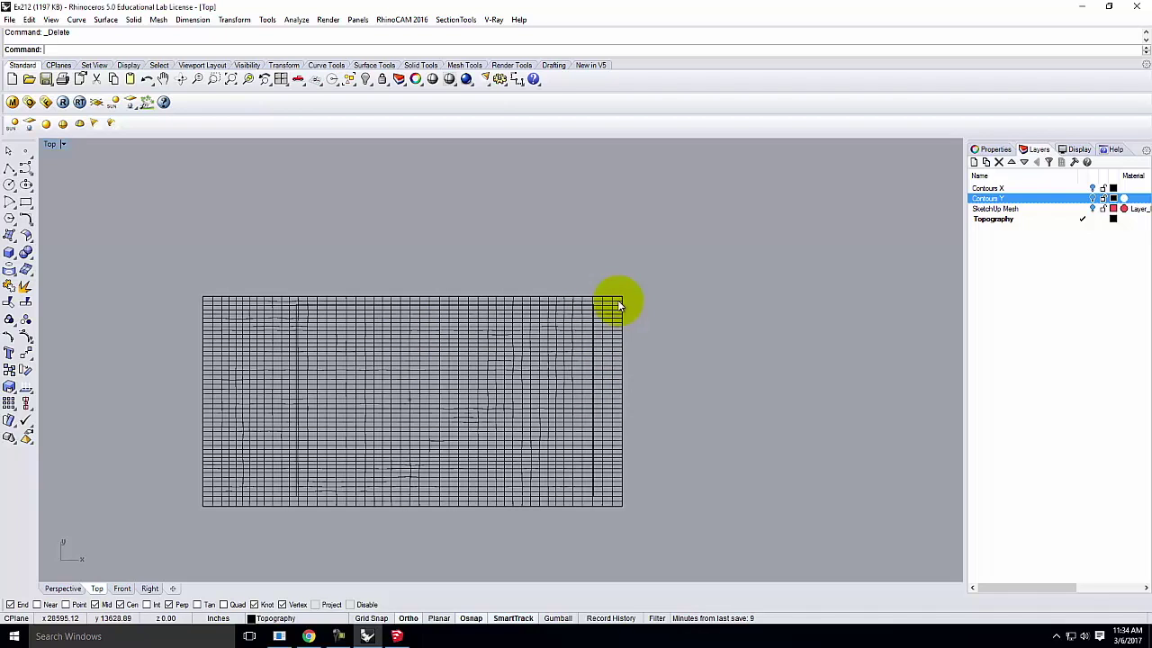
- Move the 3400' by 2200' rectangle straight sideways, a little farther from the terrain's right edge
{"action": "left_click", "coordinate": [593, 327]}
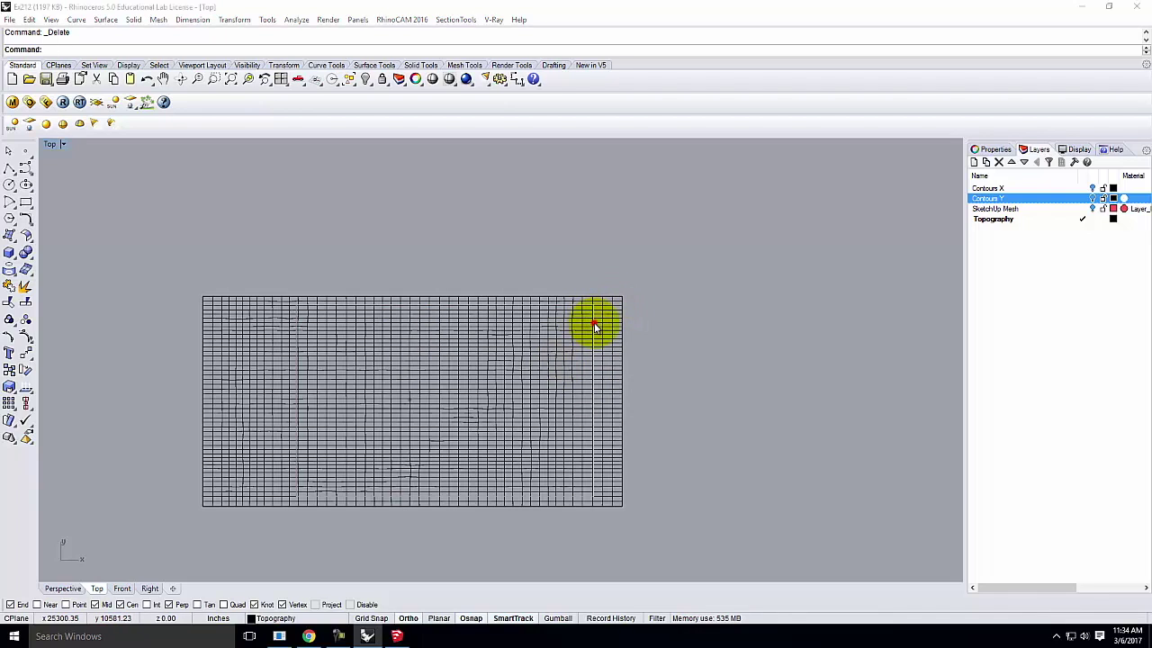
{"action": "left_click", "coordinate": [619, 363]}
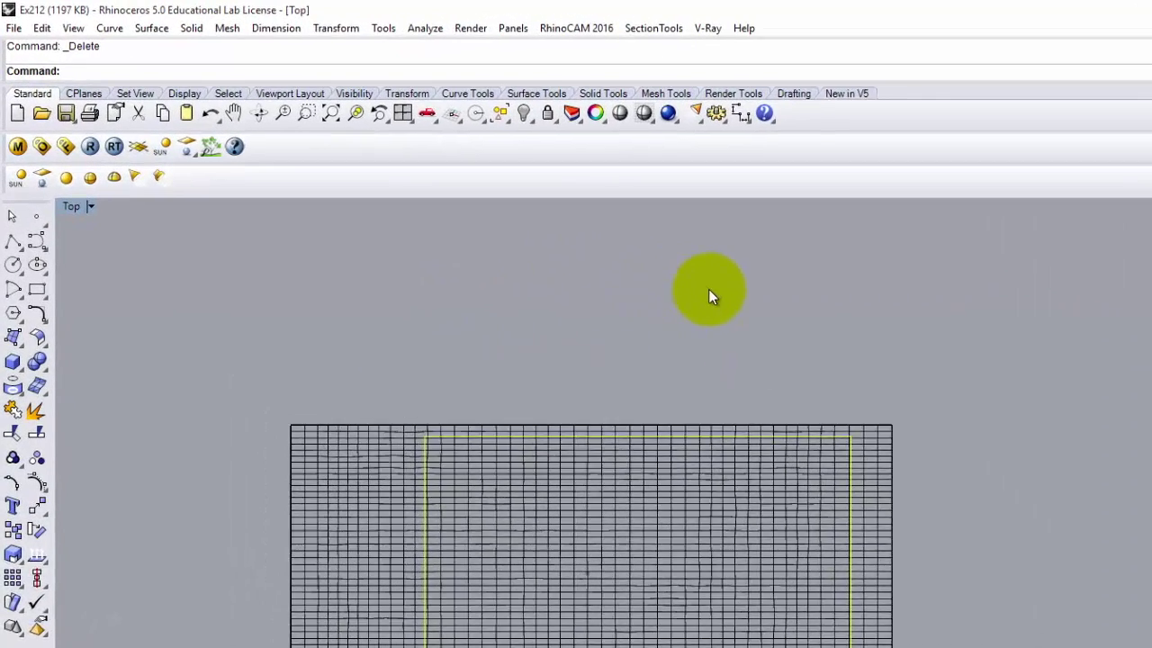
{"action": "type", "text": "move"}
{"action": "key", "text": "Return"}
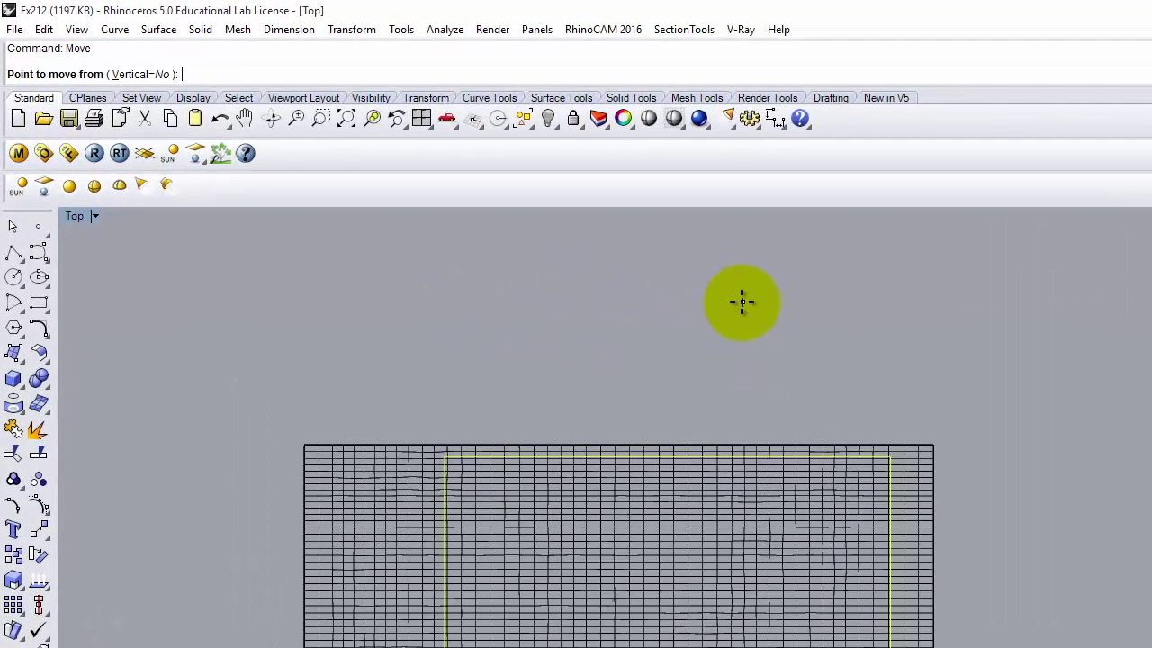
{"action": "left_click", "coordinate": [742, 302]}
{"action": "left_click", "coordinate": [716, 298]}
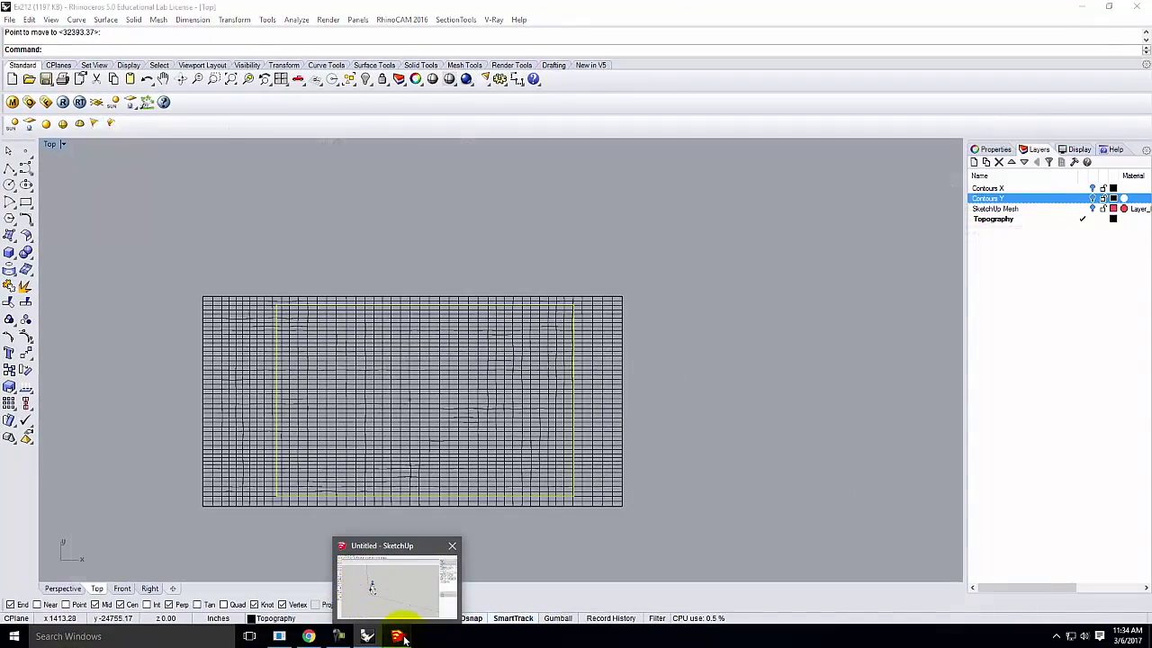
- Review the topography model cheat sheet in Chrome, close SketchUp and return to Rhino
{"action": "left_click", "coordinate": [400, 636]}
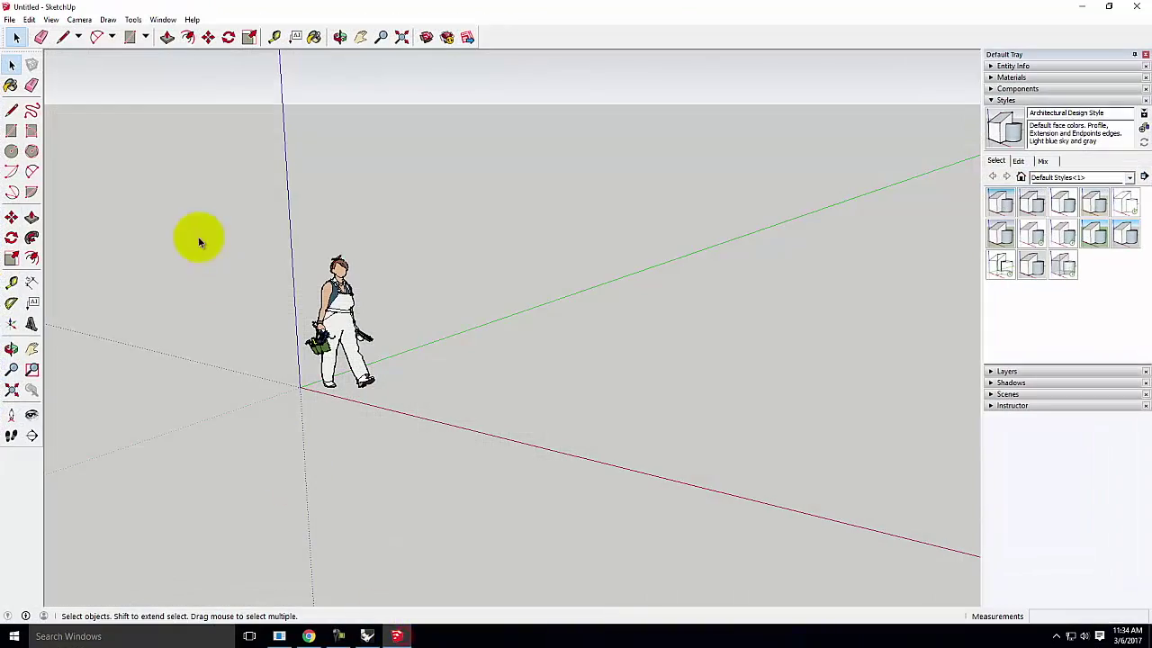
{"action": "left_click", "coordinate": [309, 636]}
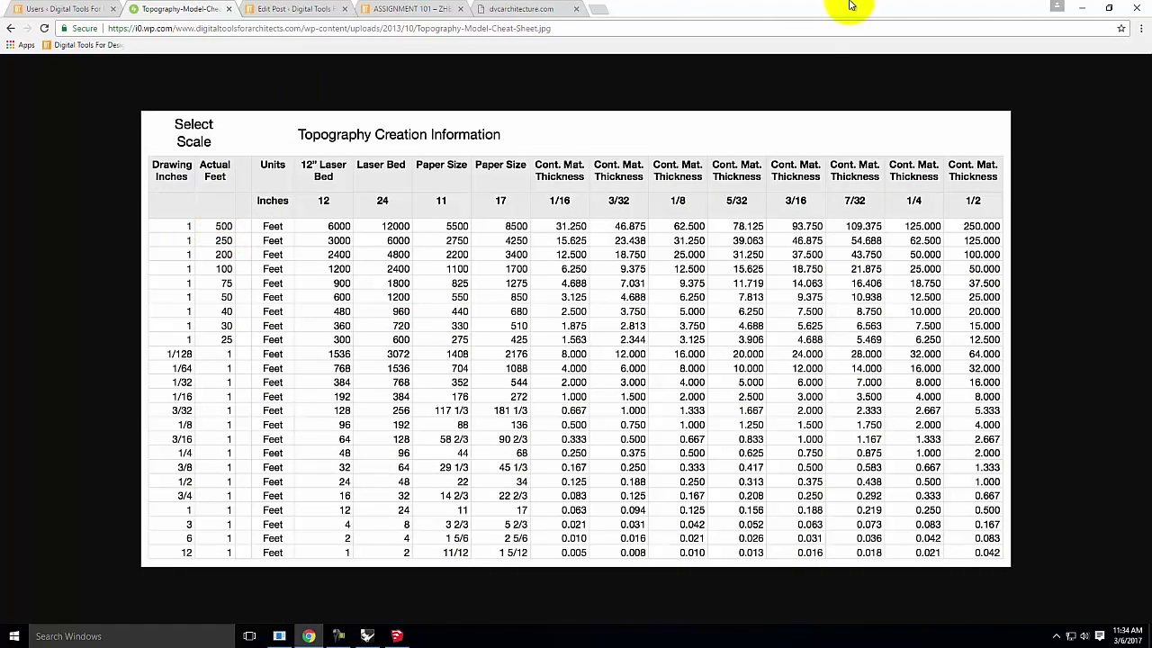
{"action": "left_click", "coordinate": [1084, 8]}
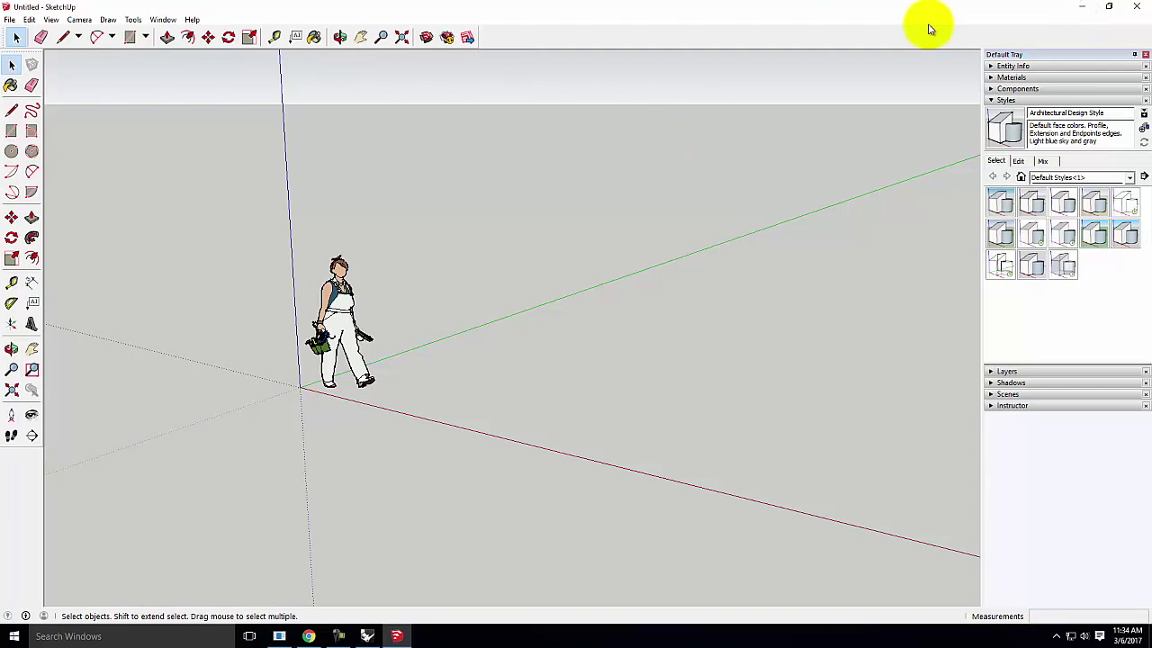
{"action": "left_click", "coordinate": [1136, 7]}
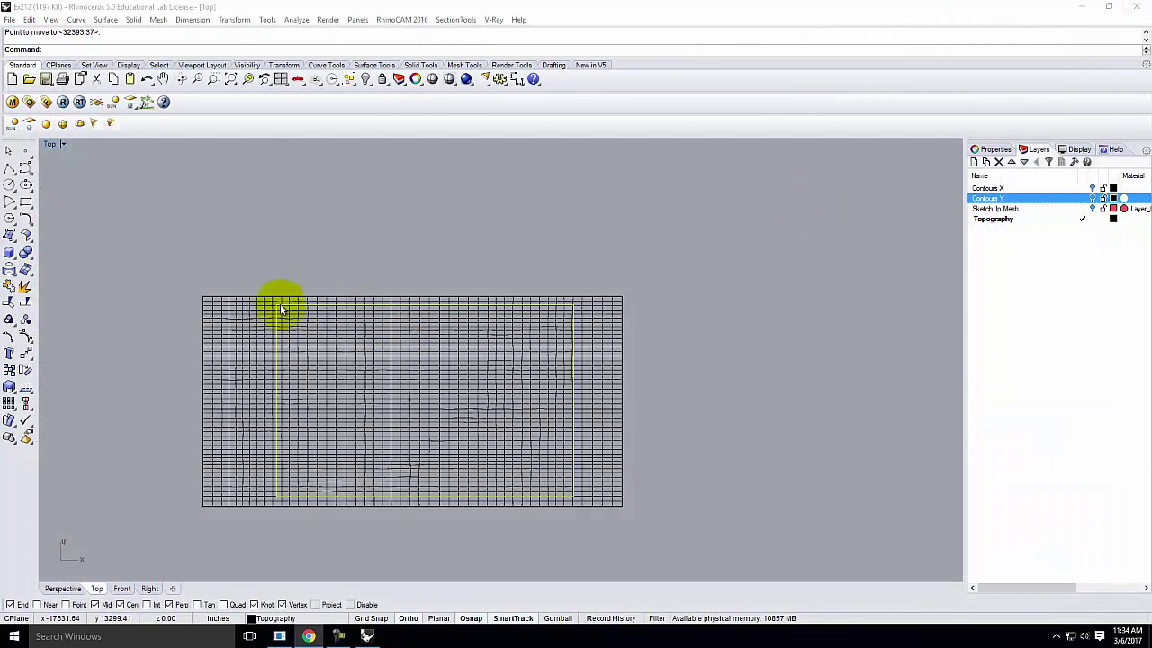
- Restore the four-view layout and select the site rectangle crossing the terrain in the Perspective view
{"action": "left_click", "coordinate": [315, 252]}
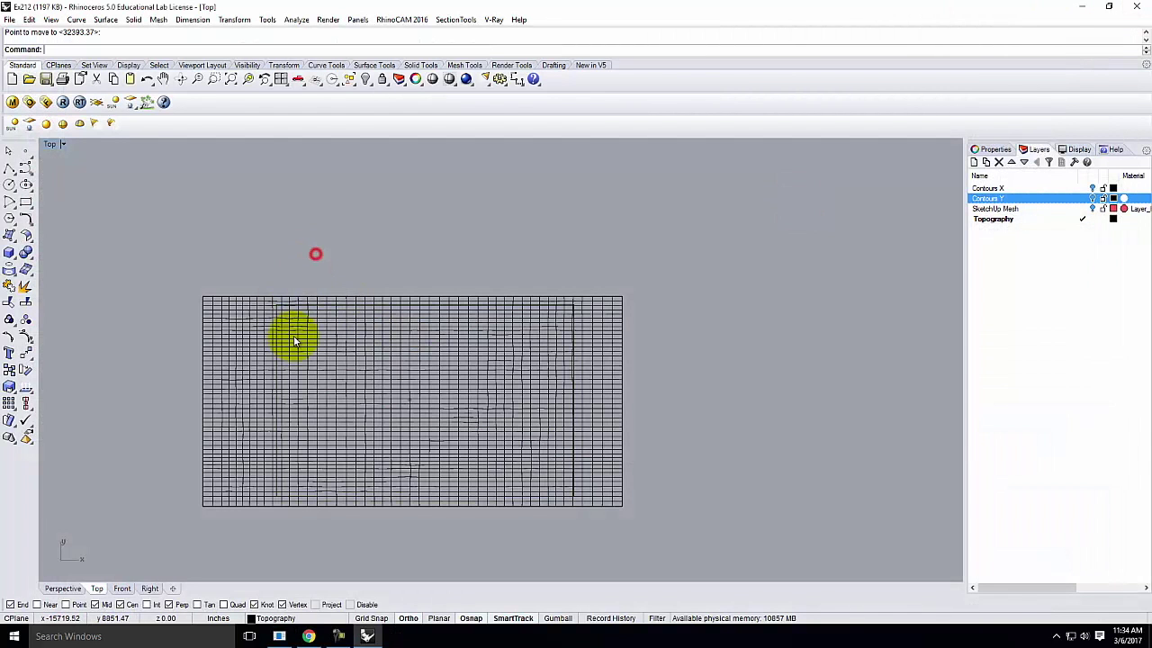
{"action": "double_click", "coordinate": [51, 144]}
{"action": "right_click_drag", "start_coordinate": [689, 244], "coordinate": [733, 235]}
{"action": "scroll", "coordinate": [733, 249], "scroll_direction": "up", "scroll_amount": 5}
{"action": "scroll", "coordinate": [853, 196], "scroll_direction": "down", "scroll_amount": 5}
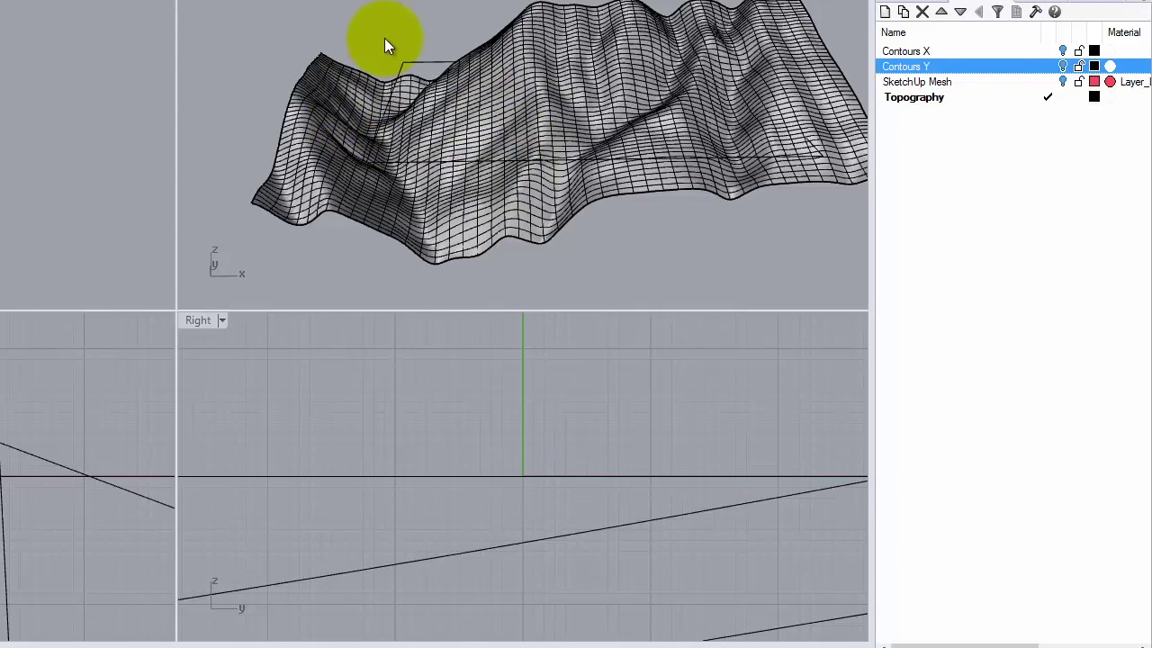
{"action": "left_click", "coordinate": [440, 62]}
{"action": "left_click_drag", "start_coordinate": [438, 59], "coordinate": [430, 183]}
{"action": "right_click_drag", "start_coordinate": [430, 182], "coordinate": [554, 59]}
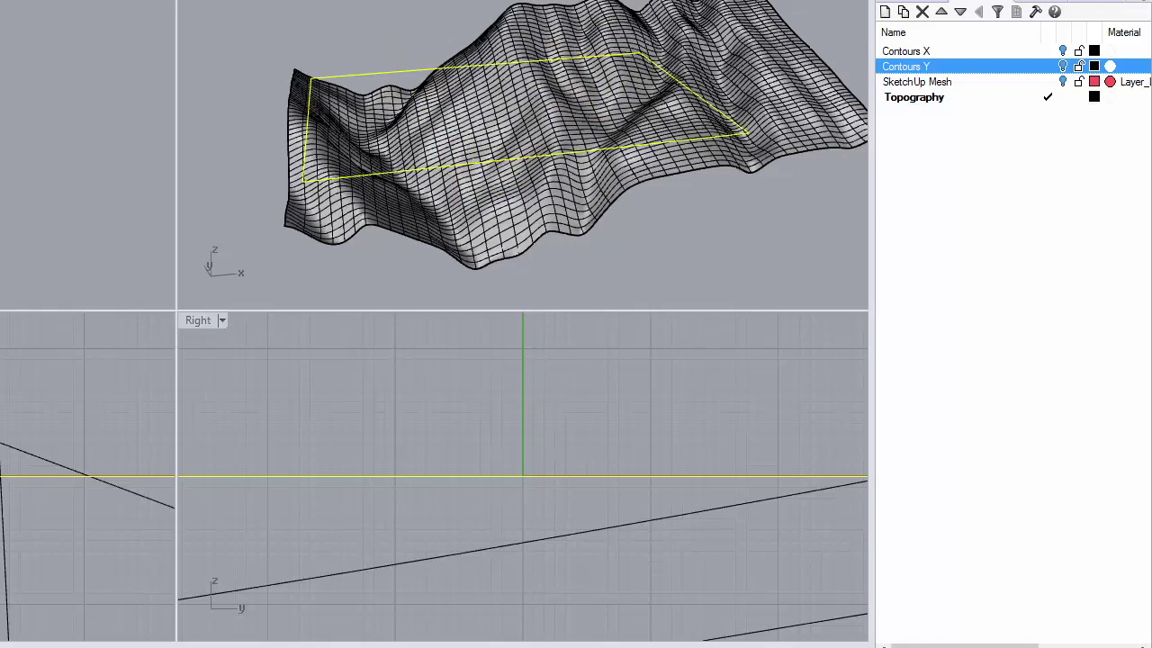
- Move the selected rectangle sideways so it sits just inside the terrain's left edge in the Top view
{"action": "left_click_drag", "start_coordinate": [580, 29], "coordinate": [700, 18]}
{"action": "right_click_drag", "start_coordinate": [642, 241], "coordinate": [701, 173]}
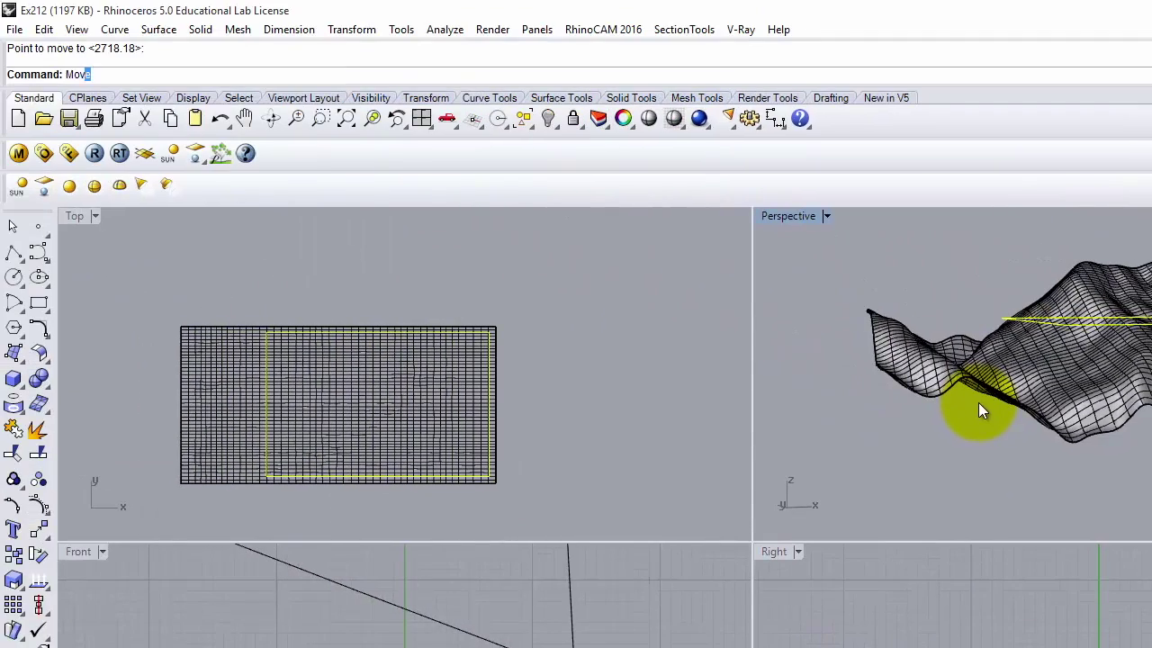
{"action": "key", "text": "Return"}
{"action": "left_click", "coordinate": [540, 286]}
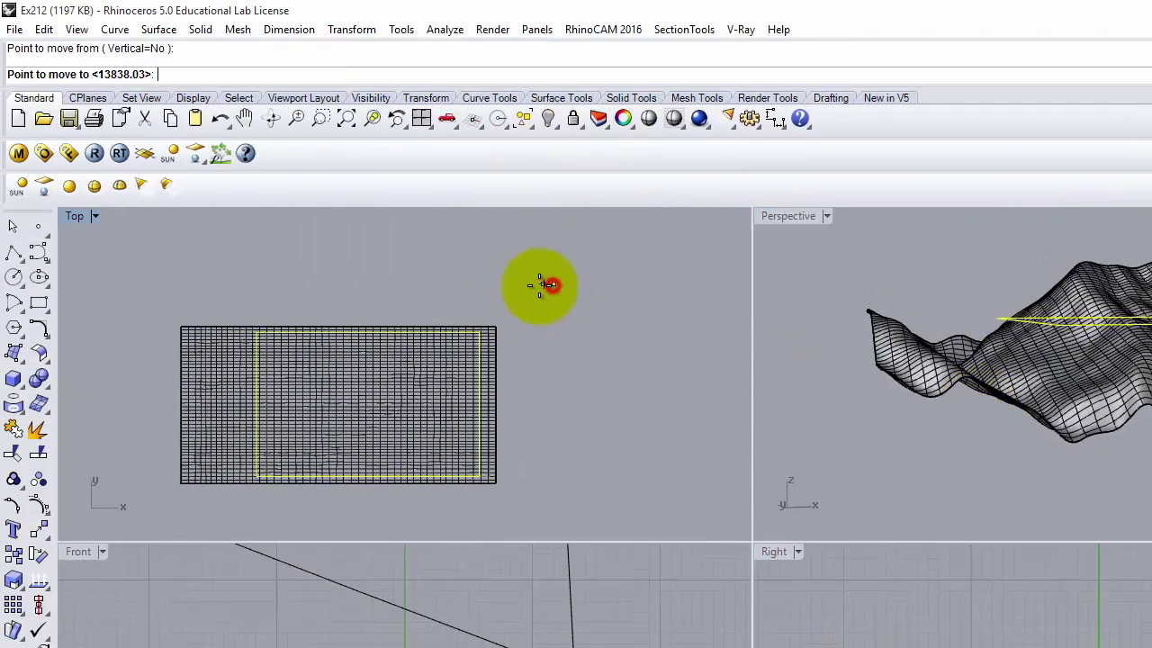
{"action": "left_click", "coordinate": [474, 270]}
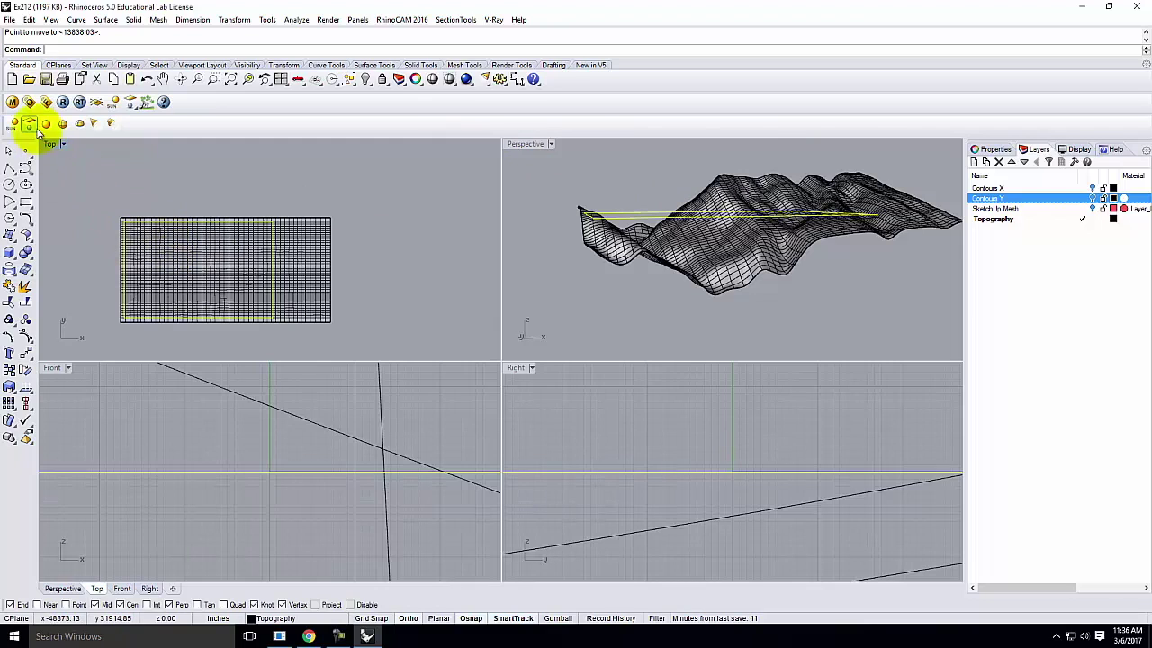
- Project the site rectangle onto the terrain surface from the Top view
{"action": "right_click_drag", "start_coordinate": [296, 231], "coordinate": [352, 214]}
{"action": "scroll", "coordinate": [203, 210], "scroll_direction": "up", "scroll_amount": 2}
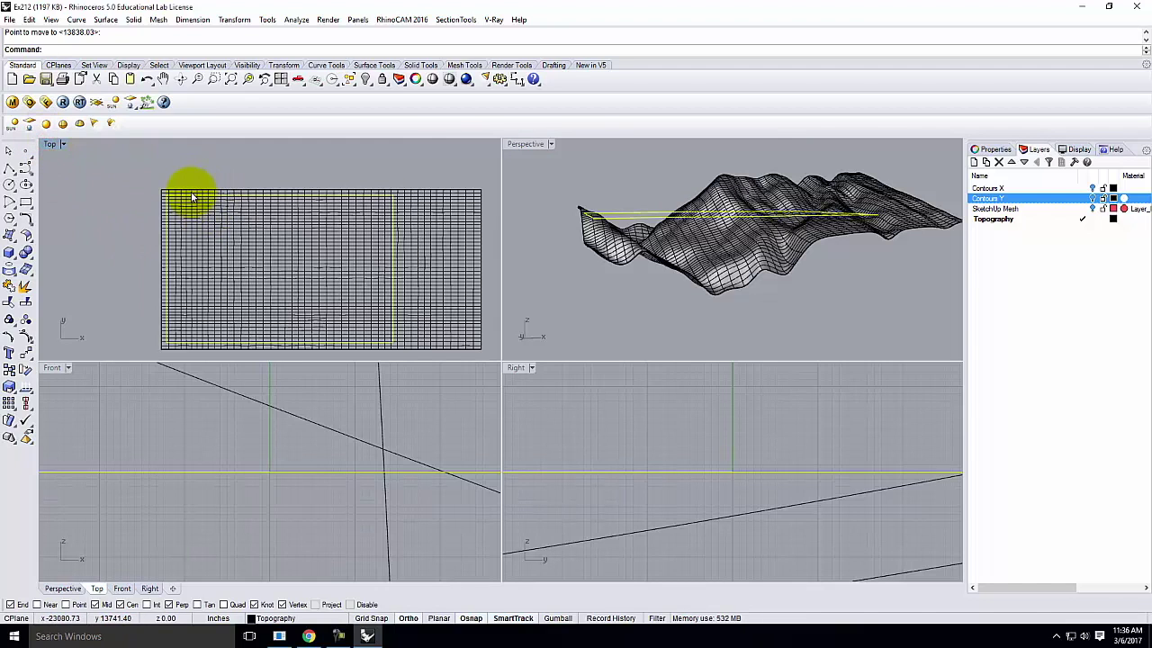
{"action": "left_click", "coordinate": [432, 241]}
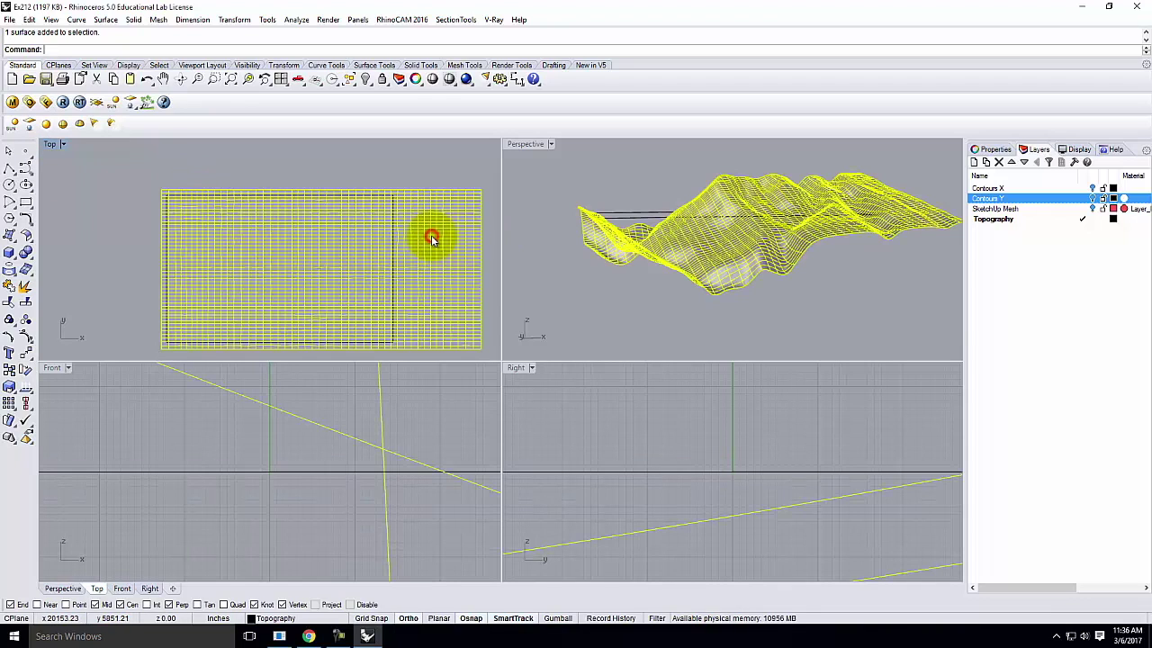
{"action": "left_click", "coordinate": [415, 174]}
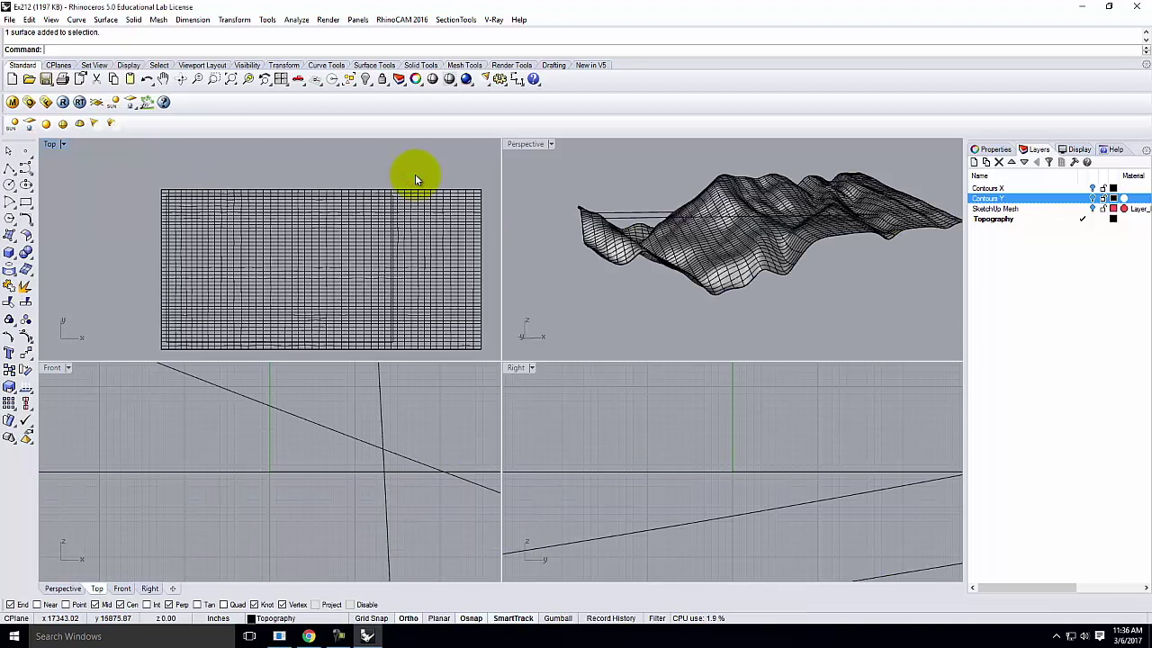
{"action": "type", "text": "Project"}
{"action": "key", "text": "Return"}
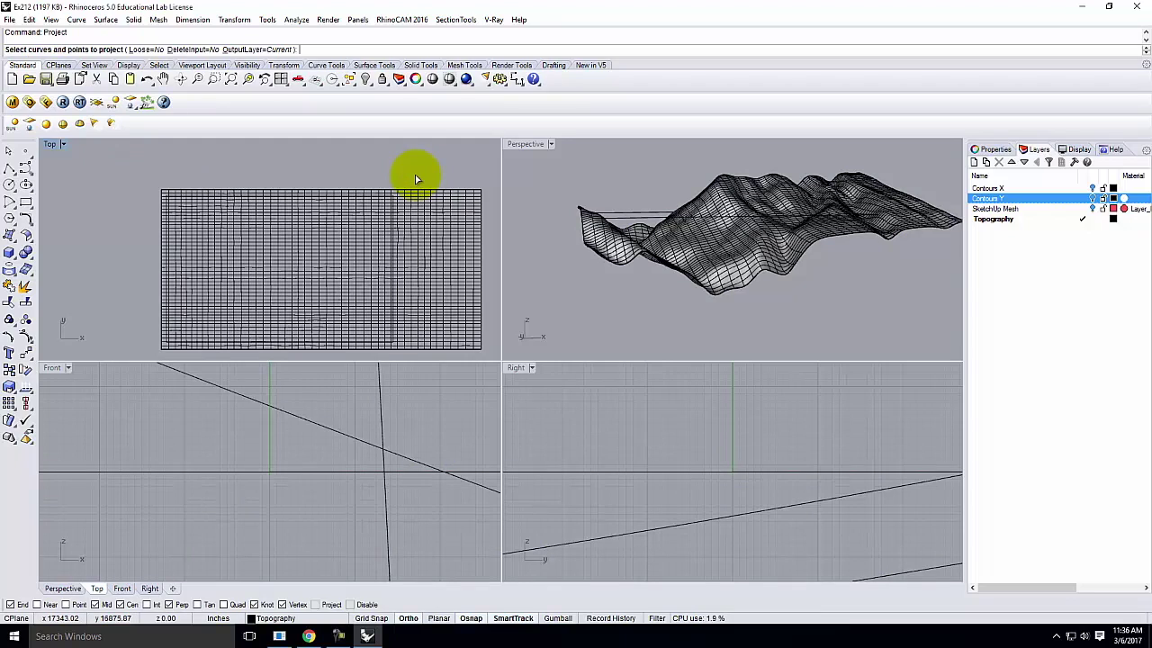
{"action": "left_click", "coordinate": [394, 213]}
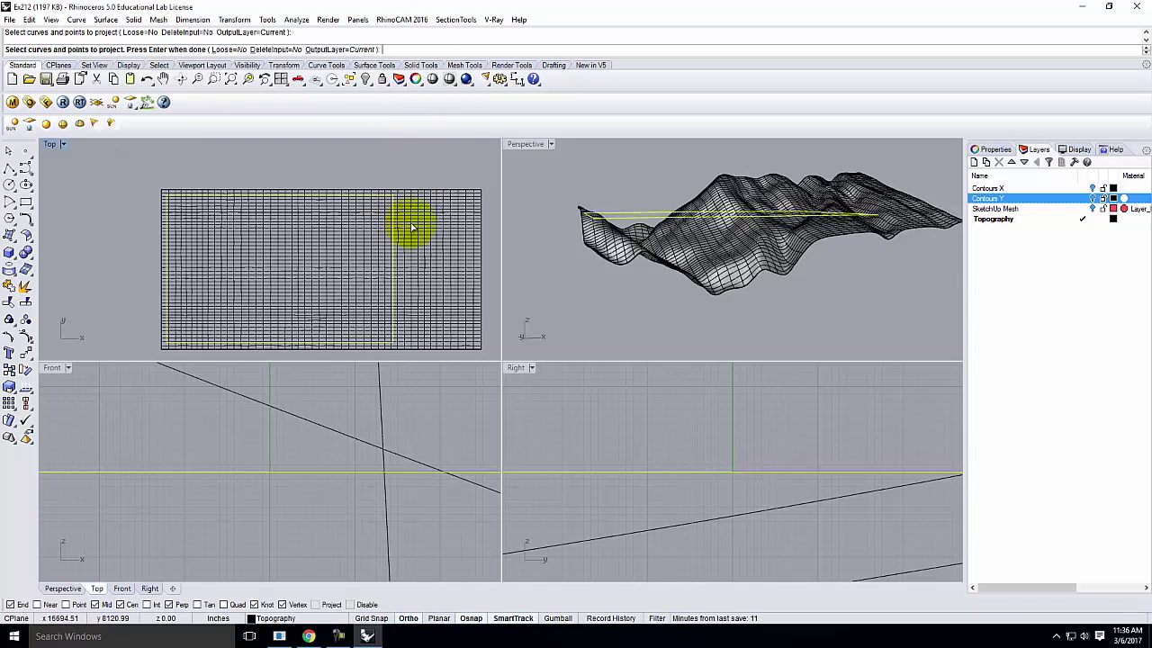
{"action": "key", "text": "Return"}
{"action": "left_click", "coordinate": [411, 227]}
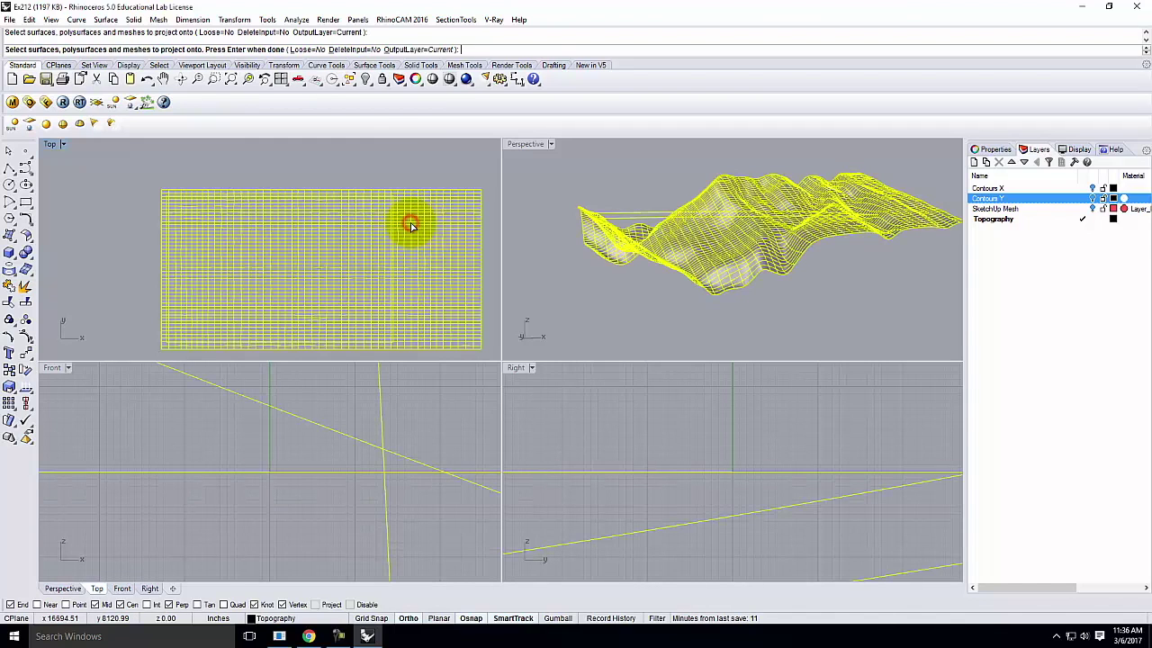
{"action": "key", "text": "Return"}
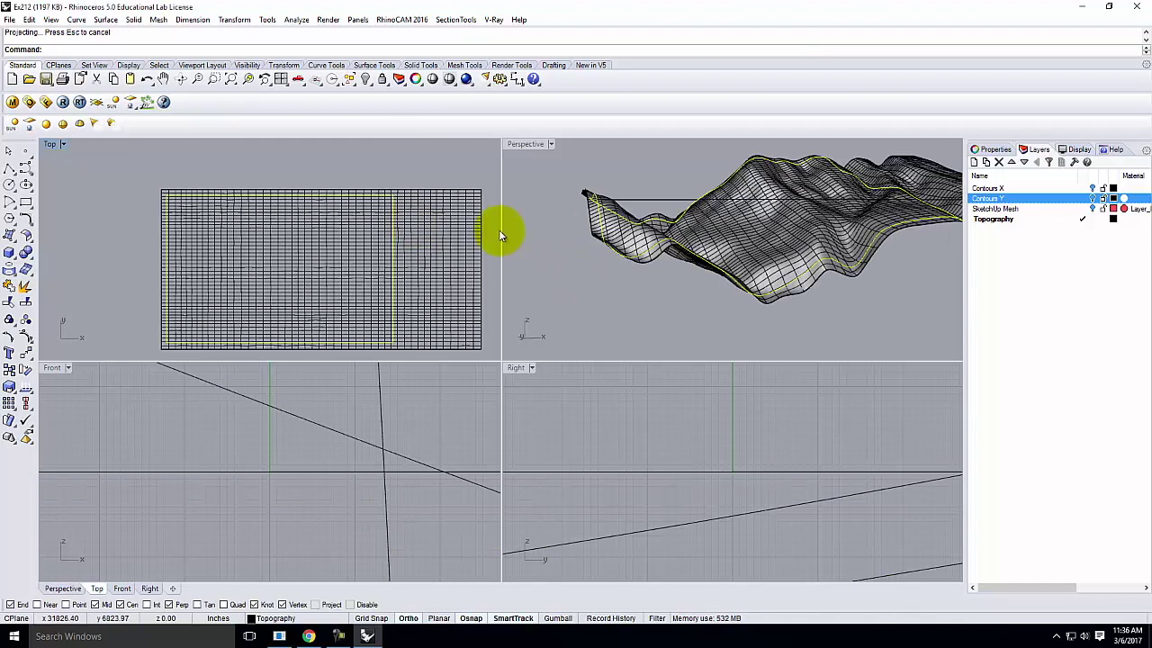
- Trim away the terrain outside the projected rectangle curve in the maximized Perspective view
{"action": "double_click", "coordinate": [527, 148]}
{"action": "right_click_drag", "start_coordinate": [478, 181], "coordinate": [526, 232]}
{"action": "right_click_drag", "start_coordinate": [354, 178], "coordinate": [429, 197]}
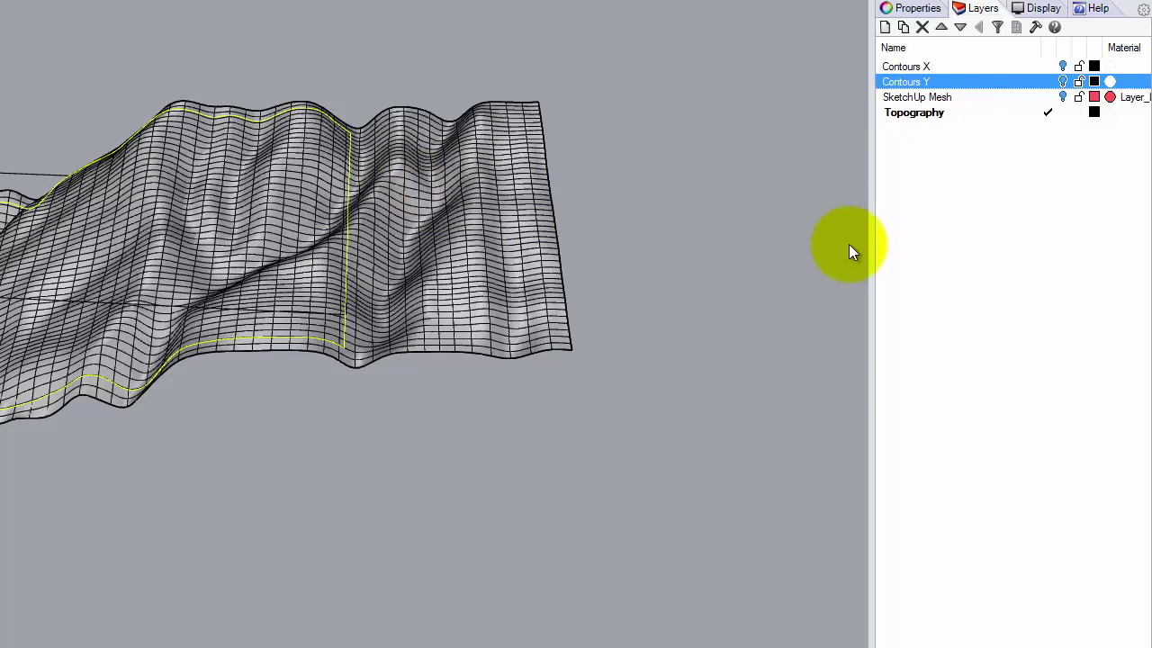
{"action": "left_click", "coordinate": [512, 257]}
{"action": "right_click", "coordinate": [475, 312]}
{"action": "right_click_drag", "start_coordinate": [267, 297], "coordinate": [433, 355]}
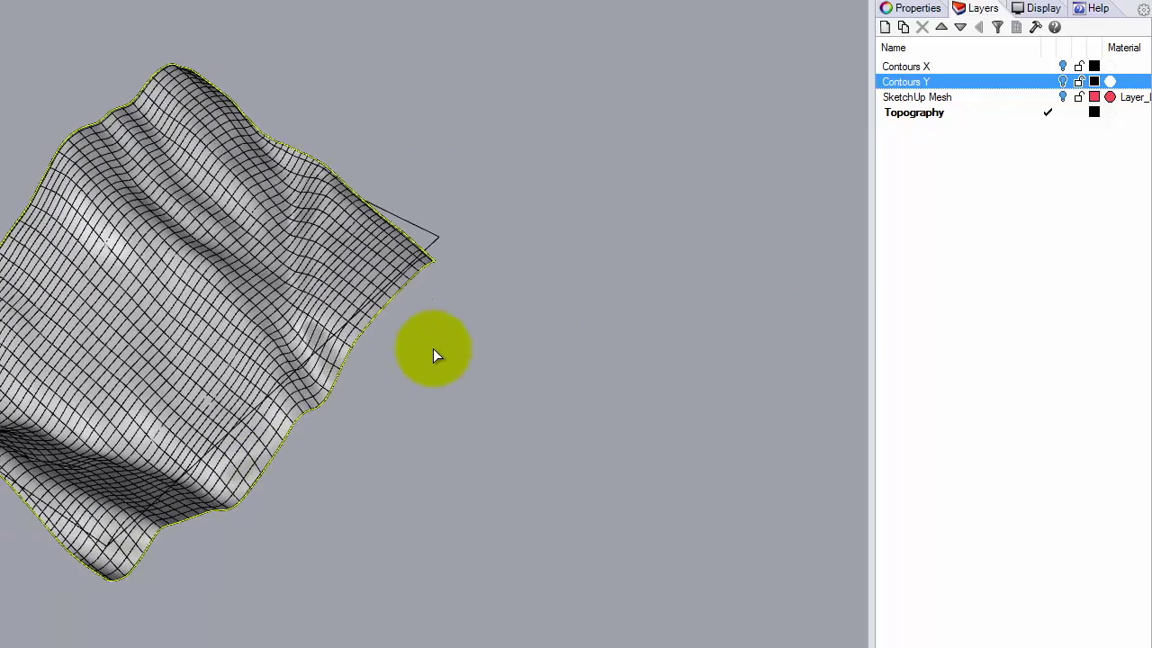
{"action": "right_click_drag", "start_coordinate": [501, 424], "coordinate": [360, 301]}
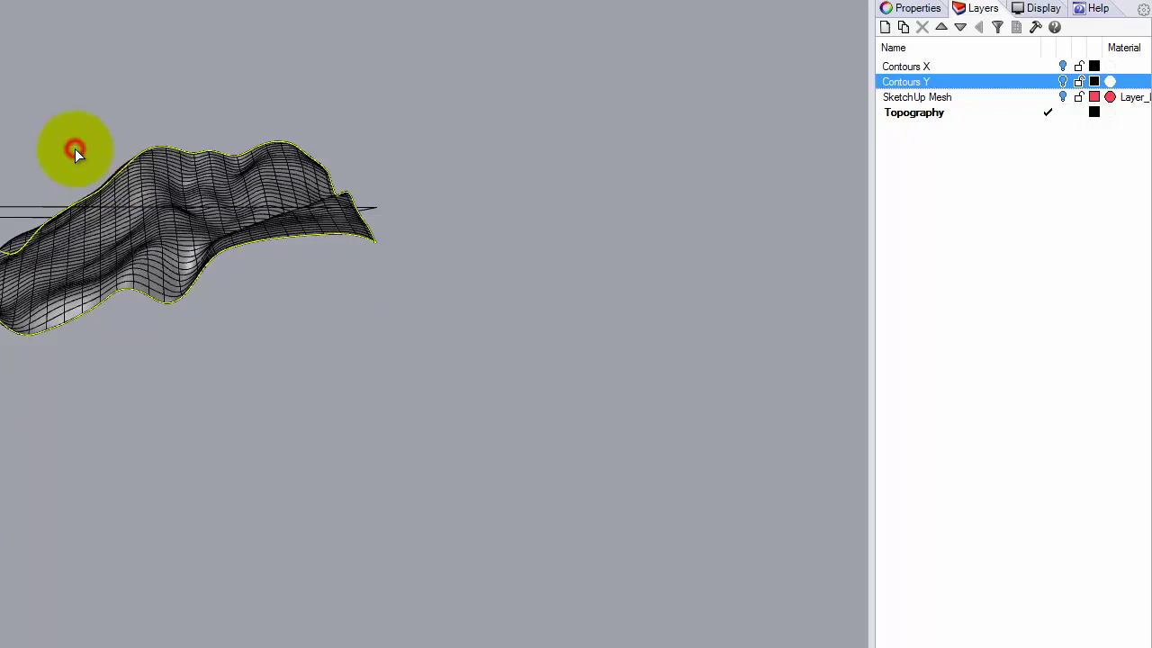
- Create a new layer named Contours Z below the Topography layer
{"action": "left_click", "coordinate": [932, 115]}
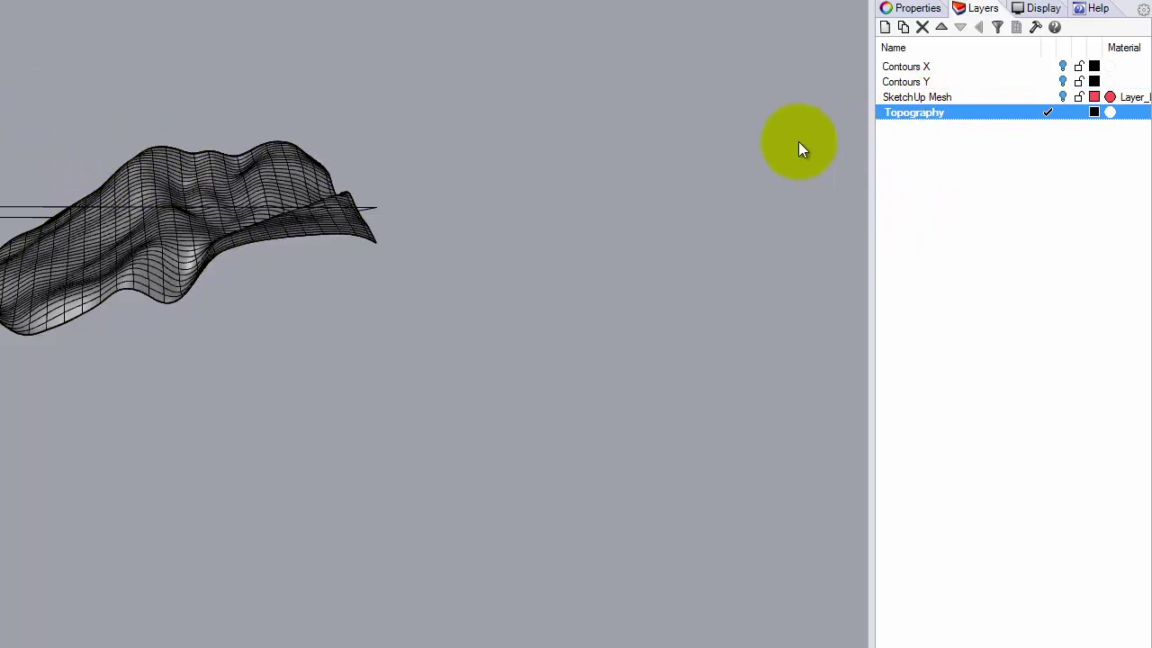
{"action": "left_click", "coordinate": [884, 28]}
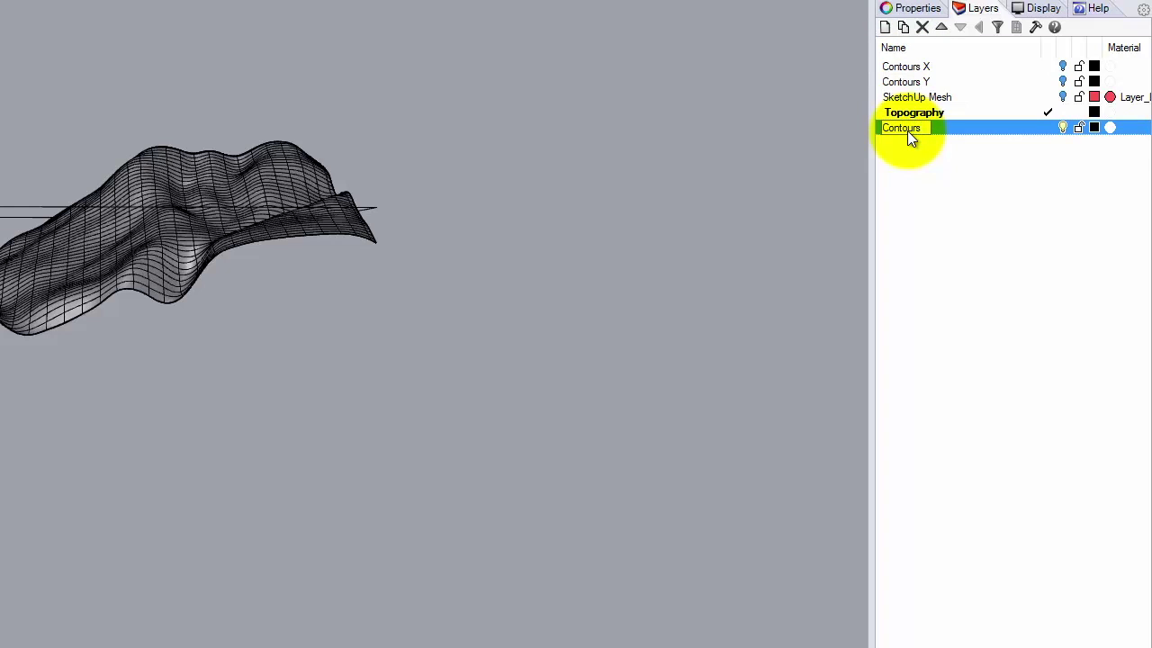
{"action": "left_click", "coordinate": [579, 244]}
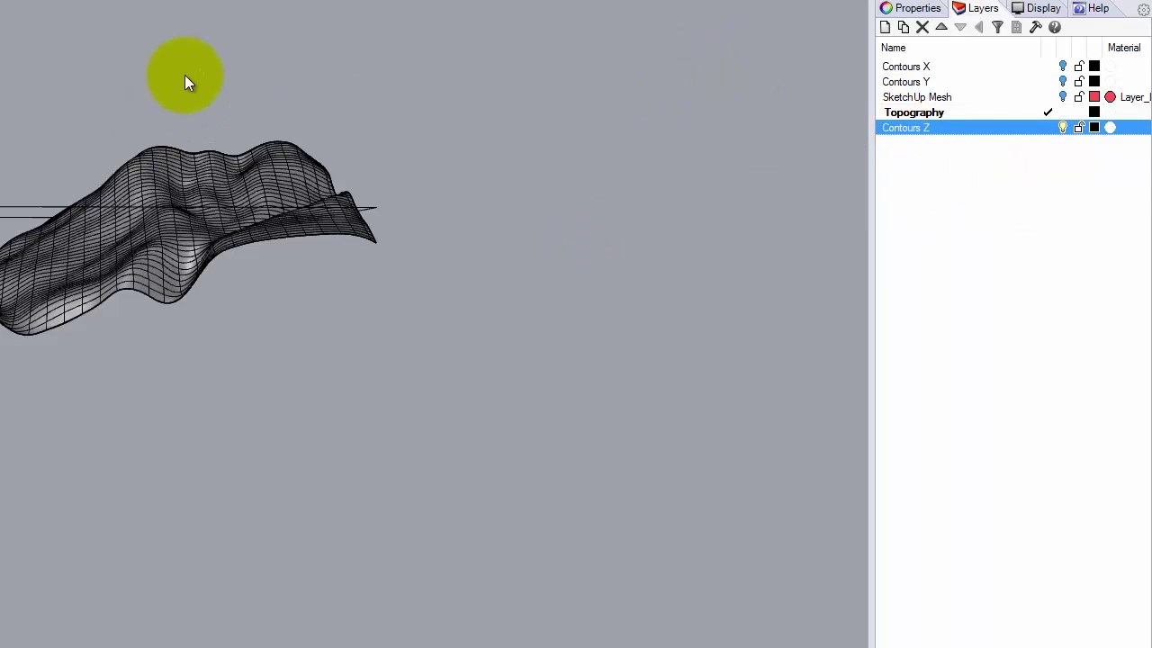
- Inspect the trimmed terrain surface, then check the cheat sheet's contour material thickness values for the 1 inch to 200 feet scale
{"action": "right_click_drag", "start_coordinate": [147, 56], "coordinate": [261, 120]}
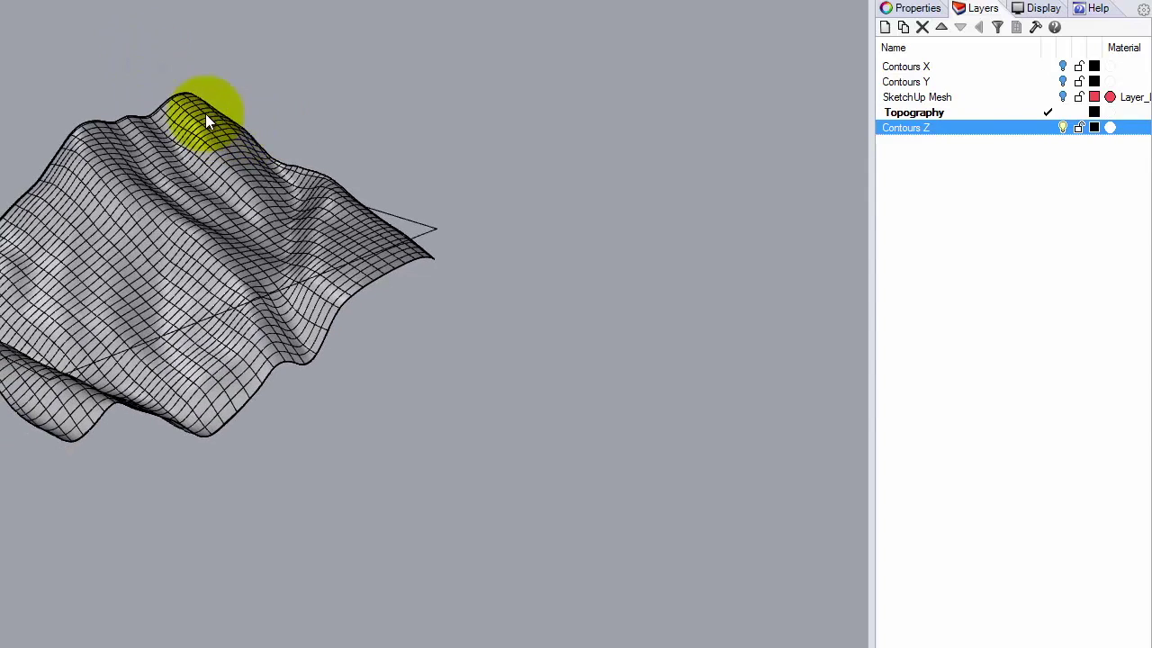
{"action": "left_click", "coordinate": [87, 300]}
{"action": "right_click_drag", "start_coordinate": [456, 243], "coordinate": [269, 263]}
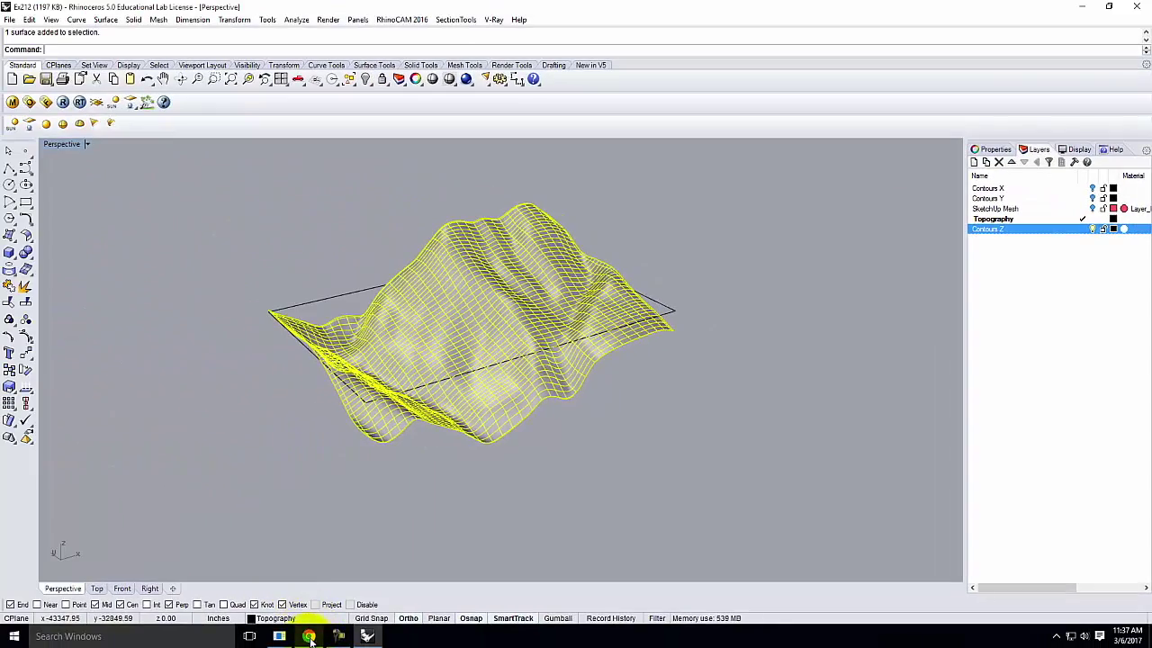
{"action": "left_click", "coordinate": [309, 636]}
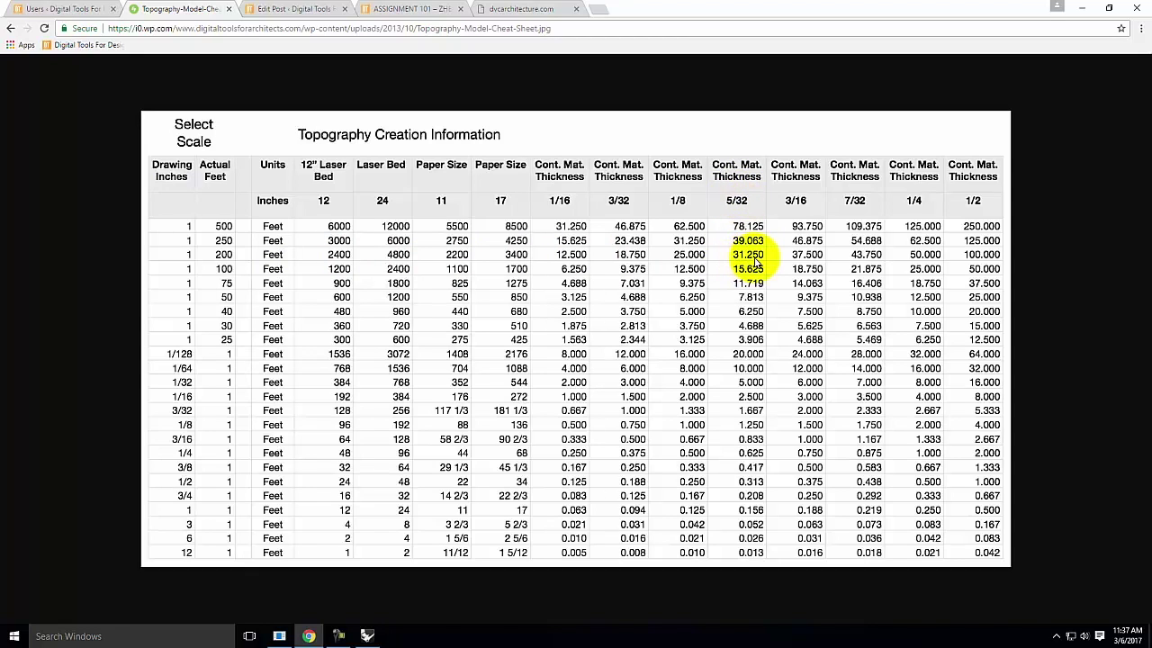
{"action": "left_click", "coordinate": [1087, 13]}
{"action": "left_click", "coordinate": [599, 427]}
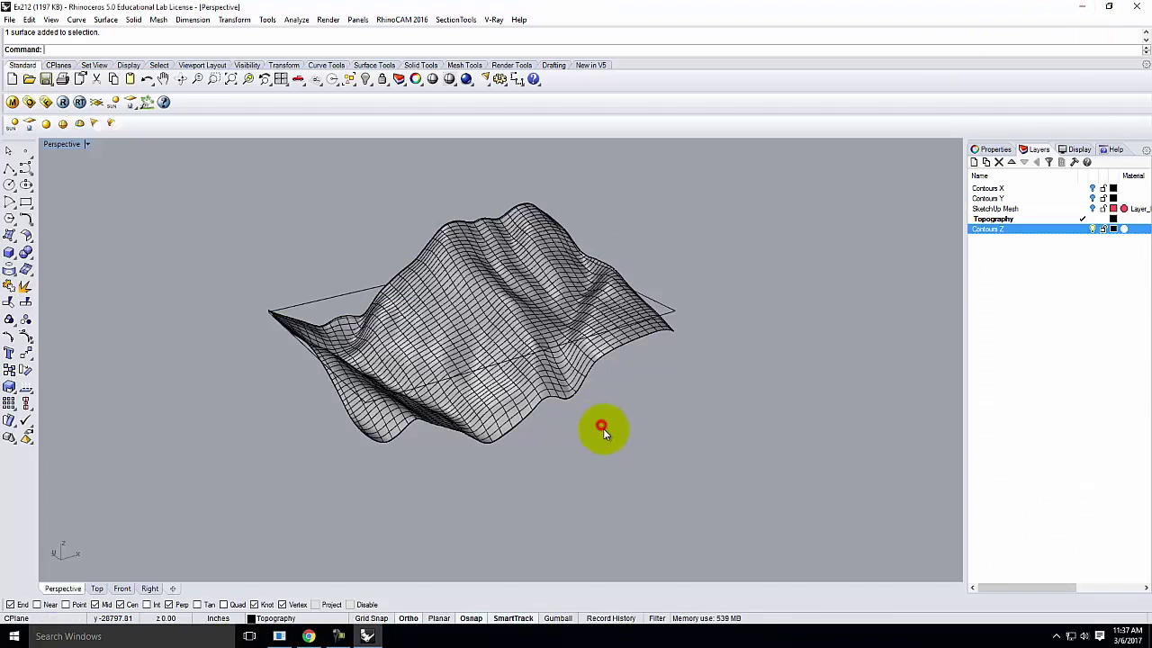
- Make Contours Z the current layer in preparation for contouring the terrain
{"action": "left_click", "coordinate": [86, 19]}
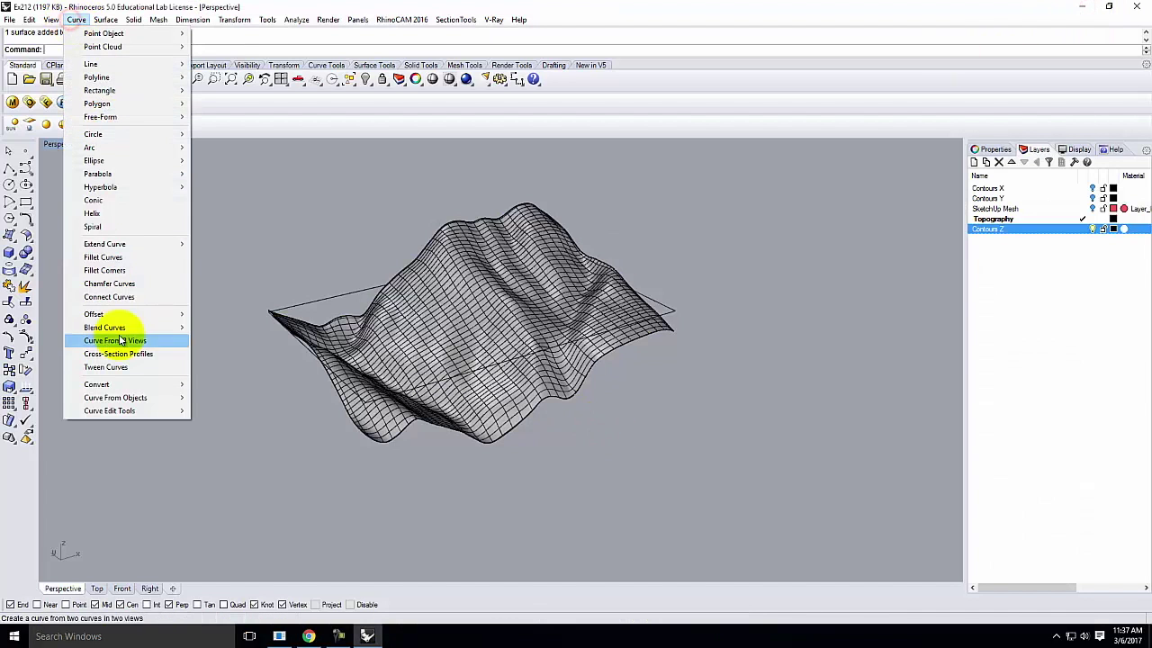
{"action": "mouse_move", "coordinate": [169, 401]}
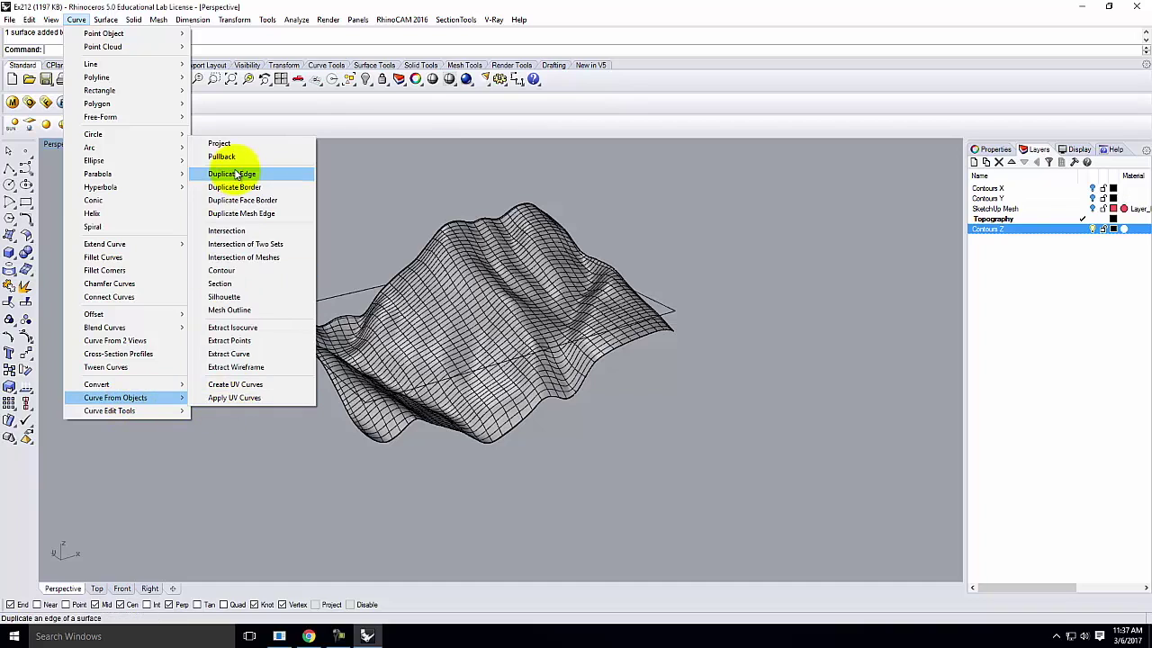
{"action": "double_click", "coordinate": [1057, 230]}
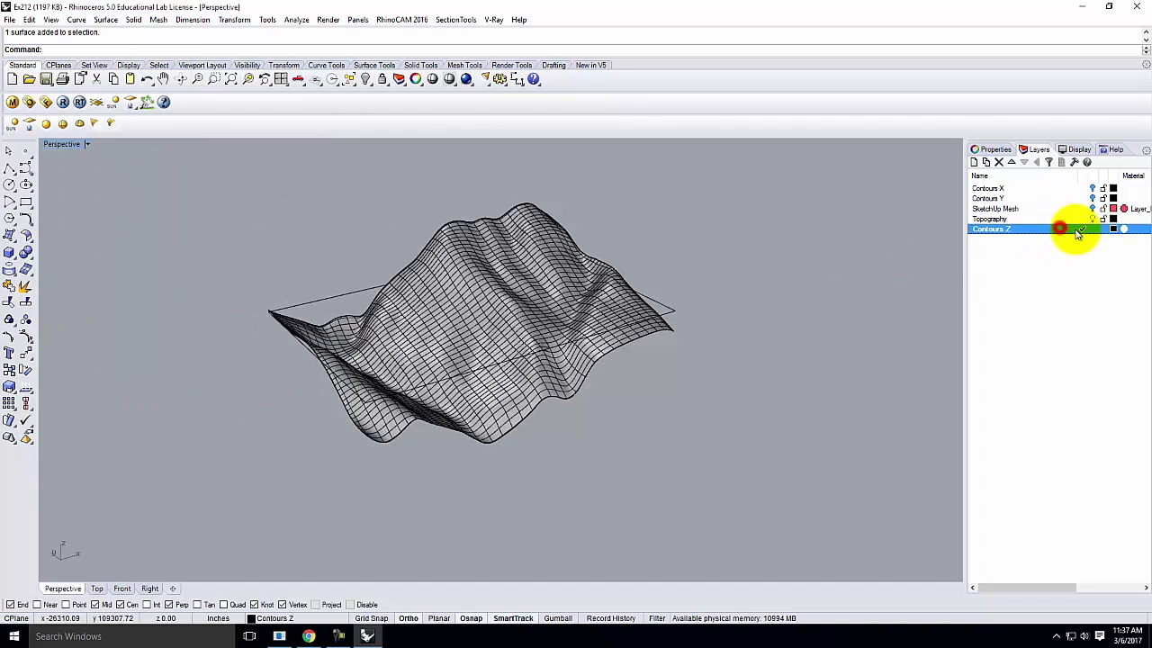
- Start the Contour command on the topography surface and place the contour plane base point at its front lower corner
{"action": "left_click", "coordinate": [77, 20]}
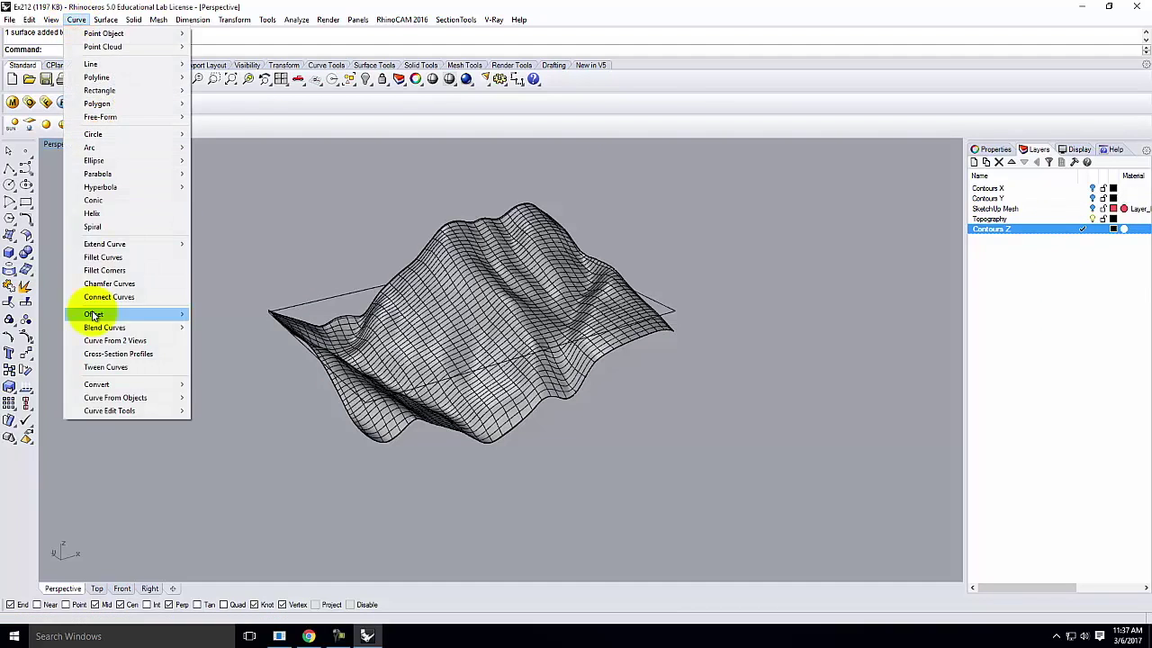
{"action": "mouse_move", "coordinate": [135, 397]}
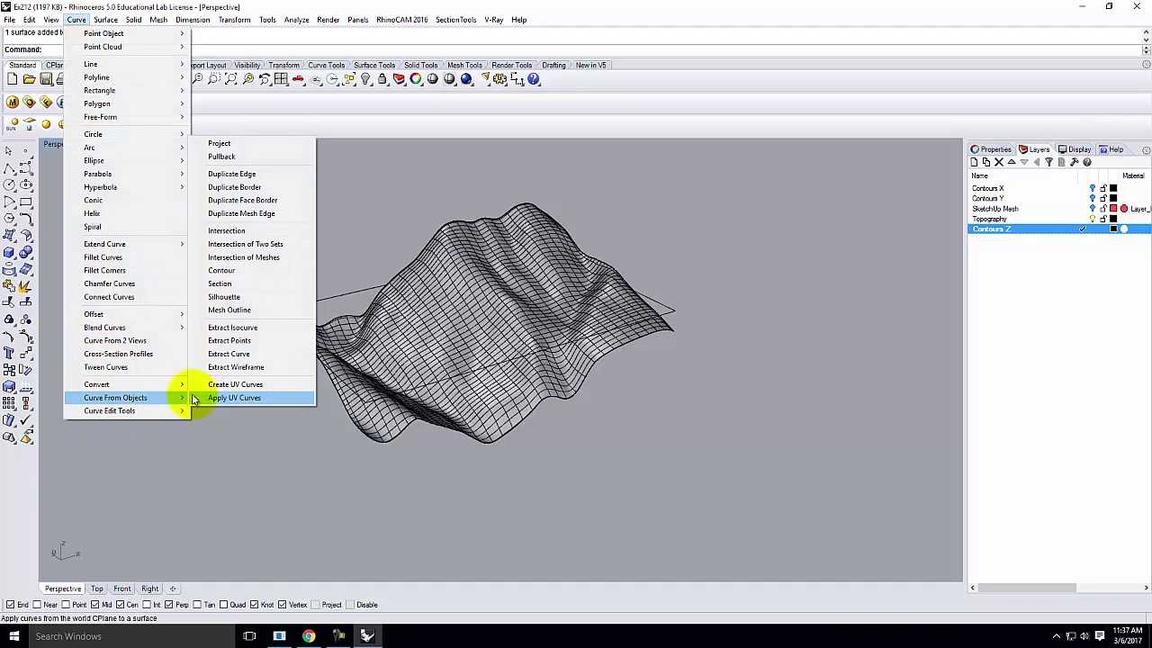
{"action": "left_click", "coordinate": [222, 270]}
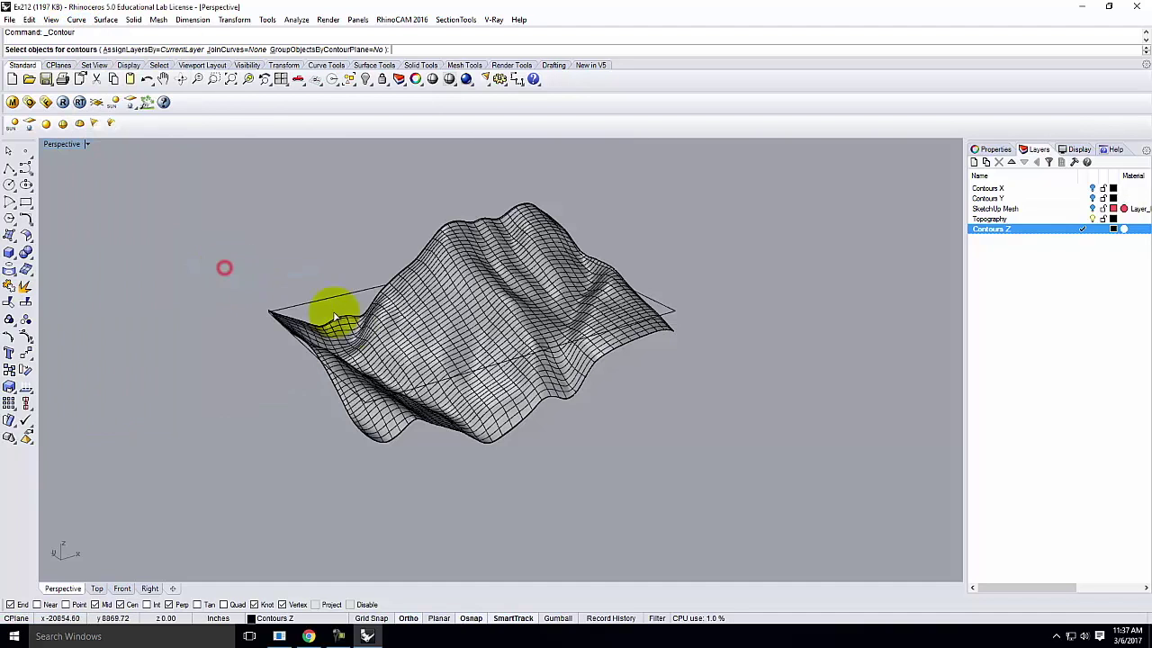
{"action": "left_click", "coordinate": [412, 333]}
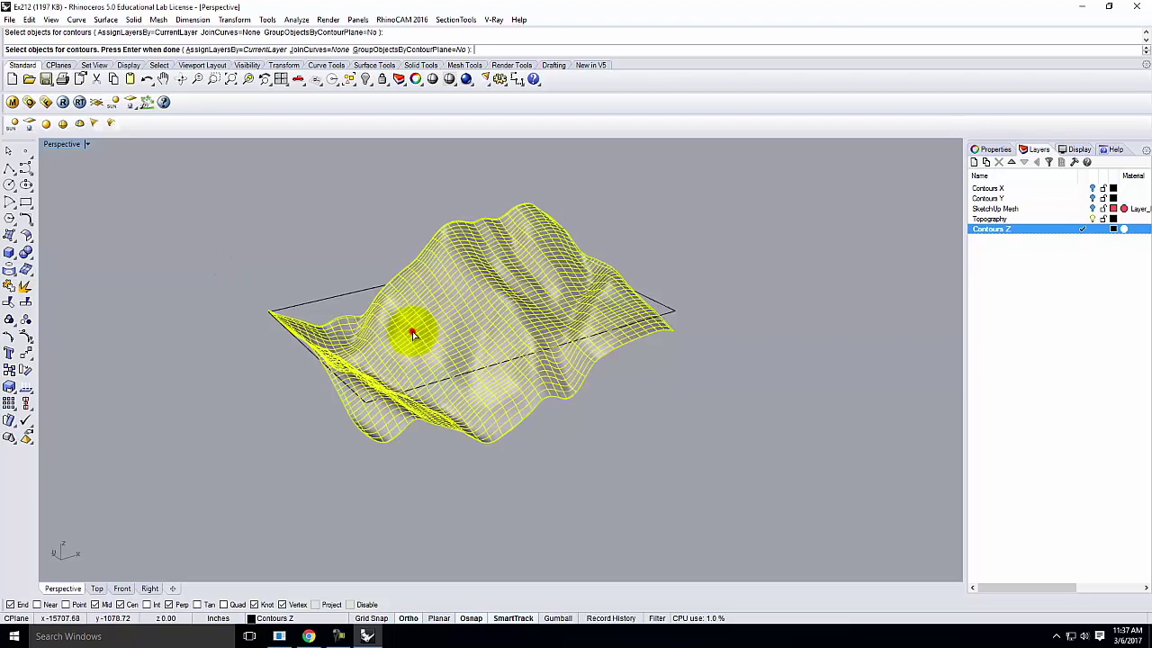
{"action": "key", "text": "Return"}
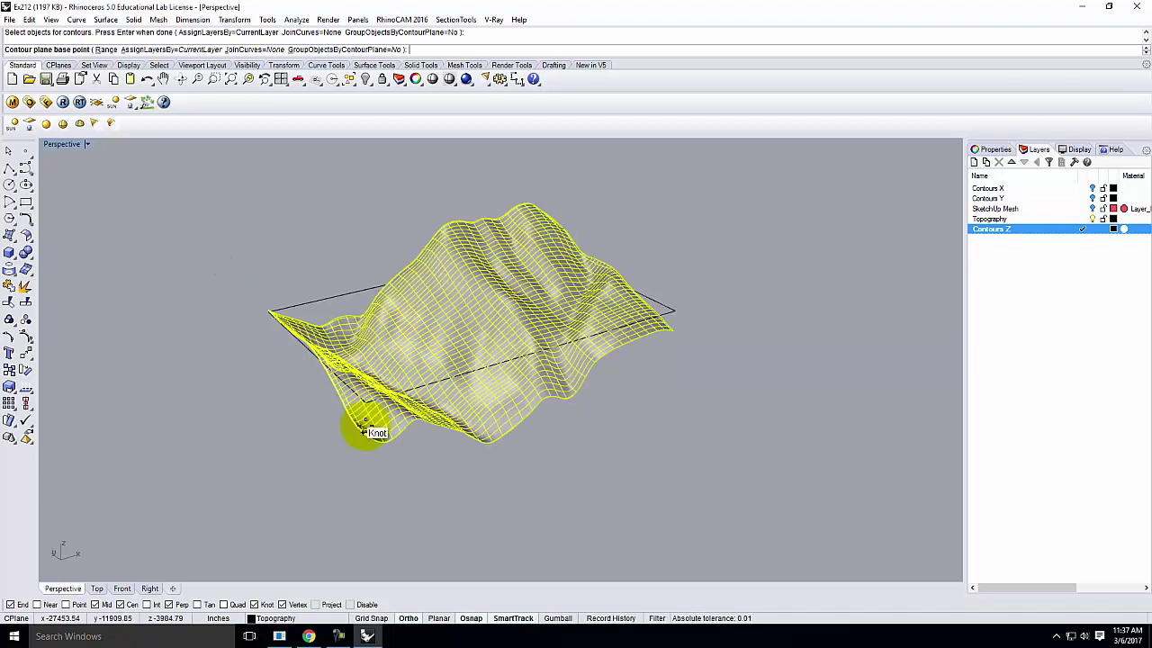
{"action": "right_click_drag", "start_coordinate": [496, 404], "coordinate": [450, 442]}
{"action": "left_click", "coordinate": [284, 459]}
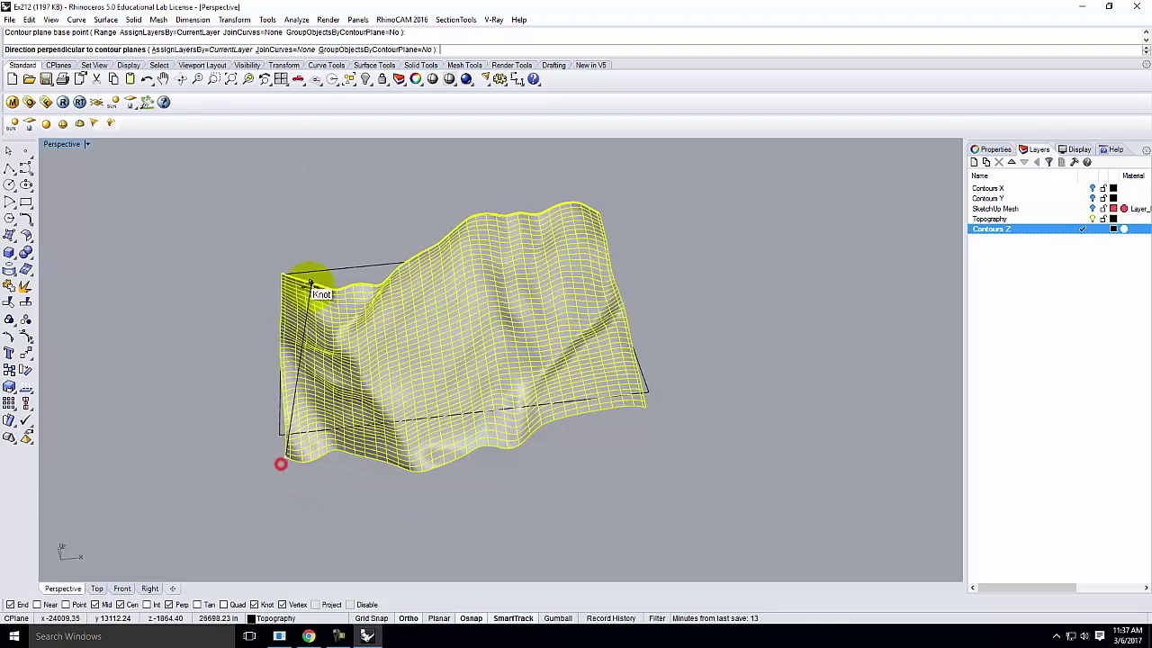
- Set the contour direction vertical along the Z axis in the Front view and contour the surface at 31.250' spacing
{"action": "double_click", "coordinate": [58, 144]}
{"action": "scroll", "coordinate": [356, 435], "scroll_direction": "down", "scroll_amount": 10}
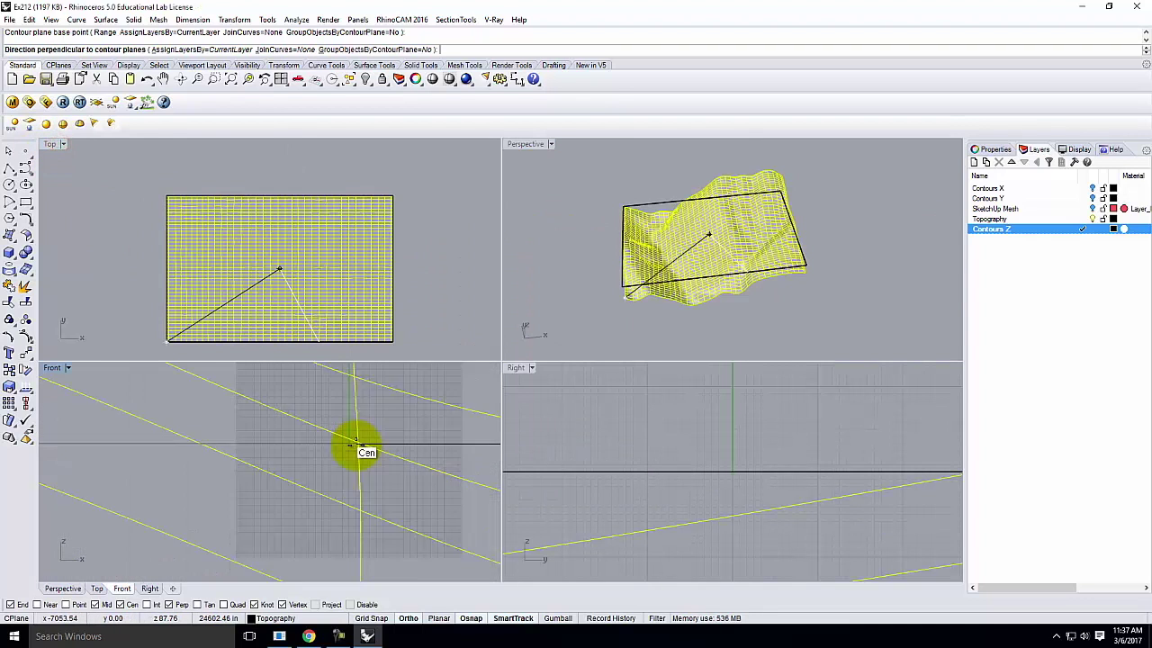
{"action": "scroll", "coordinate": [300, 441], "scroll_direction": "down", "scroll_amount": 3}
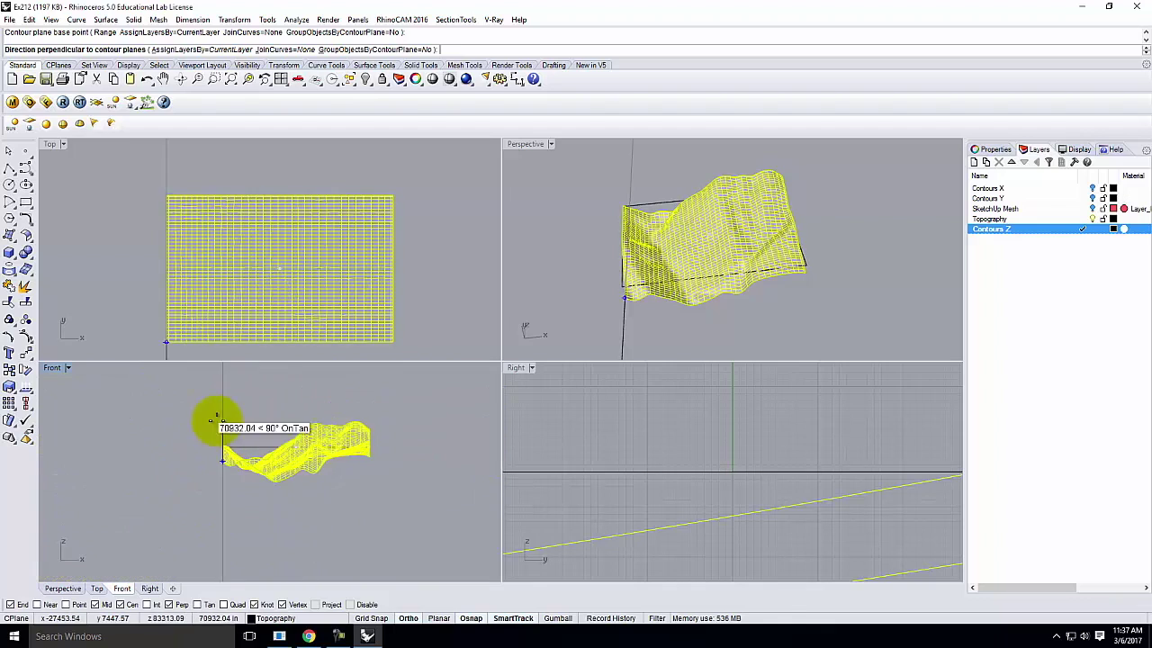
{"action": "left_click", "coordinate": [162, 384]}
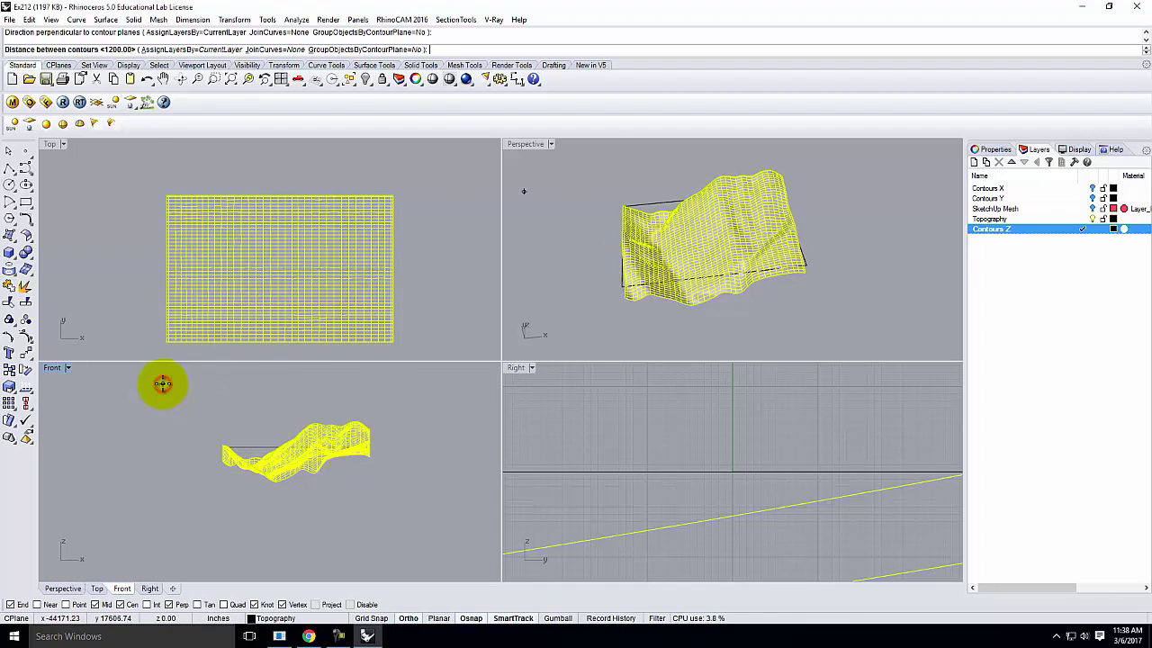
{"action": "type", "text": "31.250"}
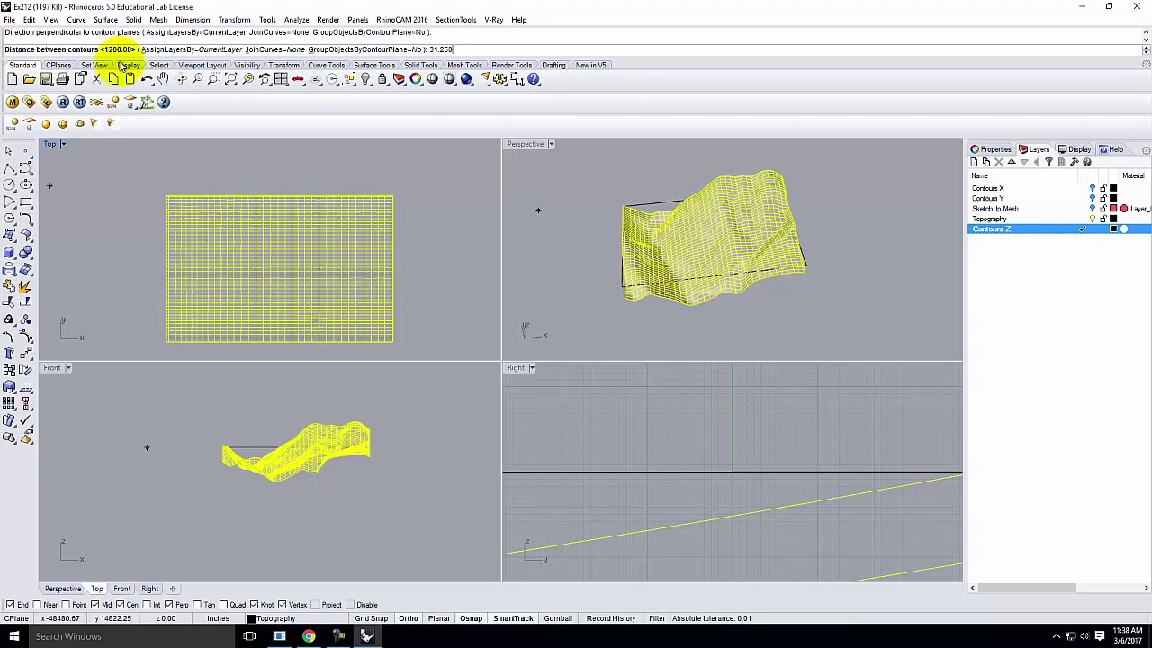
{"action": "key", "text": "Return"}
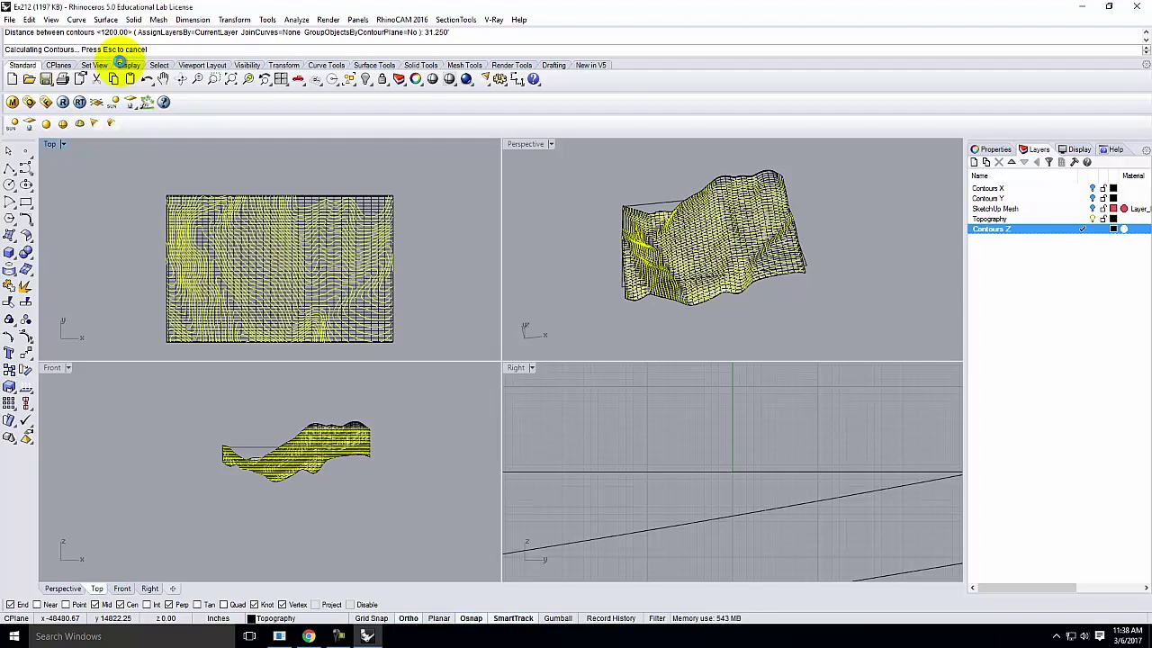
- Examine how the horizontal contour curves follow the topography surface in the Top and Perspective views, including its lower edges
{"action": "scroll", "coordinate": [214, 258], "scroll_direction": "up", "scroll_amount": 5}
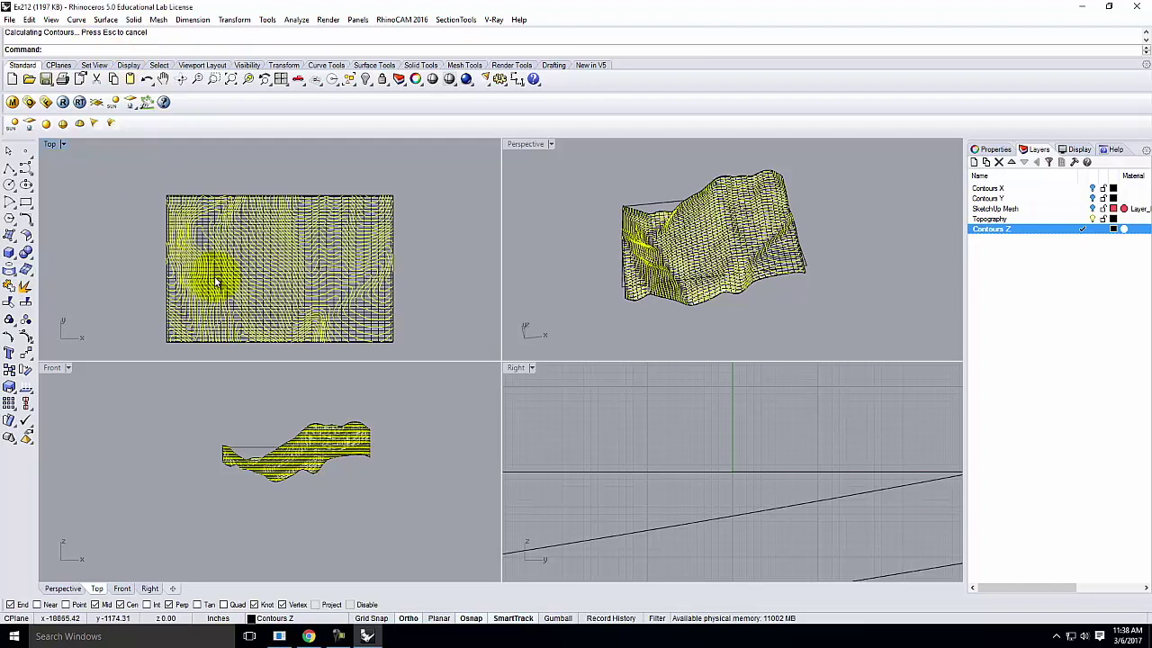
{"action": "scroll", "coordinate": [234, 263], "scroll_direction": "down", "scroll_amount": 3}
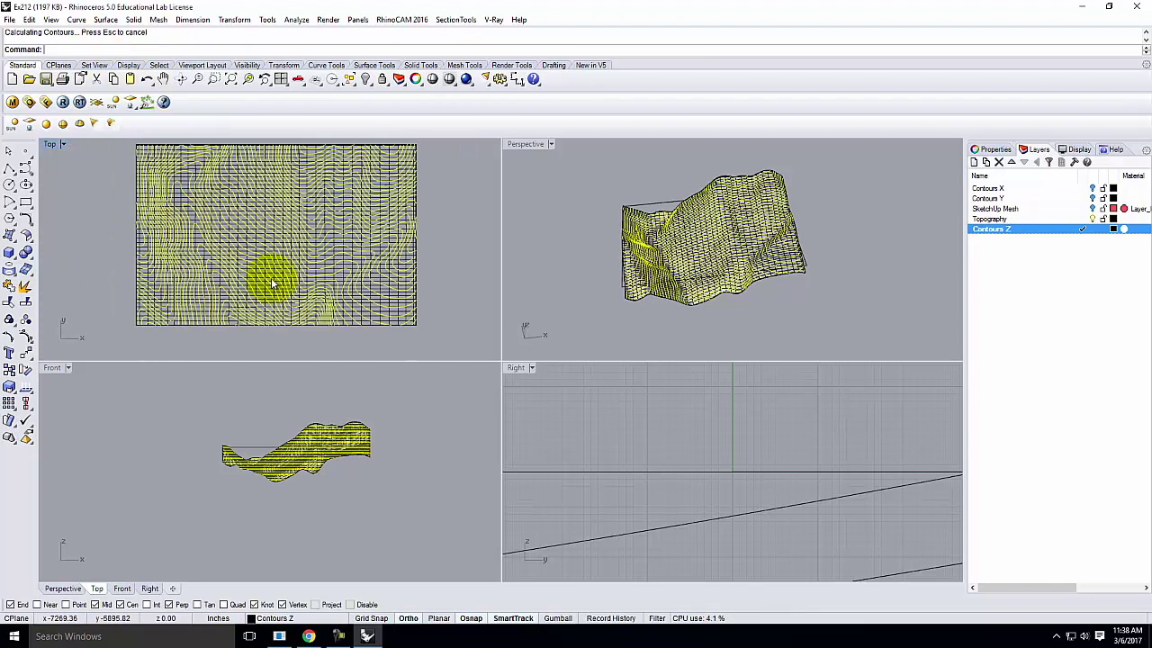
{"action": "double_click", "coordinate": [526, 144]}
{"action": "scroll", "coordinate": [432, 378], "scroll_direction": "up", "scroll_amount": 6}
{"action": "right_click_drag", "start_coordinate": [445, 358], "coordinate": [694, 347]}
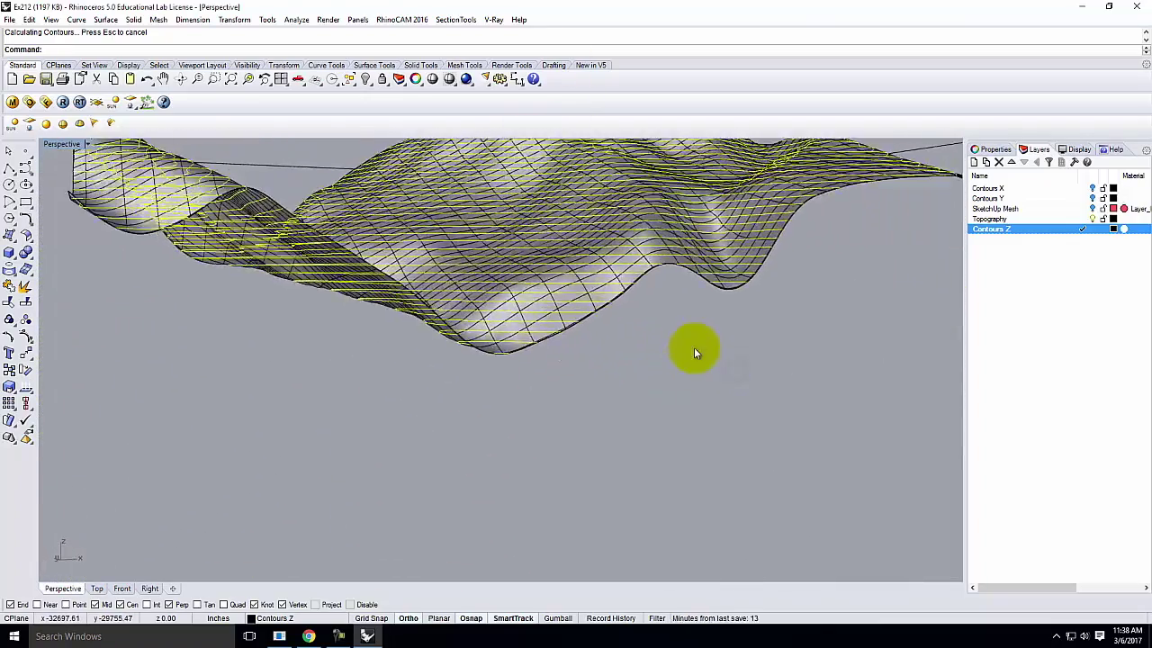
{"action": "right_click_drag", "start_coordinate": [655, 213], "coordinate": [595, 308]}
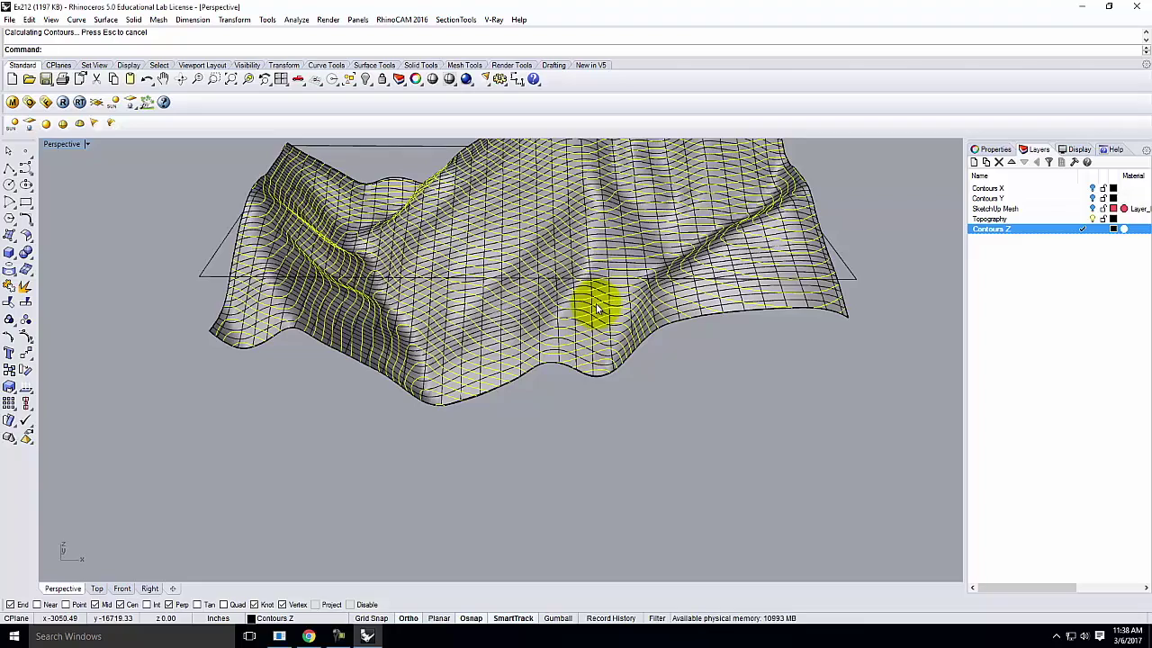
{"action": "scroll", "coordinate": [596, 304], "scroll_direction": "down", "scroll_amount": 5}
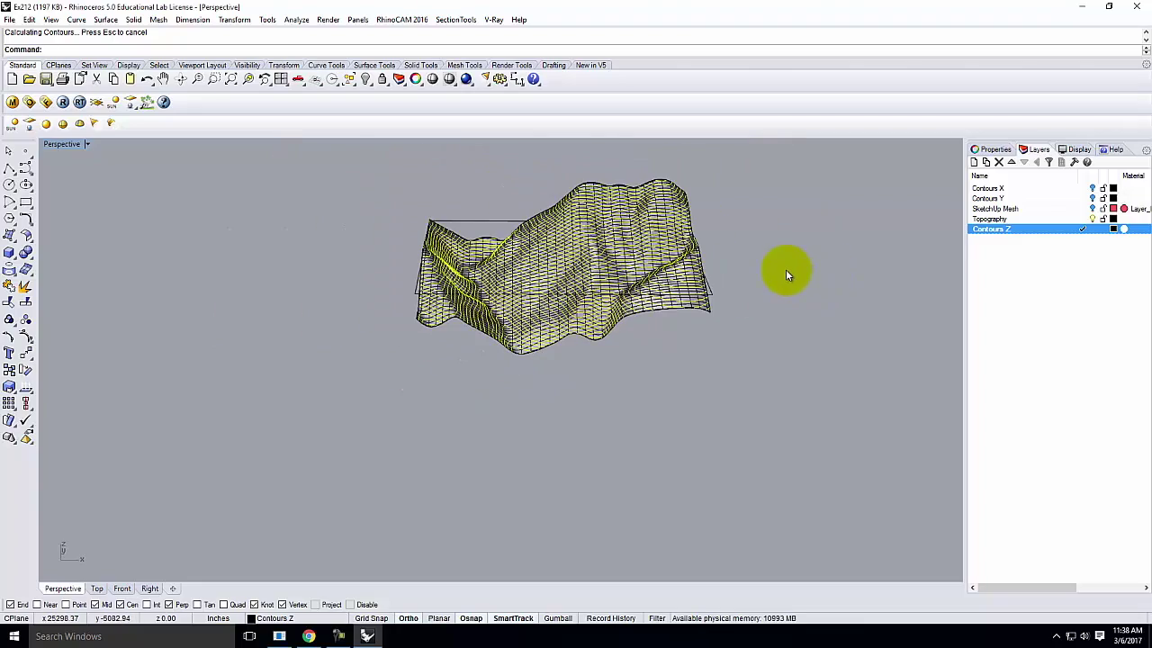
{"action": "scroll", "coordinate": [785, 269], "scroll_direction": "up", "scroll_amount": 5}
{"action": "right_click_drag", "start_coordinate": [783, 270], "coordinate": [661, 337]}
{"action": "right_click_drag", "start_coordinate": [340, 326], "coordinate": [526, 306]}
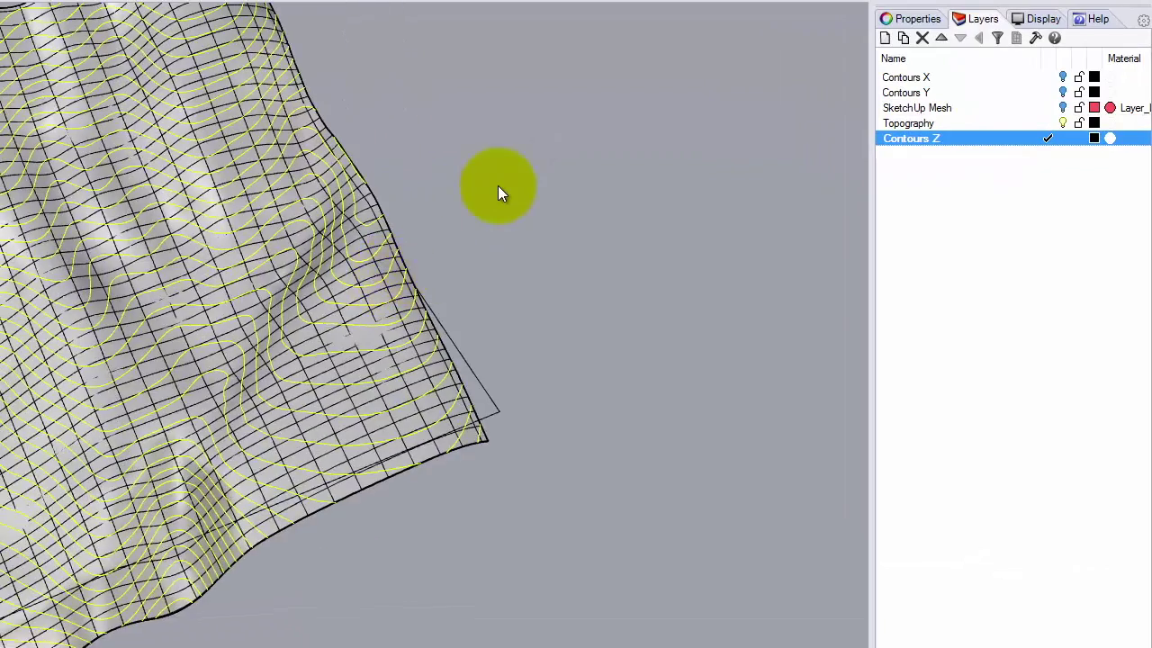
{"action": "scroll", "coordinate": [498, 185], "scroll_direction": "down", "scroll_amount": 3}
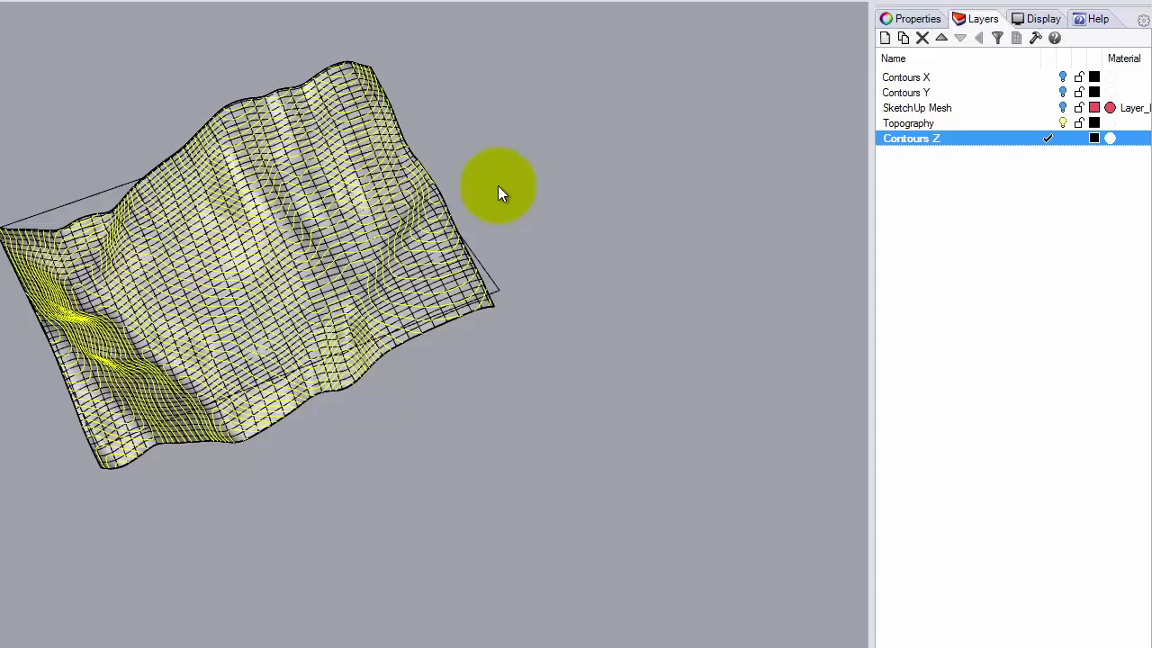
{"action": "right_click_drag", "start_coordinate": [553, 175], "coordinate": [569, 331]}
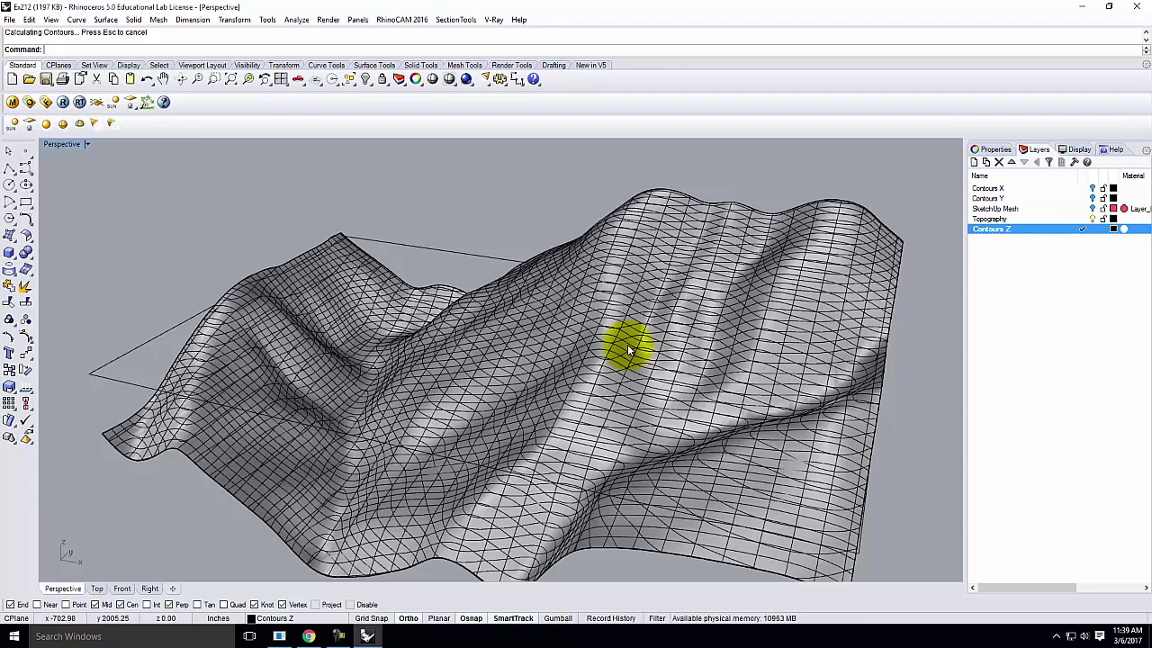
{"action": "right_click_drag", "start_coordinate": [627, 346], "coordinate": [596, 380]}
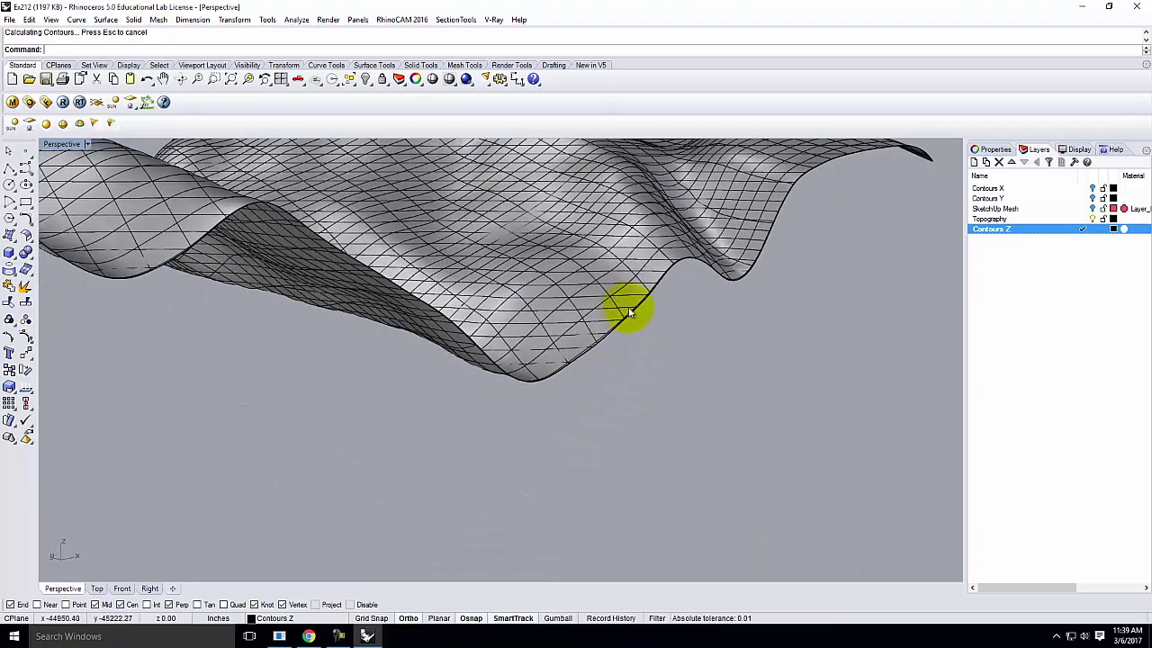
{"action": "right_click_drag", "start_coordinate": [810, 257], "coordinate": [706, 259]}
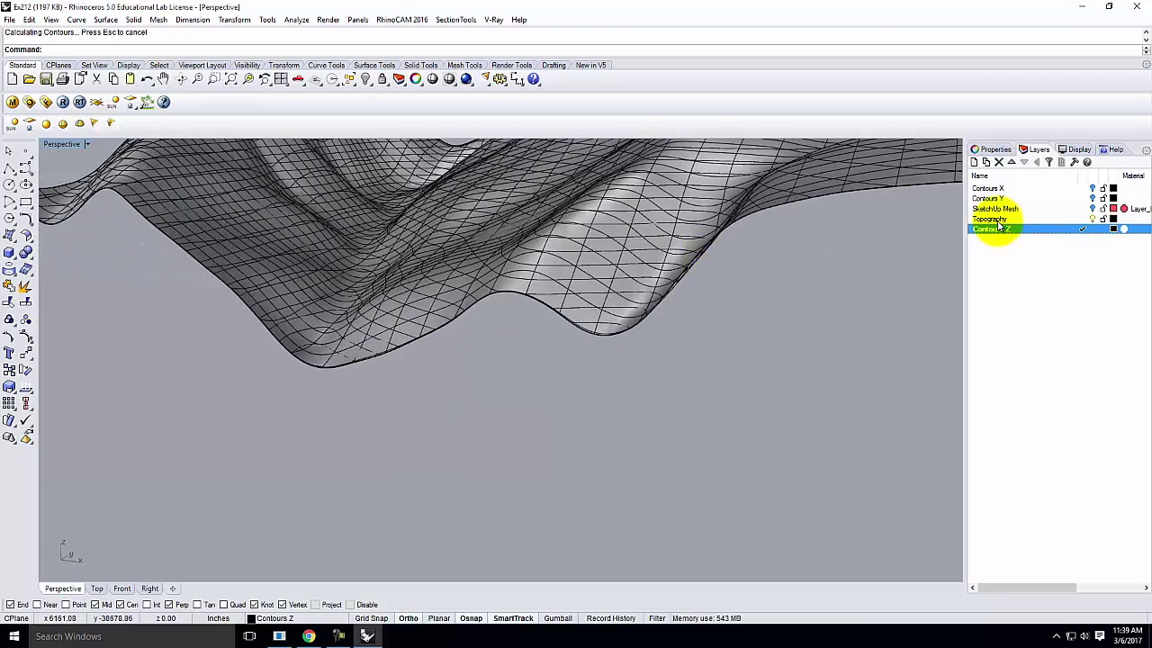
- Hide the Topography layer to isolate the horizontal contour curves
{"action": "left_click", "coordinate": [1091, 218]}
{"action": "right_click_drag", "start_coordinate": [684, 306], "coordinate": [373, 348]}
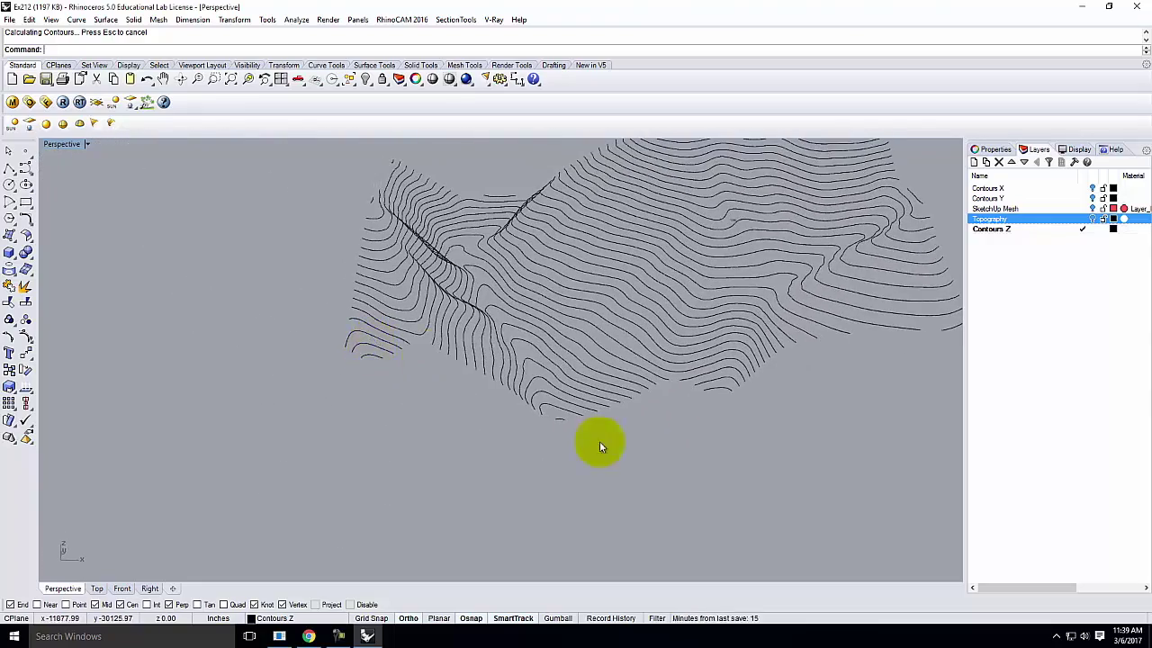
{"action": "right_click_drag", "start_coordinate": [600, 447], "coordinate": [559, 456]}
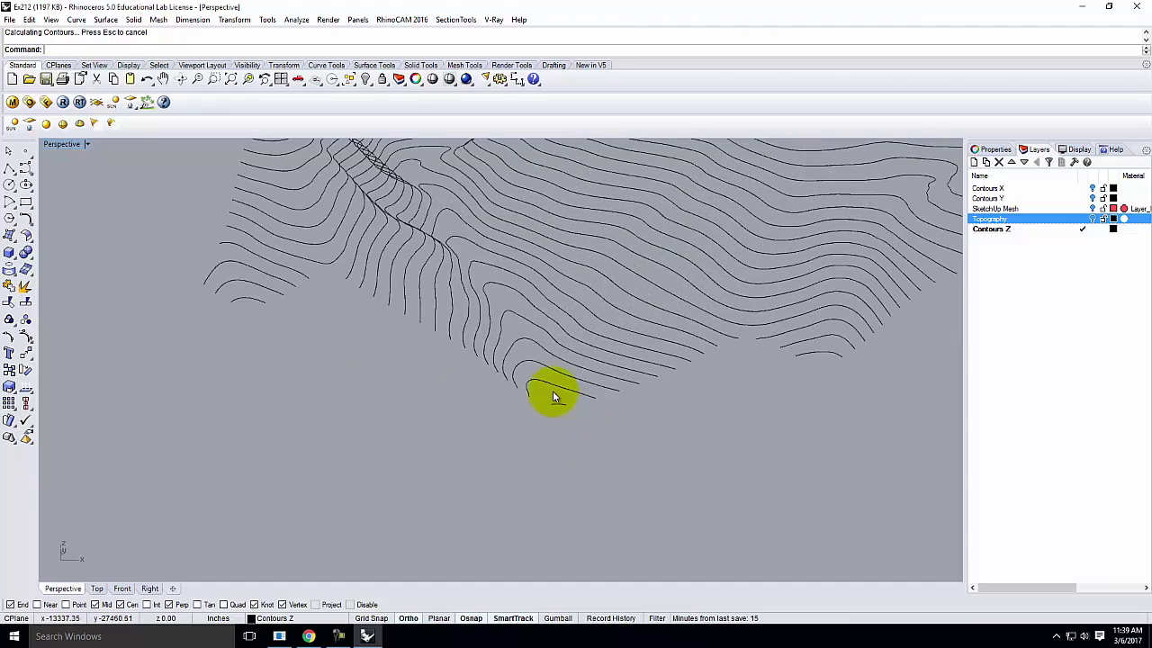
{"action": "right_click_drag", "start_coordinate": [547, 398], "coordinate": [413, 441]}
- Switch to Chrome and open the Physical Modeling 6.1 [topography method 1] tutorial on the Digital Tools for Designers & Architects site
{"action": "left_click", "coordinate": [307, 636]}
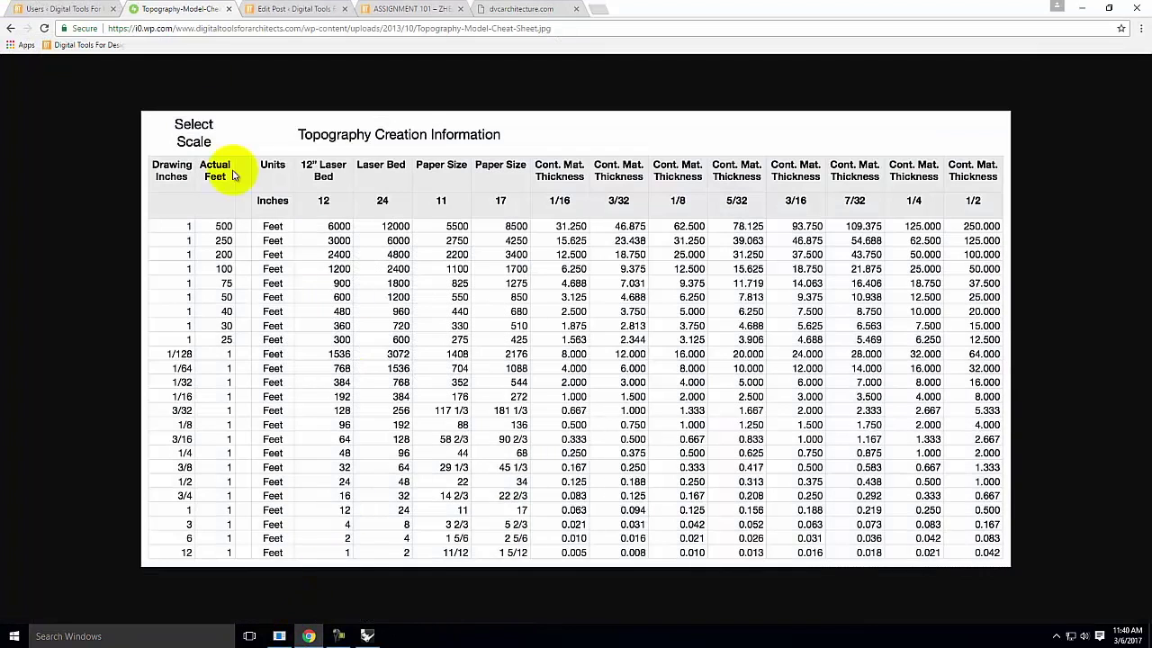
{"action": "left_click", "coordinate": [273, 8]}
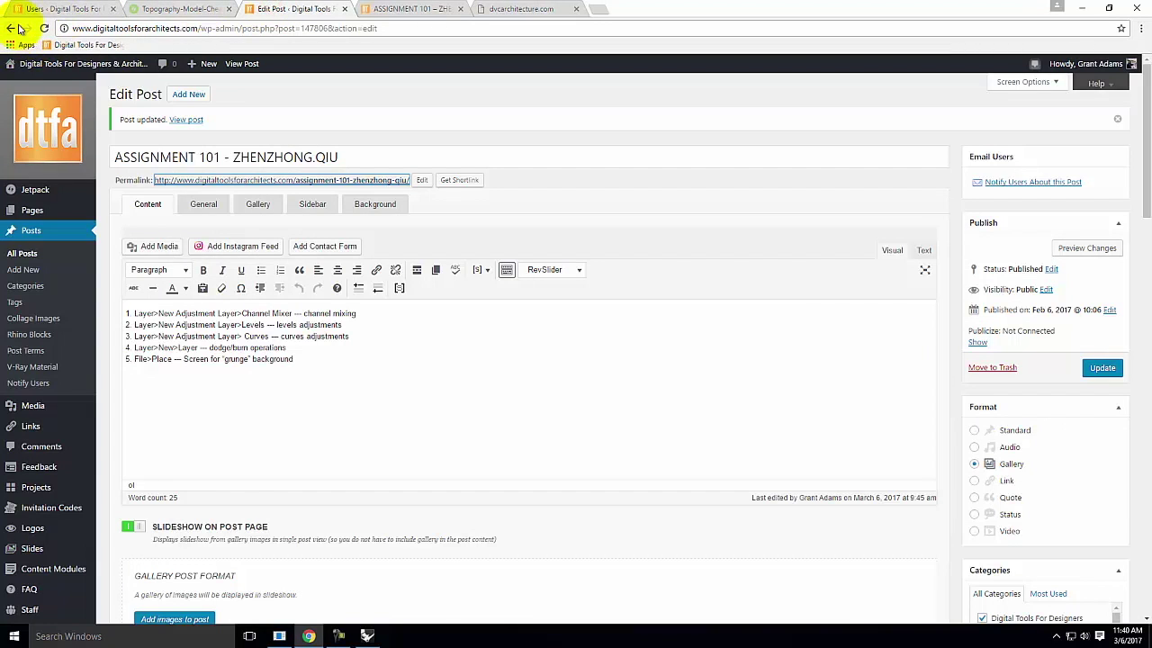
{"action": "left_click", "coordinate": [22, 86]}
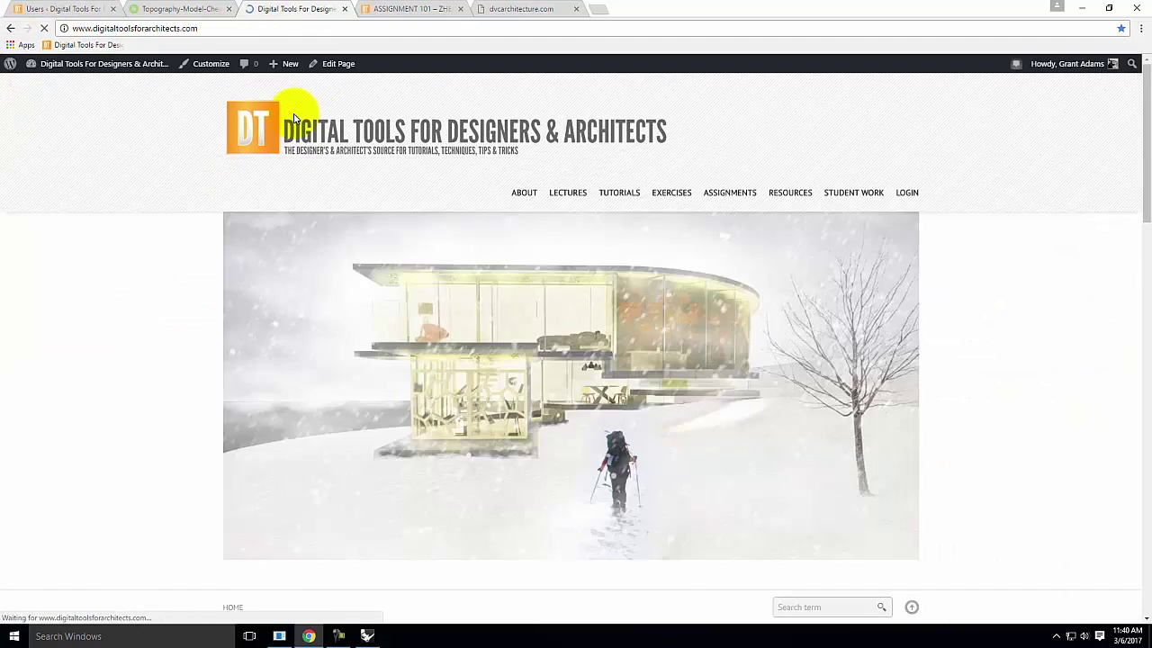
{"action": "mouse_move", "coordinate": [601, 196]}
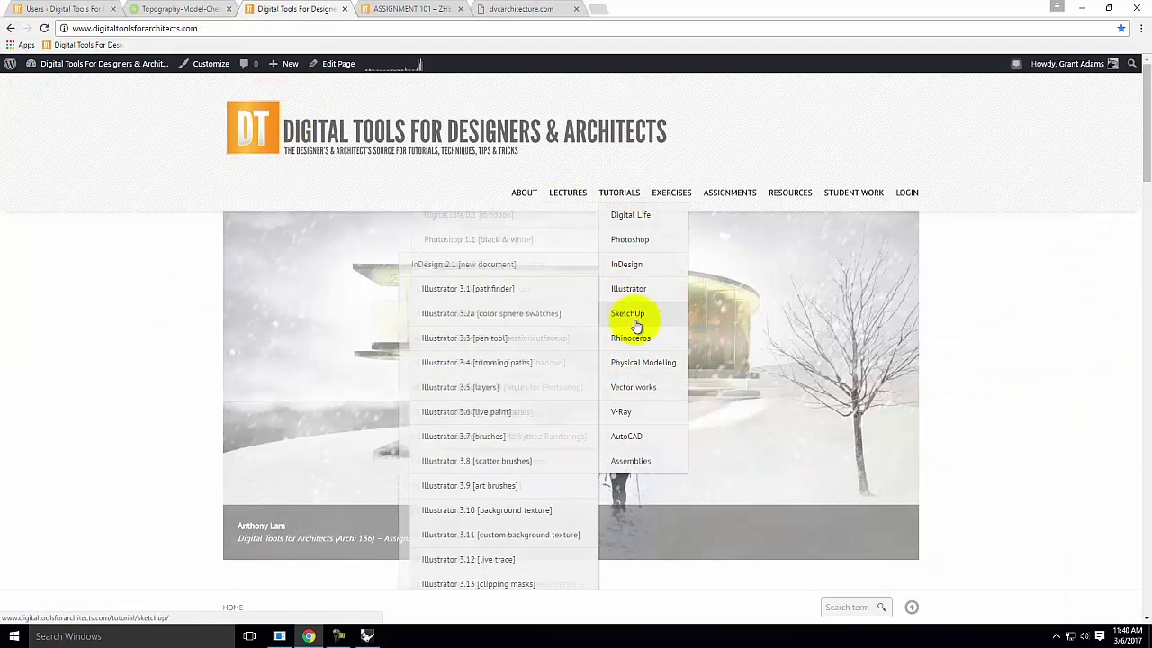
{"action": "mouse_move", "coordinate": [638, 363]}
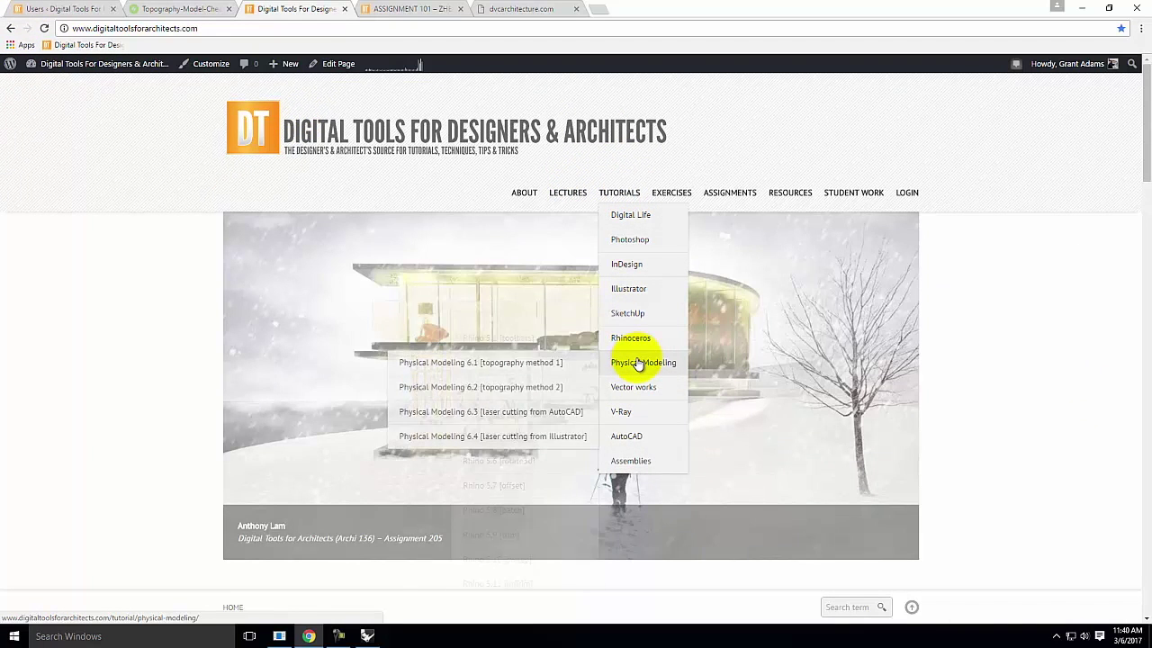
{"action": "left_click", "coordinate": [553, 364]}
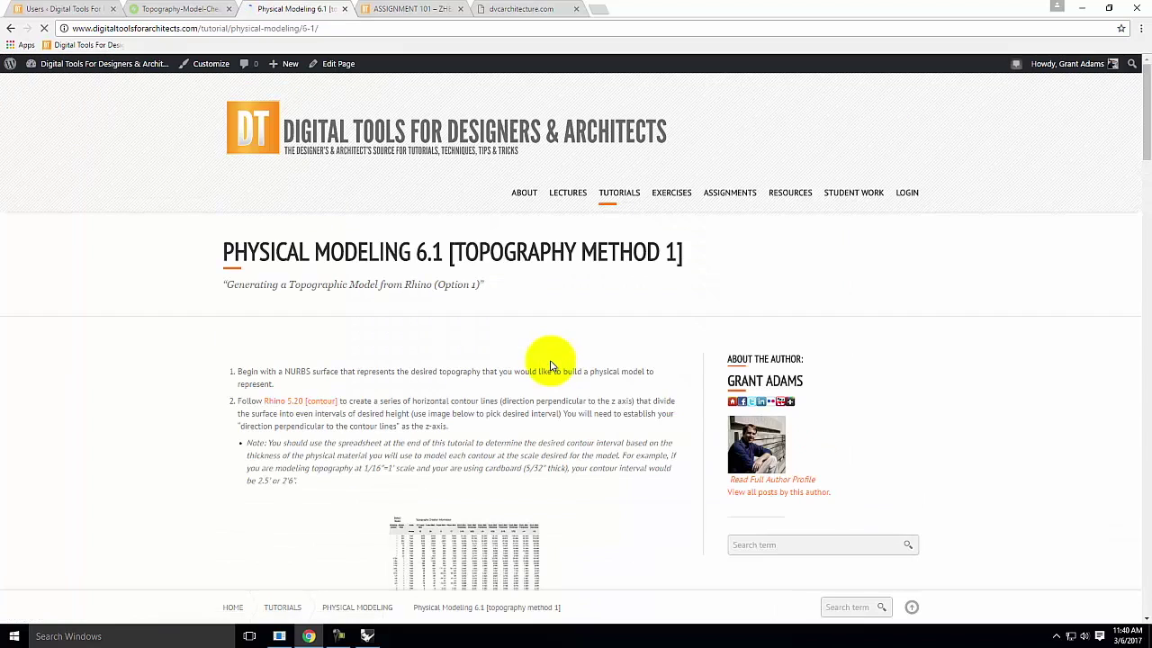
- Review the tutorial's contour layout instructions and video demonstrations, including the physical model assembly, and return to Rhino
{"action": "scroll", "coordinate": [547, 360], "scroll_direction": "down", "scroll_amount": 3}
{"action": "scroll", "coordinate": [494, 360], "scroll_direction": "down", "scroll_amount": 11}
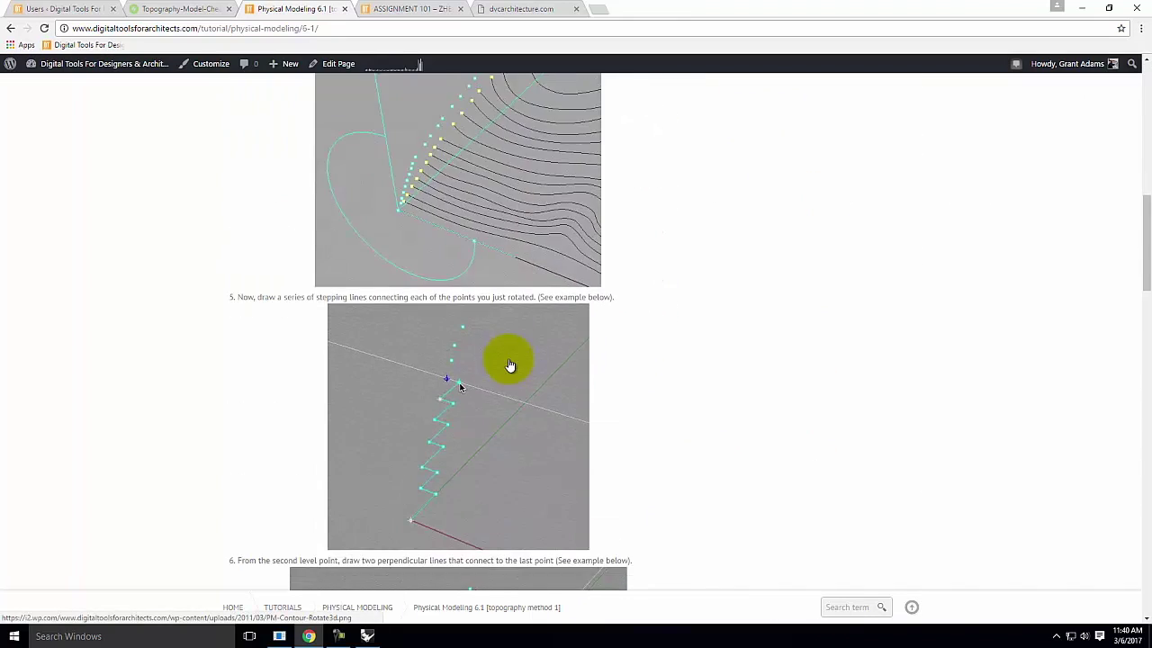
{"action": "scroll", "coordinate": [509, 364], "scroll_direction": "down", "scroll_amount": 6}
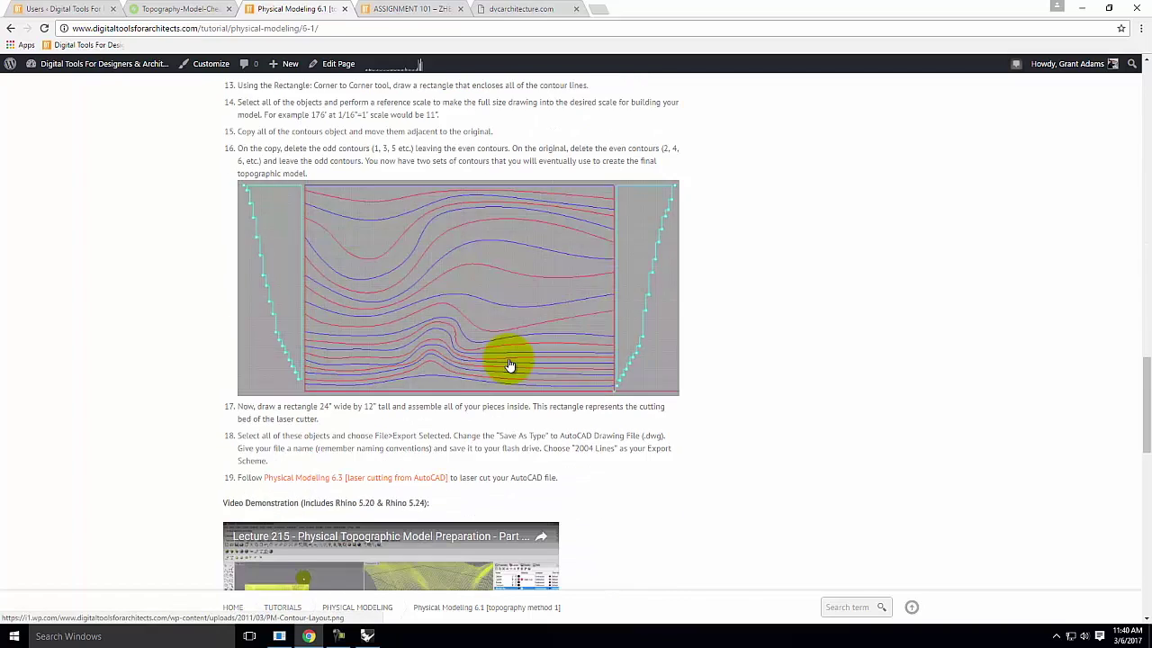
{"action": "scroll", "coordinate": [515, 364], "scroll_direction": "down", "scroll_amount": 3}
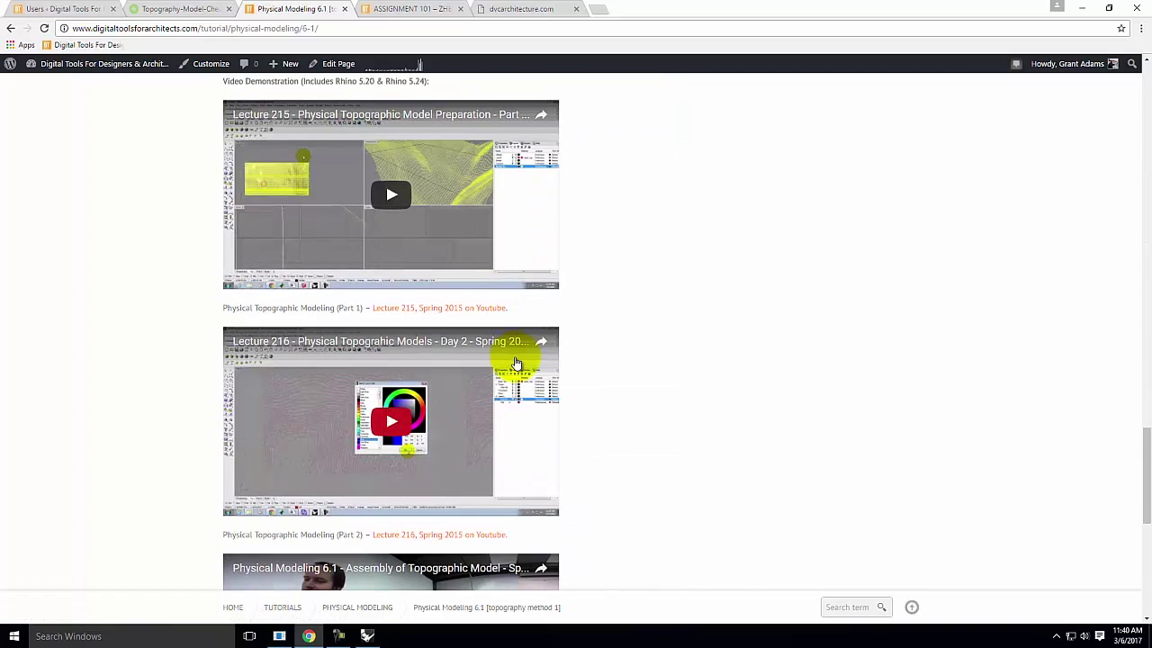
{"action": "scroll", "coordinate": [514, 361], "scroll_direction": "up", "scroll_amount": 3}
{"action": "scroll", "coordinate": [477, 342], "scroll_direction": "down", "scroll_amount": 8}
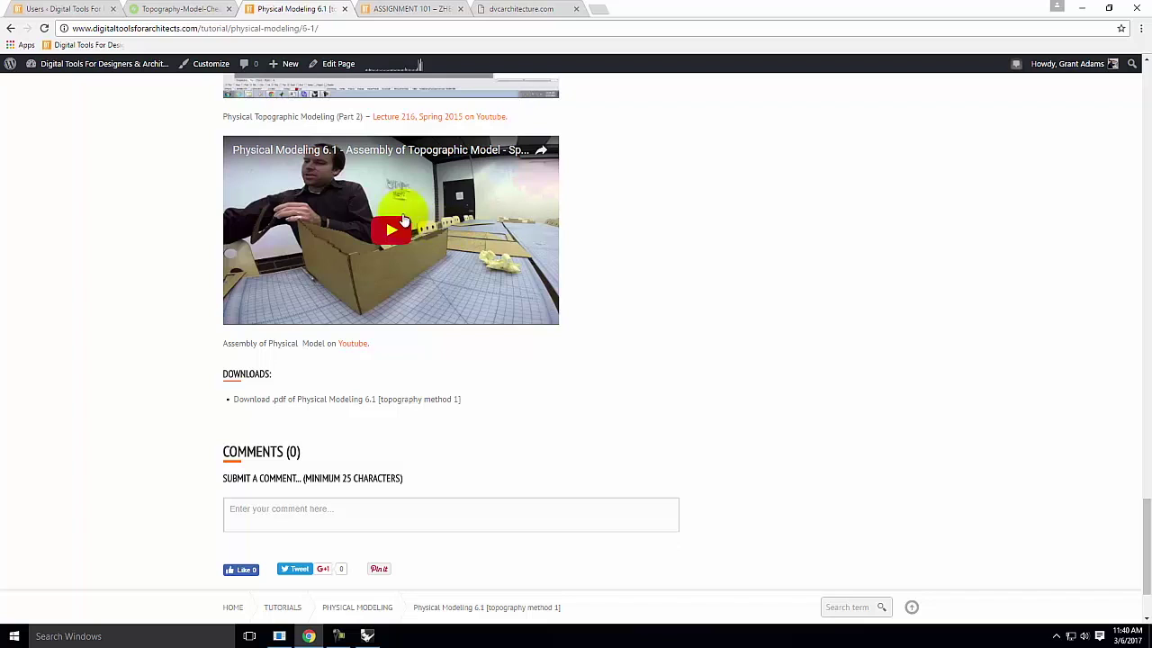
{"action": "scroll", "coordinate": [401, 238], "scroll_direction": "up", "scroll_amount": 3}
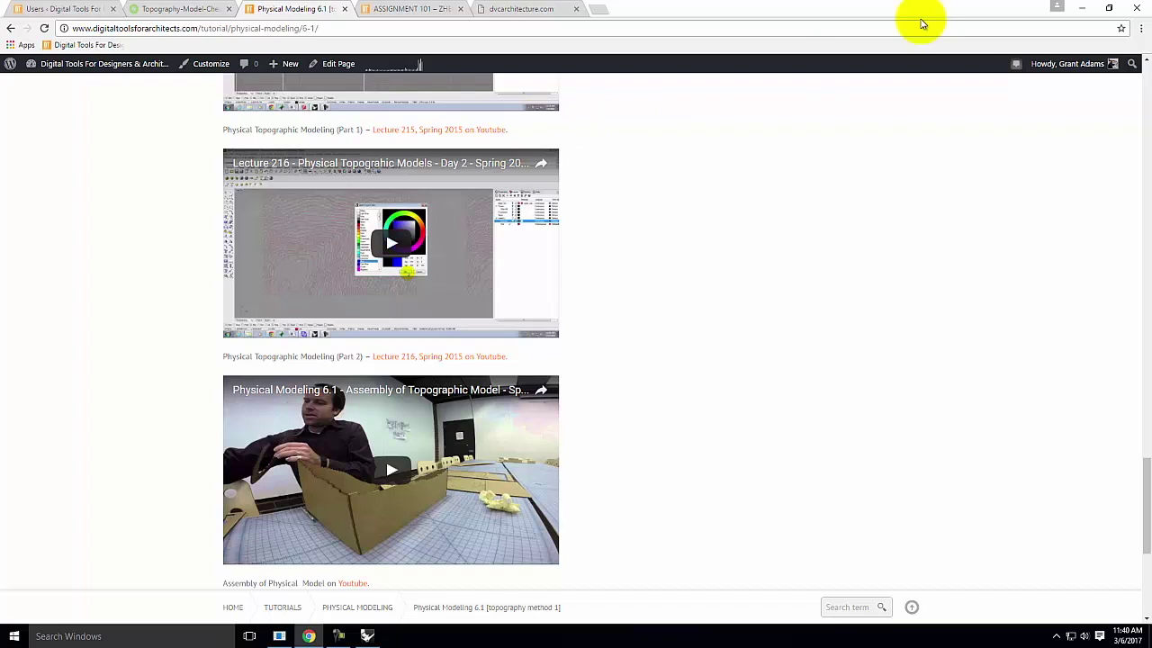
{"action": "left_click", "coordinate": [1081, 9]}
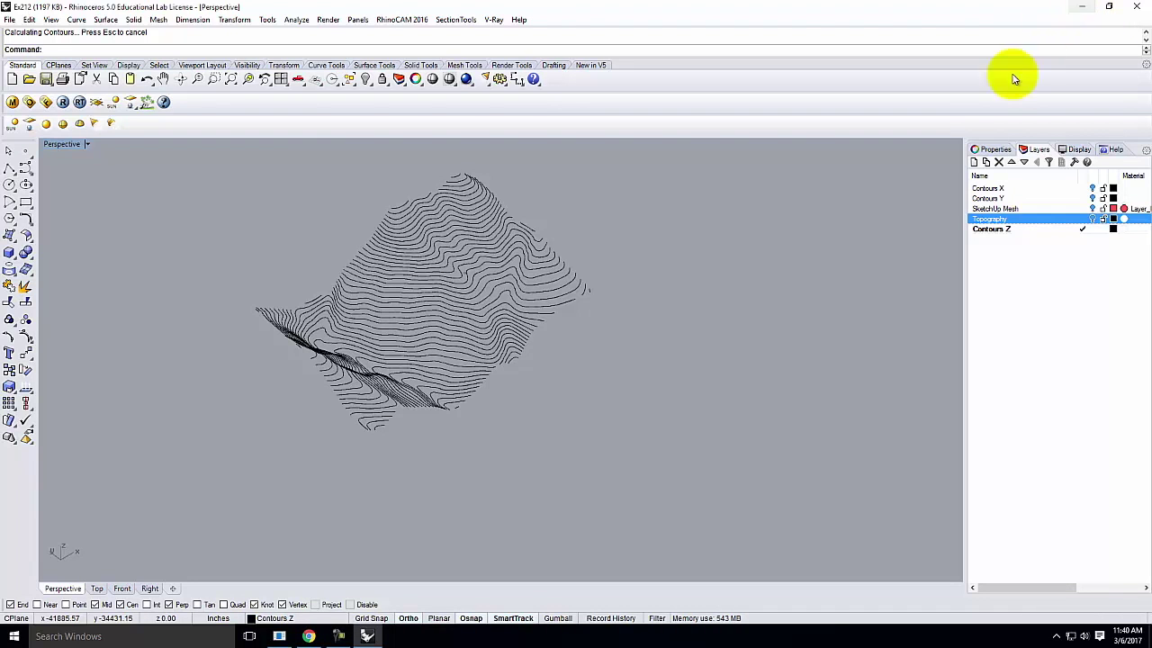
- Start the multiple Points command on the contours and leave End as the only active object snap
{"action": "scroll", "coordinate": [485, 423], "scroll_direction": "up", "scroll_amount": 3}
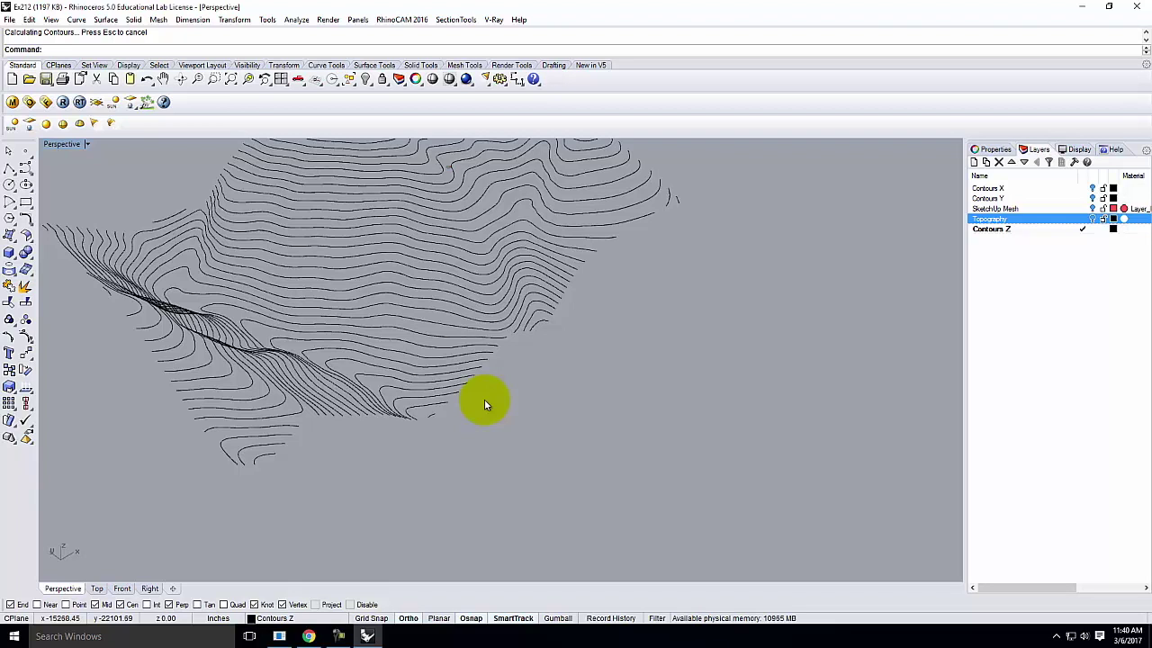
{"action": "mouse_move", "coordinate": [567, 451]}
{"action": "right_mouse_down"}
{"action": "mouse_move", "coordinate": [440, 411]}
{"action": "mouse_move", "coordinate": [285, 419]}
{"action": "mouse_move", "coordinate": [319, 414]}
{"action": "mouse_move", "coordinate": [334, 444]}
{"action": "mouse_move", "coordinate": [607, 419]}
{"action": "mouse_move", "coordinate": [661, 547]}
{"action": "right_mouse_up"}
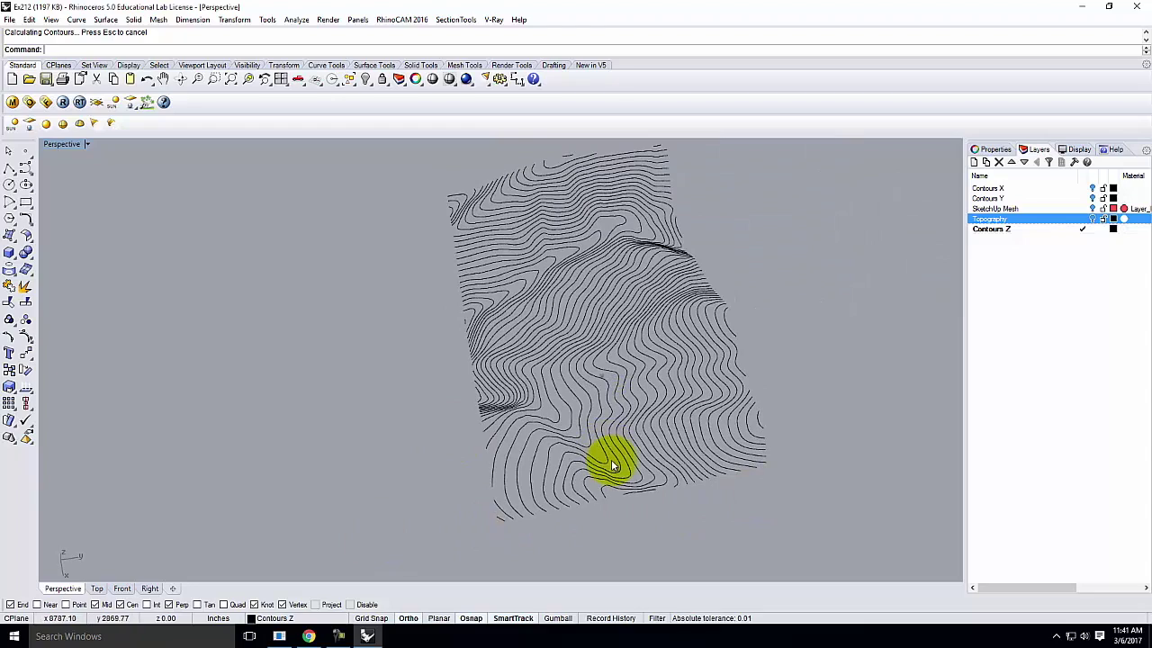
{"action": "right_click_drag", "start_coordinate": [644, 484], "coordinate": [744, 432]}
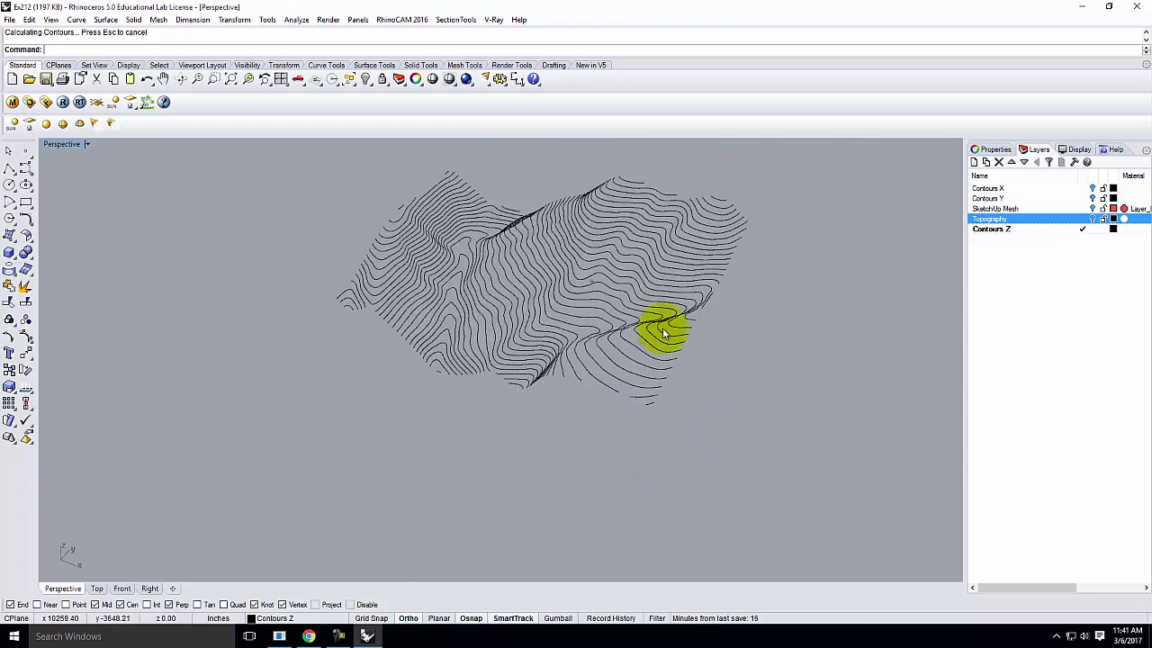
{"action": "scroll", "coordinate": [689, 375], "scroll_direction": "up", "scroll_amount": 4}
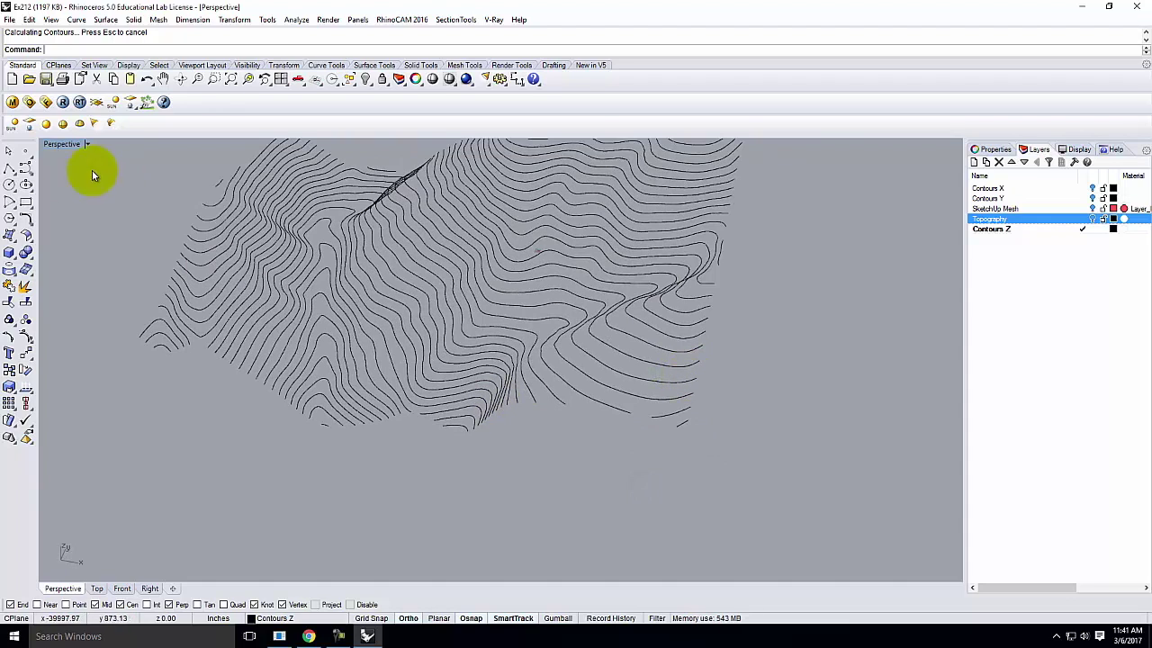
{"action": "right_click", "coordinate": [28, 155]}
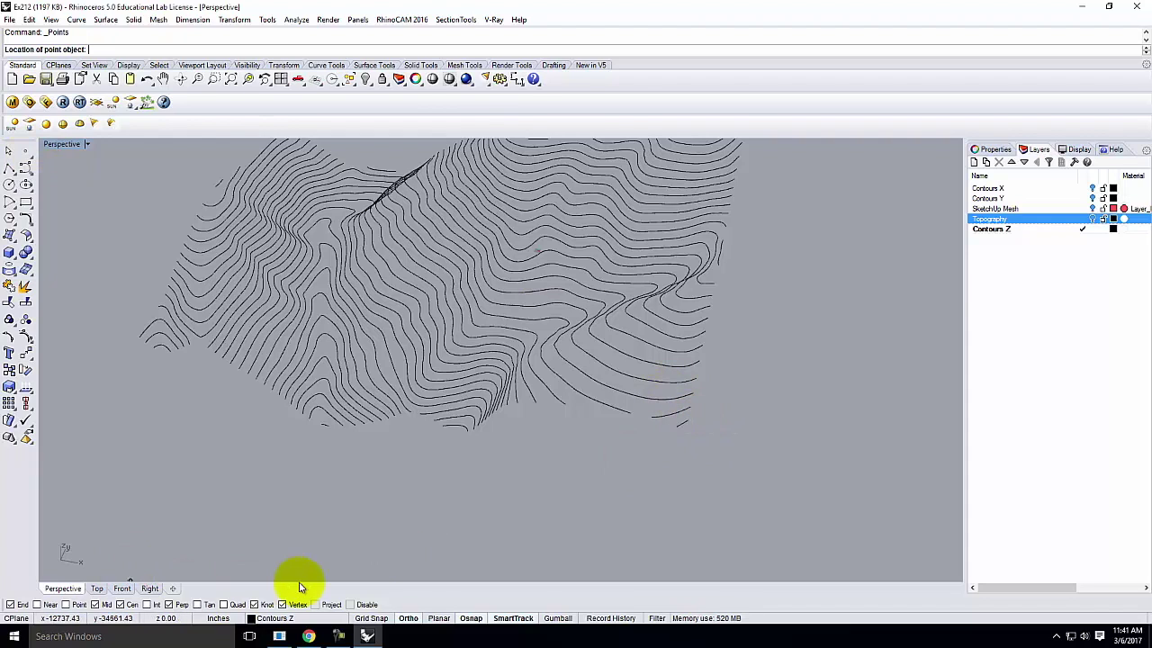
{"action": "left_click", "coordinate": [255, 605]}
{"action": "left_click", "coordinate": [281, 604]}
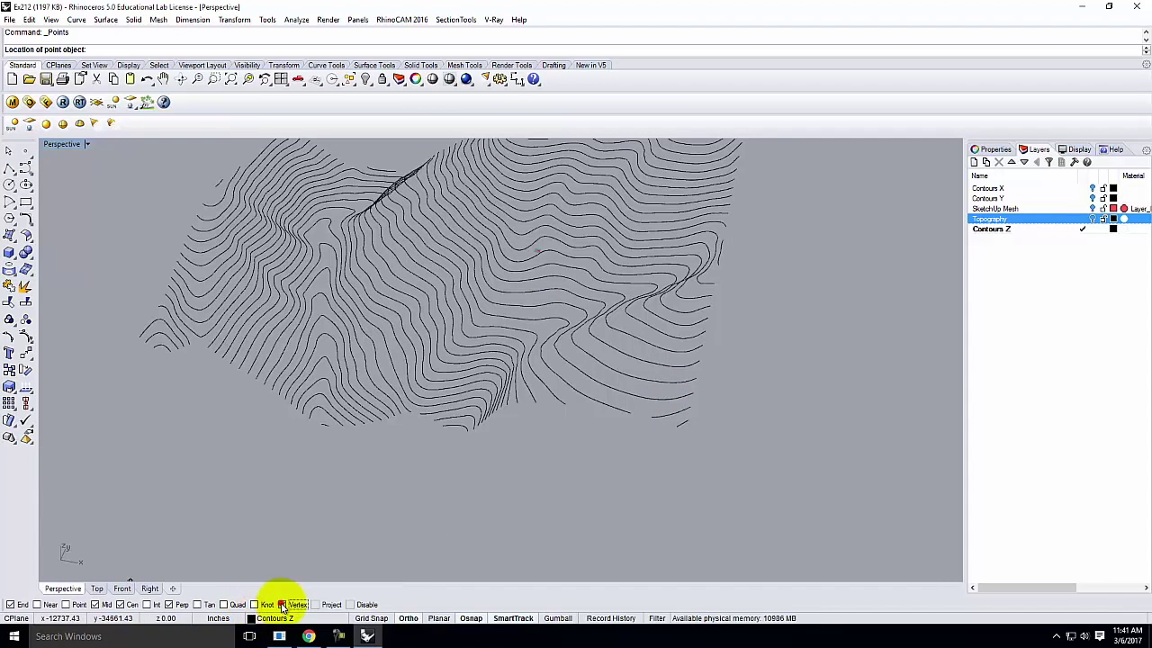
{"action": "left_click", "coordinate": [119, 605]}
{"action": "left_click", "coordinate": [95, 604]}
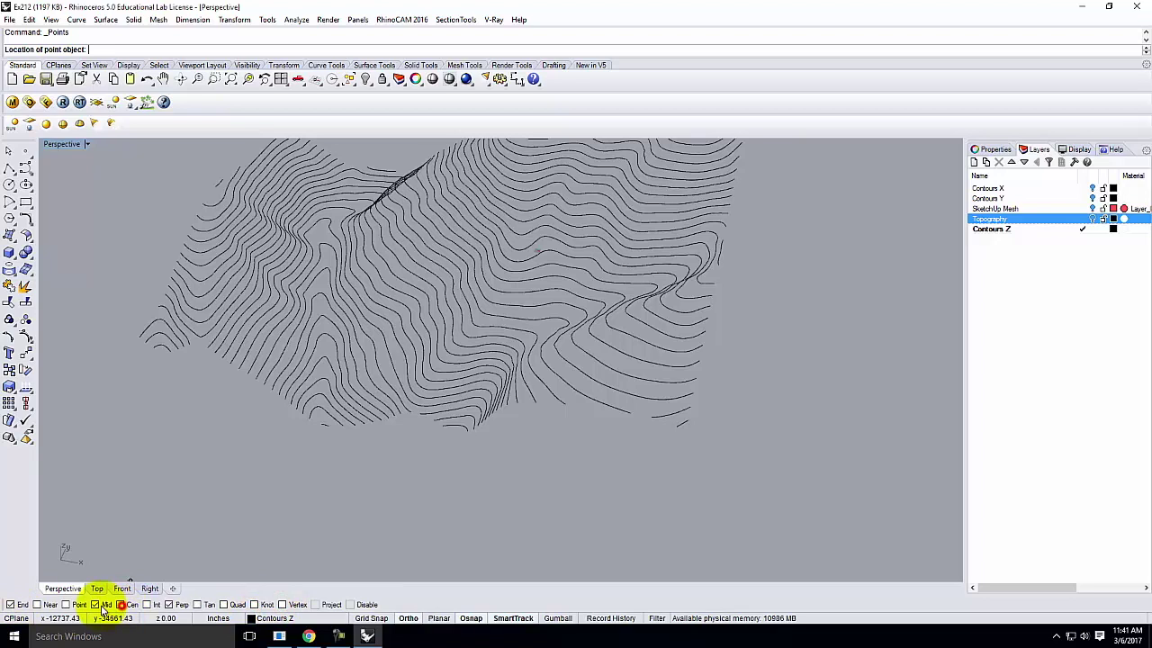
{"action": "left_click", "coordinate": [170, 606]}
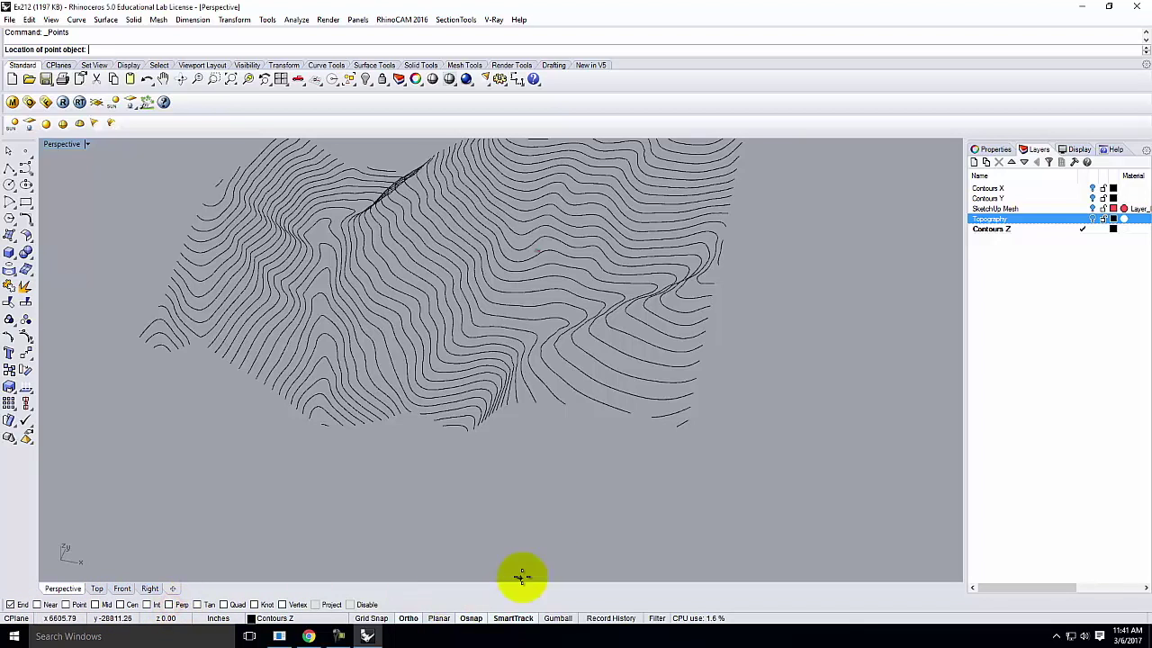
- Place a point at the end of each successive contour along one side edge of the topography and finish the command
{"action": "left_click", "coordinate": [694, 416]}
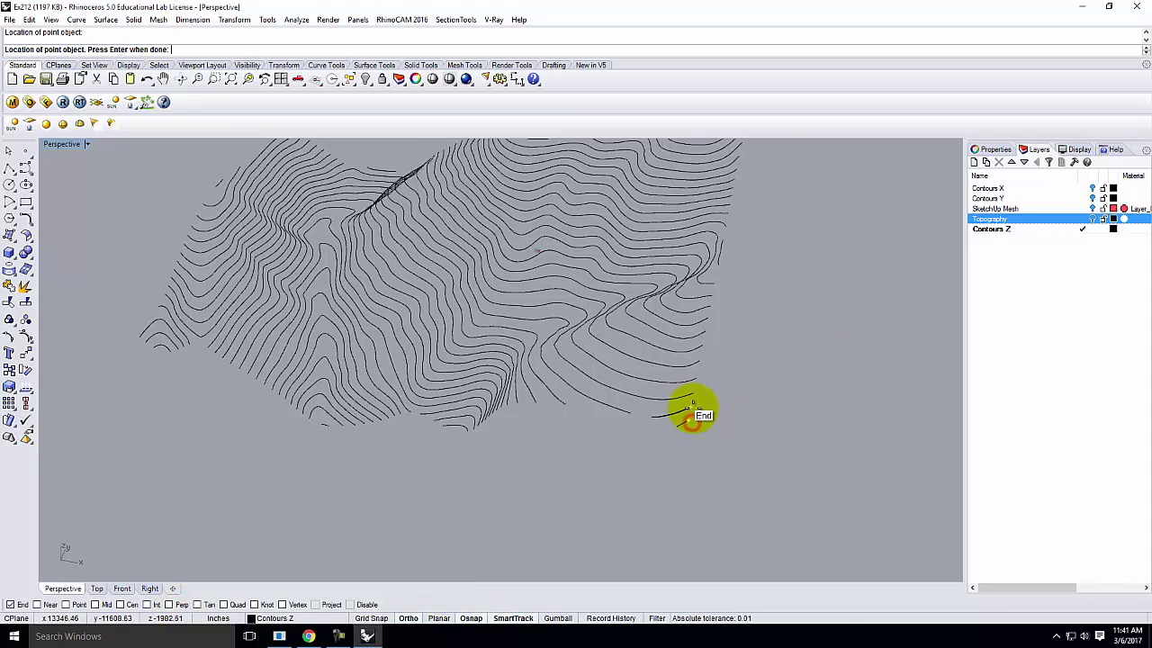
{"action": "left_click", "coordinate": [690, 402]}
{"action": "left_click", "coordinate": [692, 393]}
{"action": "left_click", "coordinate": [701, 382]}
{"action": "left_click", "coordinate": [701, 362]}
{"action": "left_click", "coordinate": [704, 347]}
{"action": "left_click", "coordinate": [710, 331]}
{"action": "left_click", "coordinate": [711, 307]}
{"action": "left_click", "coordinate": [711, 297]}
{"action": "left_click", "coordinate": [715, 285]}
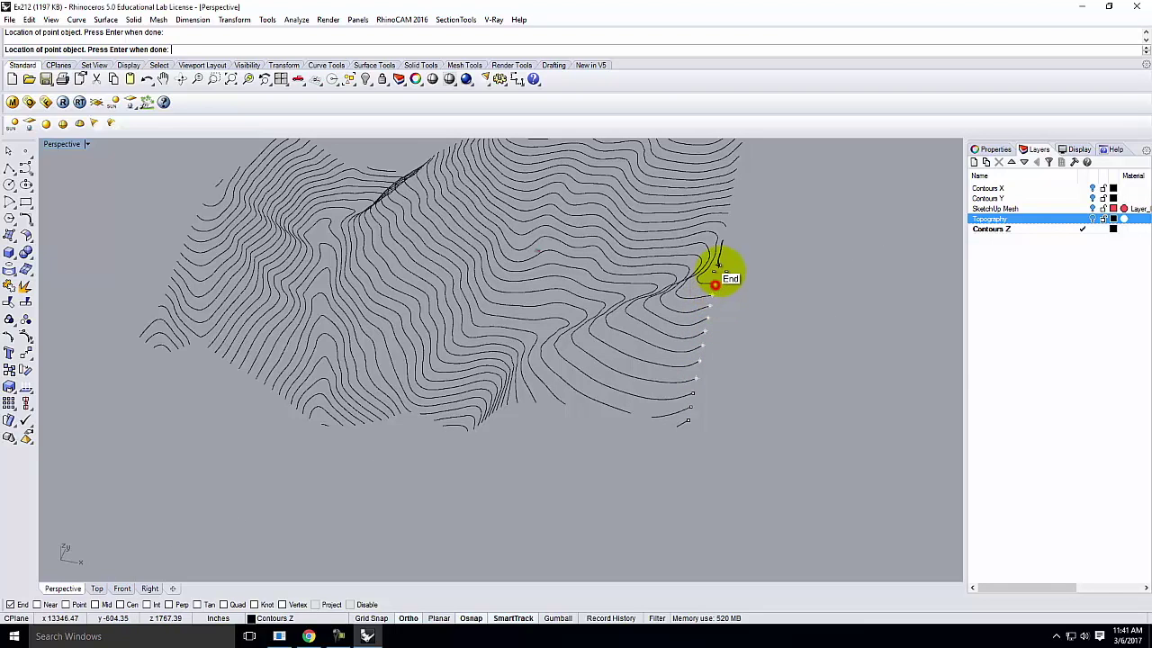
{"action": "left_click", "coordinate": [720, 269]}
{"action": "left_click", "coordinate": [721, 245]}
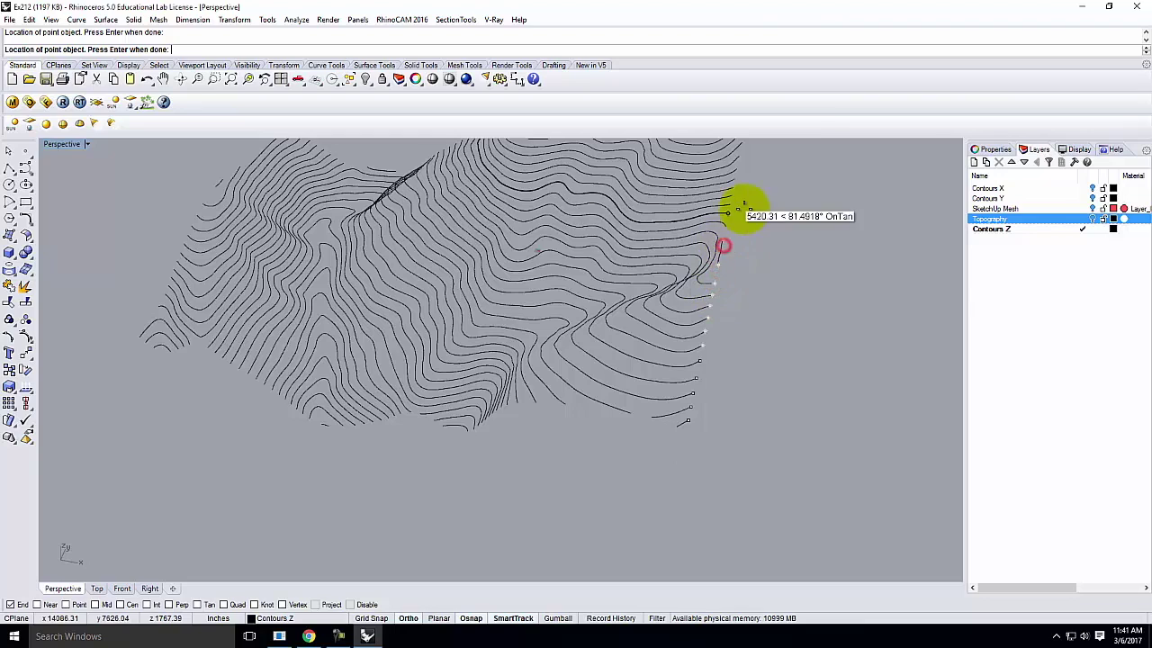
{"action": "left_click", "coordinate": [725, 225]}
{"action": "left_click", "coordinate": [732, 206]}
{"action": "left_click", "coordinate": [734, 196]}
{"action": "left_click", "coordinate": [732, 187]}
{"action": "left_click", "coordinate": [733, 180]}
{"action": "left_click", "coordinate": [736, 171]}
{"action": "left_click", "coordinate": [740, 160]}
{"action": "scroll", "coordinate": [643, 321], "scroll_direction": "down", "scroll_amount": 3}
{"action": "scroll", "coordinate": [741, 187], "scroll_direction": "up", "scroll_amount": 6}
{"action": "left_click", "coordinate": [646, 267]}
{"action": "mouse_move", "coordinate": [751, 244]}
{"action": "right_mouse_down"}
{"action": "mouse_move", "coordinate": [633, 247]}
{"action": "mouse_move", "coordinate": [620, 234]}
{"action": "mouse_move", "coordinate": [642, 319]}
{"action": "mouse_move", "coordinate": [666, 342]}
{"action": "mouse_move", "coordinate": [666, 283]}
{"action": "mouse_move", "coordinate": [753, 264]}
{"action": "right_mouse_up"}
{"action": "scroll", "coordinate": [745, 385], "scroll_direction": "down", "scroll_amount": 3}
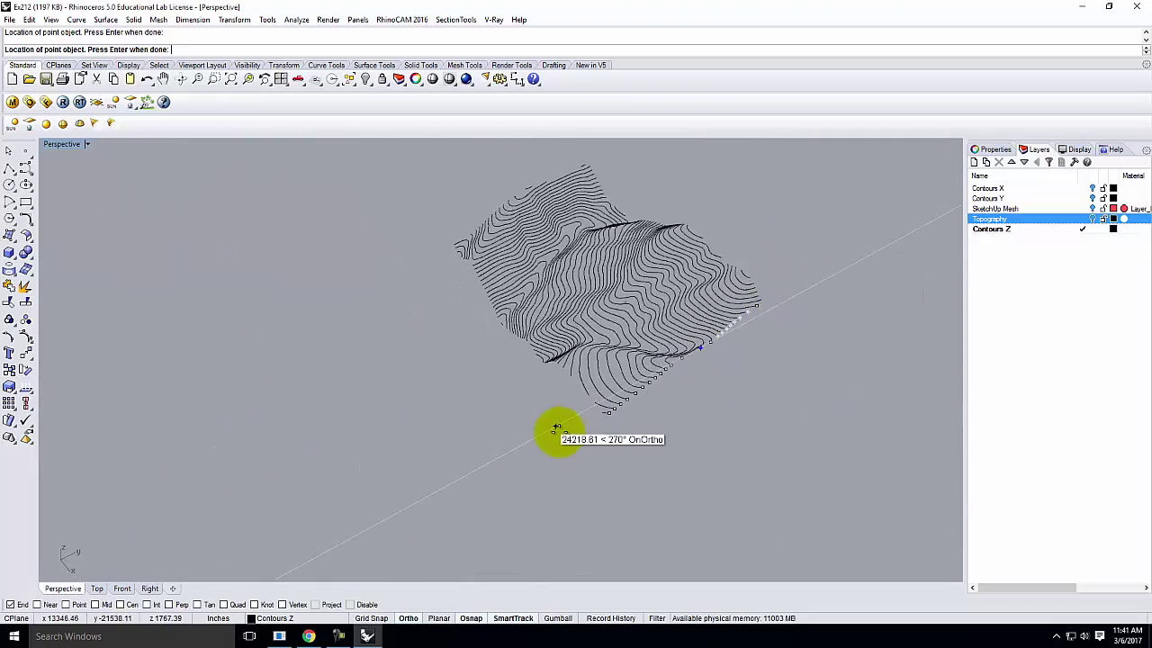
{"action": "right_click", "coordinate": [635, 435]}
{"action": "left_click", "coordinate": [11, 151]}
- Select the whole row of points along the side edge, leaving out the short contour curves caught with them
{"action": "scroll", "coordinate": [772, 336], "scroll_direction": "up", "scroll_amount": 5}
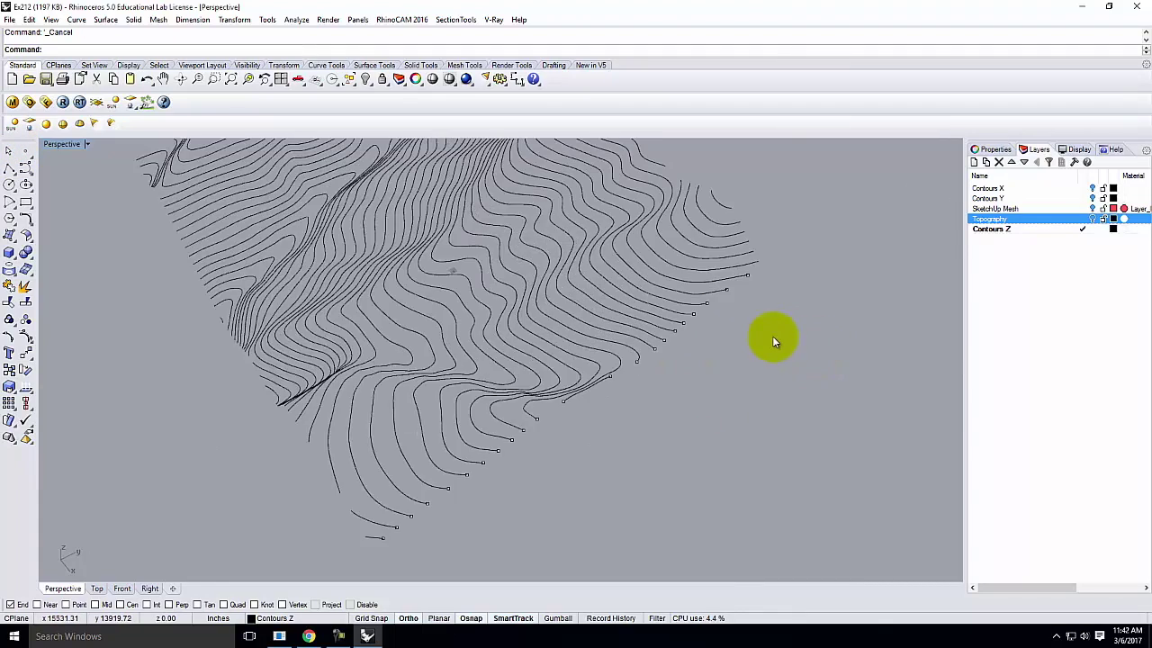
{"action": "right_click_drag", "start_coordinate": [823, 347], "coordinate": [514, 561]}
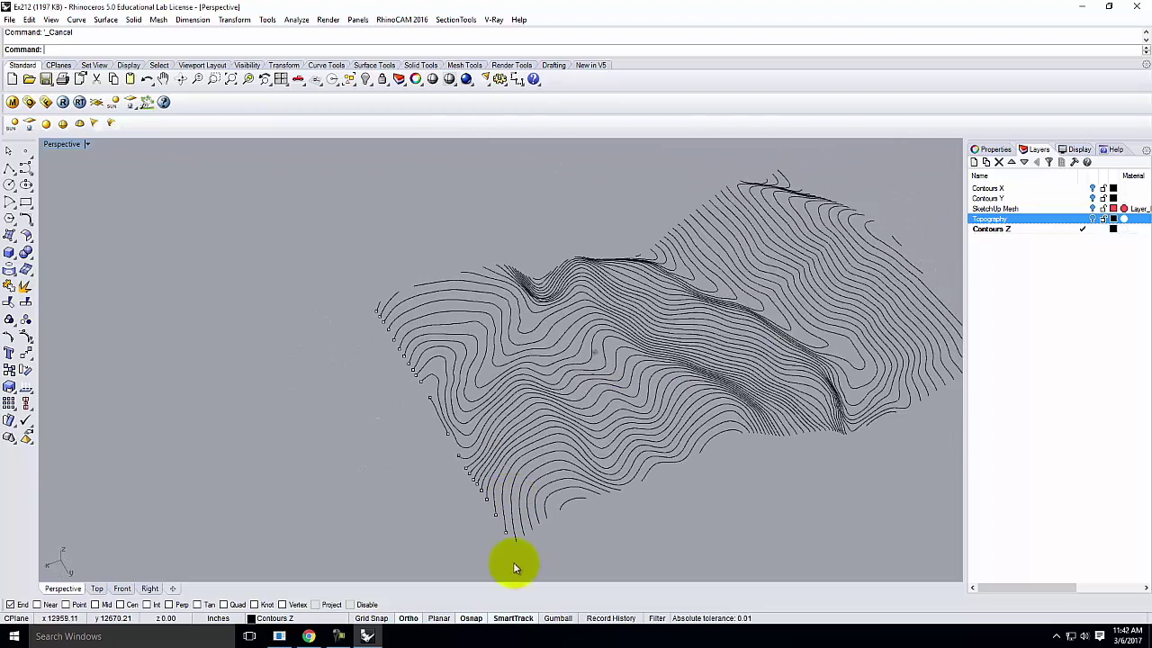
{"action": "scroll", "coordinate": [518, 547], "scroll_direction": "up", "scroll_amount": 3}
{"action": "left_click", "coordinate": [514, 542]}
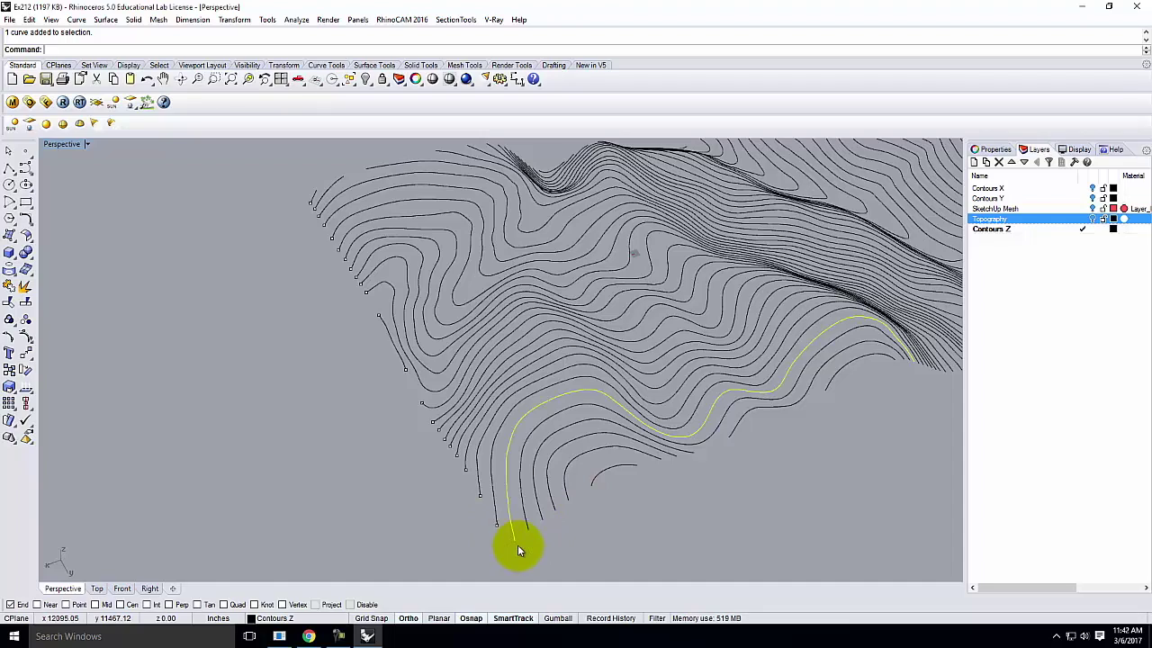
{"action": "scroll", "coordinate": [540, 468], "scroll_direction": "down", "scroll_amount": 3}
{"action": "right_click_drag", "start_coordinate": [442, 450], "coordinate": [444, 490]}
{"action": "right_click_drag", "start_coordinate": [528, 433], "coordinate": [702, 393]}
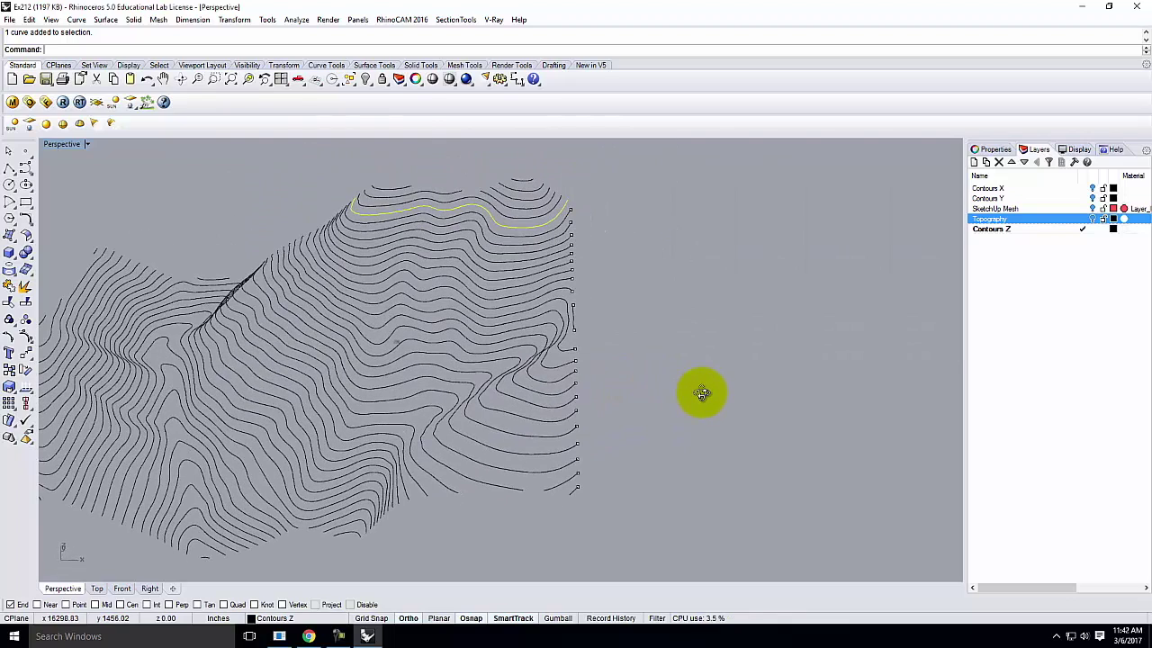
{"action": "left_click_drag", "start_coordinate": [565, 173], "coordinate": [627, 555]}
{"action": "scroll", "coordinate": [572, 344], "scroll_direction": "up", "scroll_amount": 2}
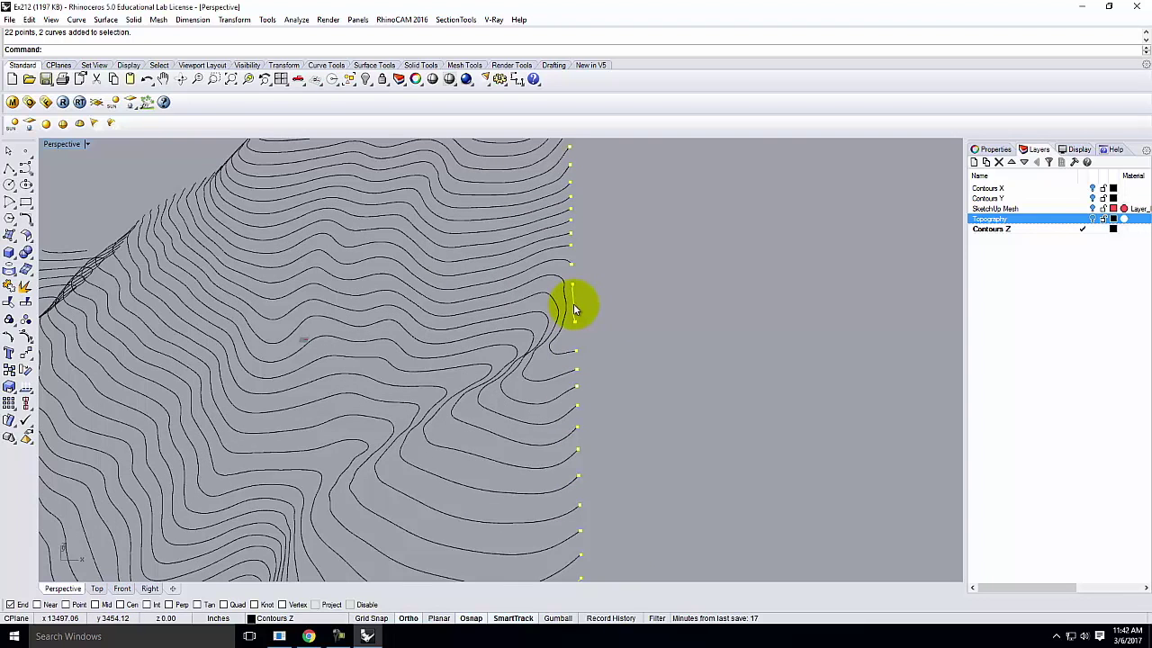
{"action": "scroll", "coordinate": [597, 381], "scroll_direction": "down", "scroll_amount": 5}
{"action": "scroll", "coordinate": [594, 382], "scroll_direction": "up", "scroll_amount": 6}
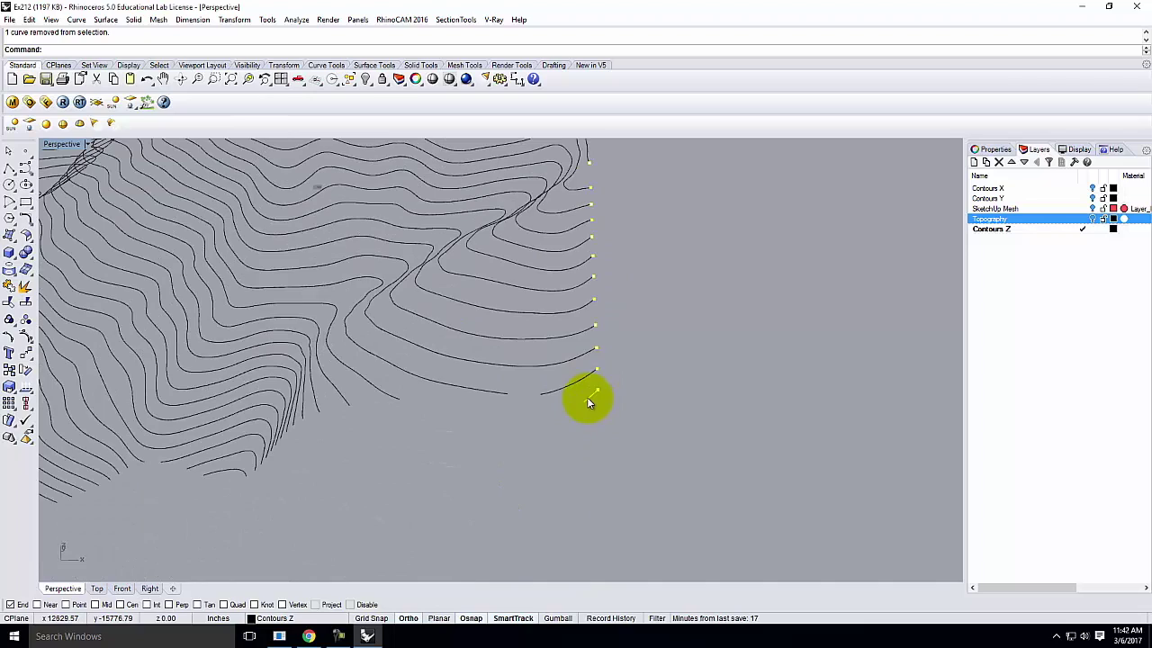
- Rotate the selected points in 3D about an axis along the side edge from the lowest point, laying them flat beside the contours
{"action": "right_click_drag", "start_coordinate": [691, 390], "coordinate": [649, 365]}
{"action": "scroll", "coordinate": [649, 366], "scroll_direction": "up", "scroll_amount": 2}
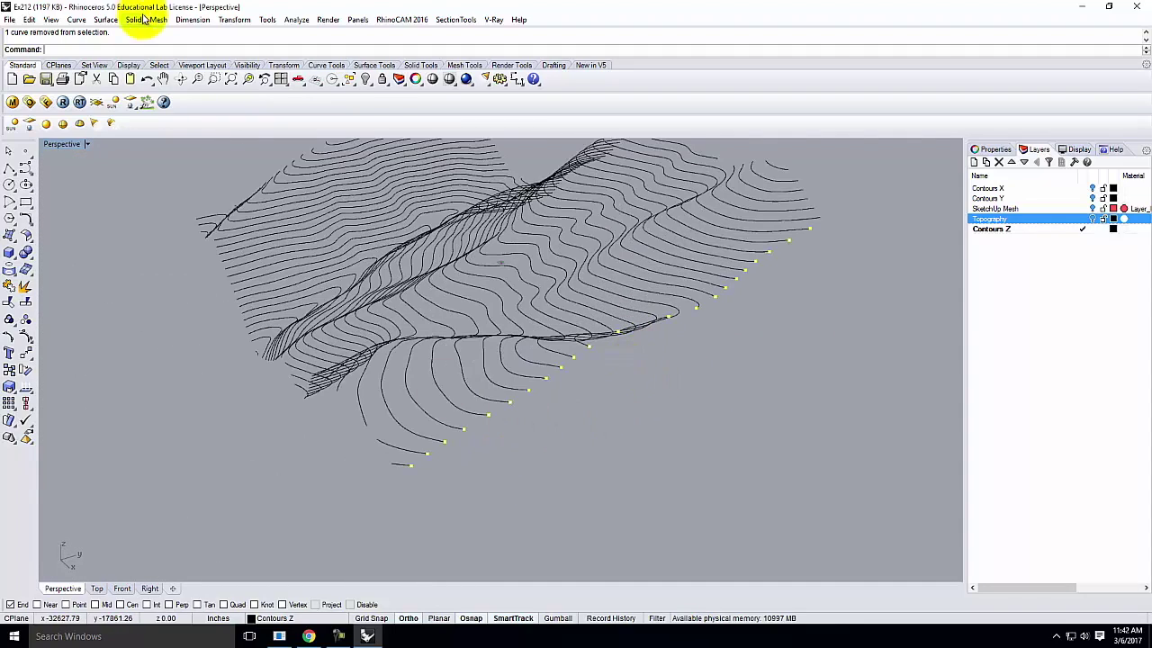
{"action": "left_click", "coordinate": [76, 19]}
{"action": "mouse_move", "coordinate": [201, 23]}
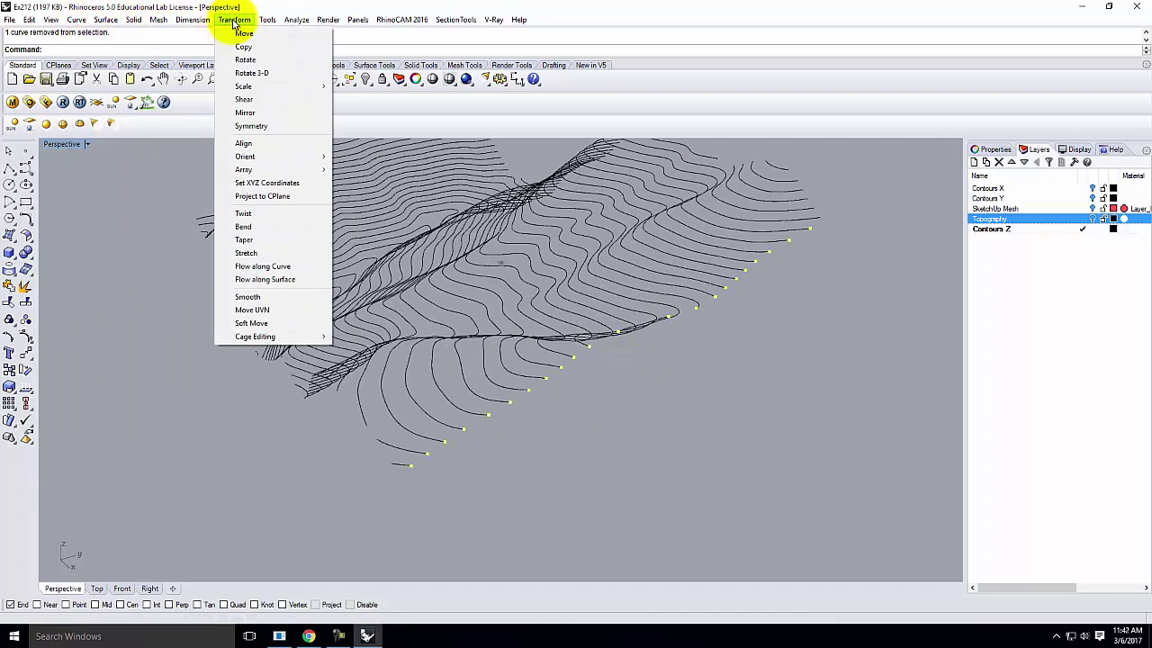
{"action": "left_click", "coordinate": [248, 79]}
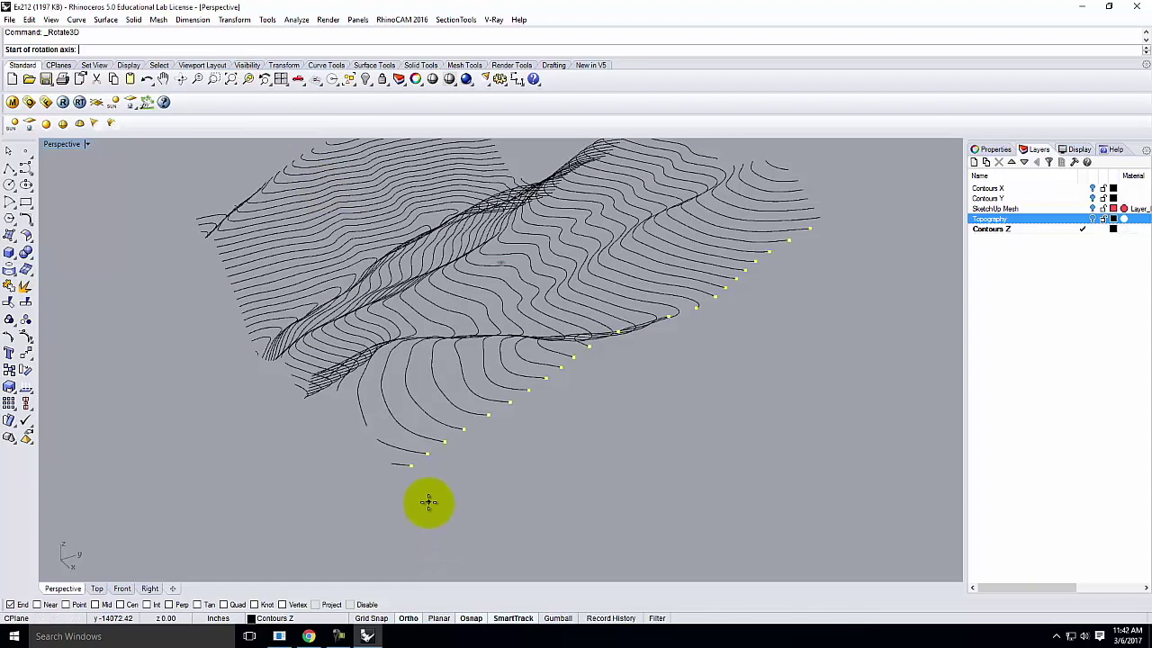
{"action": "left_click", "coordinate": [412, 466]}
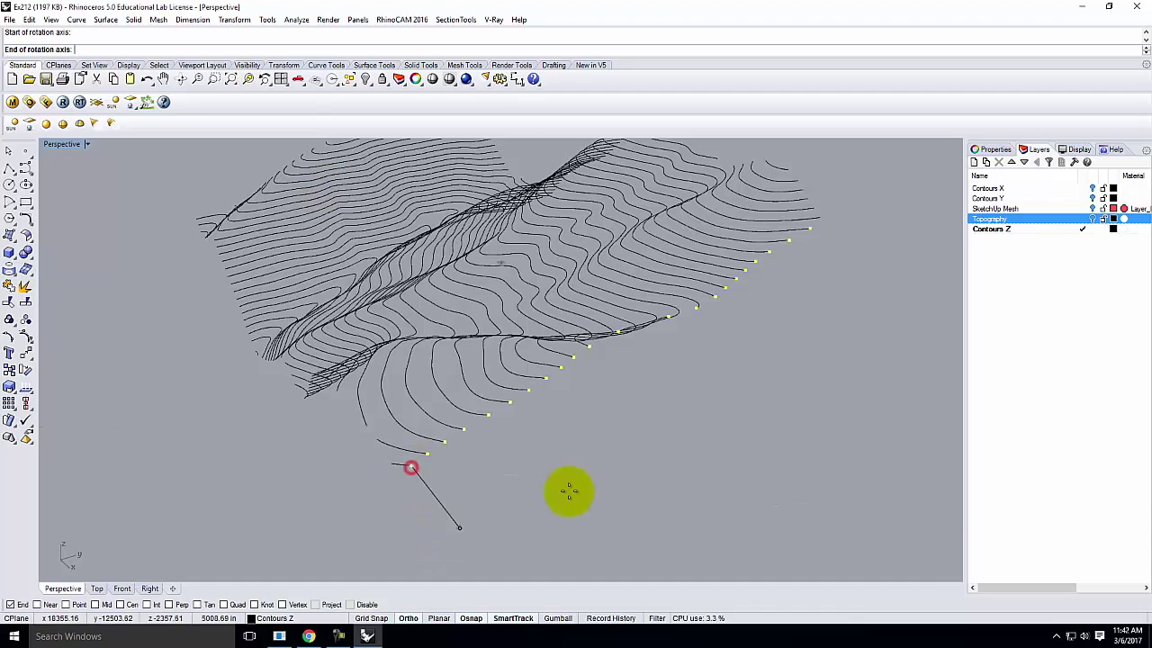
{"action": "scroll", "coordinate": [330, 519], "scroll_direction": "down", "scroll_amount": 5}
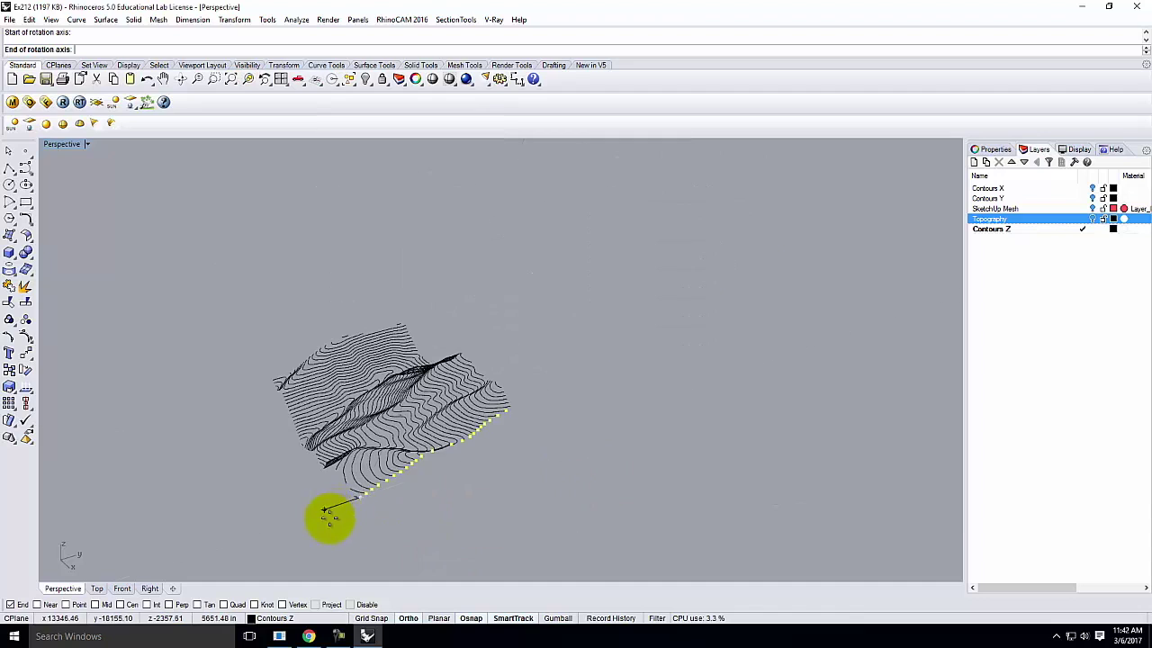
{"action": "left_click", "coordinate": [718, 434]}
{"action": "left_click", "coordinate": [316, 193]}
{"action": "left_click", "coordinate": [645, 474]}
{"action": "right_click_drag", "start_coordinate": [644, 472], "coordinate": [511, 432]}
{"action": "right_click_drag", "start_coordinate": [509, 545], "coordinate": [462, 535]}
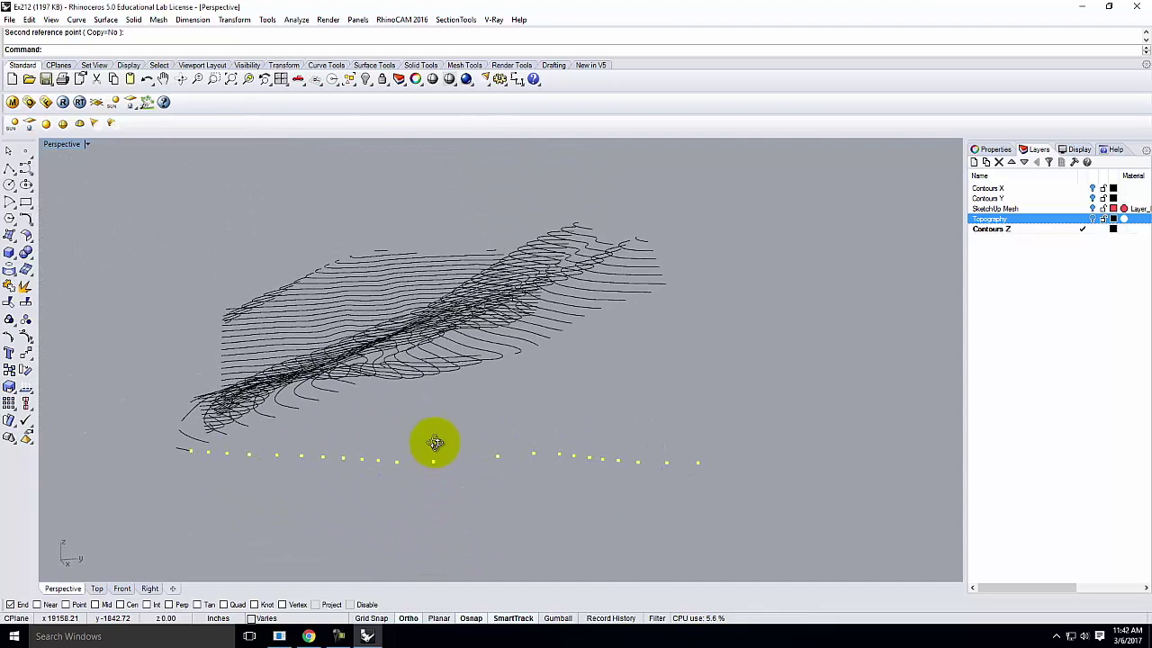
{"action": "right_click_drag", "start_coordinate": [208, 455], "coordinate": [257, 470]}
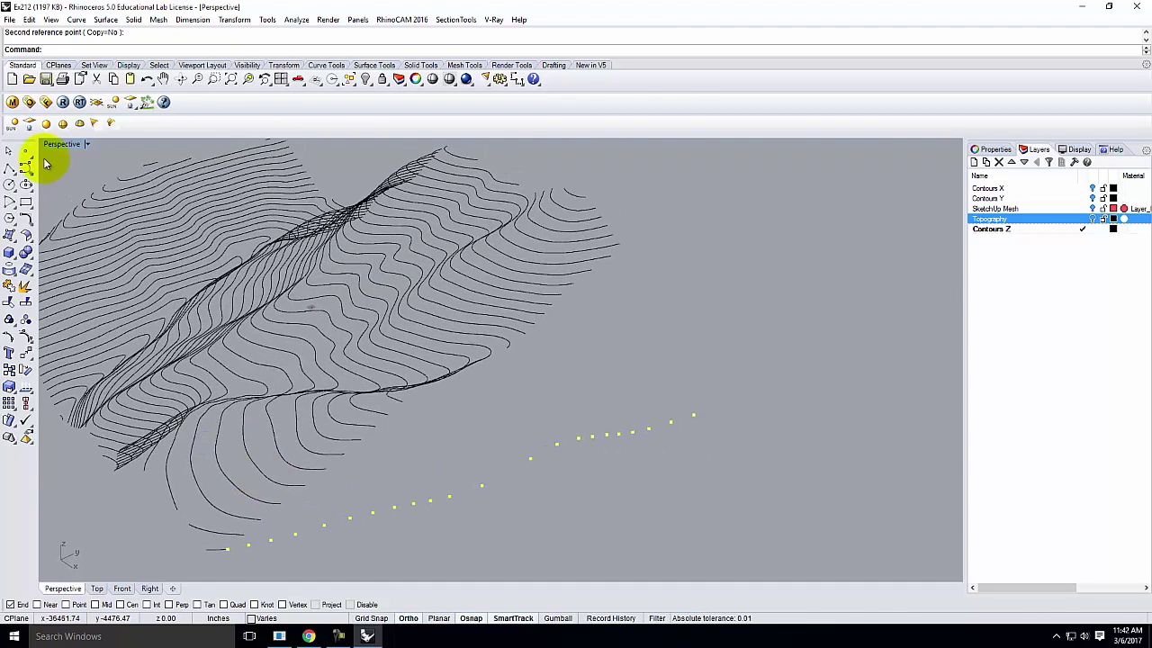
- Create a layer named Side 1, color it red, and make it the current layer
{"action": "left_click", "coordinate": [974, 162]}
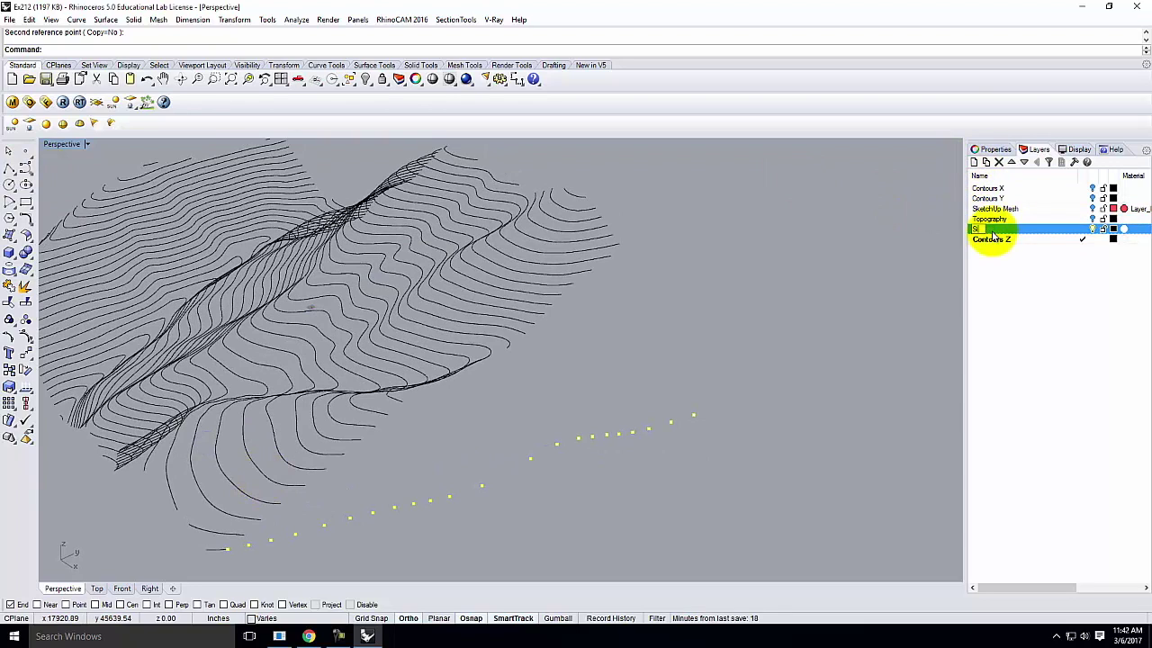
{"action": "type", "text": "Side 11"}
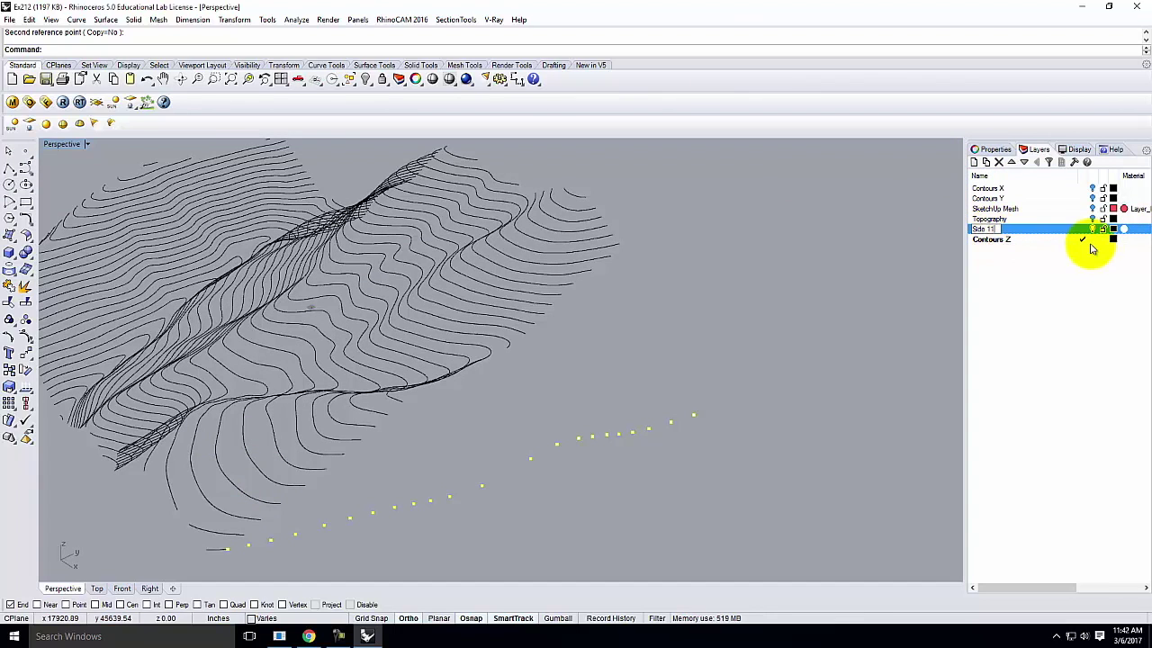
{"action": "left_click", "coordinate": [1116, 231]}
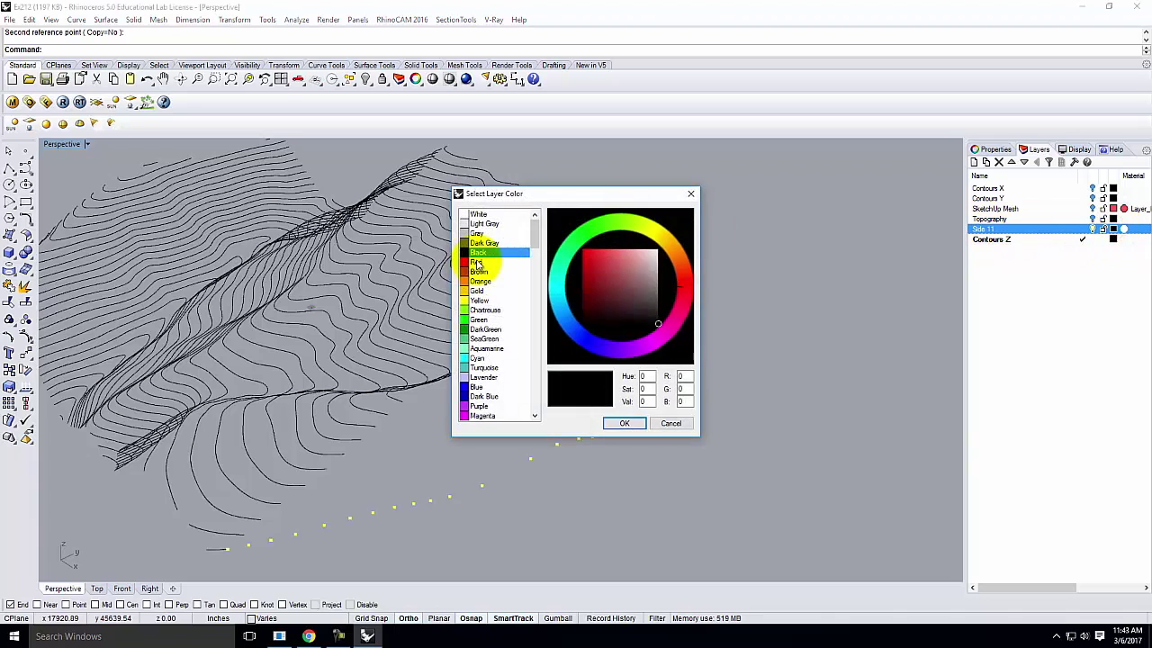
{"action": "left_click", "coordinate": [486, 262]}
{"action": "left_click", "coordinate": [624, 423]}
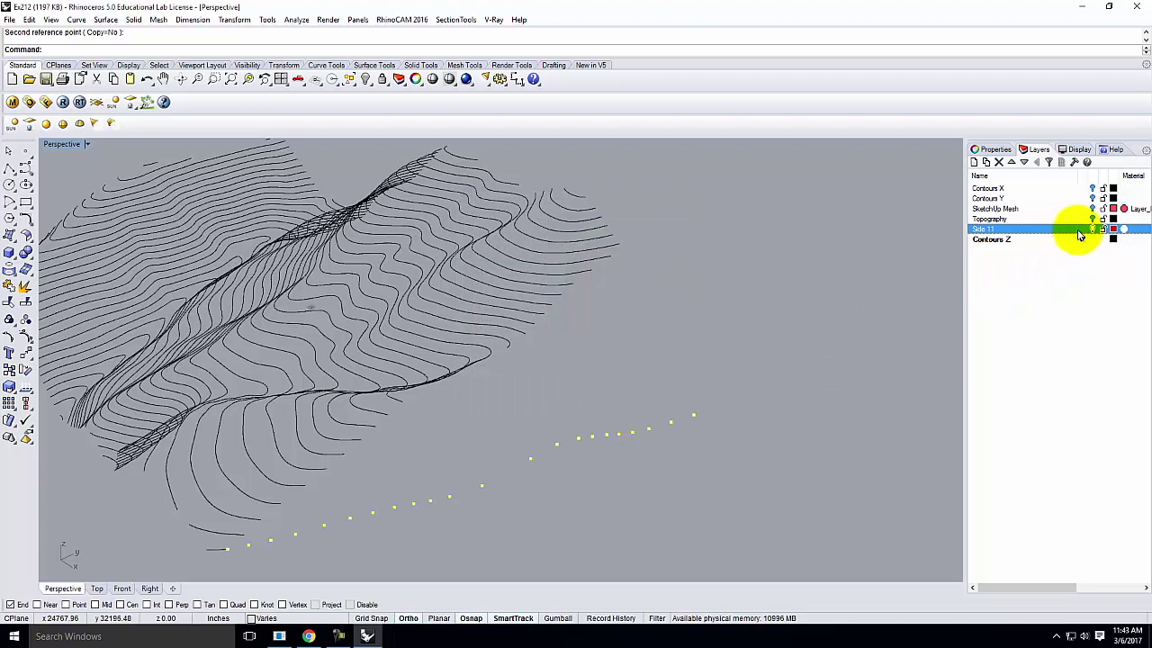
{"action": "left_click", "coordinate": [1083, 230]}
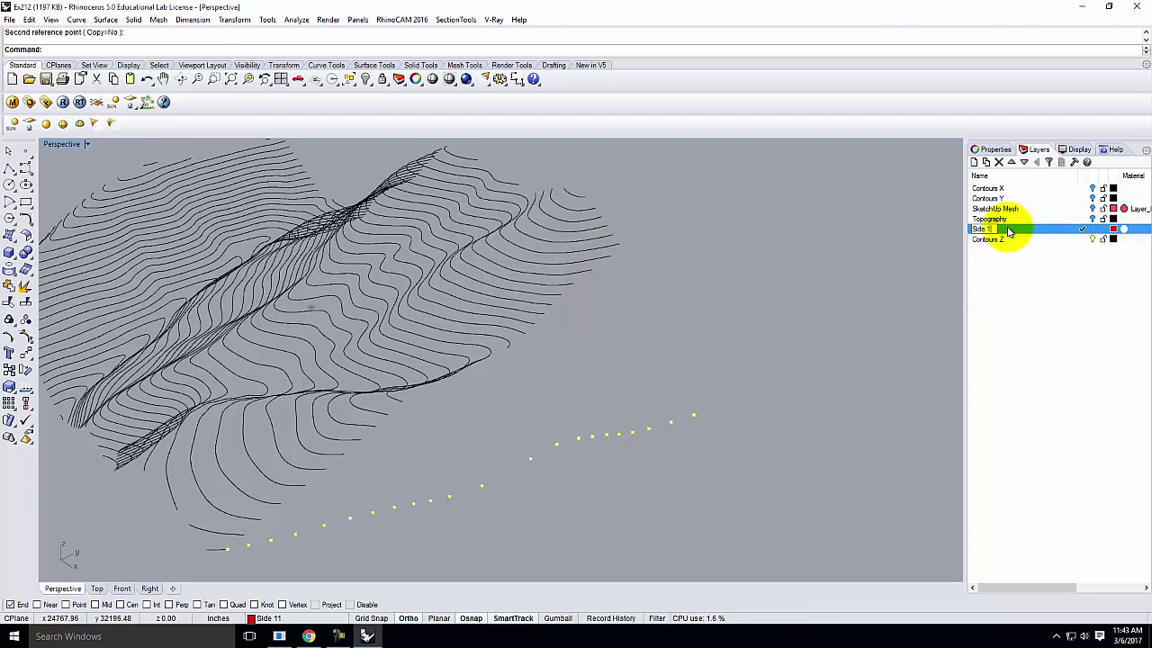
{"action": "left_click", "coordinate": [1049, 314]}
- Start a polyline at the lowest flattened point with Ortho on and the End, Point and Perp snaps enabled
{"action": "right_click_drag", "start_coordinate": [558, 355], "coordinate": [450, 468]}
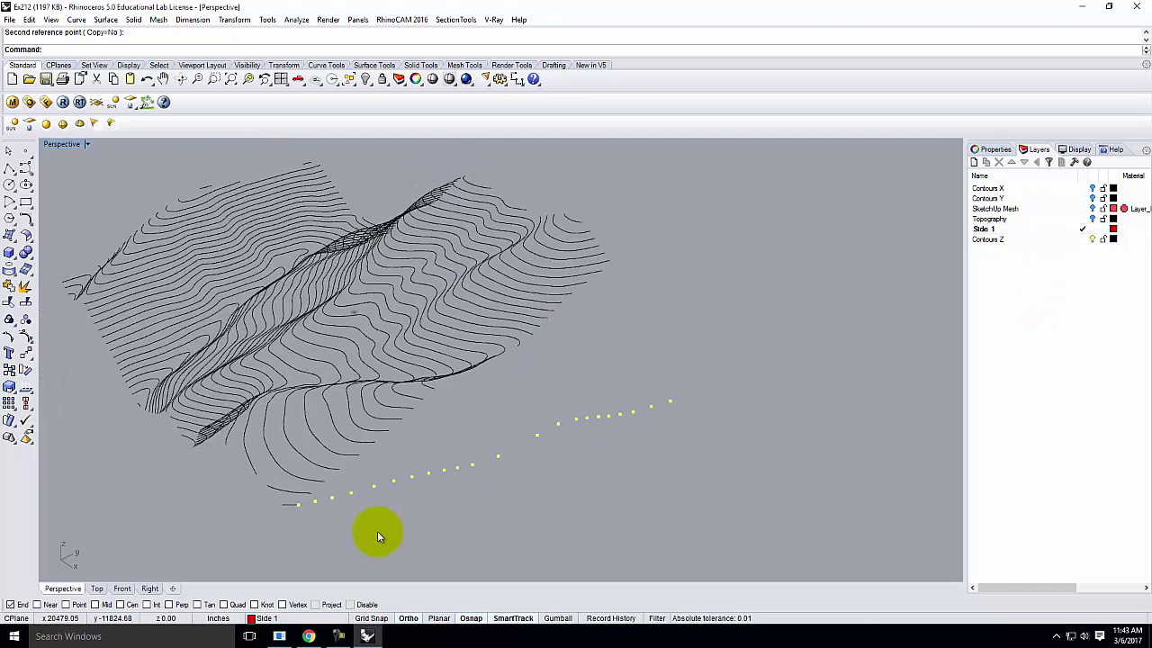
{"action": "scroll", "coordinate": [377, 535], "scroll_direction": "up", "scroll_amount": 3}
{"action": "left_click", "coordinate": [8, 170]}
{"action": "left_click", "coordinate": [272, 477]}
{"action": "right_click_drag", "start_coordinate": [270, 478], "coordinate": [303, 483]}
{"action": "scroll", "coordinate": [418, 531], "scroll_direction": "up", "scroll_amount": 5}
{"action": "scroll", "coordinate": [416, 530], "scroll_direction": "up", "scroll_amount": 3}
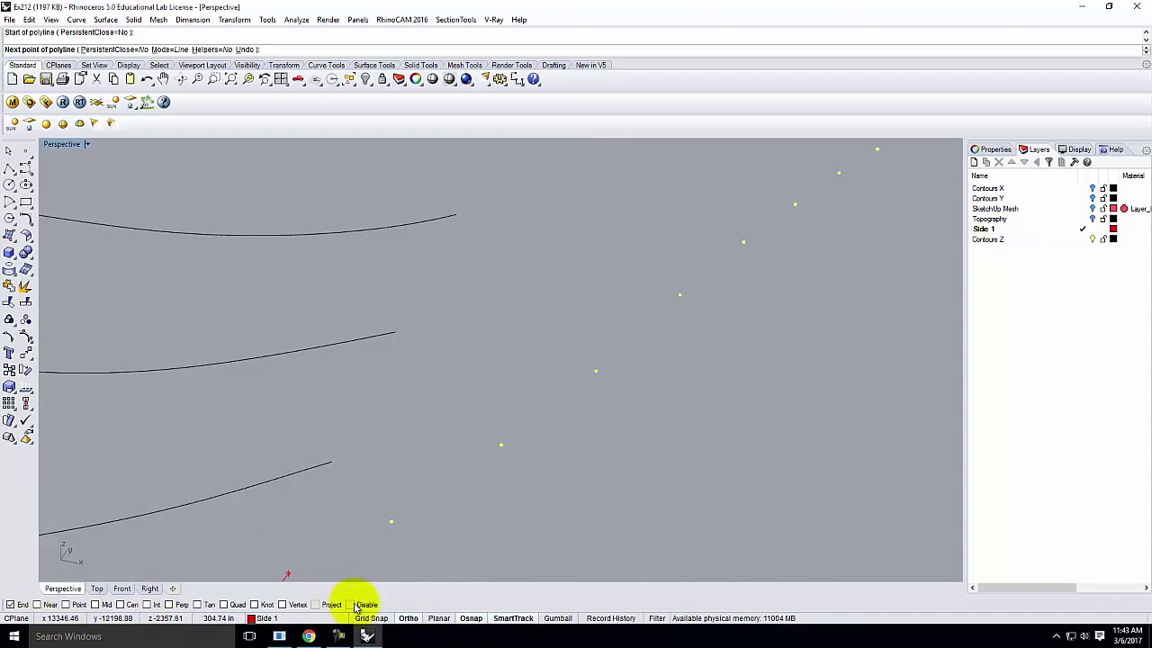
{"action": "left_click", "coordinate": [420, 619]}
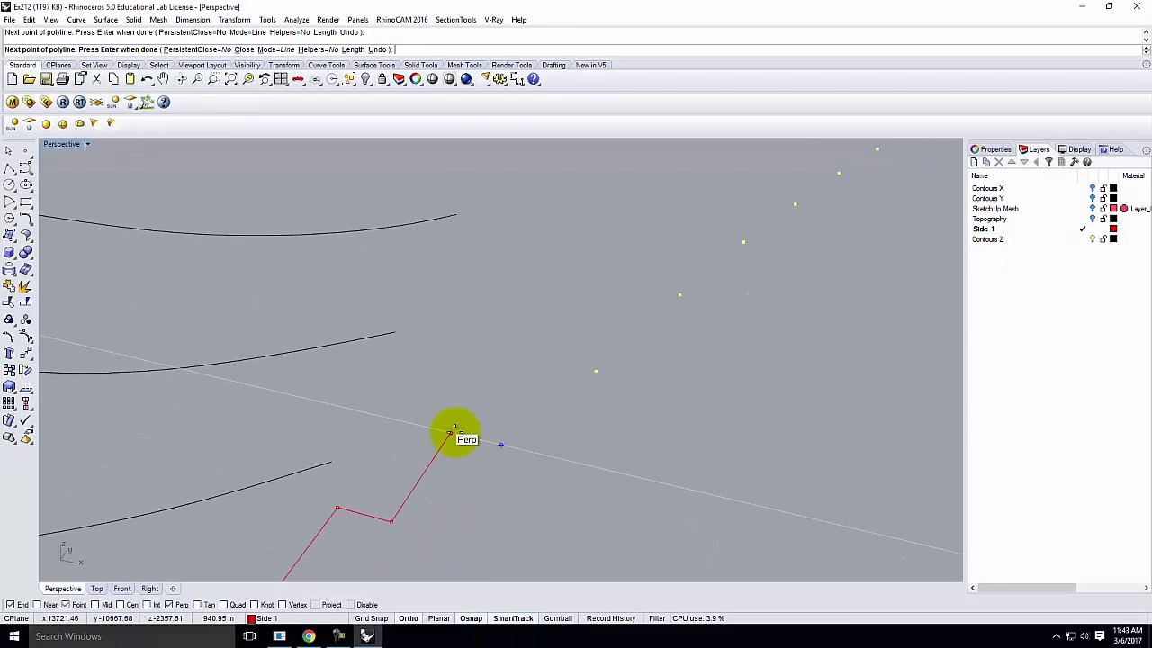
- Continue the polyline in right-angled steps through the next four flattened points, aligning each corner perpendicular to the following point
{"action": "left_click", "coordinate": [450, 433]}
{"action": "left_click", "coordinate": [499, 446]}
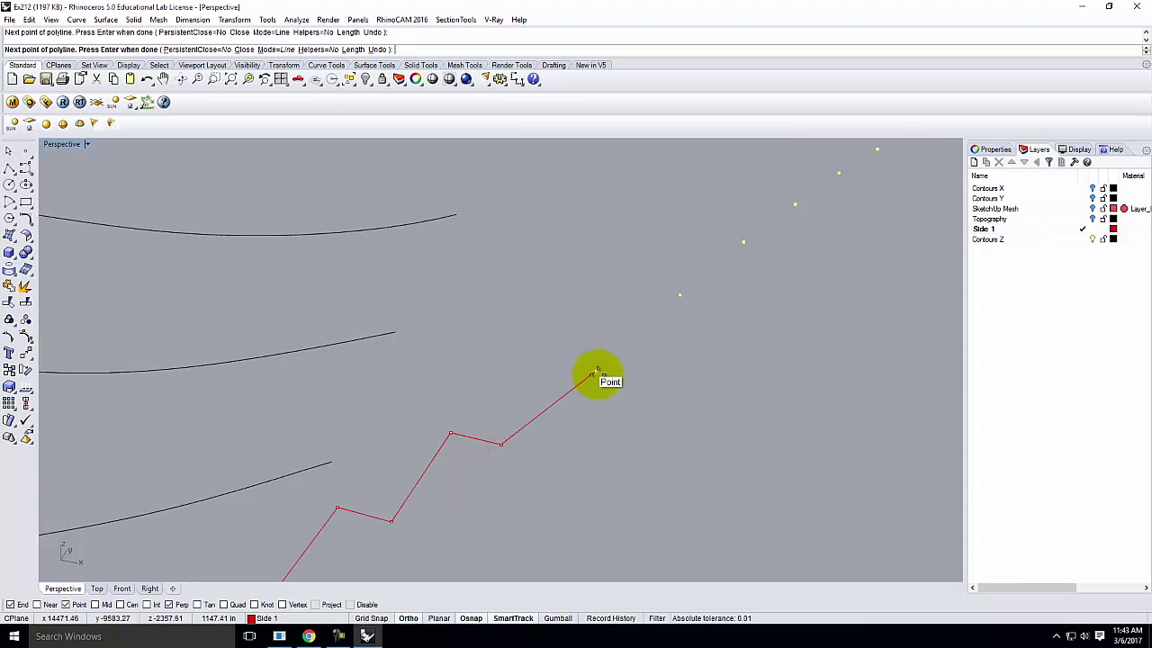
{"action": "left_click", "coordinate": [546, 360]}
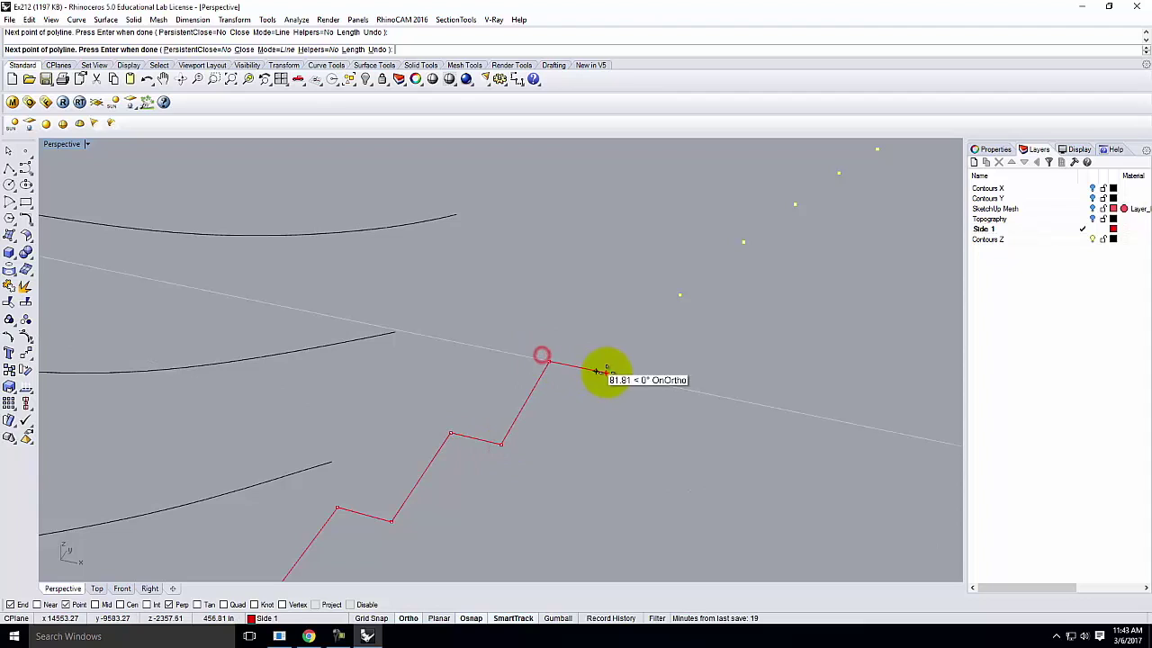
{"action": "left_click", "coordinate": [595, 369]}
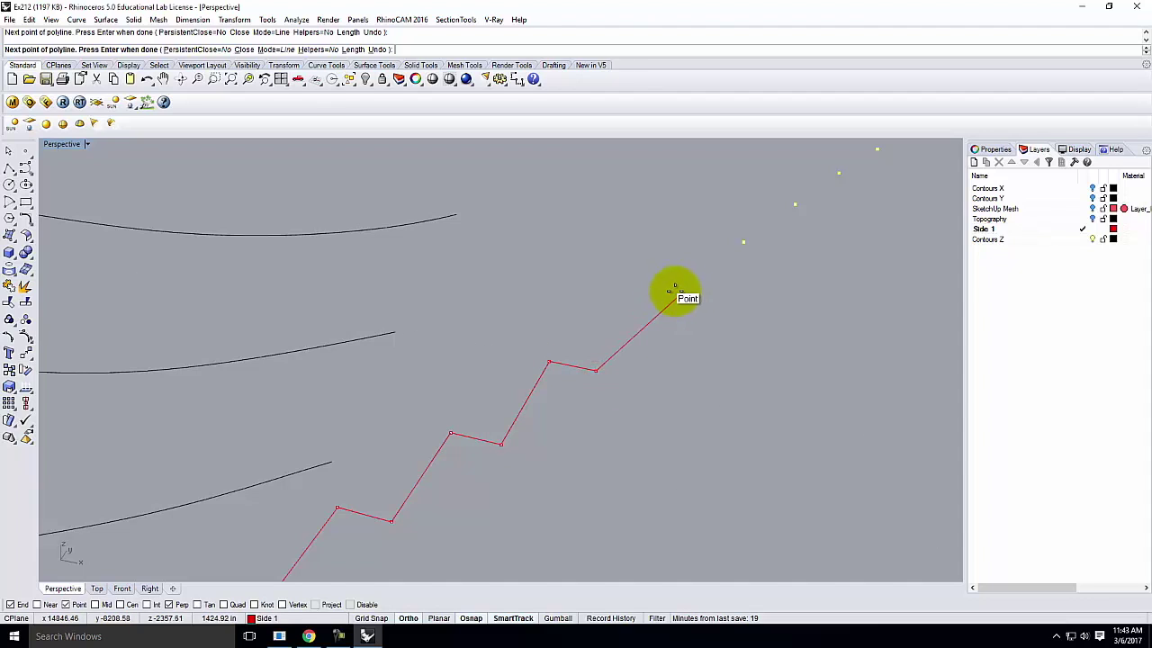
{"action": "left_click", "coordinate": [639, 286]}
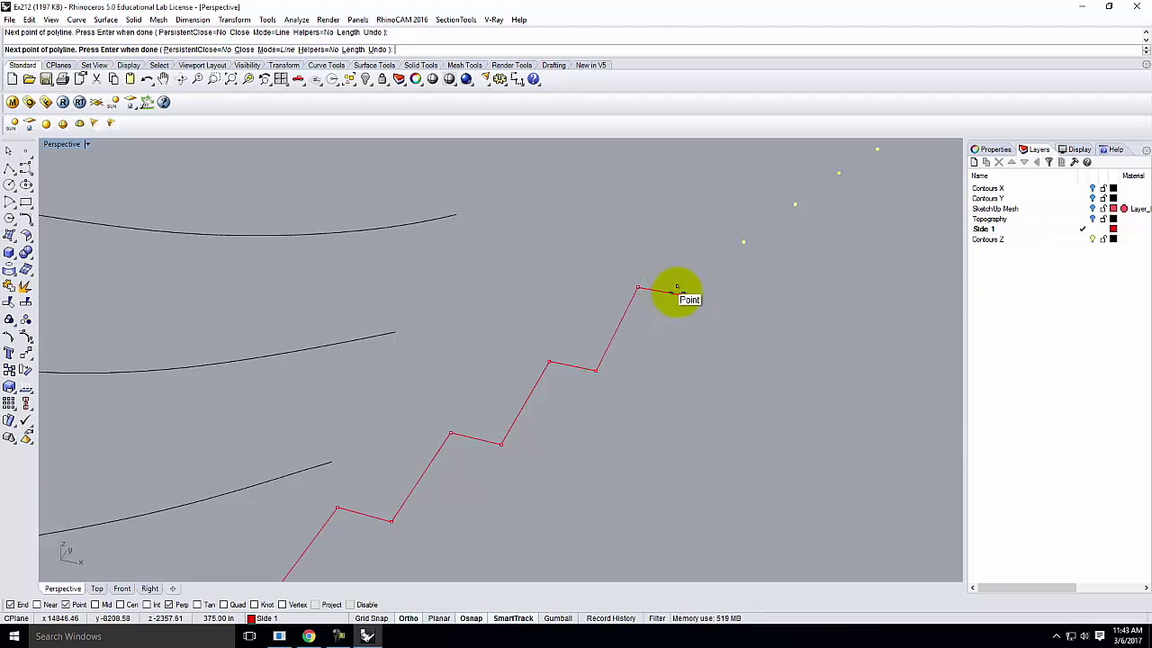
{"action": "left_click", "coordinate": [681, 292]}
{"action": "left_click", "coordinate": [703, 237]}
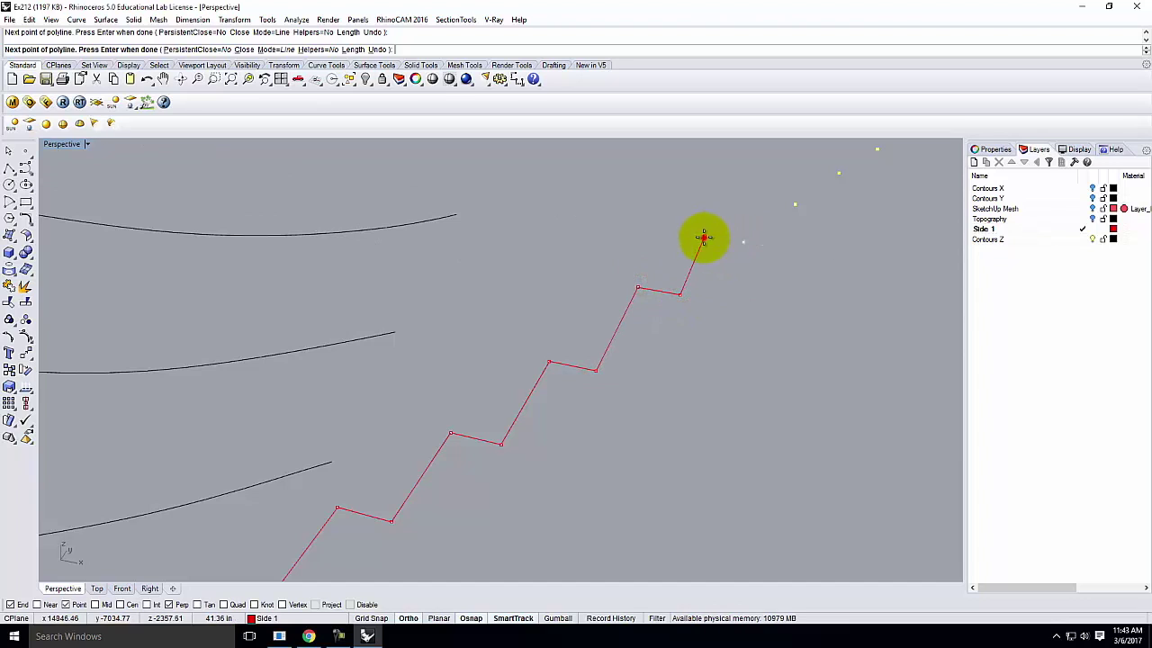
{"action": "left_click", "coordinate": [745, 241]}
{"action": "left_click", "coordinate": [764, 199]}
{"action": "scroll", "coordinate": [637, 386], "scroll_direction": "down", "scroll_amount": 4}
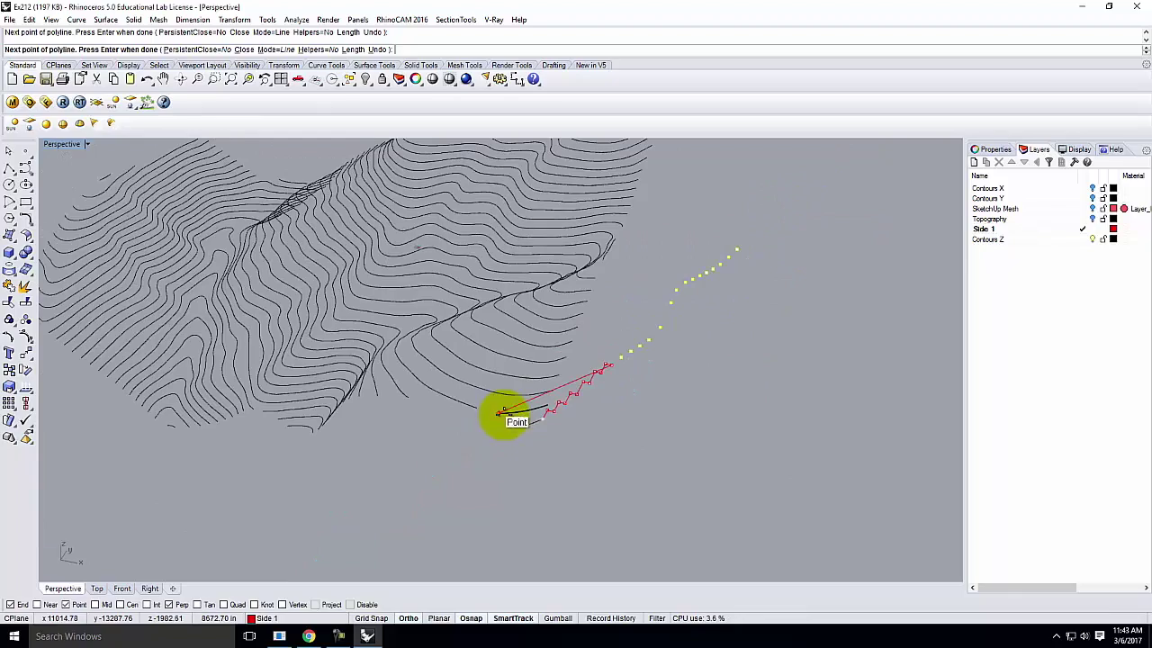
{"action": "scroll", "coordinate": [627, 329], "scroll_direction": "up", "scroll_amount": 2}
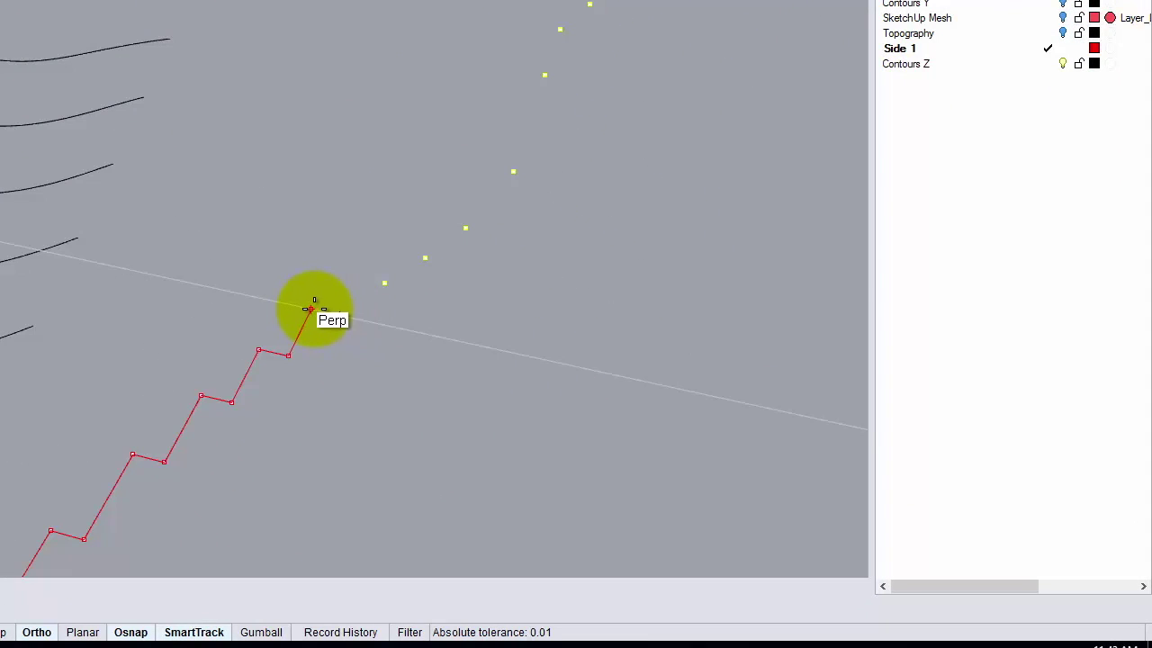
- Extend the stepped polyline through five more flattened points, up to the wider gap in the row
{"action": "left_click", "coordinate": [310, 309]}
{"action": "left_click", "coordinate": [339, 314]}
{"action": "left_click", "coordinate": [357, 277]}
{"action": "left_click", "coordinate": [384, 284]}
{"action": "left_click", "coordinate": [401, 252]}
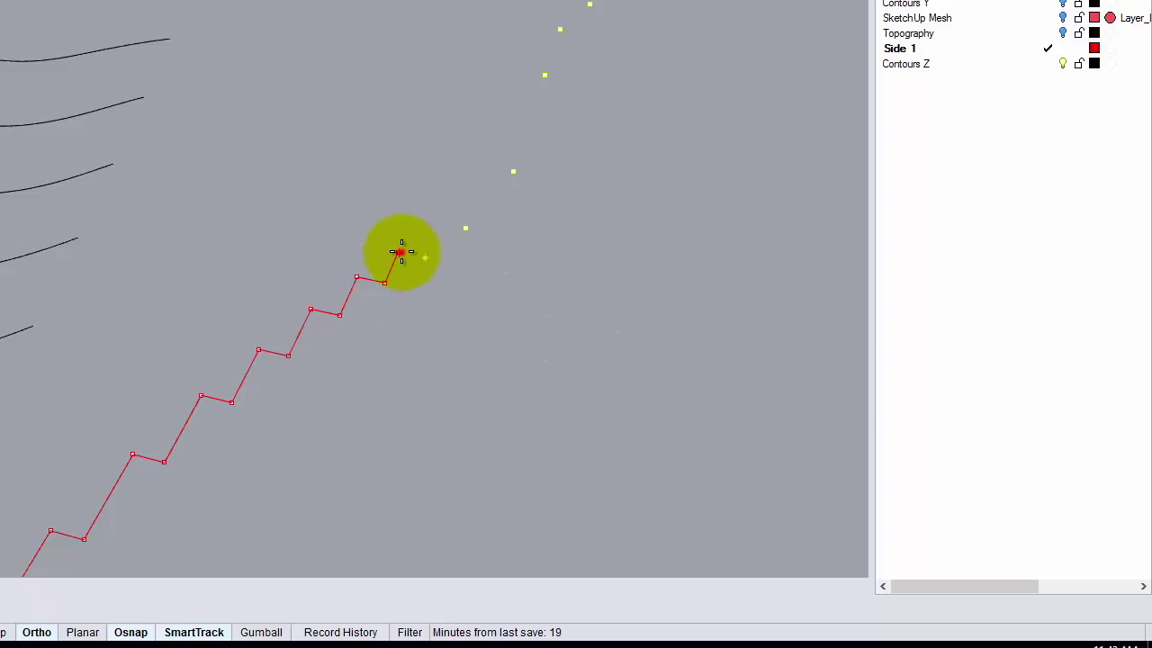
{"action": "left_click", "coordinate": [424, 258]}
{"action": "left_click", "coordinate": [438, 222]}
{"action": "left_click", "coordinate": [465, 228]}
{"action": "left_click", "coordinate": [486, 165]}
{"action": "left_click", "coordinate": [512, 170]}
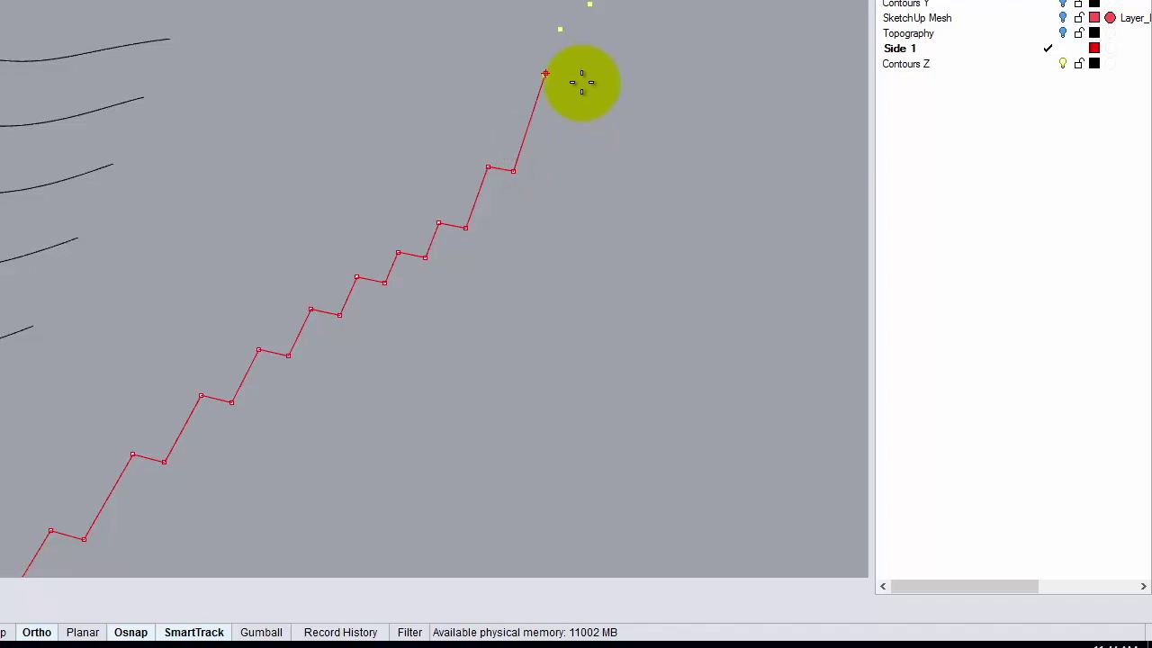
- Run the polyline straight to the point across the wide gap, step it back in line with the previous corner, and continue through two more points
{"action": "scroll", "coordinate": [512, 322], "scroll_direction": "up", "scroll_amount": 3}
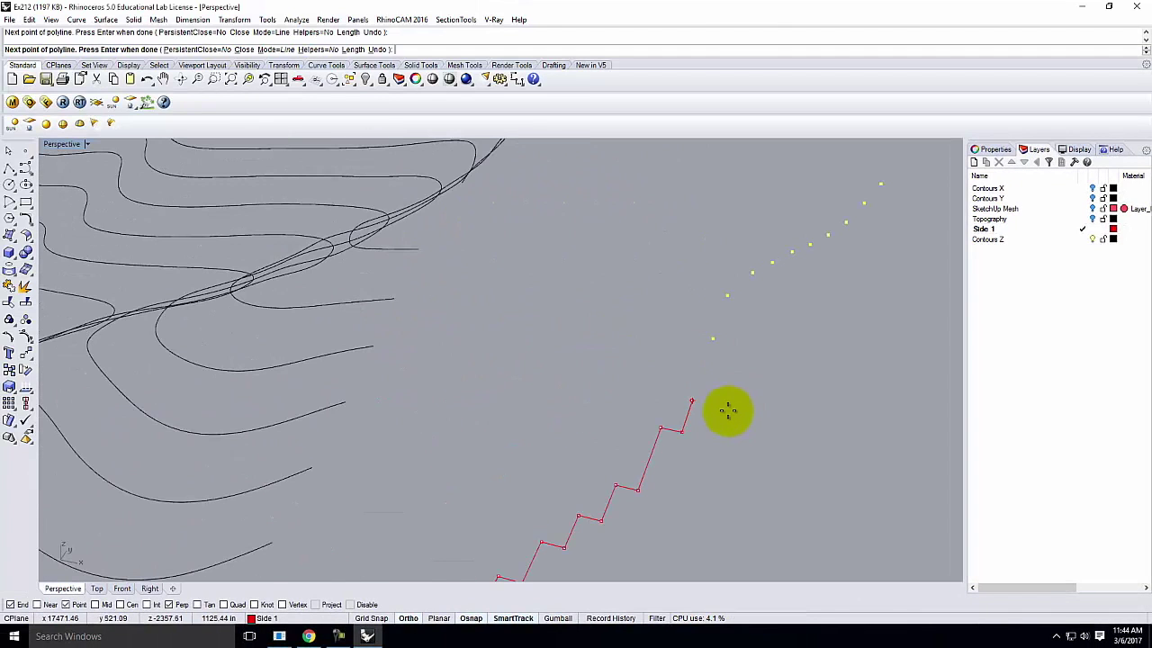
{"action": "key", "text": "ctrl+z"}
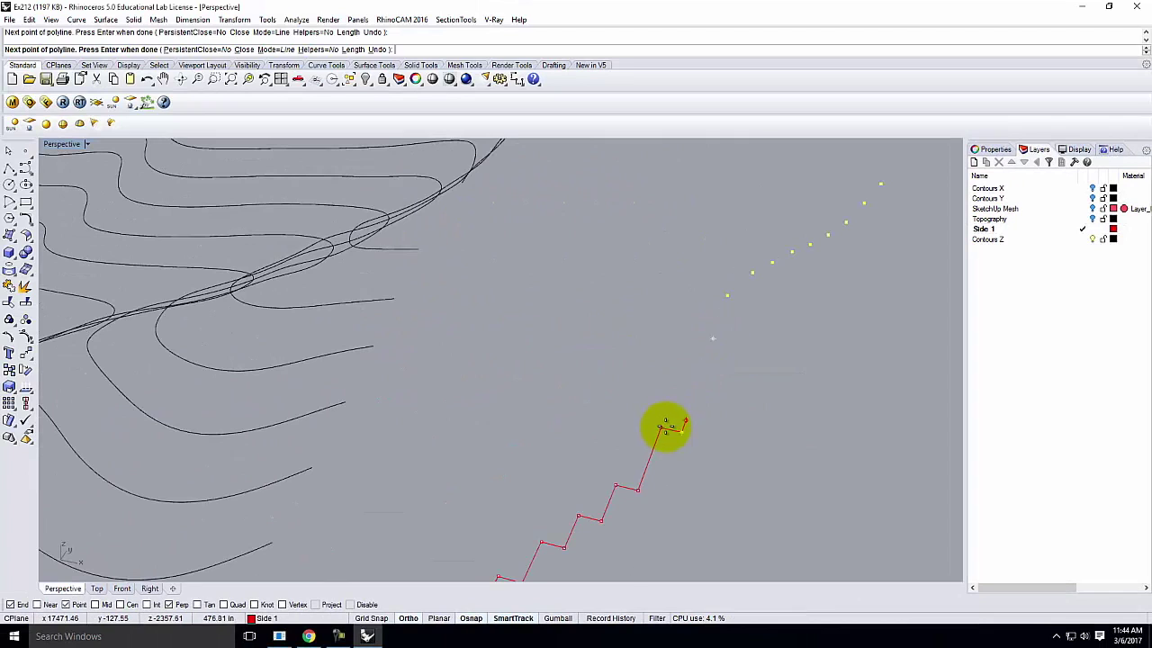
{"action": "left_click", "coordinate": [682, 428]}
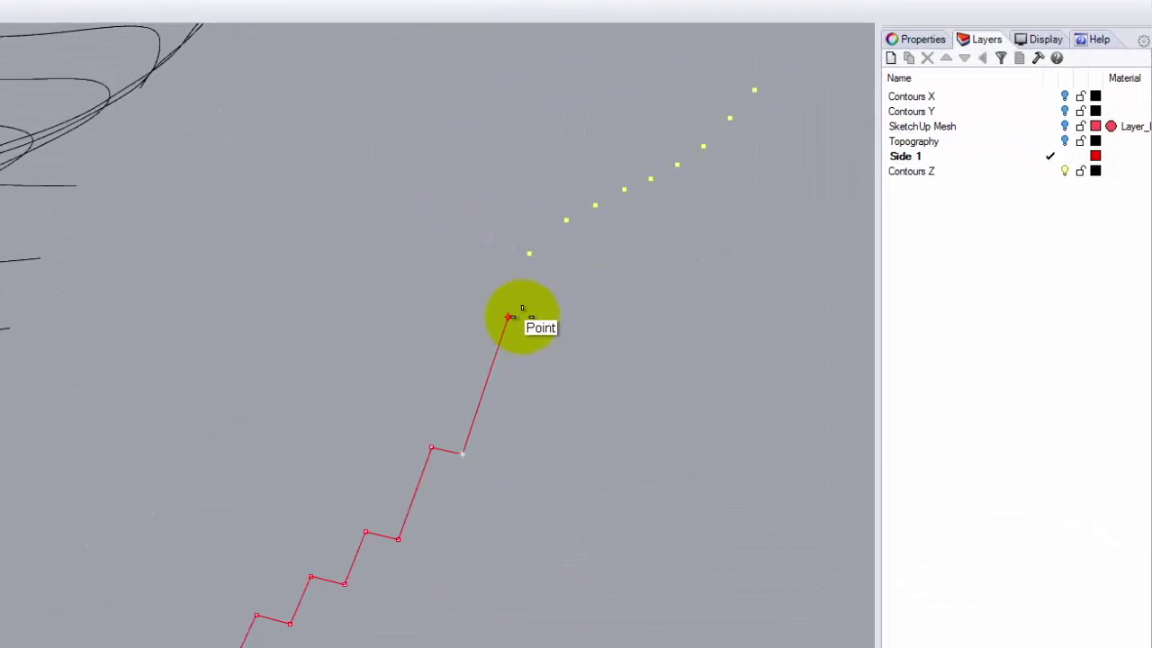
{"action": "left_click", "coordinate": [509, 317]}
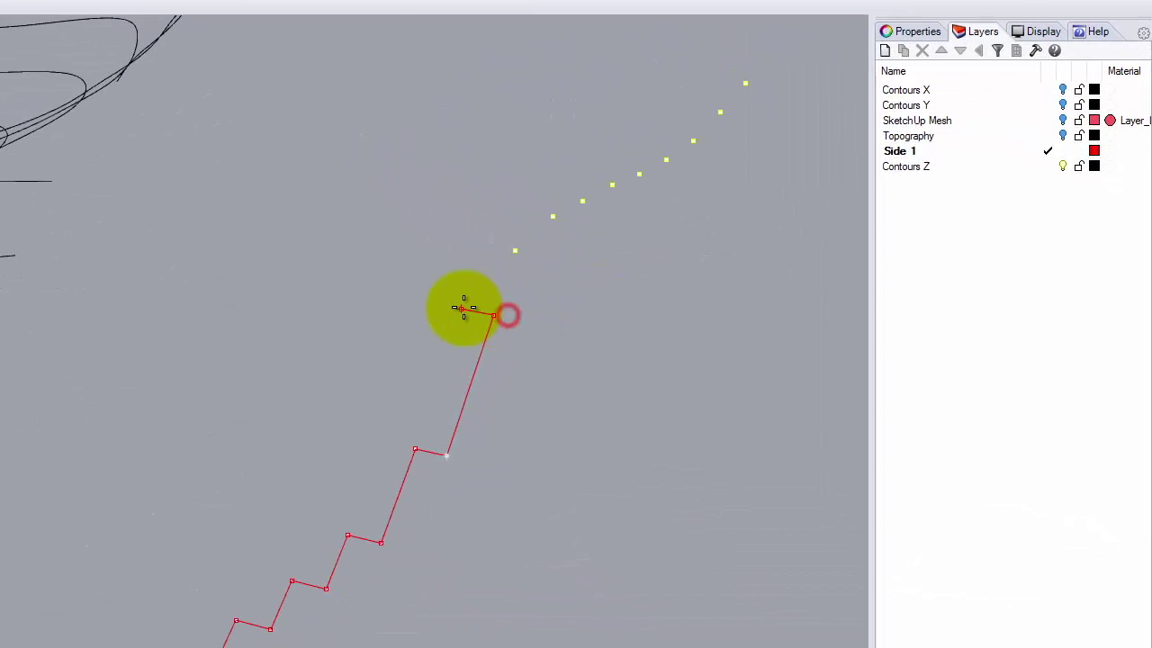
{"action": "left_click", "coordinate": [414, 446]}
{"action": "left_click", "coordinate": [470, 300]}
{"action": "left_click", "coordinate": [468, 308]}
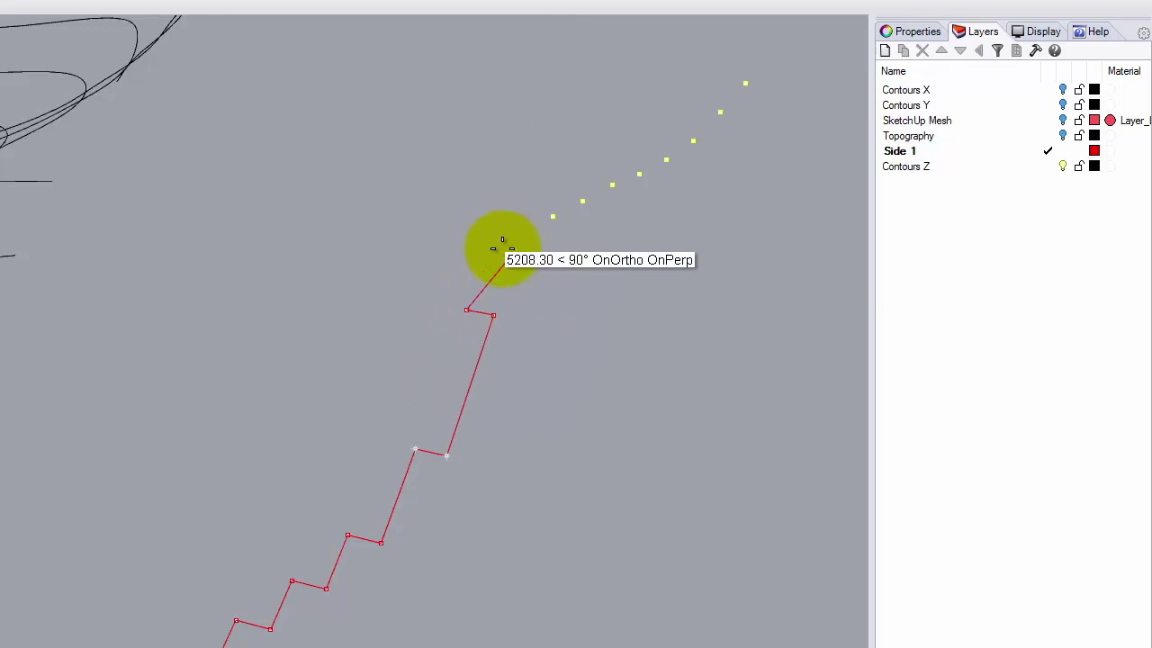
{"action": "left_click", "coordinate": [490, 246]}
{"action": "left_click", "coordinate": [513, 250]}
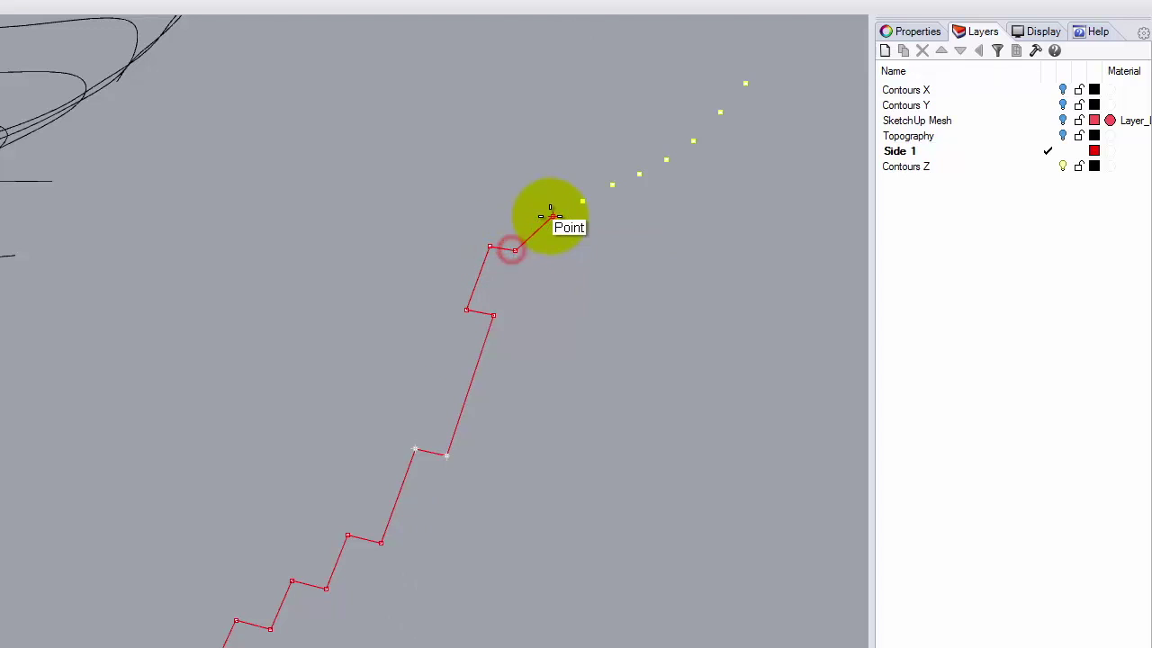
{"action": "left_click", "coordinate": [527, 212]}
{"action": "left_click", "coordinate": [552, 216]}
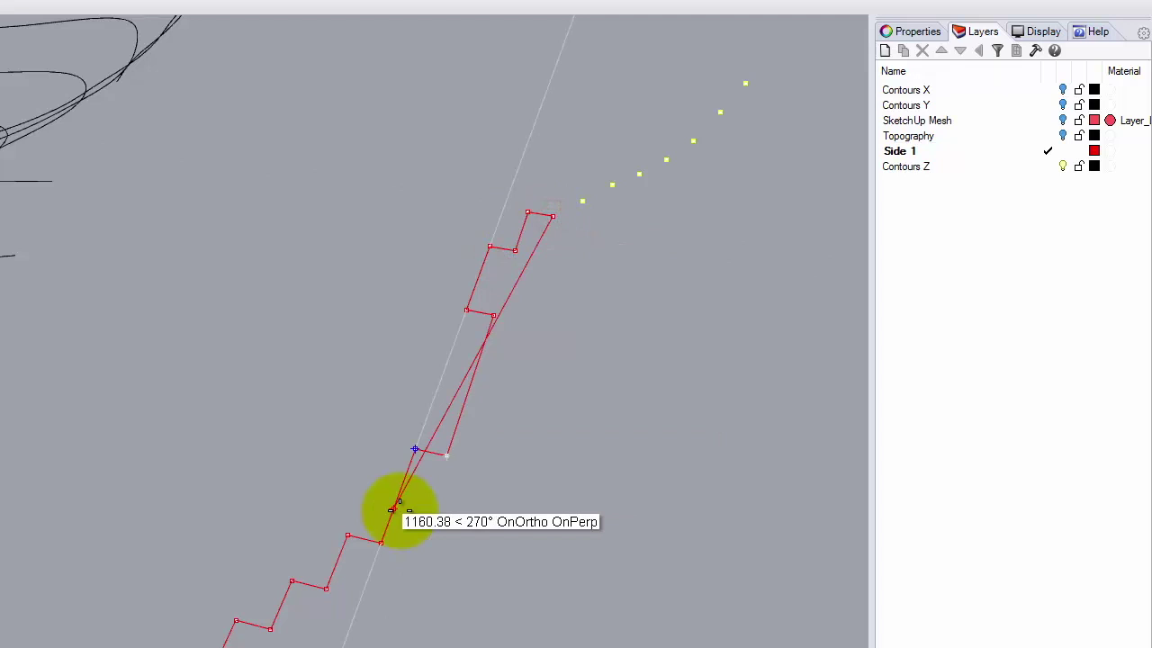
- Carry the right-angled steps of the profile through the next three closely spaced points
{"action": "scroll", "coordinate": [471, 378], "scroll_direction": "down", "scroll_amount": 3}
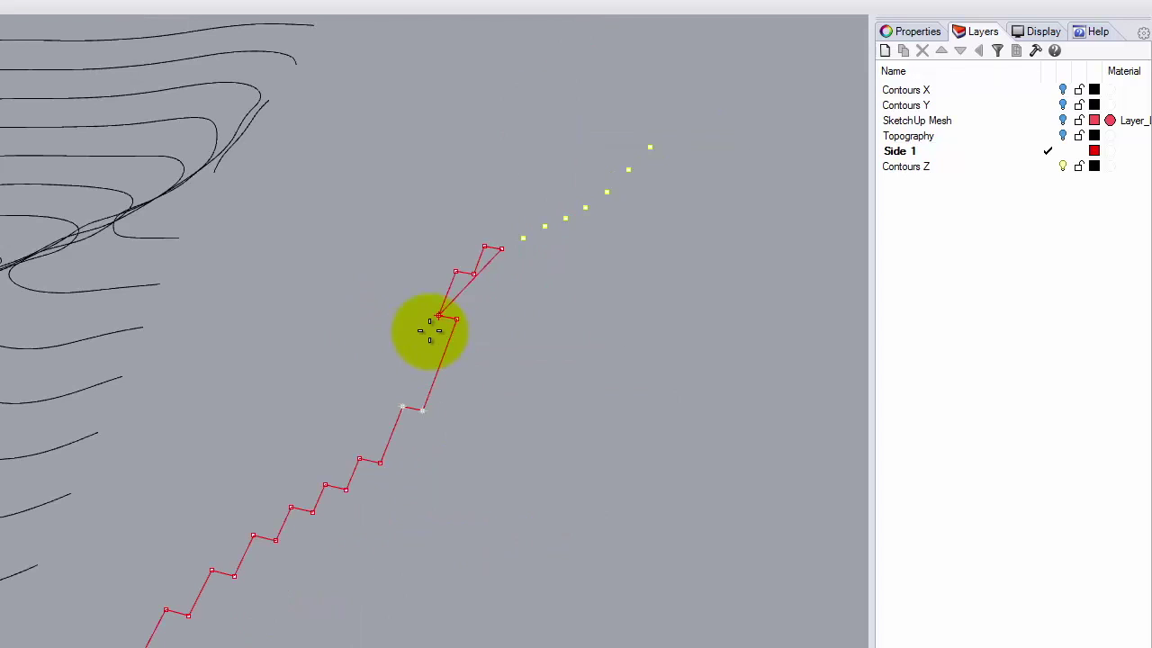
{"action": "scroll", "coordinate": [429, 329], "scroll_direction": "up", "scroll_amount": 4}
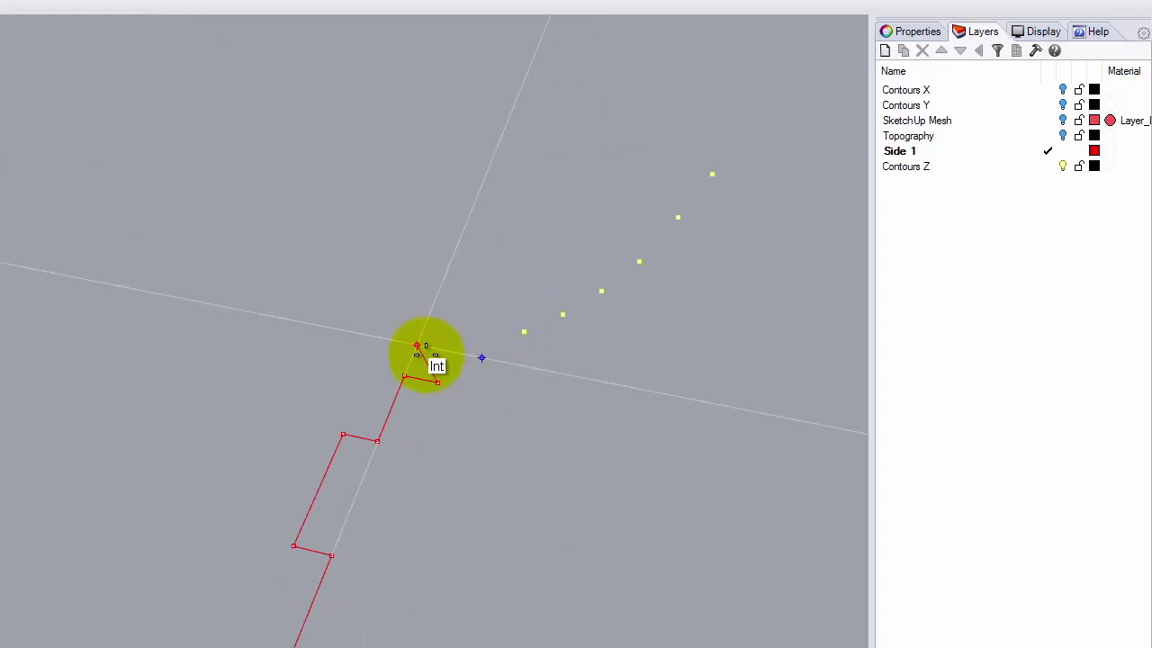
{"action": "left_click", "coordinate": [449, 351]}
{"action": "left_click", "coordinate": [481, 357]}
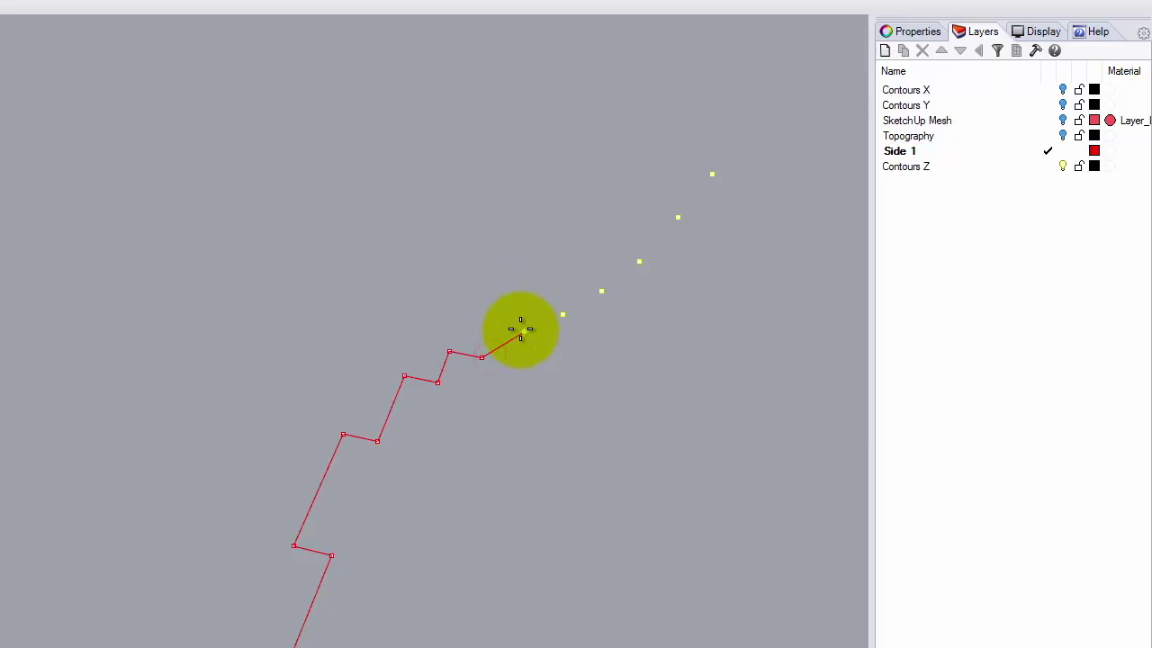
{"action": "left_click", "coordinate": [492, 325]}
{"action": "left_click", "coordinate": [524, 331]}
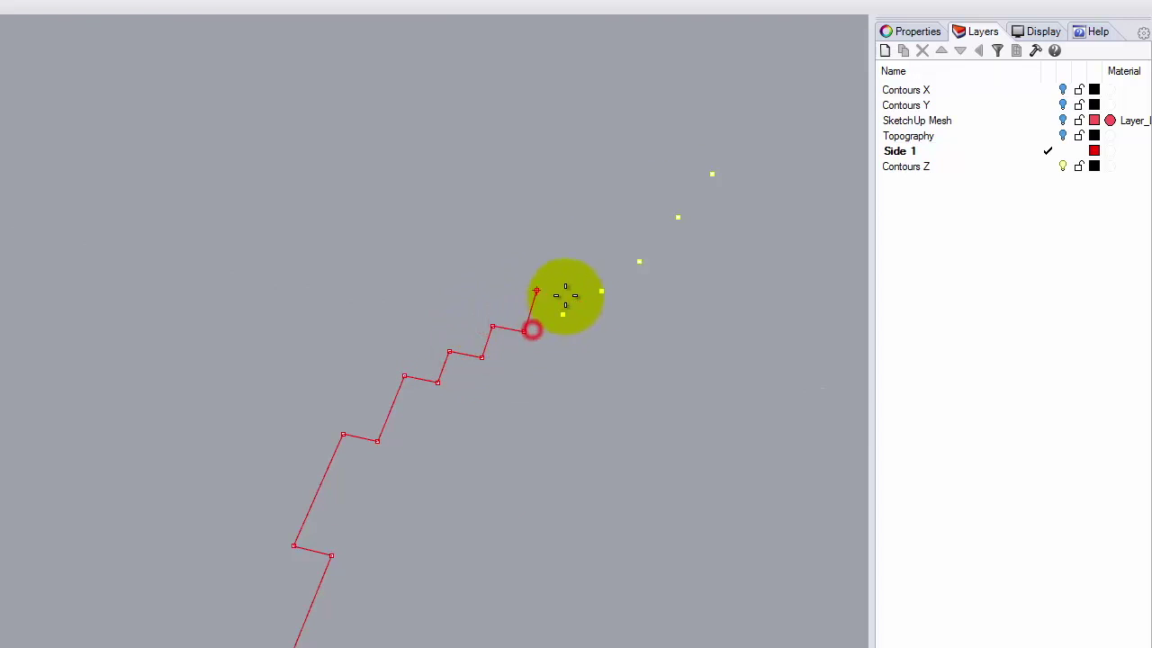
{"action": "left_click", "coordinate": [532, 309]}
{"action": "left_click", "coordinate": [562, 314]}
- Step the polyline through the last four points, extend it straight past the final point, and finish the polyline
{"action": "left_click", "coordinate": [569, 286]}
{"action": "left_click", "coordinate": [601, 291]}
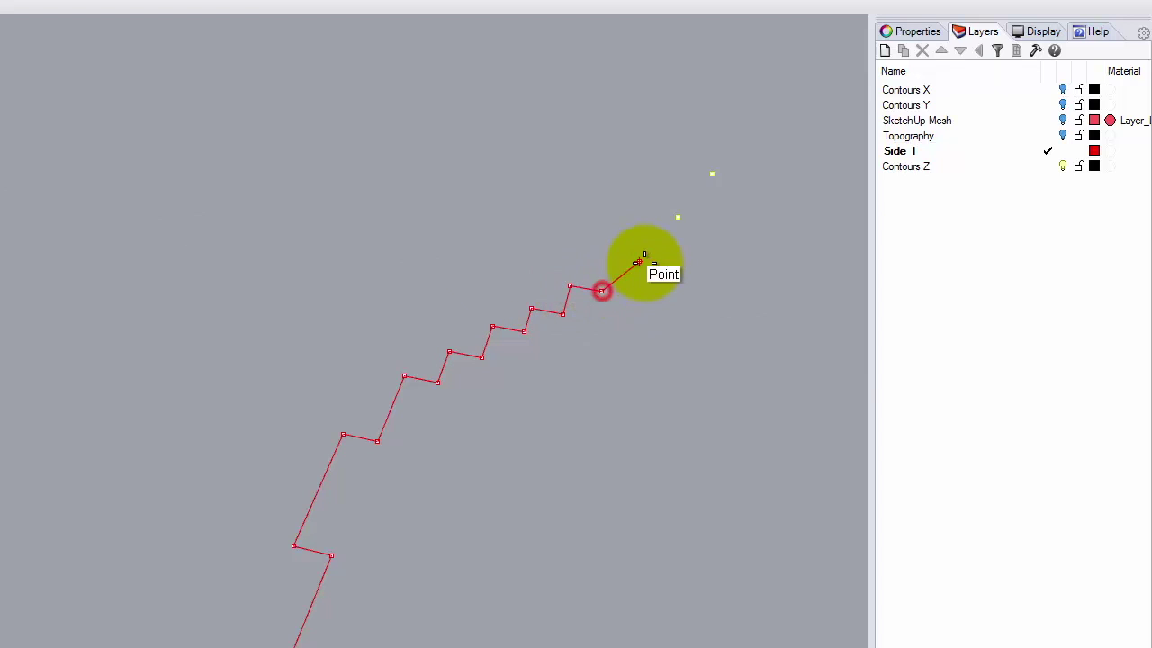
{"action": "left_click", "coordinate": [610, 256]}
{"action": "left_click", "coordinate": [639, 261]}
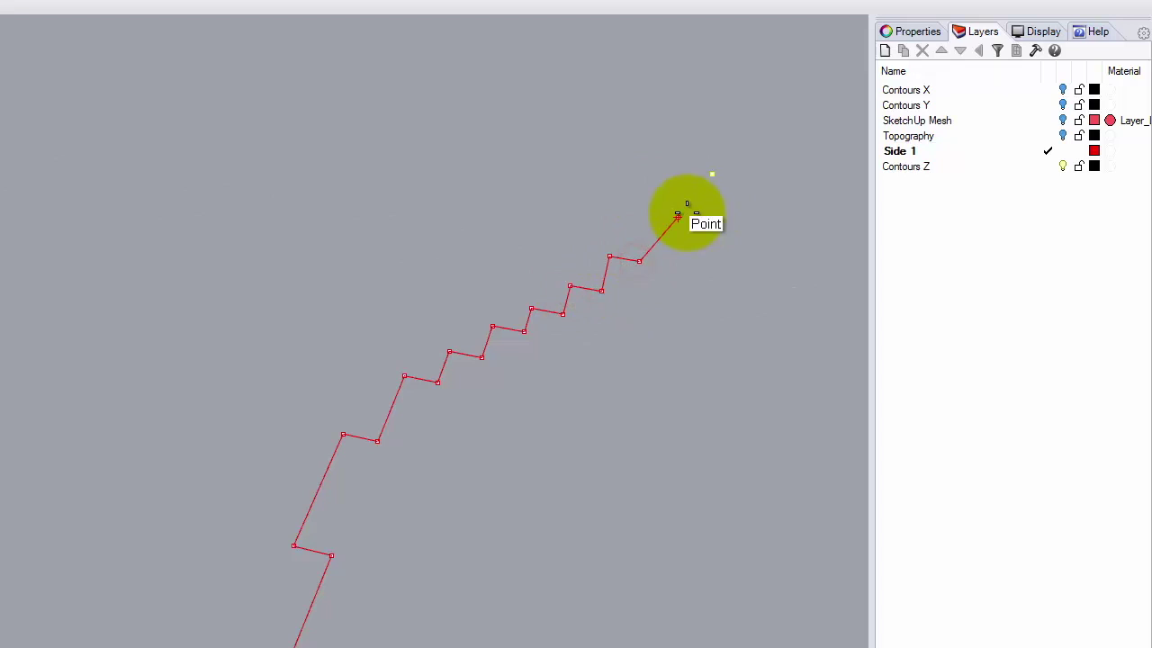
{"action": "left_click", "coordinate": [647, 213]}
{"action": "left_click", "coordinate": [673, 216]}
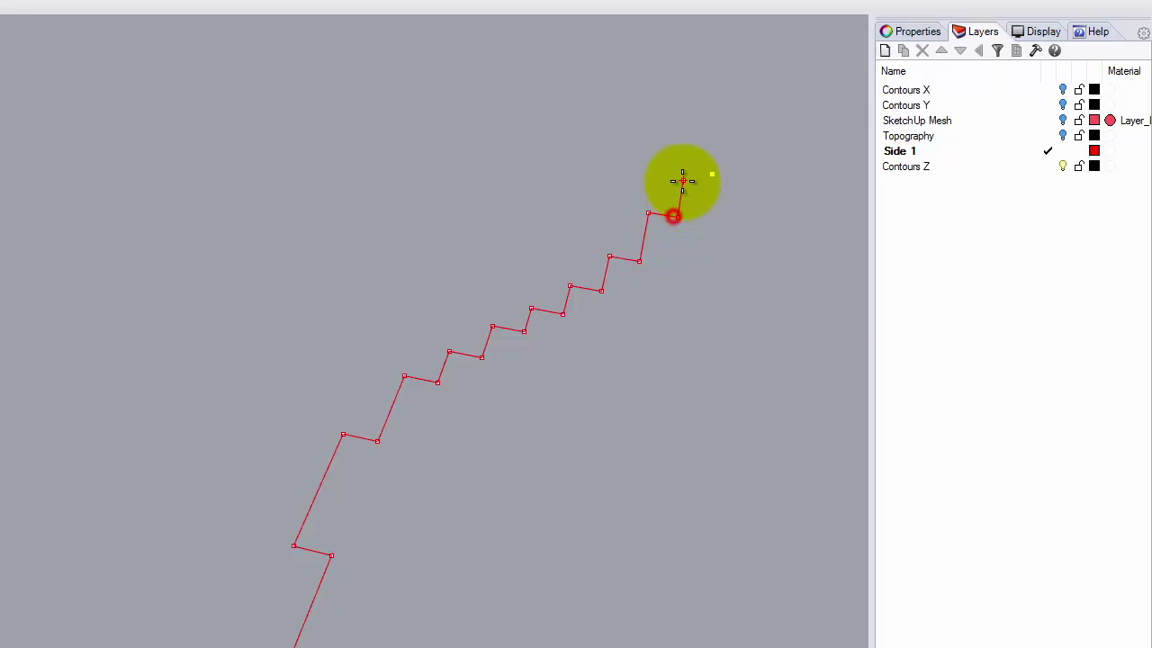
{"action": "left_click", "coordinate": [681, 169]}
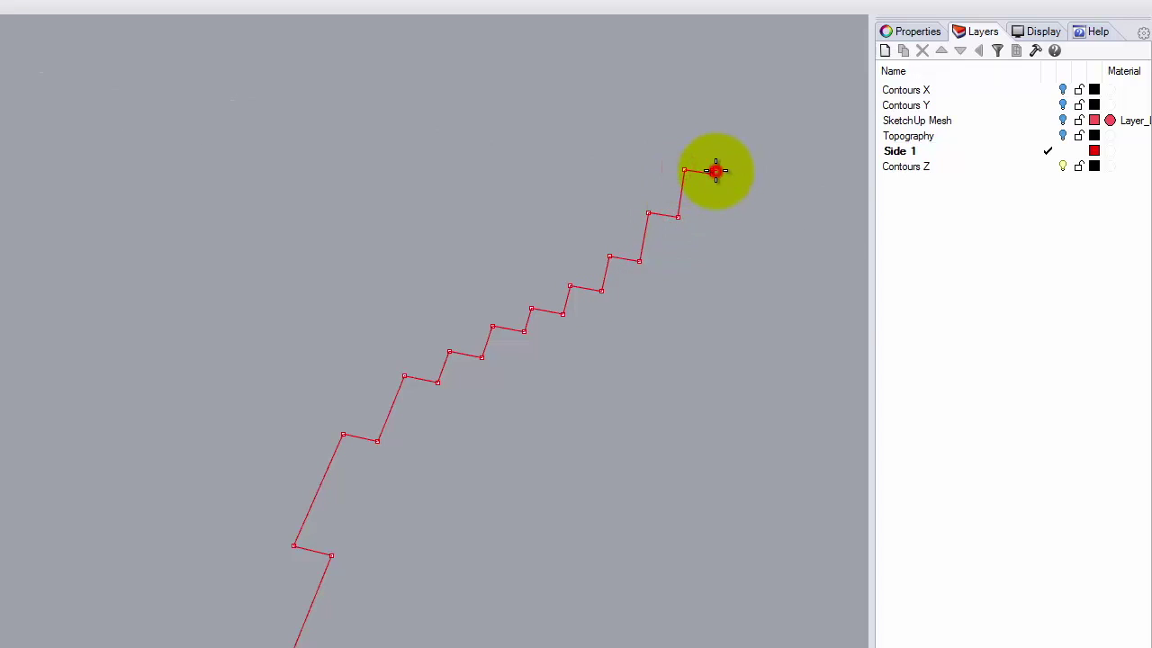
{"action": "left_click", "coordinate": [720, 60]}
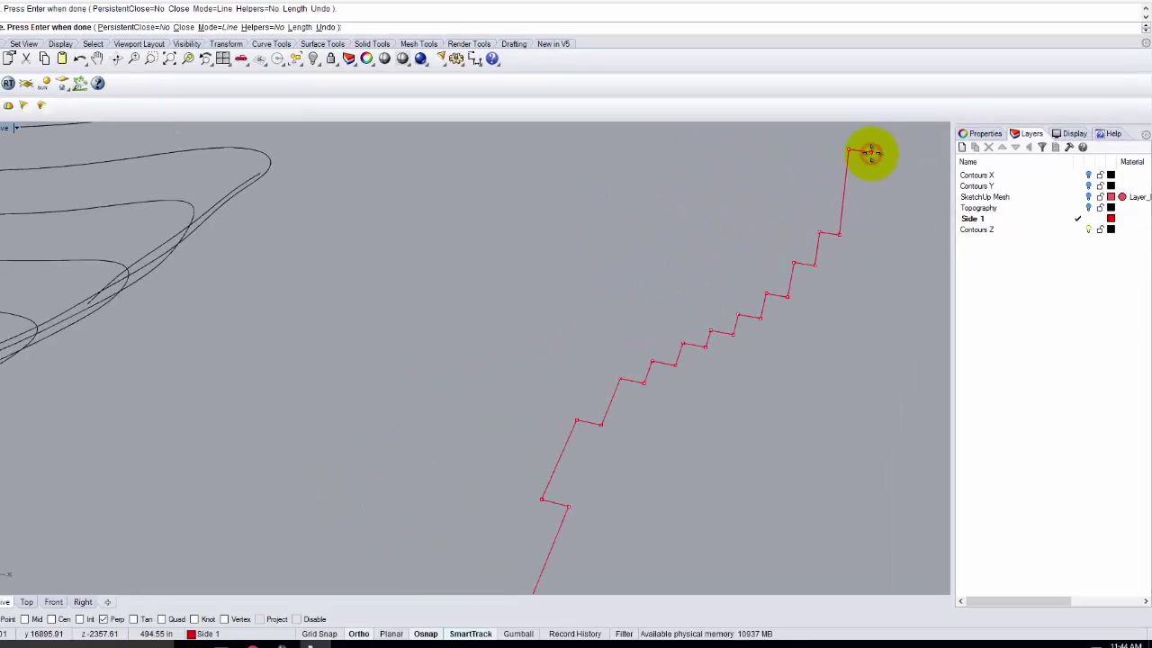
{"action": "scroll", "coordinate": [766, 204], "scroll_direction": "down", "scroll_amount": 3}
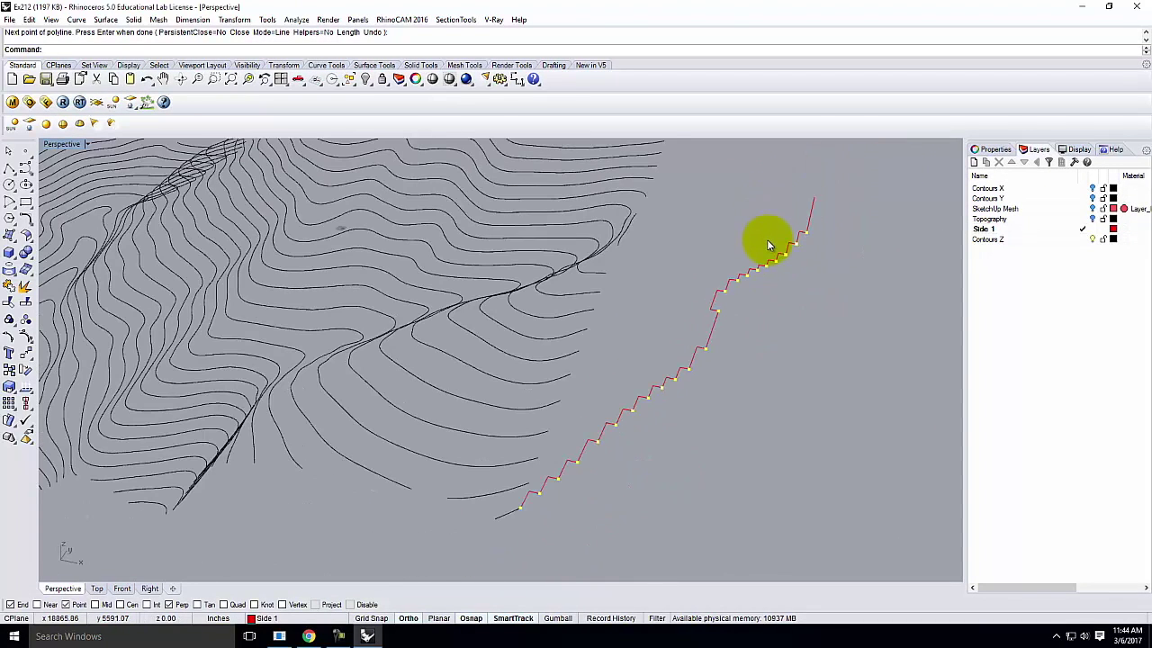
- Add the stepped polyline to the selected points and rotate both in 3D about the side-edge axis, standing them upright along the contour ends
{"action": "scroll", "coordinate": [767, 239], "scroll_direction": "down", "scroll_amount": 3}
{"action": "scroll", "coordinate": [668, 401], "scroll_direction": "up", "scroll_amount": 2}
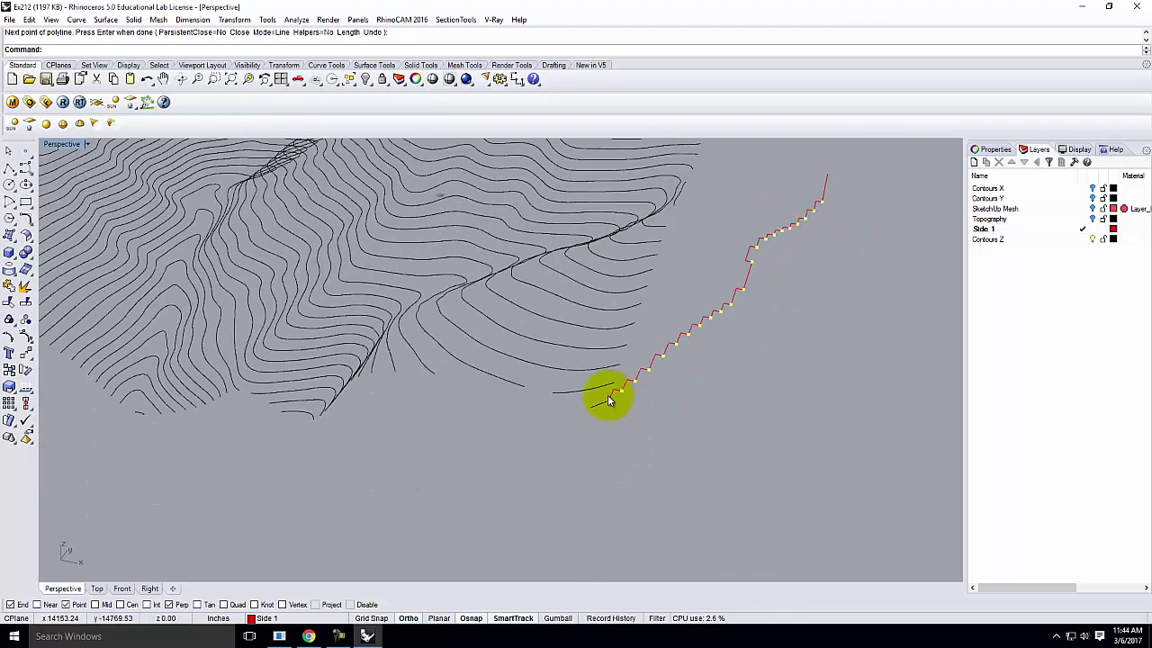
{"action": "key", "text": "Return"}
{"action": "left_click", "coordinate": [751, 279]}
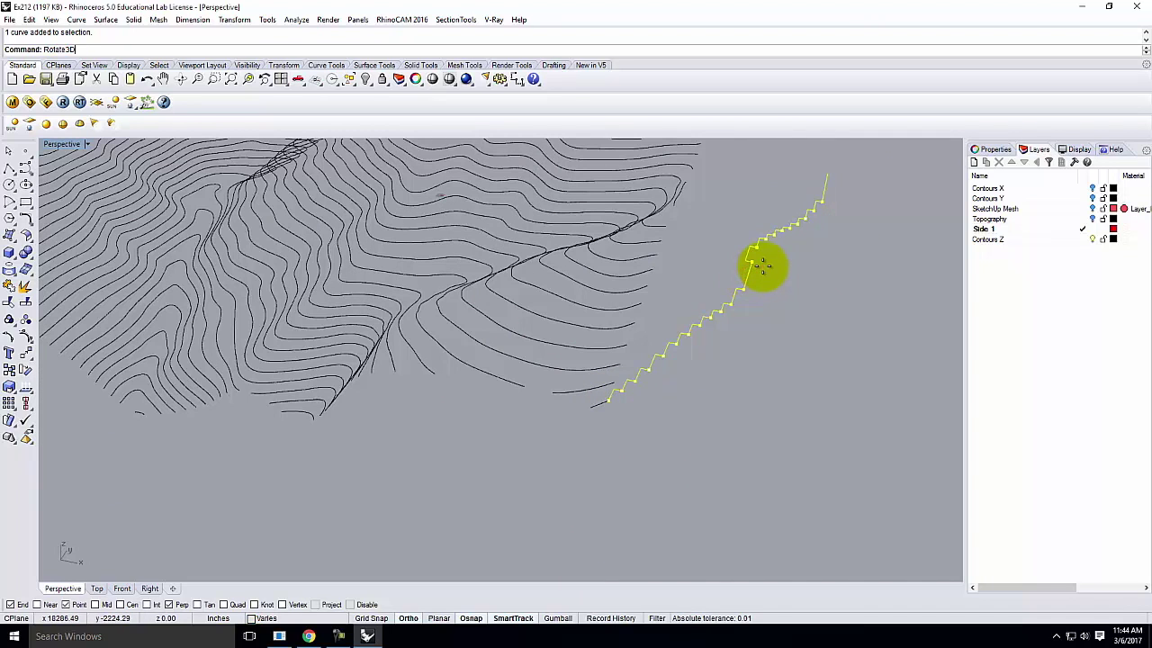
{"action": "scroll", "coordinate": [615, 409], "scroll_direction": "up", "scroll_amount": 3}
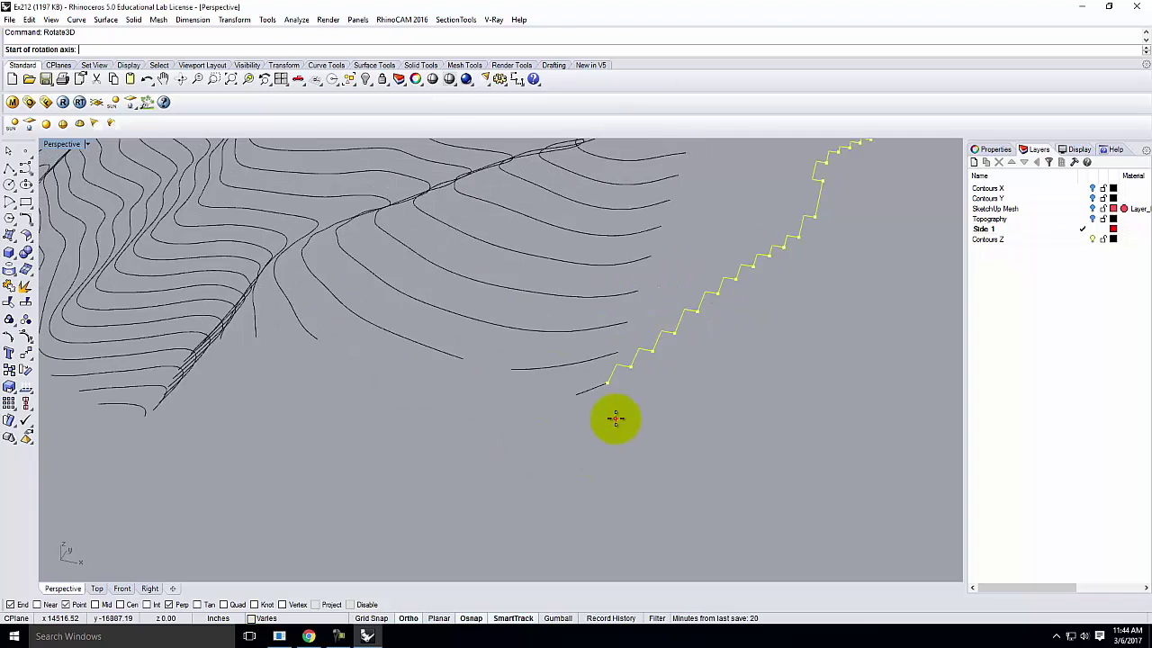
{"action": "left_click", "coordinate": [609, 371]}
{"action": "scroll", "coordinate": [502, 470], "scroll_direction": "down", "scroll_amount": 5}
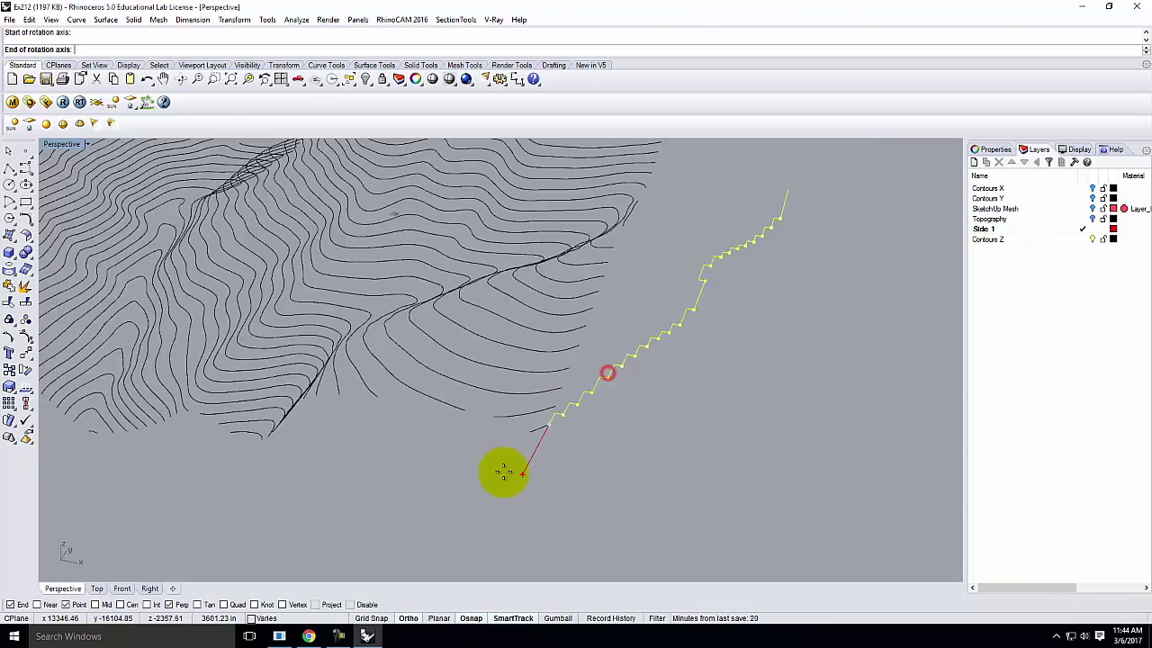
{"action": "left_click", "coordinate": [663, 303]}
{"action": "left_click", "coordinate": [708, 508]}
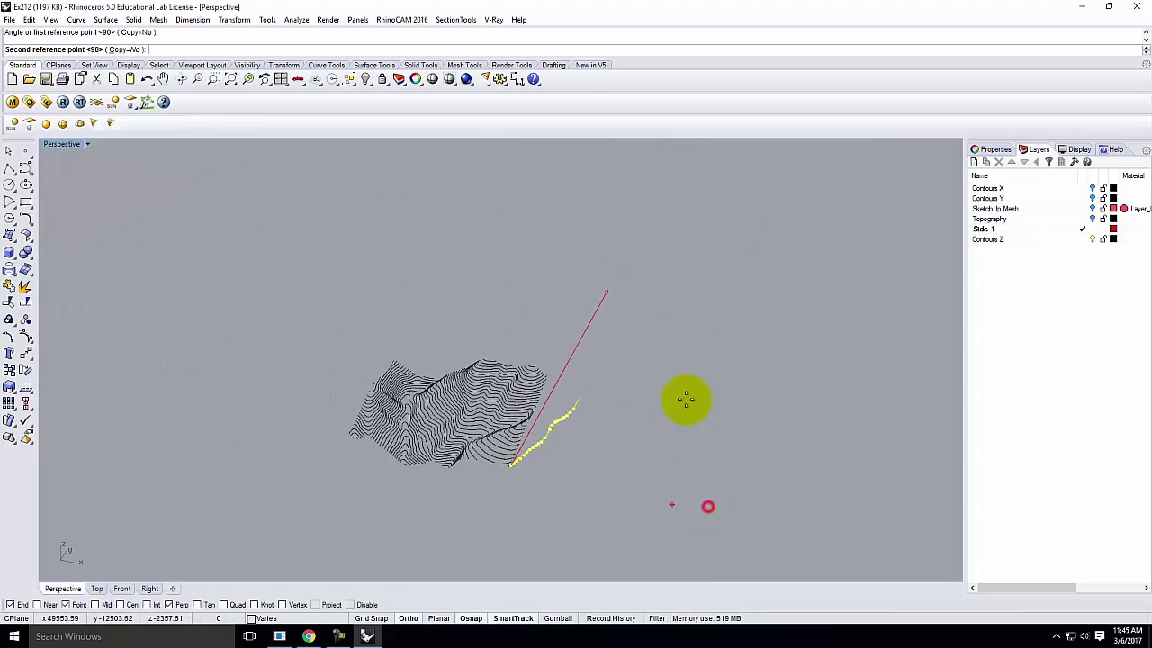
{"action": "left_click", "coordinate": [553, 248]}
{"action": "scroll", "coordinate": [623, 439], "scroll_direction": "up", "scroll_amount": 5}
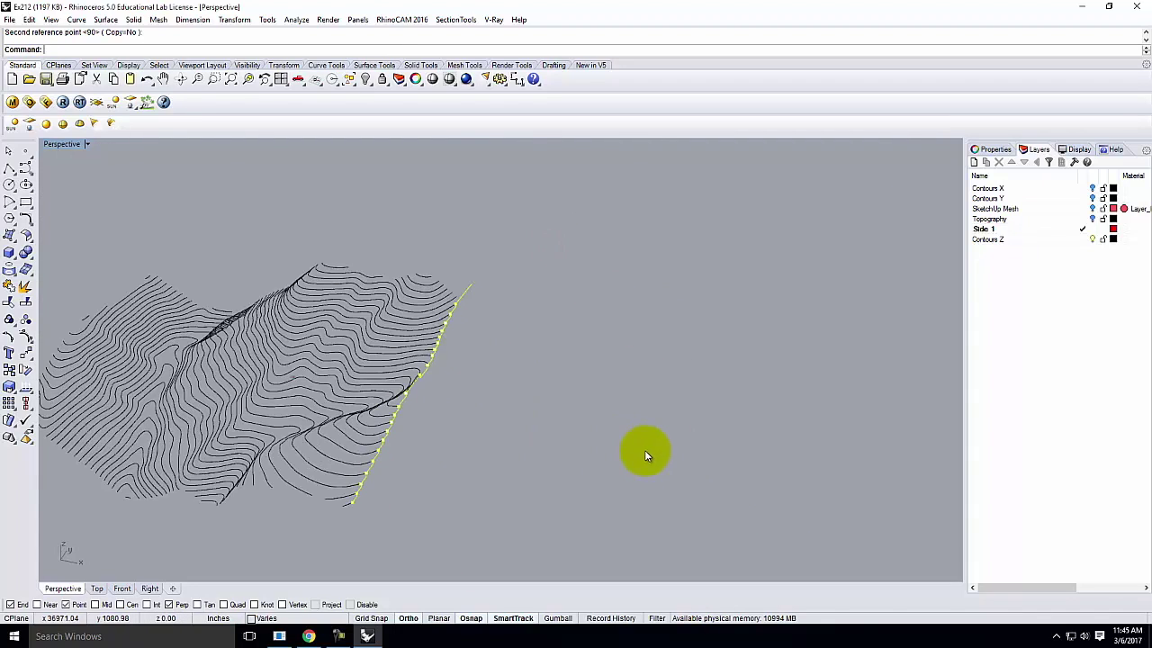
- Examine the upright stepped profile against the contour ends in the Perspective and Right views
{"action": "right_click_drag", "start_coordinate": [681, 447], "coordinate": [514, 391]}
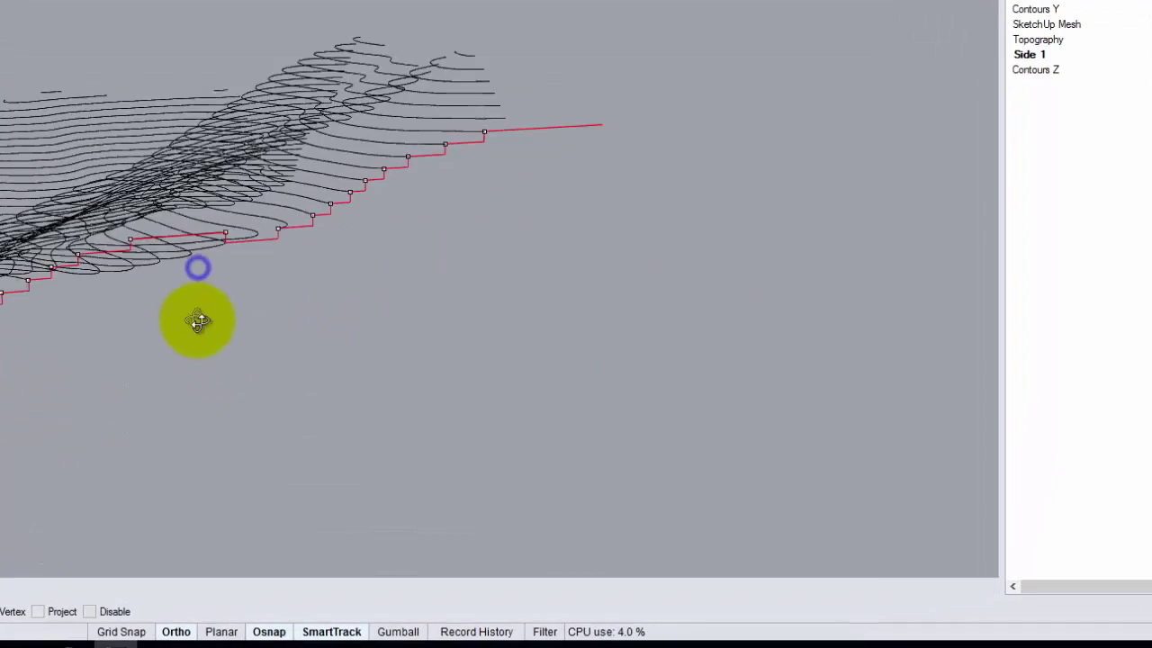
{"action": "right_click_drag", "start_coordinate": [247, 316], "coordinate": [392, 154]}
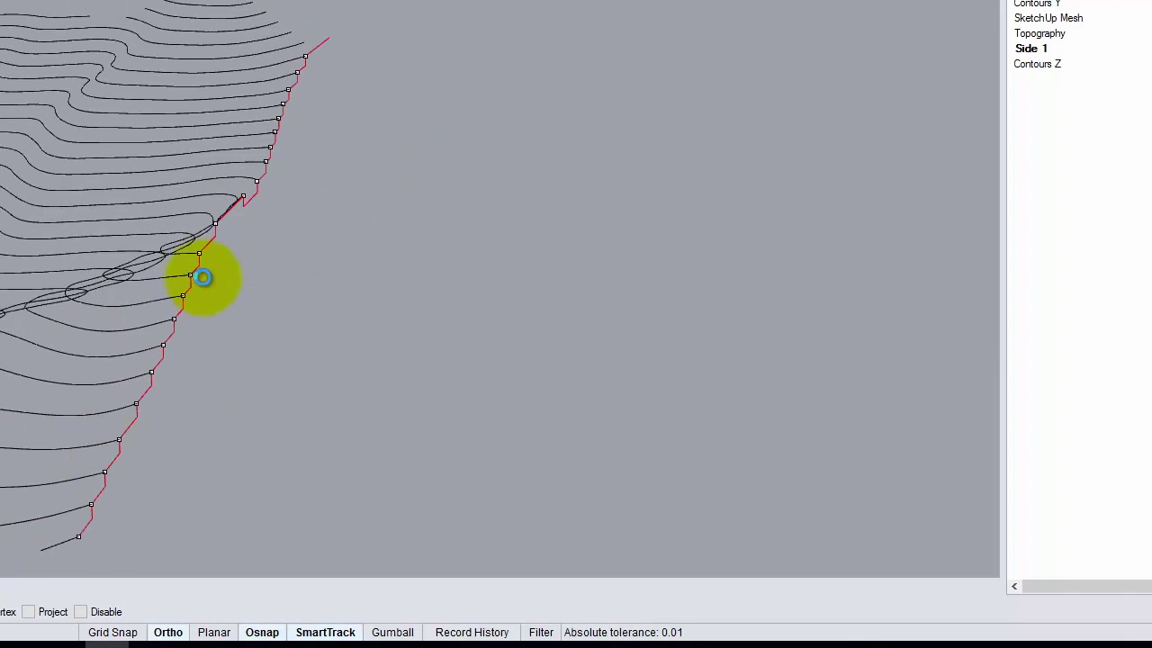
{"action": "right_click_drag", "start_coordinate": [334, 57], "coordinate": [478, 185]}
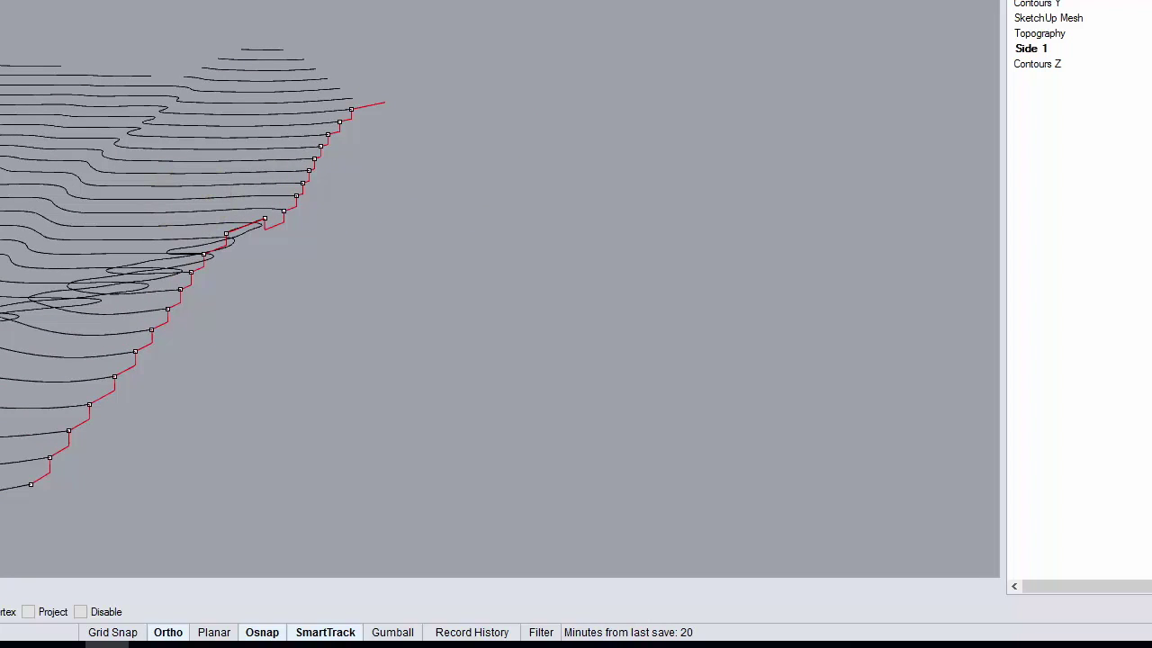
{"action": "key", "text": "ctrl+m"}
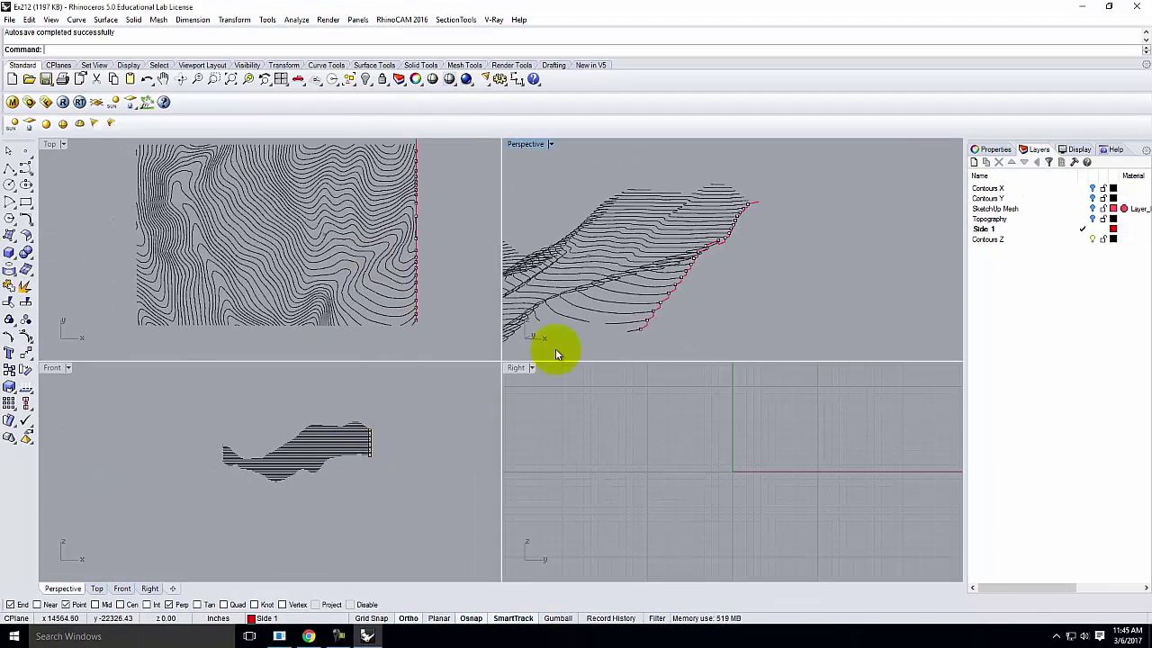
{"action": "scroll", "coordinate": [592, 442], "scroll_direction": "up", "scroll_amount": 6}
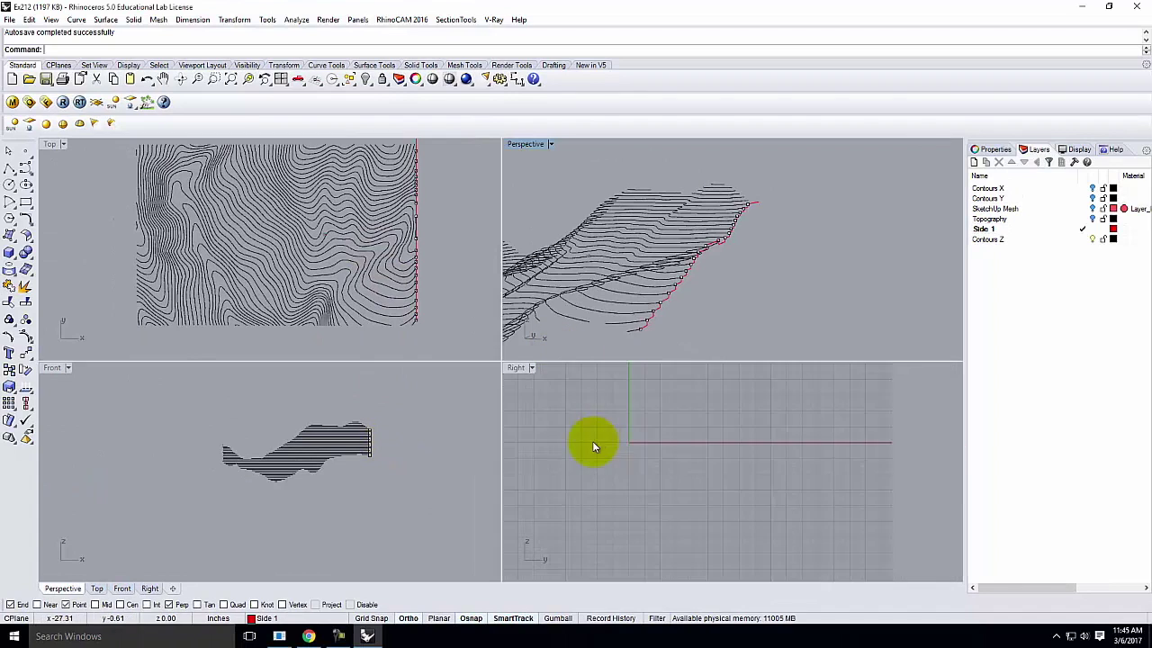
{"action": "scroll", "coordinate": [583, 446], "scroll_direction": "down", "scroll_amount": 4}
{"action": "scroll", "coordinate": [745, 440], "scroll_direction": "down", "scroll_amount": 2}
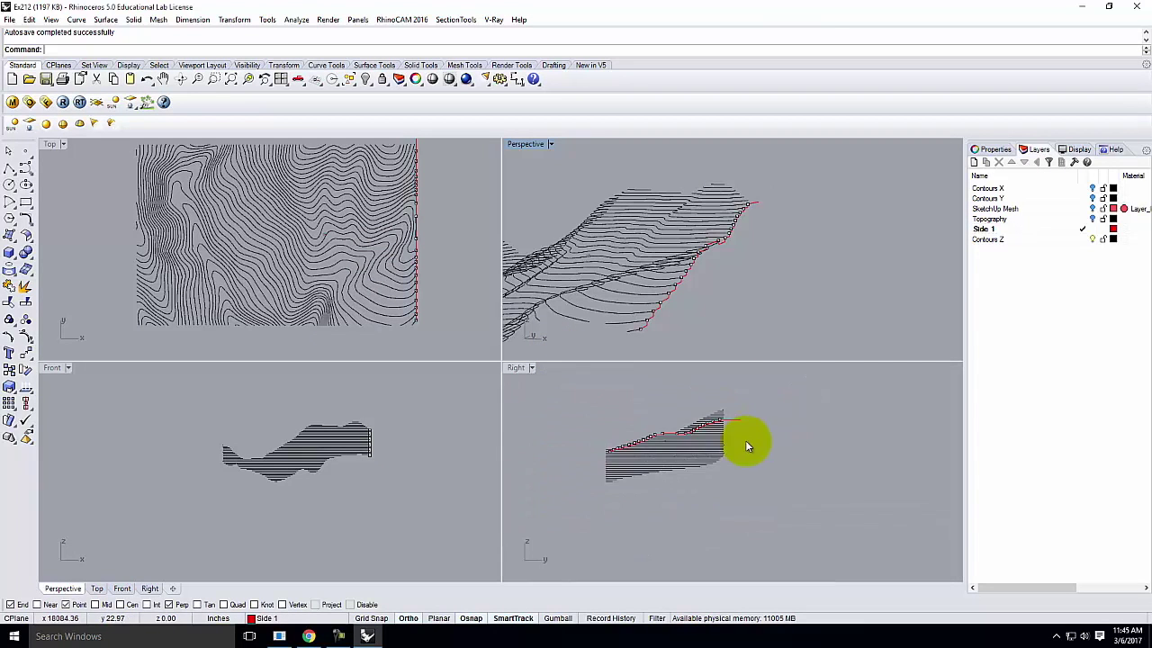
{"action": "scroll", "coordinate": [638, 447], "scroll_direction": "up", "scroll_amount": 3}
{"action": "scroll", "coordinate": [638, 449], "scroll_direction": "up", "scroll_amount": 3}
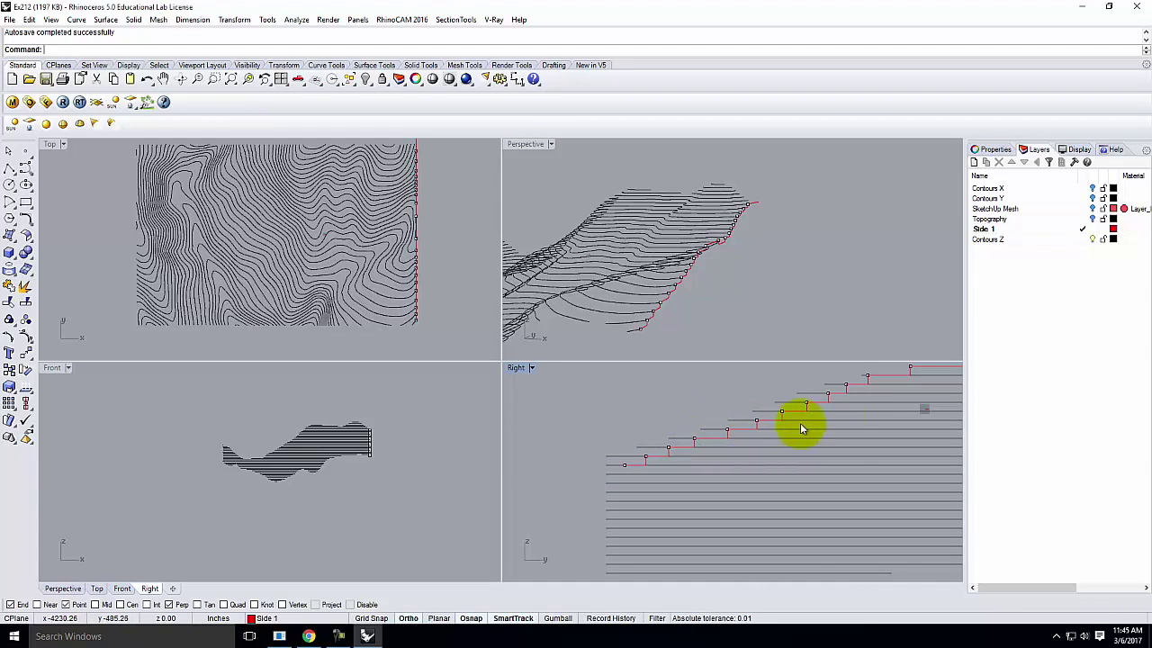
{"action": "scroll", "coordinate": [612, 452], "scroll_direction": "down", "scroll_amount": 2}
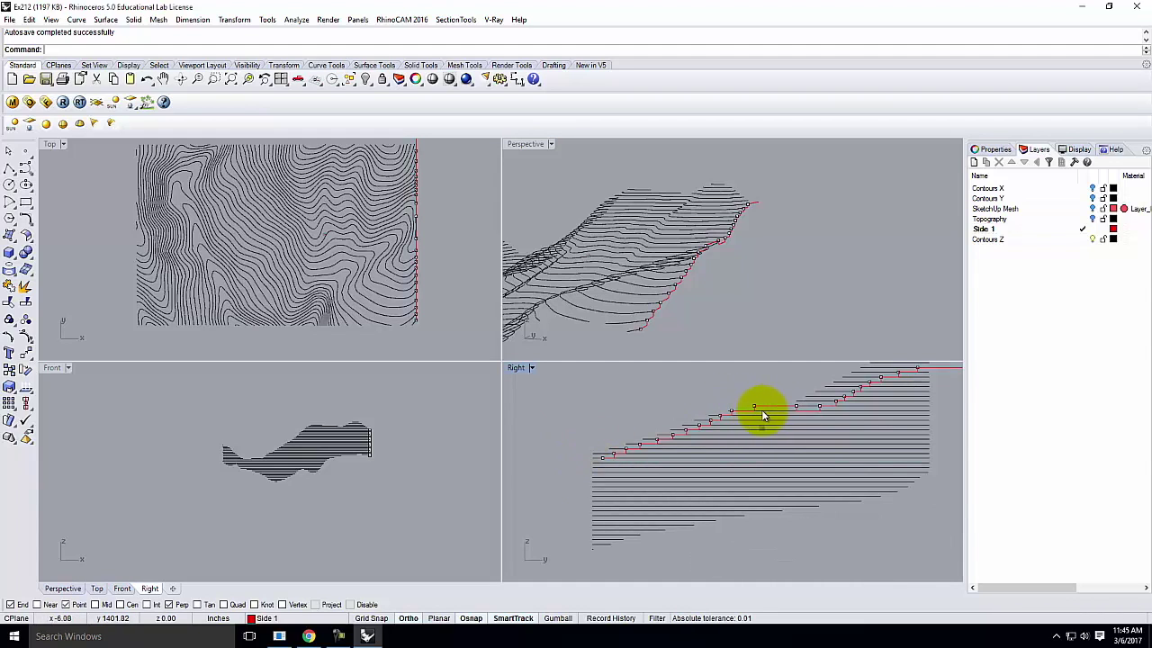
{"action": "scroll", "coordinate": [892, 392], "scroll_direction": "up", "scroll_amount": 1}
{"action": "scroll", "coordinate": [812, 426], "scroll_direction": "up", "scroll_amount": 3}
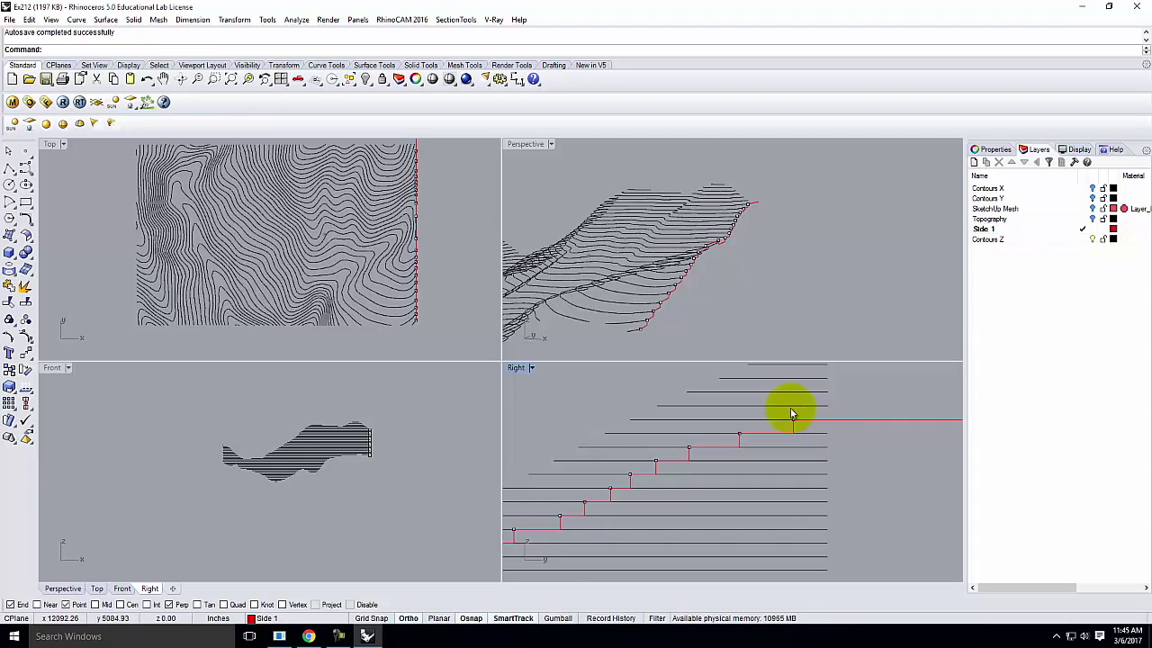
- Maximize the Perspective view and examine the adjacent side of the terrain where the contours end
{"action": "double_click", "coordinate": [531, 144]}
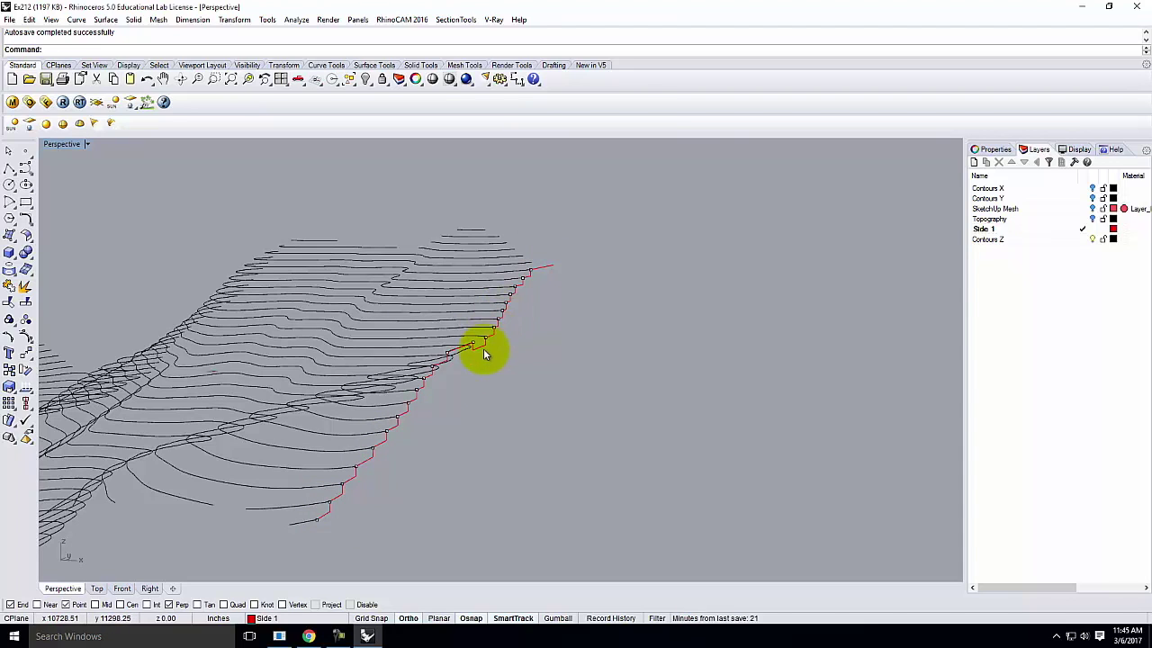
{"action": "right_click_drag", "start_coordinate": [484, 348], "coordinate": [552, 421]}
{"action": "scroll", "coordinate": [707, 378], "scroll_direction": "down", "scroll_amount": 3}
{"action": "right_click_drag", "start_coordinate": [635, 387], "coordinate": [658, 411]}
{"action": "scroll", "coordinate": [356, 517], "scroll_direction": "up", "scroll_amount": 2}
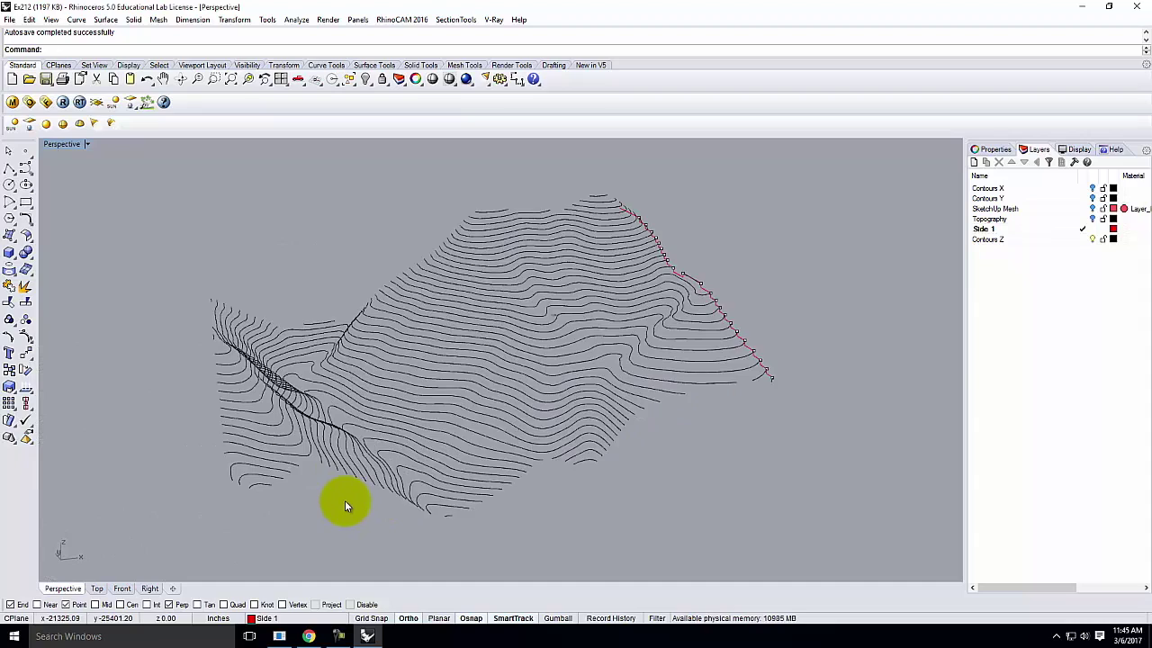
{"action": "right_click_drag", "start_coordinate": [321, 489], "coordinate": [364, 460]}
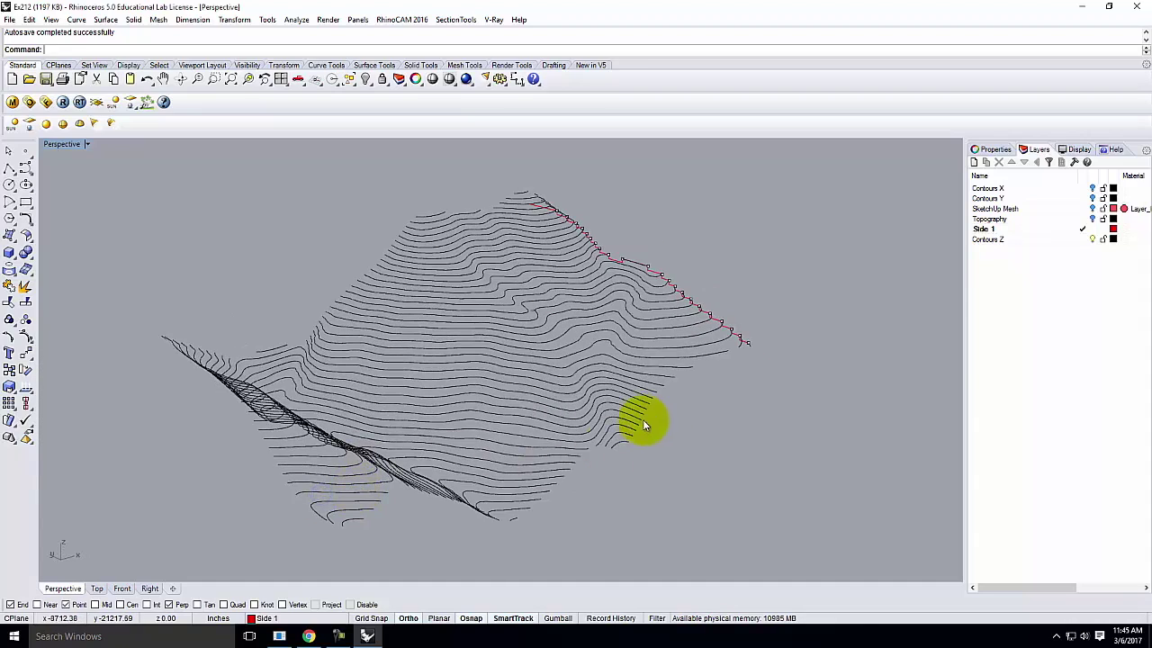
{"action": "right_click_drag", "start_coordinate": [331, 405], "coordinate": [287, 420]}
{"action": "mouse_move", "coordinate": [439, 450]}
{"action": "right_mouse_down"}
{"action": "mouse_move", "coordinate": [455, 342]}
{"action": "mouse_move", "coordinate": [494, 477]}
{"action": "mouse_move", "coordinate": [430, 441]}
{"action": "right_mouse_up"}
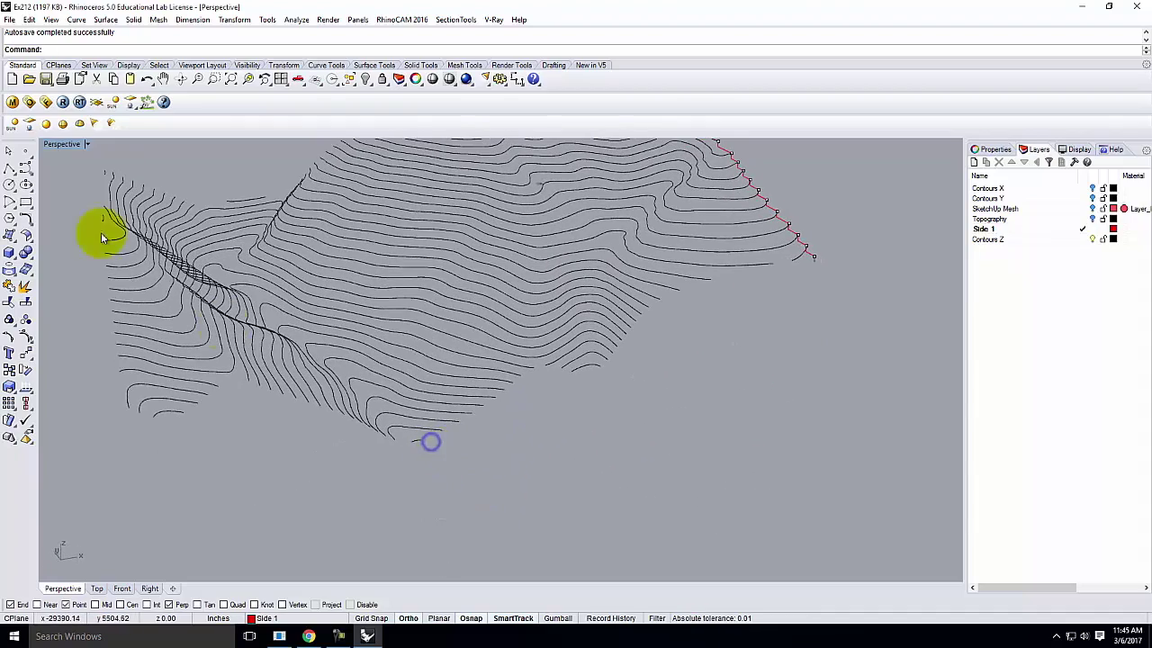
{"action": "right_click_drag", "start_coordinate": [186, 431], "coordinate": [173, 404], "text": "ctrl"}
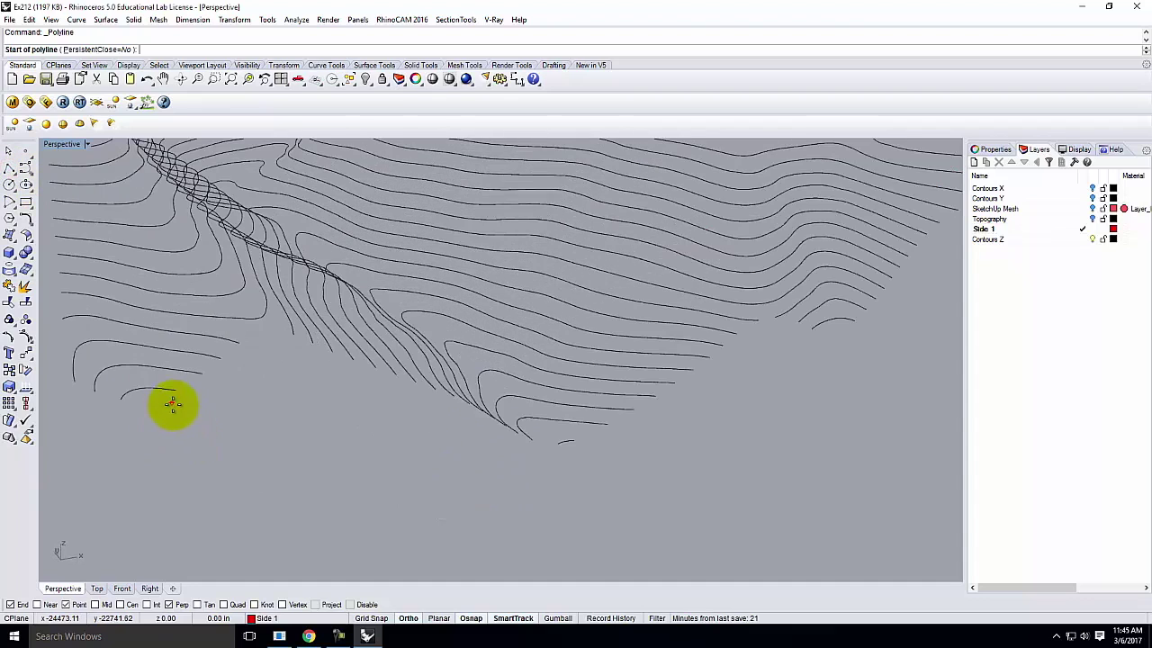
{"action": "left_click", "coordinate": [174, 392]}
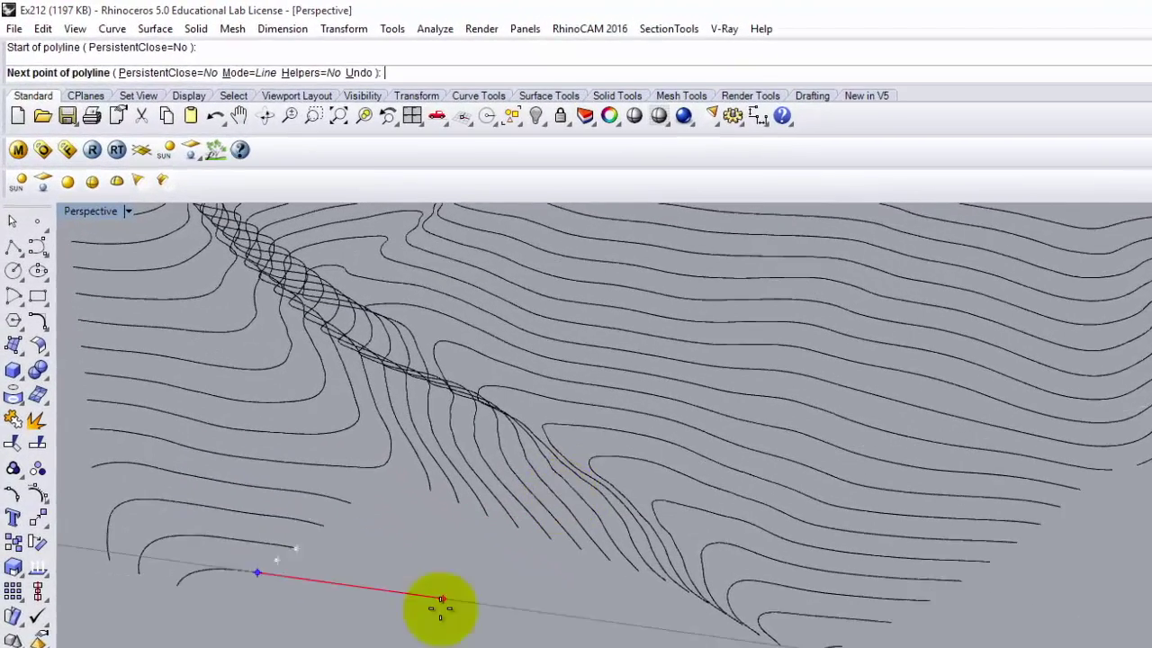
{"action": "key", "text": "Escape"}
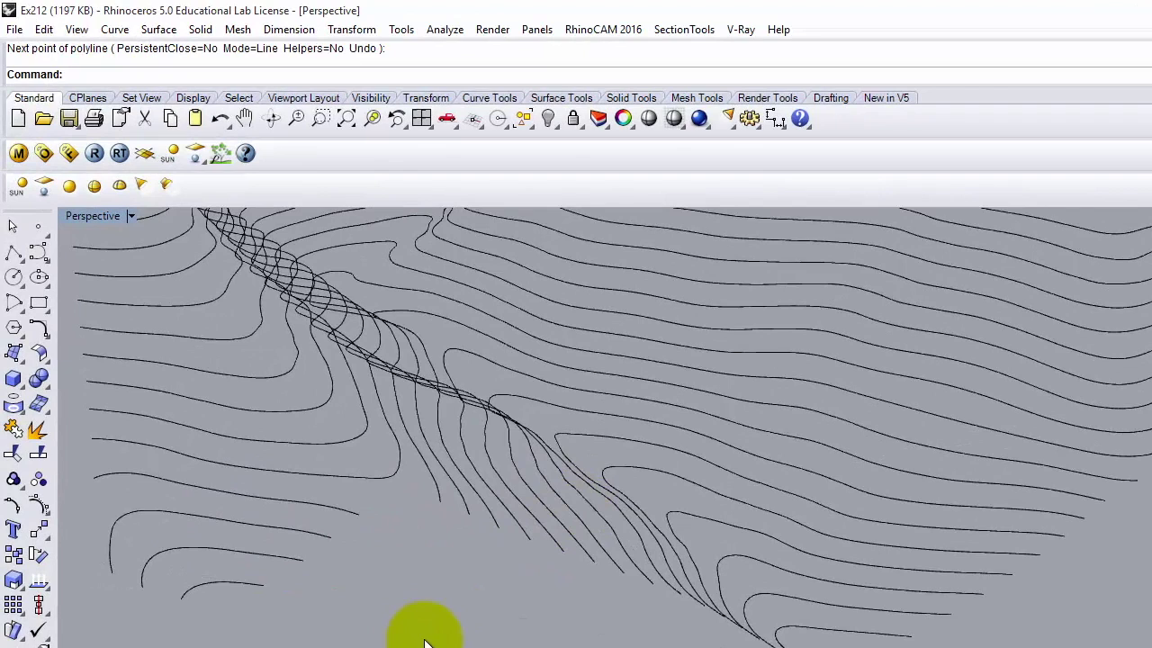
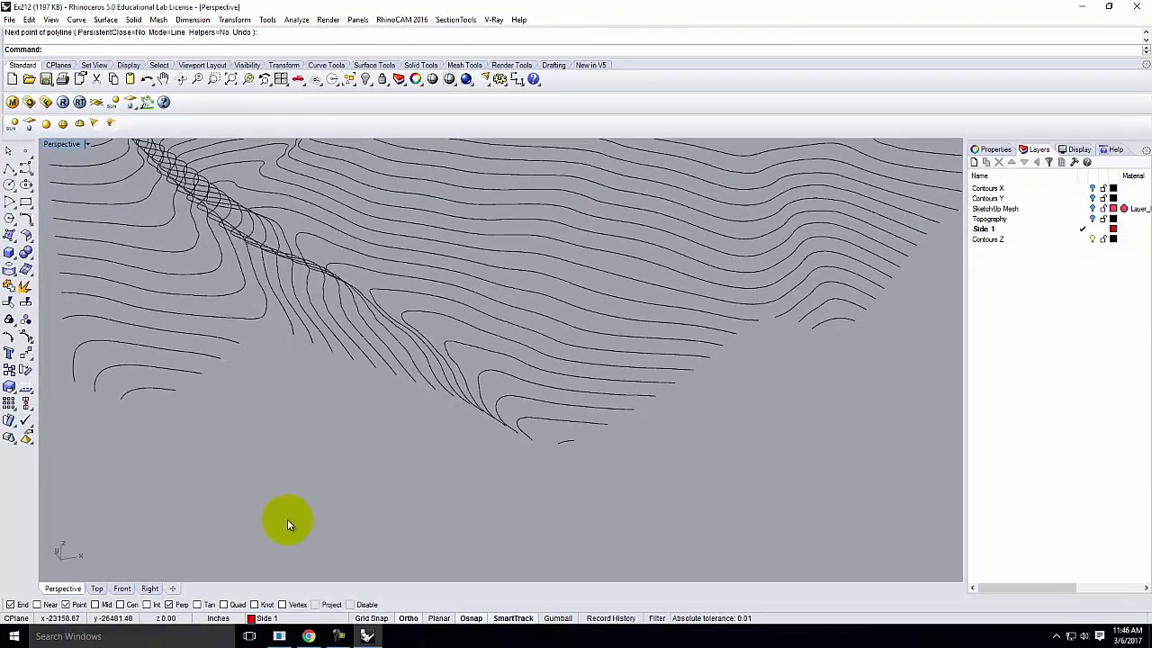
{"action": "scroll", "coordinate": [381, 520], "scroll_direction": "down", "scroll_amount": 5}
{"action": "right_click_drag", "start_coordinate": [270, 493], "coordinate": [291, 475]}
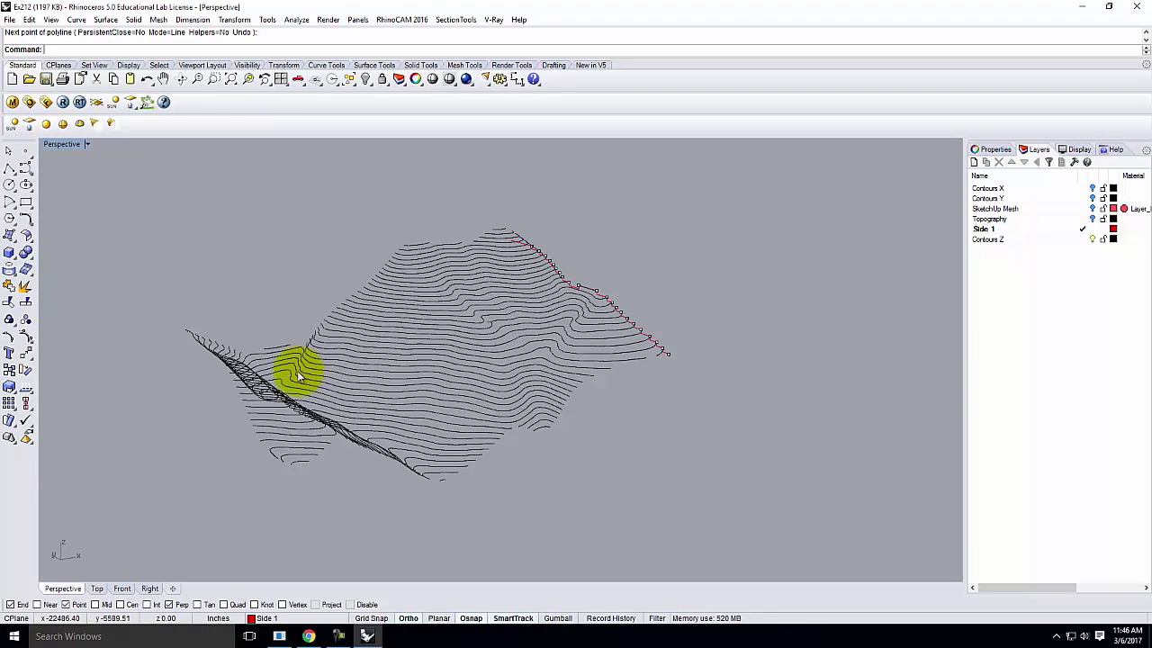
{"action": "left_click", "coordinate": [88, 144]}
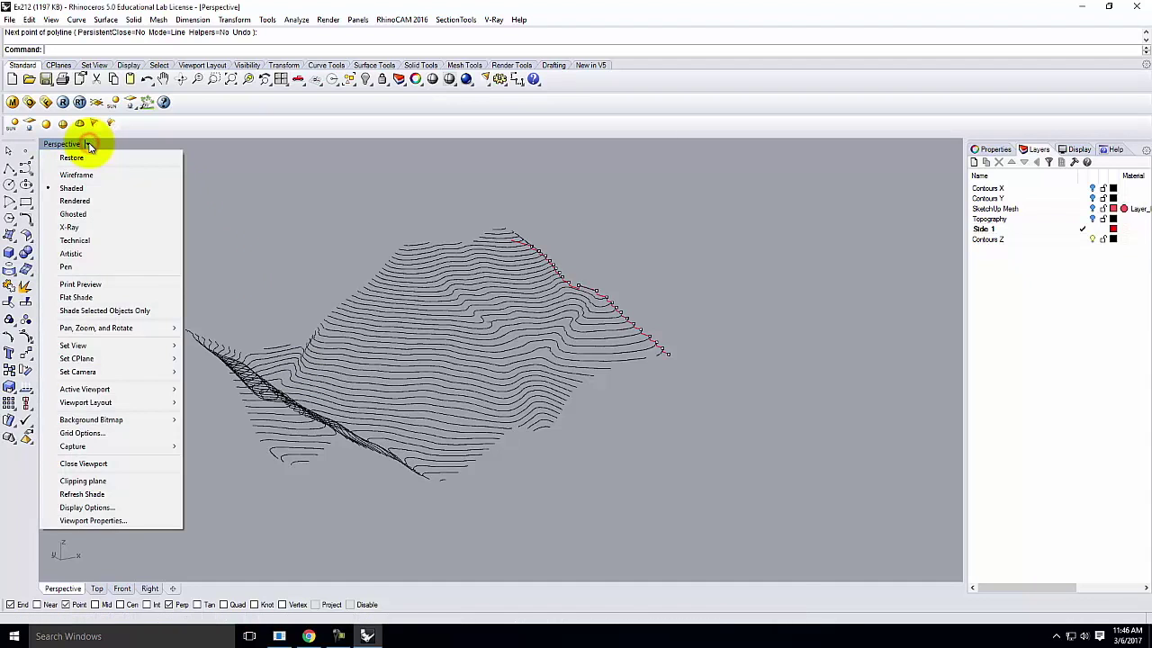
{"action": "left_click", "coordinate": [220, 18]}
{"action": "left_click", "coordinate": [357, 20]}
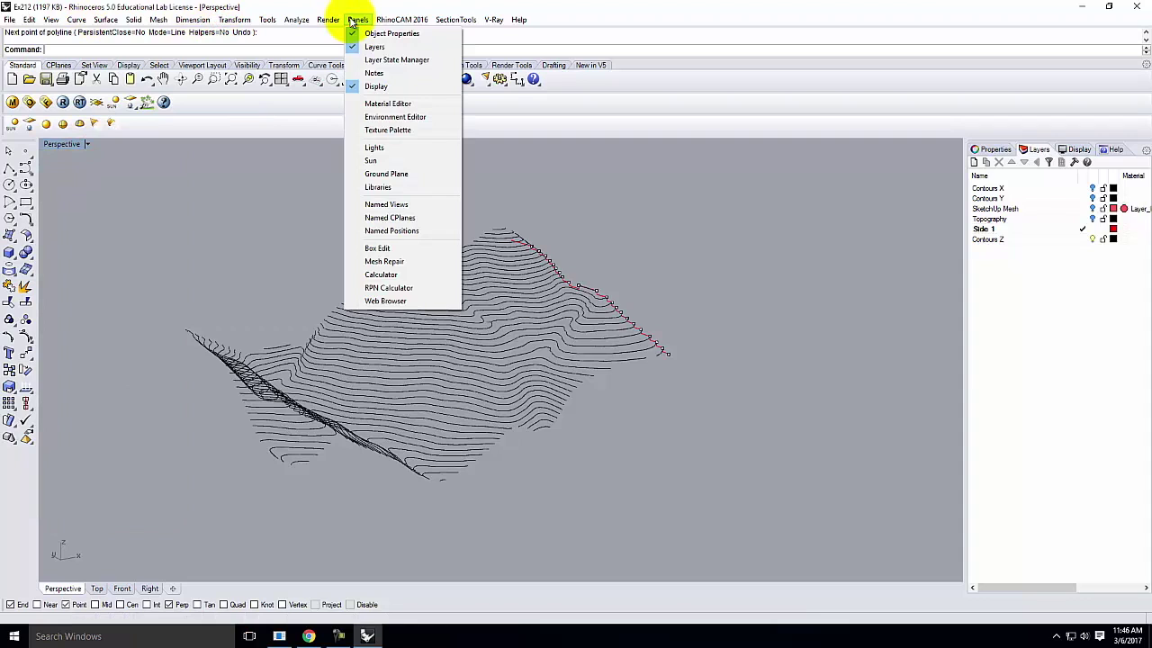
- Set the document grid to 2000 lines, with minor lines every 12 inches and major lines every 10 minor lines
{"action": "mouse_move", "coordinate": [246, 22]}
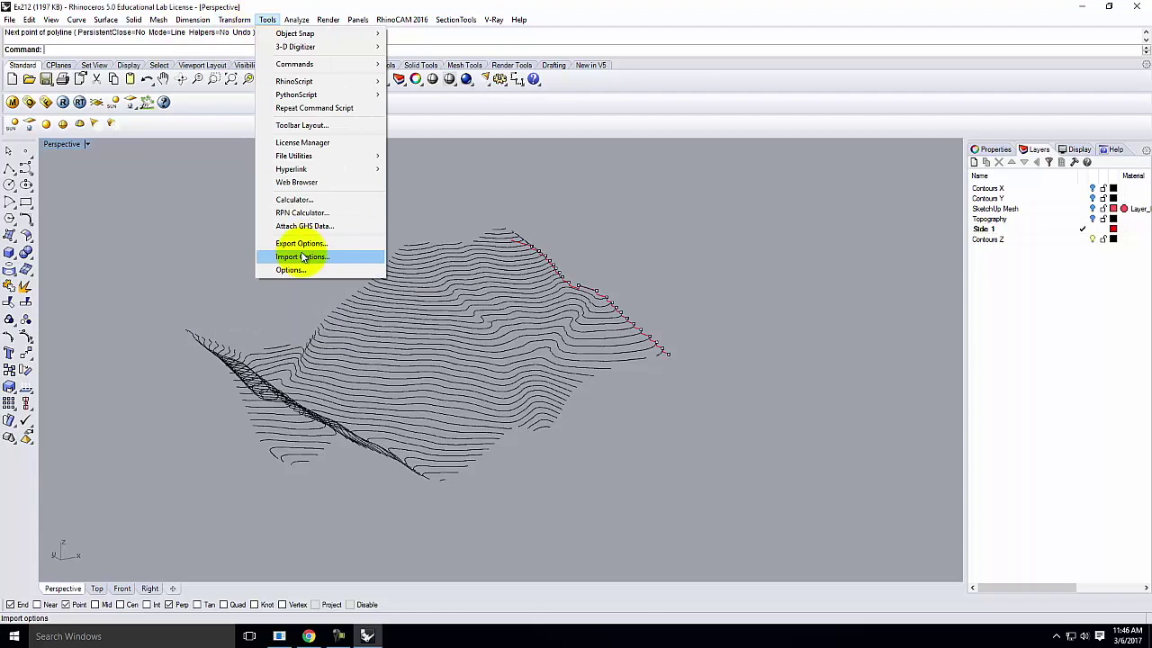
{"action": "left_click", "coordinate": [300, 272]}
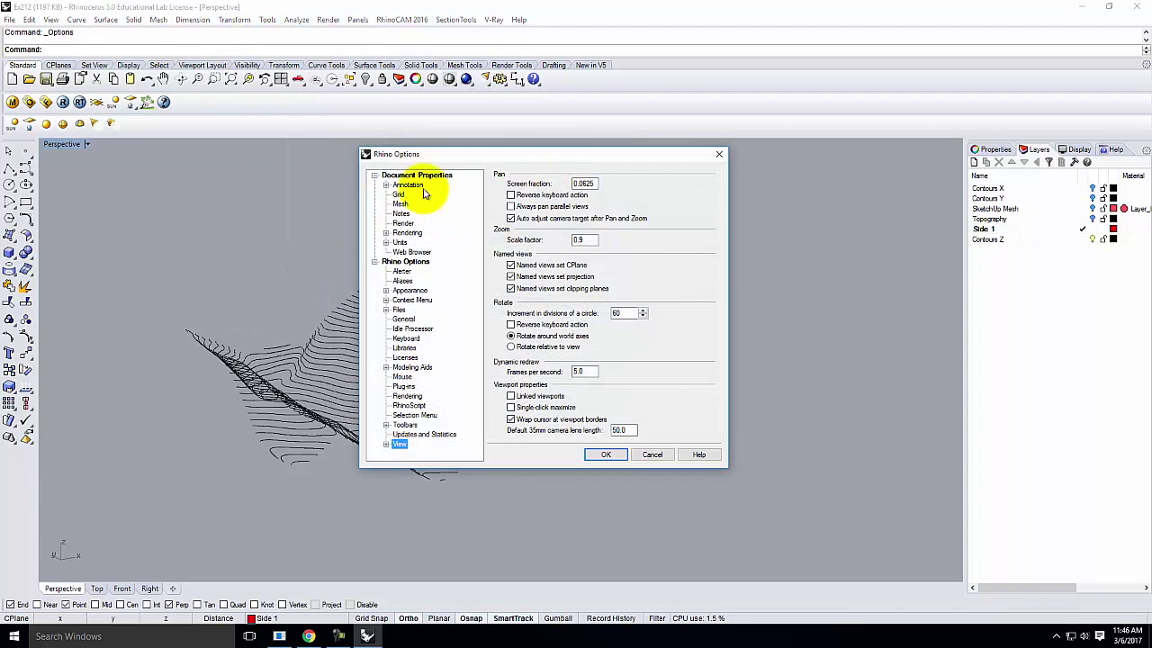
{"action": "left_click", "coordinate": [398, 196]}
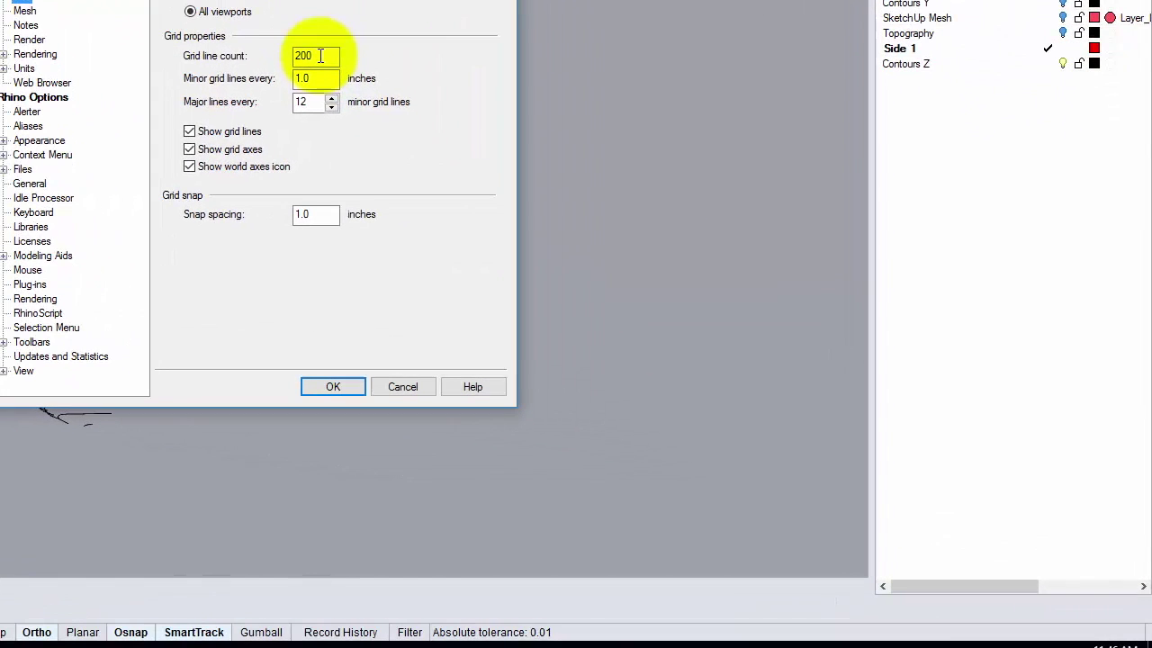
{"action": "double_click", "coordinate": [596, 231]}
{"action": "type", "text": "2000"}
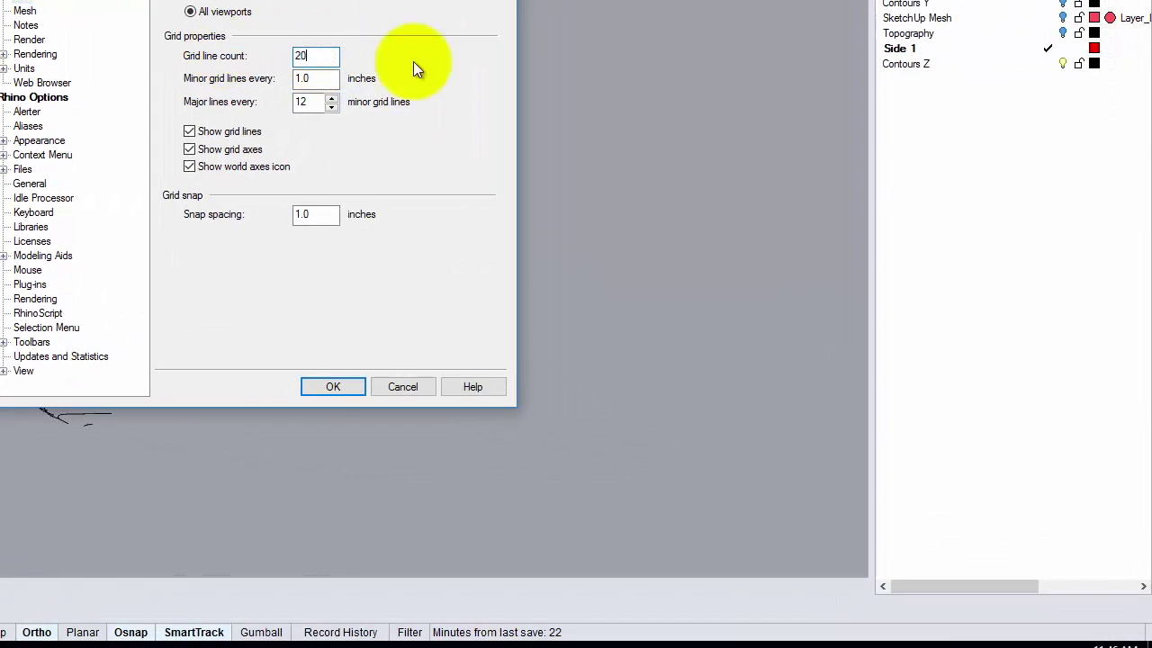
{"action": "left_click", "coordinate": [314, 78]}
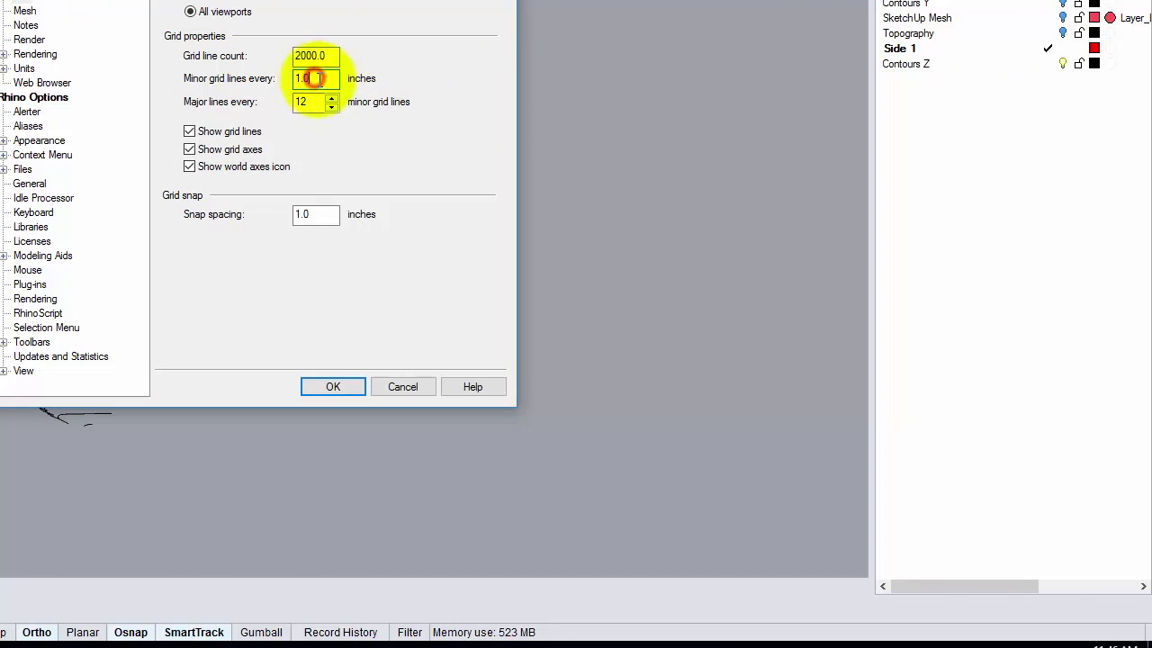
{"action": "type", "text": "12"}
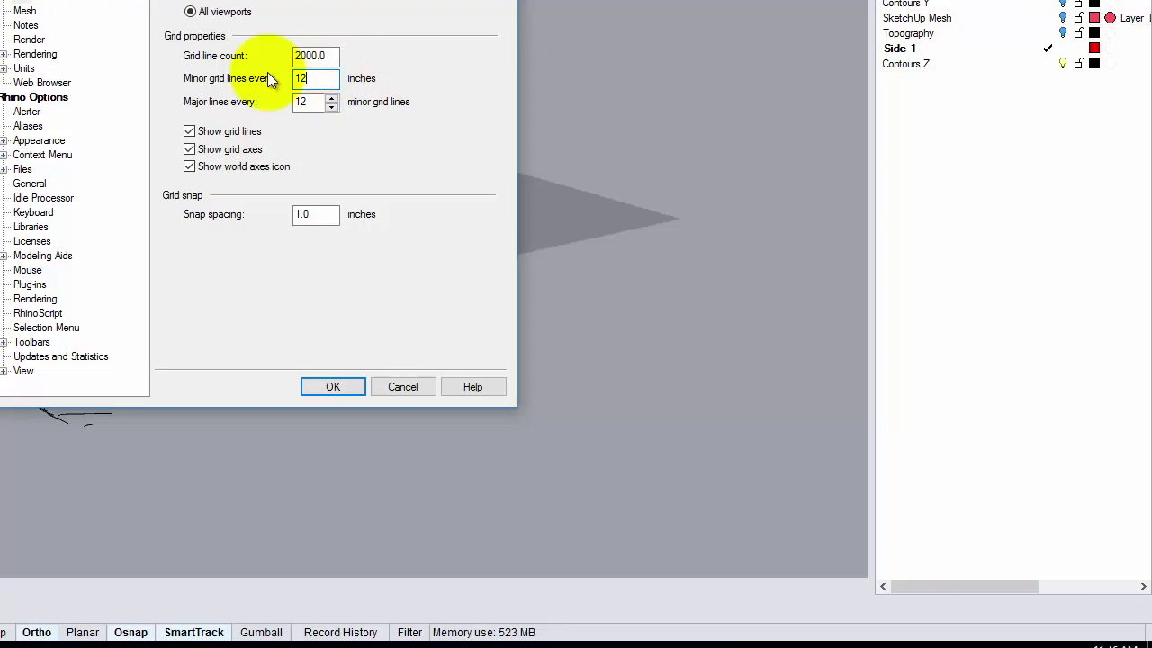
{"action": "left_click", "coordinate": [297, 102]}
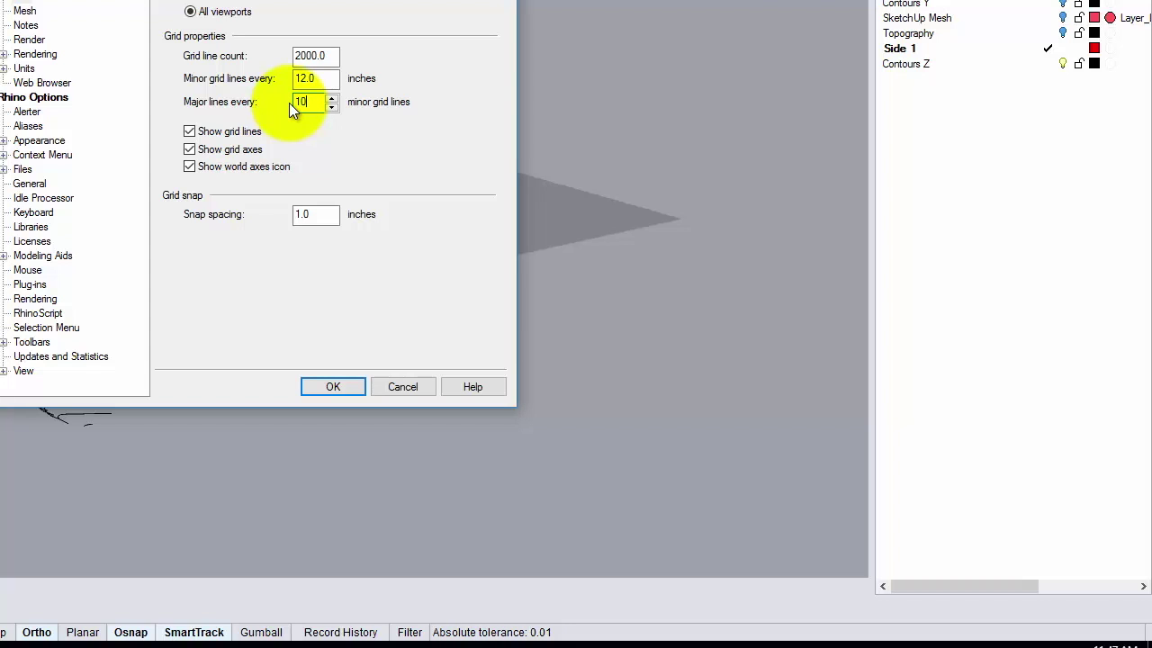
{"action": "left_click", "coordinate": [333, 387]}
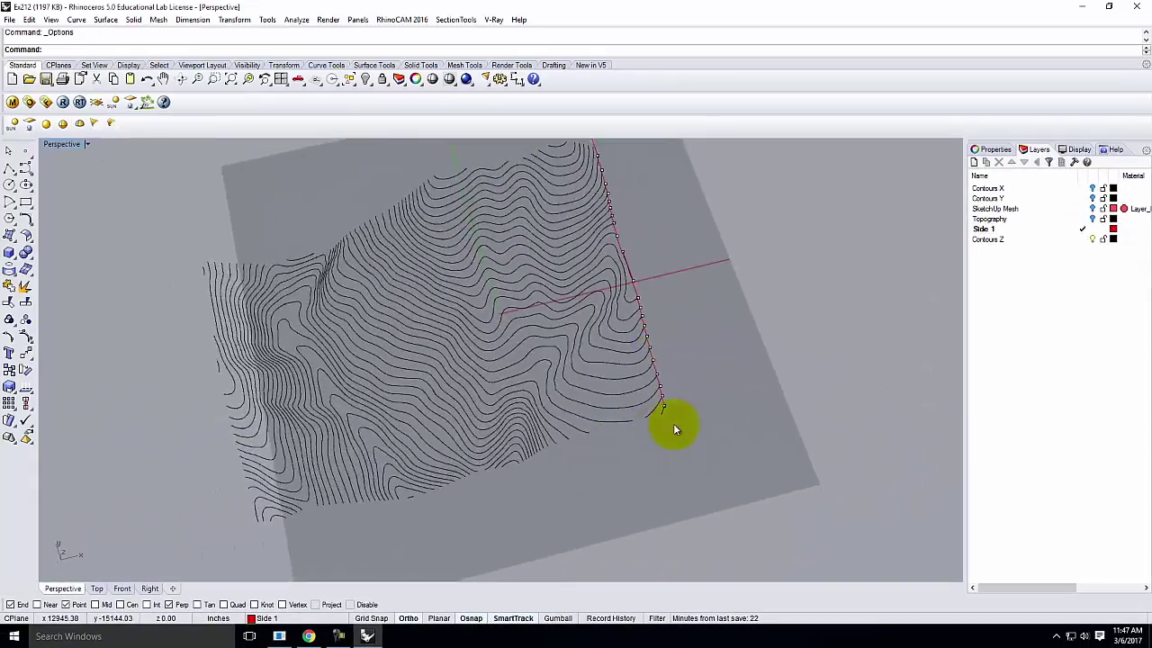
- Draw a five-segment right-angled polyline flat on the construction plane beside the terrain's profiled edge
{"action": "scroll", "coordinate": [597, 382], "scroll_direction": "up", "scroll_amount": 5}
{"action": "scroll", "coordinate": [539, 381], "scroll_direction": "down", "scroll_amount": 2}
{"action": "scroll", "coordinate": [642, 418], "scroll_direction": "down", "scroll_amount": 5}
{"action": "right_click_drag", "start_coordinate": [606, 360], "coordinate": [660, 314]}
{"action": "left_click", "coordinate": [9, 166]}
{"action": "left_click", "coordinate": [693, 377]}
{"action": "left_click", "coordinate": [672, 339]}
{"action": "left_click", "coordinate": [743, 327]}
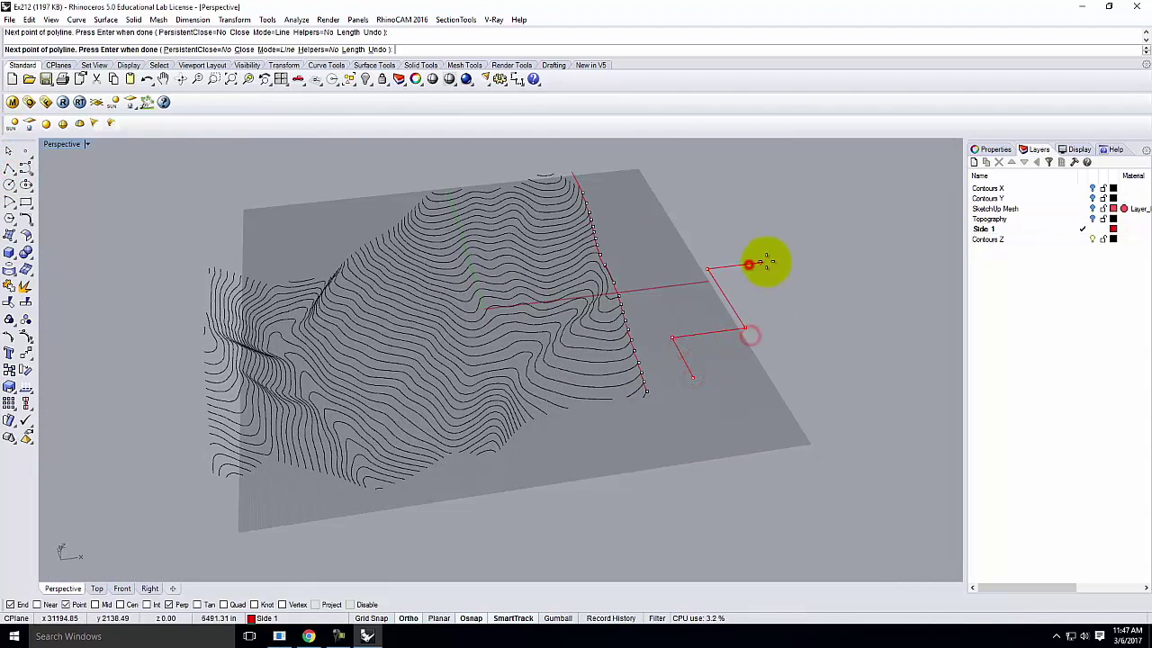
{"action": "left_click", "coordinate": [707, 269]}
{"action": "left_click", "coordinate": [793, 259]}
{"action": "left_click", "coordinate": [815, 287]}
{"action": "right_click", "coordinate": [822, 302]}
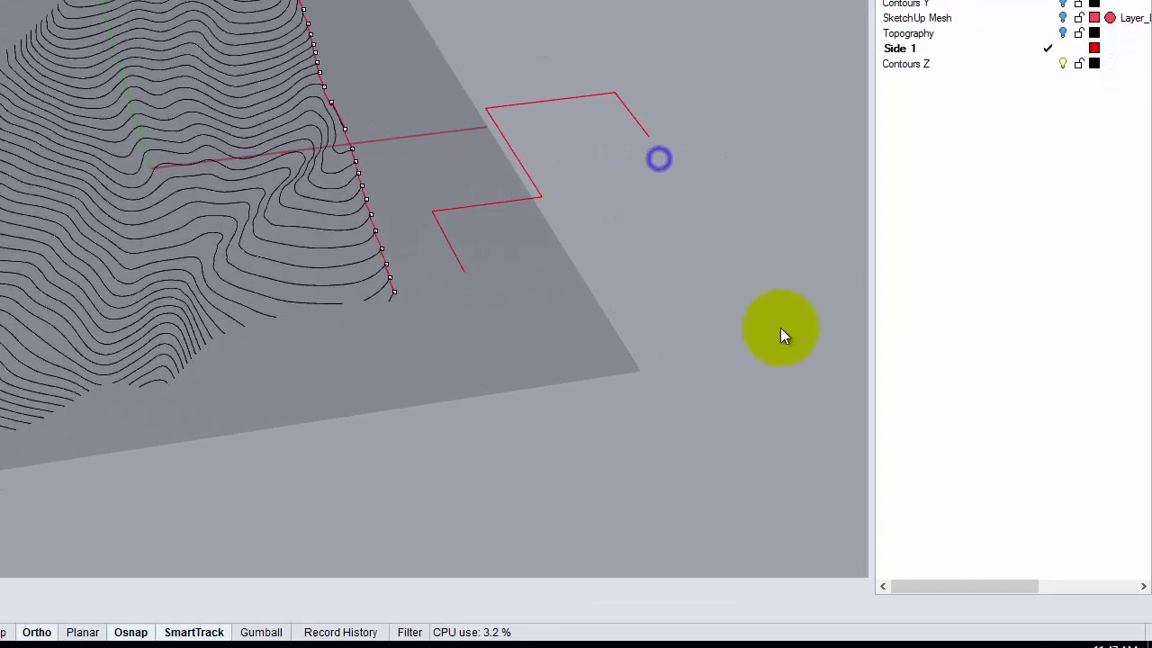
- Set a vertical construction plane by three points, with its origin on the lowest contour's end at the terrain corner and X along the adjacent edge
{"action": "right_click_drag", "start_coordinate": [781, 330], "coordinate": [665, 278]}
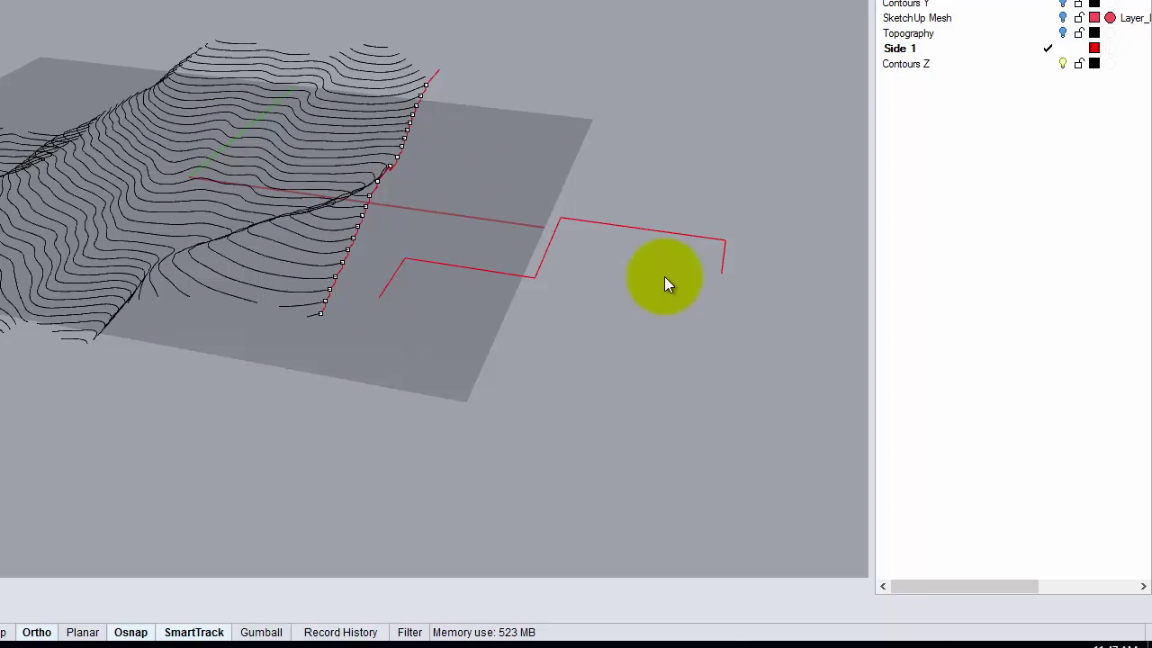
{"action": "right_click_drag", "start_coordinate": [406, 257], "coordinate": [511, 349]}
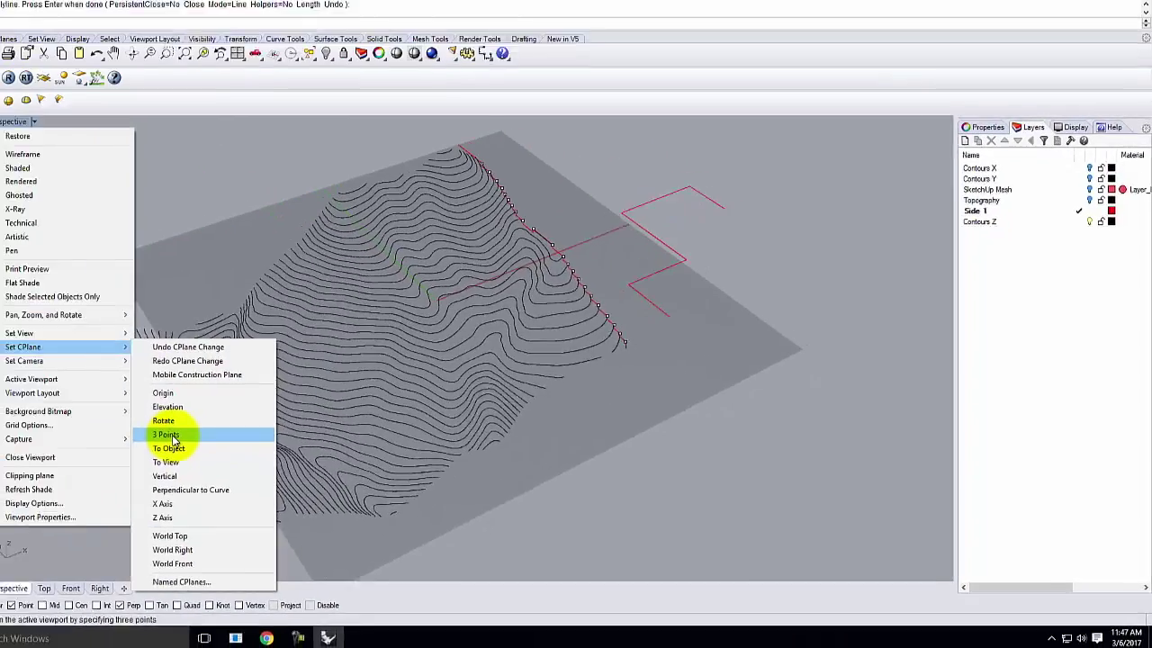
{"action": "left_click", "coordinate": [274, 436]}
{"action": "scroll", "coordinate": [527, 406], "scroll_direction": "up", "scroll_amount": 2}
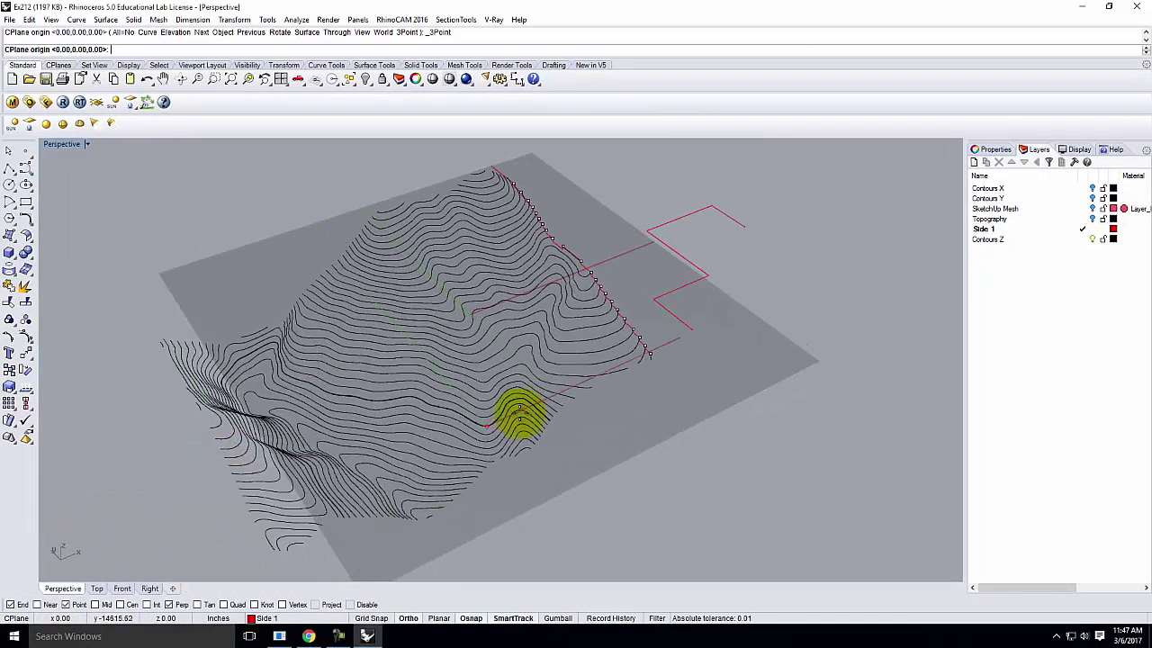
{"action": "scroll", "coordinate": [478, 463], "scroll_direction": "down", "scroll_amount": 3}
{"action": "scroll", "coordinate": [447, 471], "scroll_direction": "up", "scroll_amount": 5}
{"action": "scroll", "coordinate": [337, 474], "scroll_direction": "up", "scroll_amount": 2}
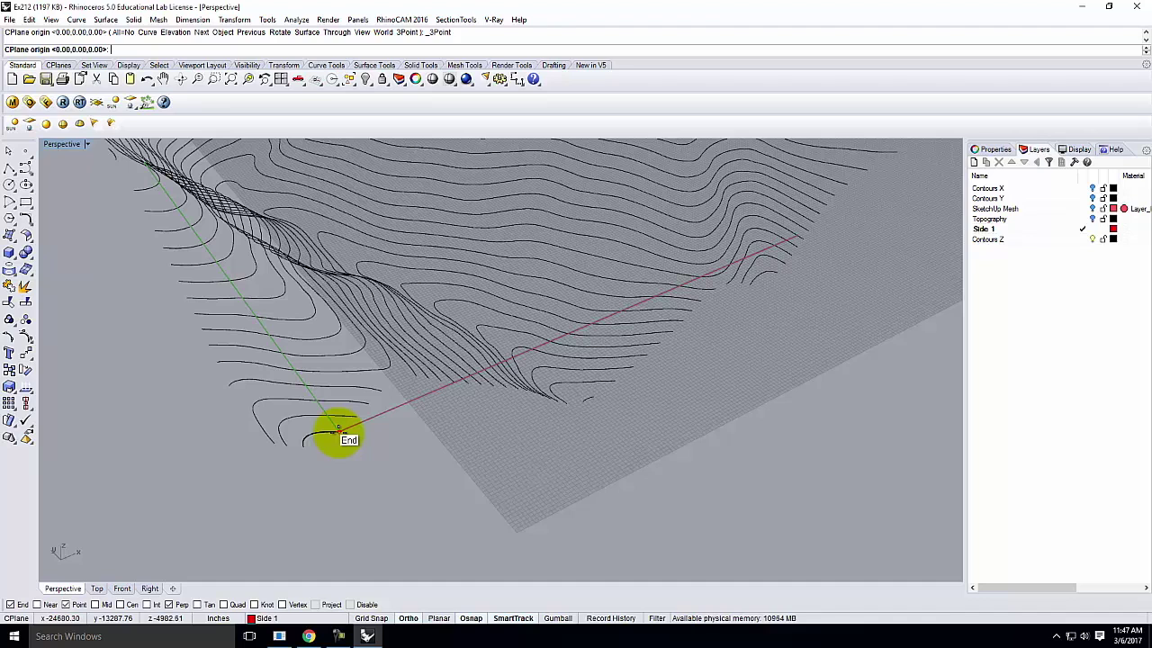
{"action": "left_click", "coordinate": [338, 430]}
{"action": "scroll", "coordinate": [270, 450], "scroll_direction": "down", "scroll_amount": 8}
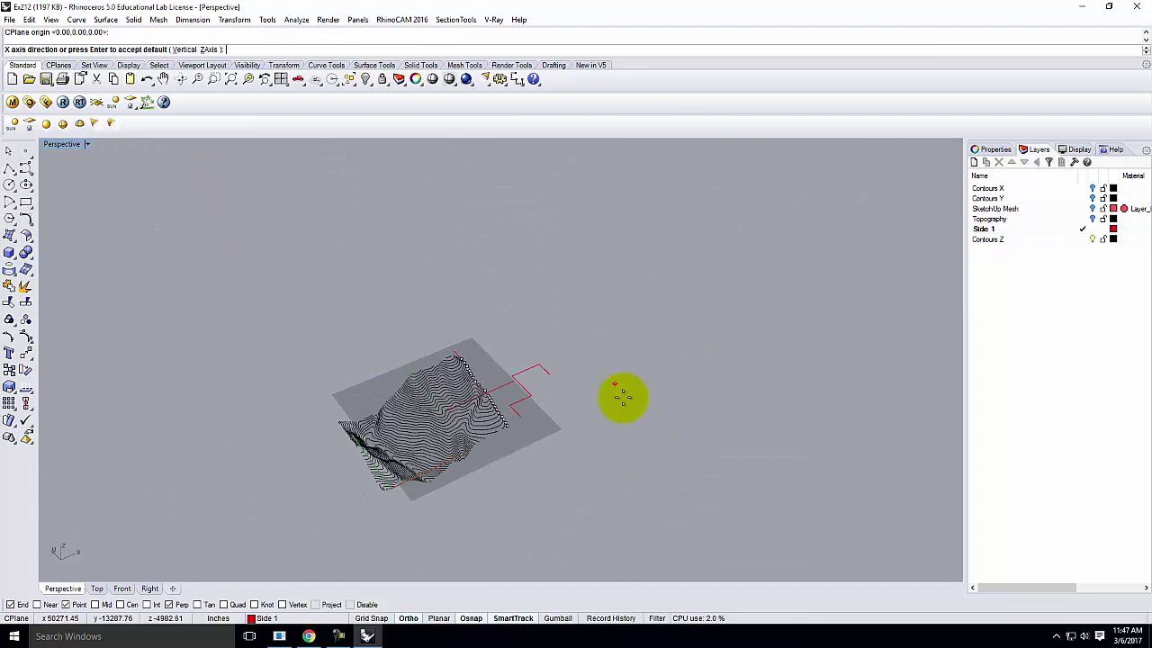
{"action": "left_click", "coordinate": [695, 373]}
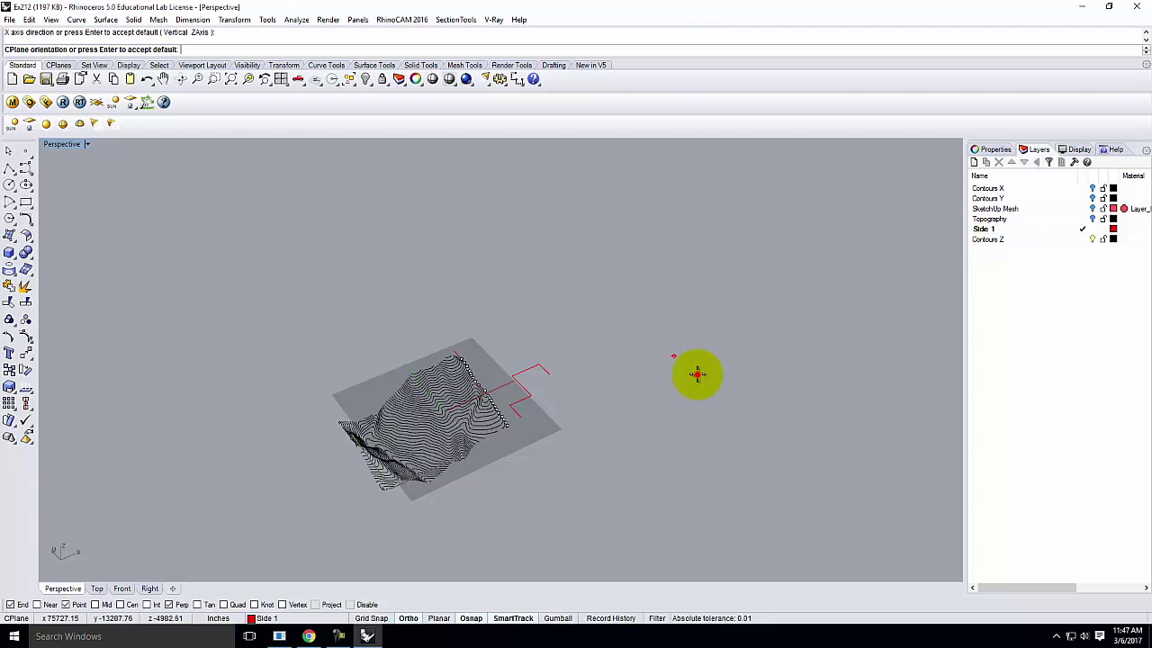
{"action": "scroll", "coordinate": [350, 423], "scroll_direction": "up", "scroll_amount": 5}
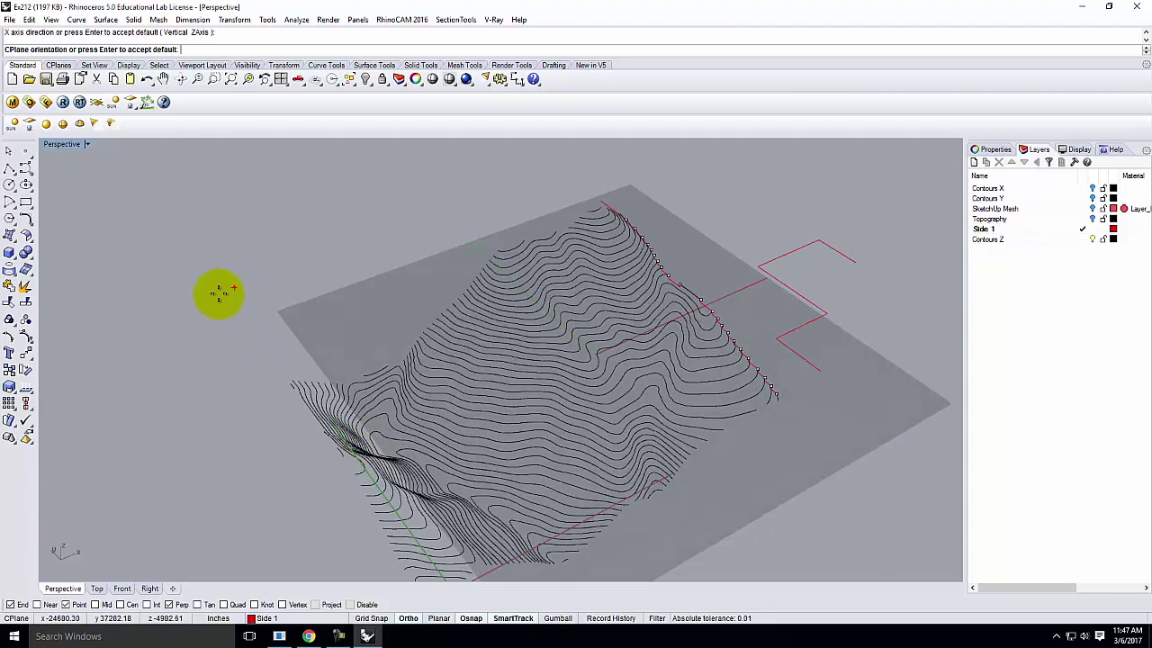
{"action": "double_click", "coordinate": [61, 144]}
{"action": "scroll", "coordinate": [269, 540], "scroll_direction": "down", "scroll_amount": 5}
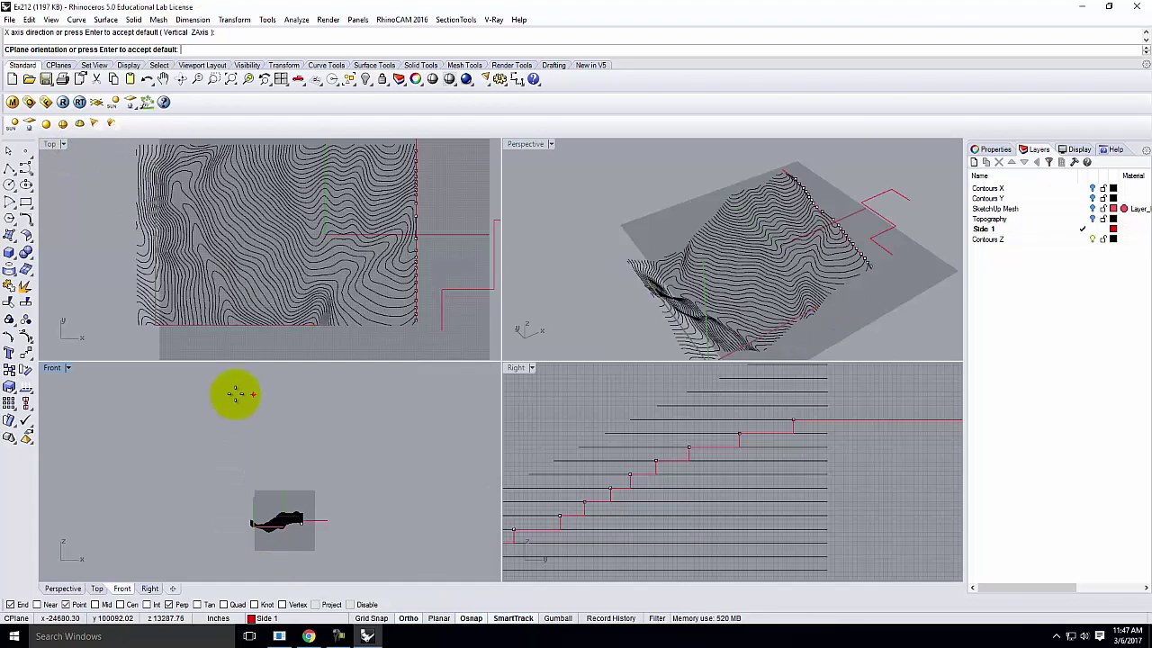
{"action": "right_click", "coordinate": [177, 408]}
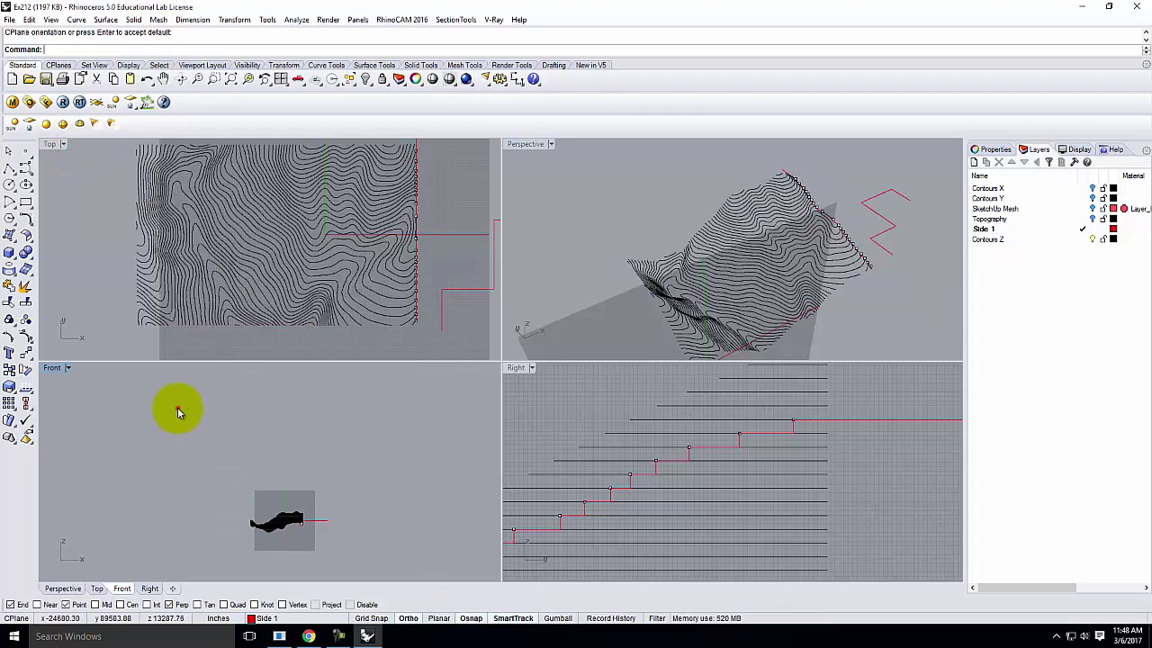
- In the maximized Perspective view, start a polyline at the construction plane origin and step it up through the next three contour ends
{"action": "double_click", "coordinate": [525, 147]}
{"action": "right_click_drag", "start_coordinate": [669, 442], "coordinate": [467, 379]}
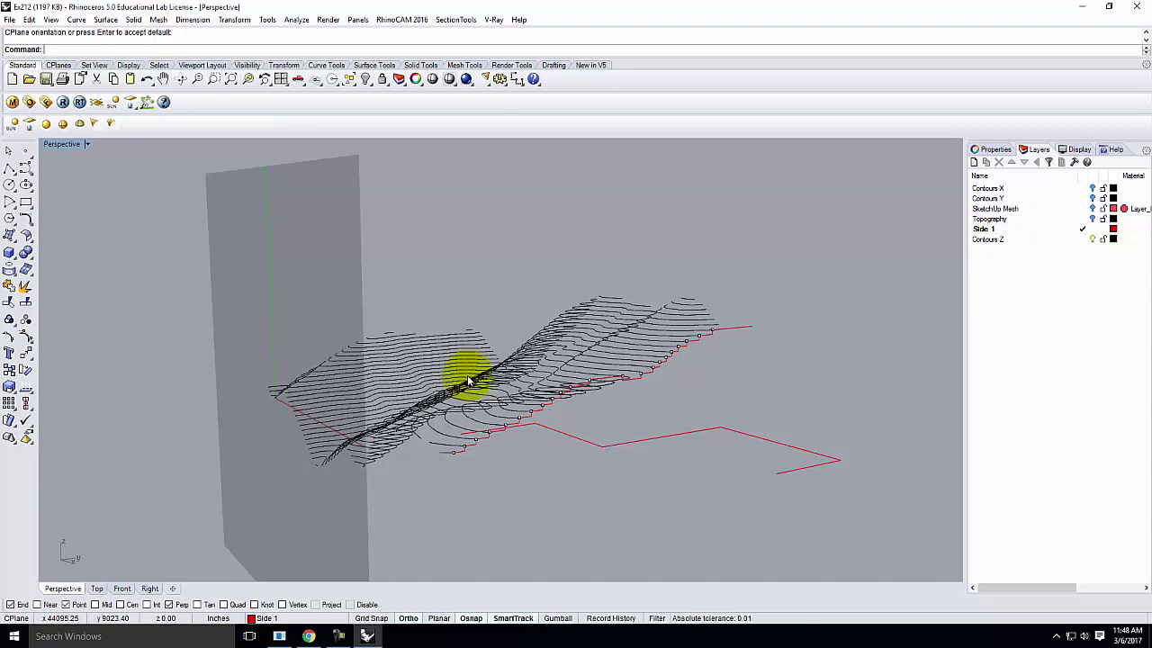
{"action": "right_click_drag", "start_coordinate": [462, 383], "coordinate": [637, 385]}
{"action": "scroll", "coordinate": [329, 430], "scroll_direction": "up", "scroll_amount": 5}
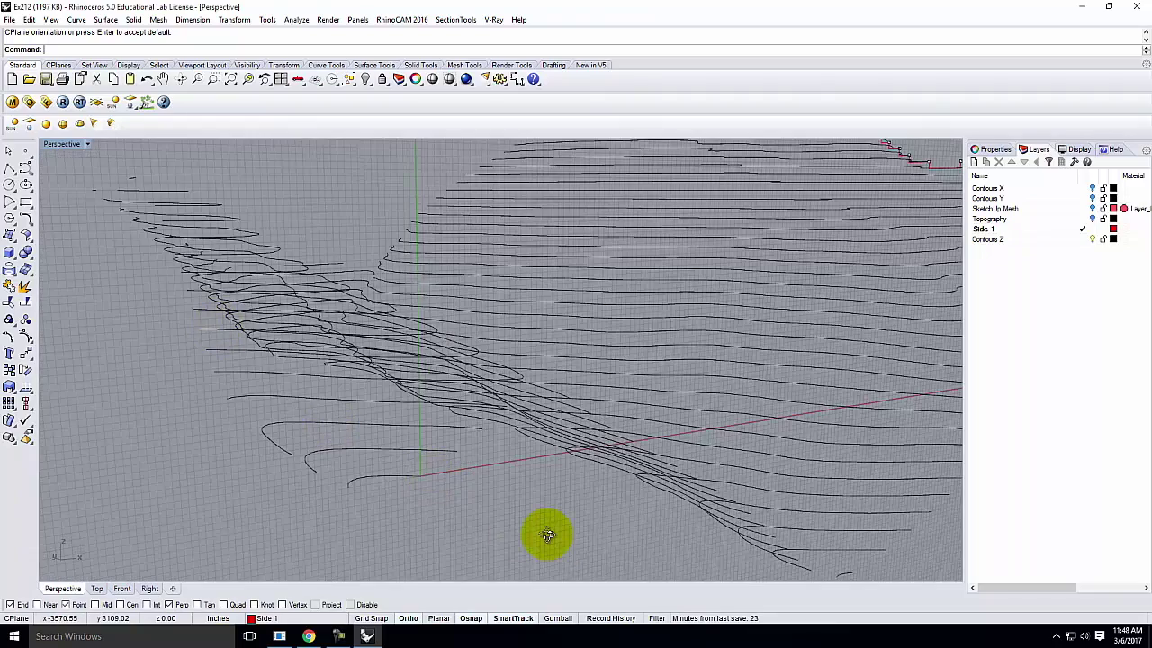
{"action": "scroll", "coordinate": [546, 532], "scroll_direction": "up", "scroll_amount": 4}
{"action": "scroll", "coordinate": [543, 529], "scroll_direction": "down", "scroll_amount": 8}
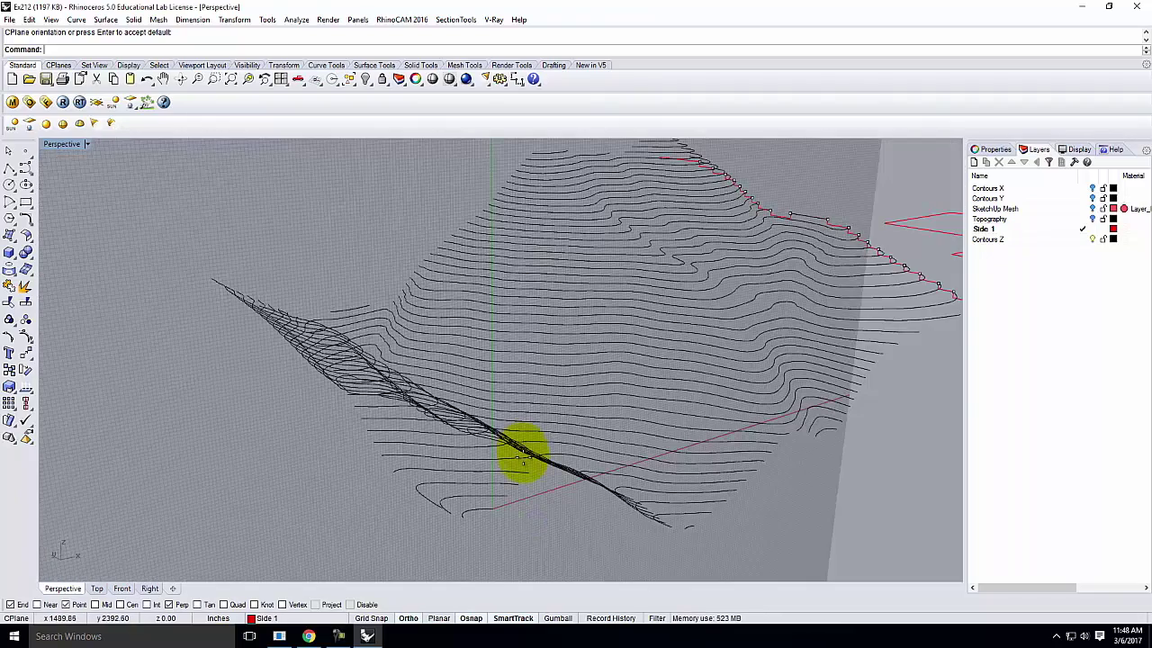
{"action": "left_click", "coordinate": [8, 167]}
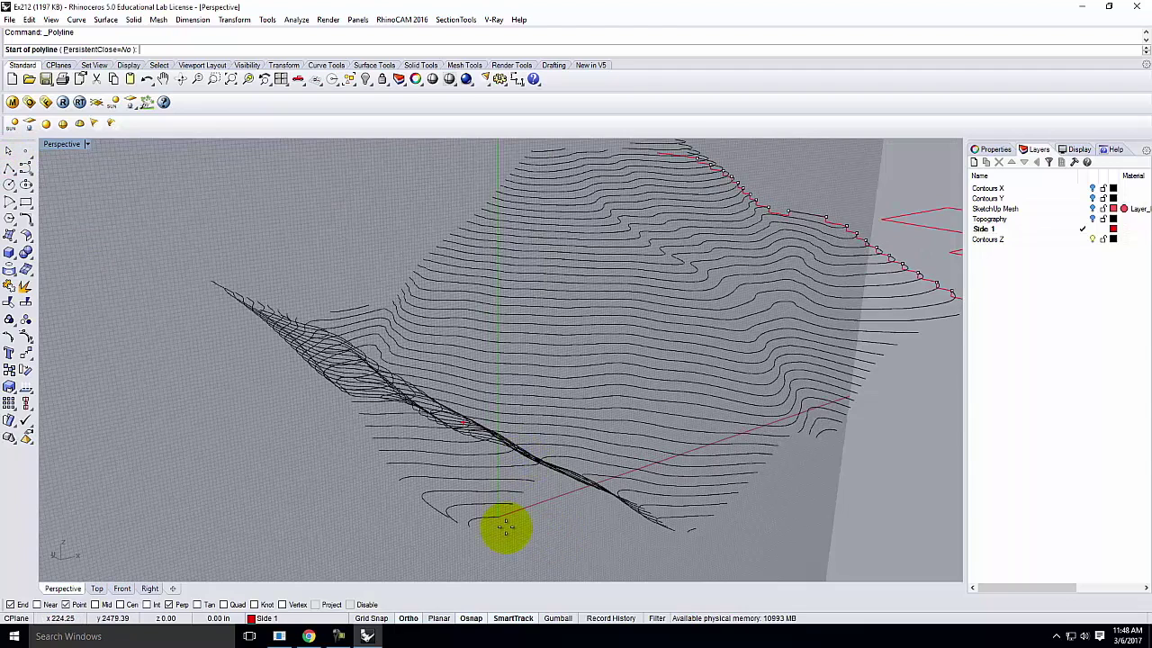
{"action": "scroll", "coordinate": [497, 515], "scroll_direction": "up", "scroll_amount": 6}
{"action": "left_click", "coordinate": [495, 517]}
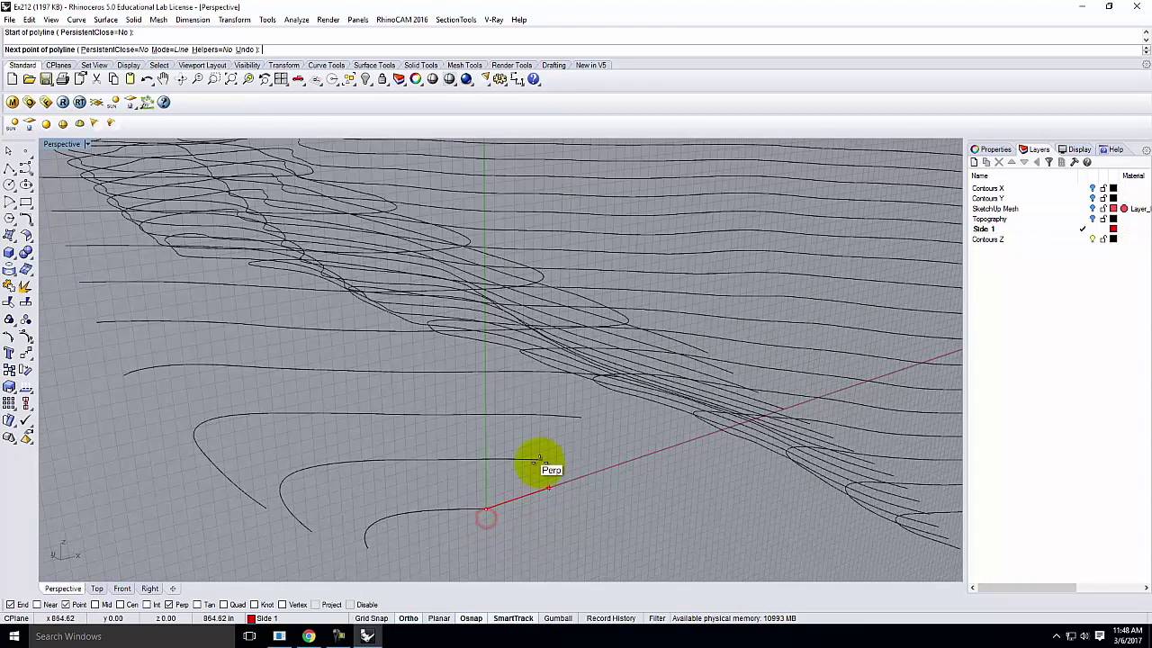
{"action": "left_click", "coordinate": [541, 490]}
{"action": "left_click", "coordinate": [542, 459]}
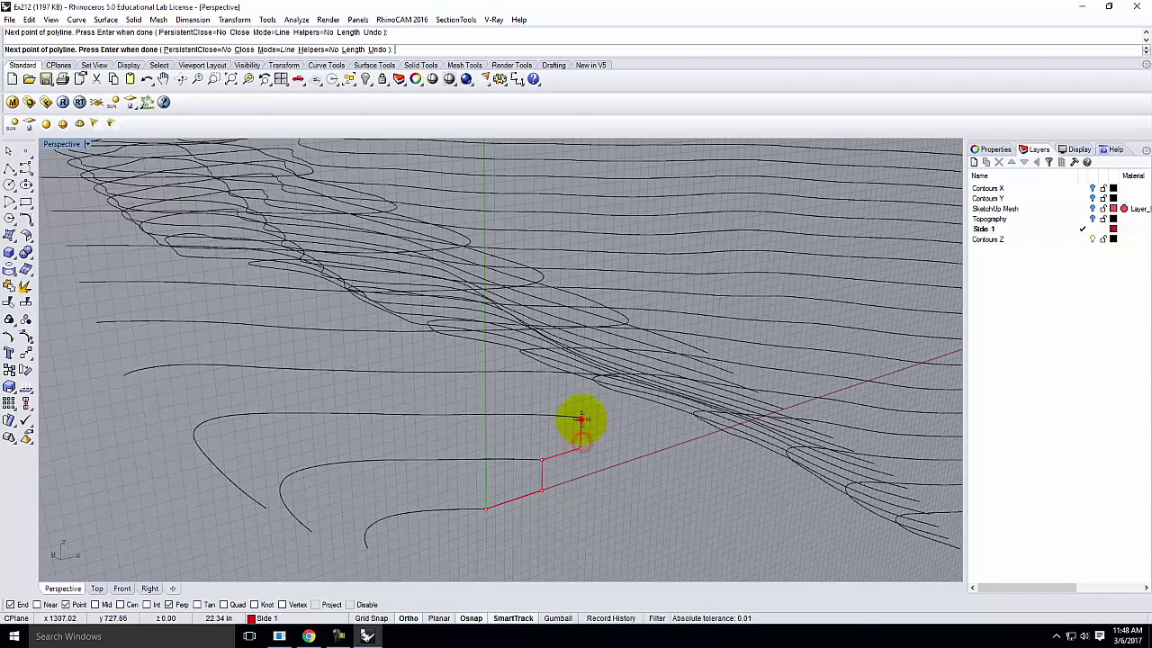
{"action": "right_click_drag", "start_coordinate": [581, 416], "coordinate": [463, 476]}
{"action": "scroll", "coordinate": [531, 443], "scroll_direction": "up", "scroll_amount": 5}
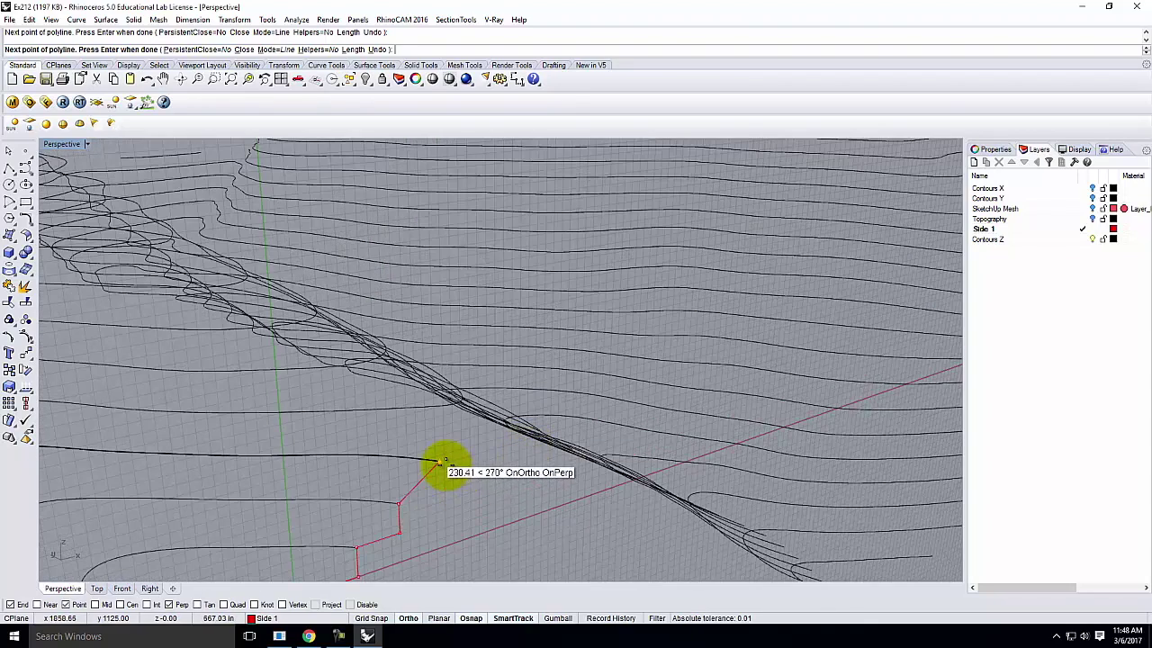
{"action": "left_click", "coordinate": [441, 455]}
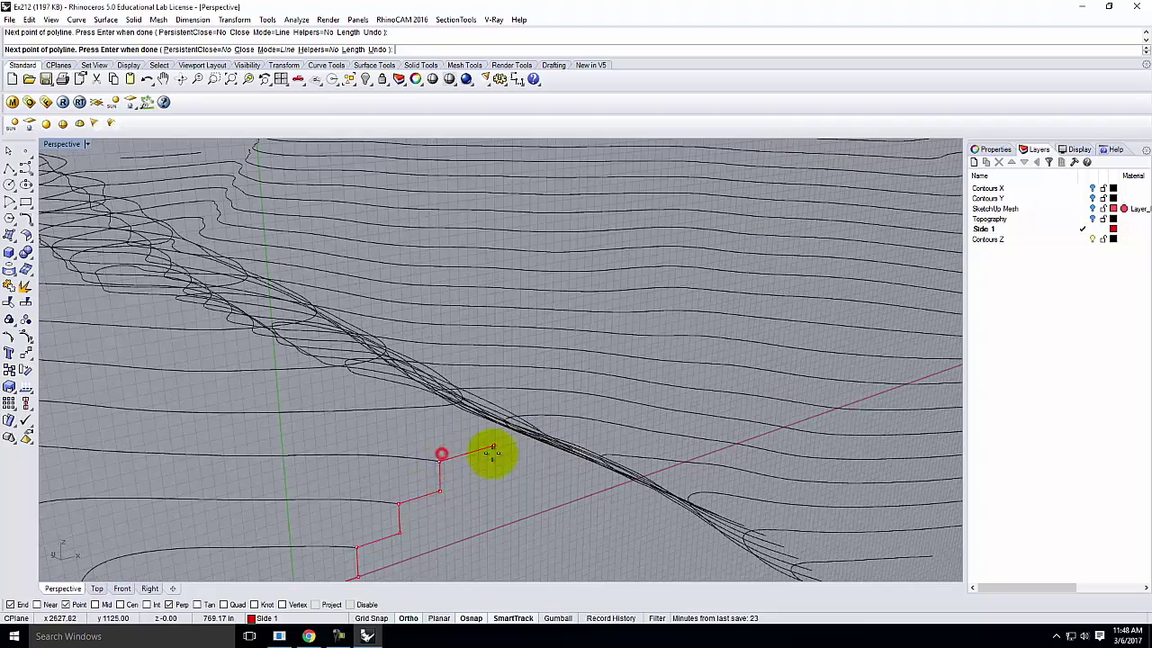
- Continue the stepped polyline across the crest and down along the descending contour ends, and finish it partway along the edge
{"action": "right_click_drag", "start_coordinate": [514, 458], "coordinate": [483, 469]}
{"action": "right_click_drag", "start_coordinate": [424, 431], "coordinate": [145, 506]}
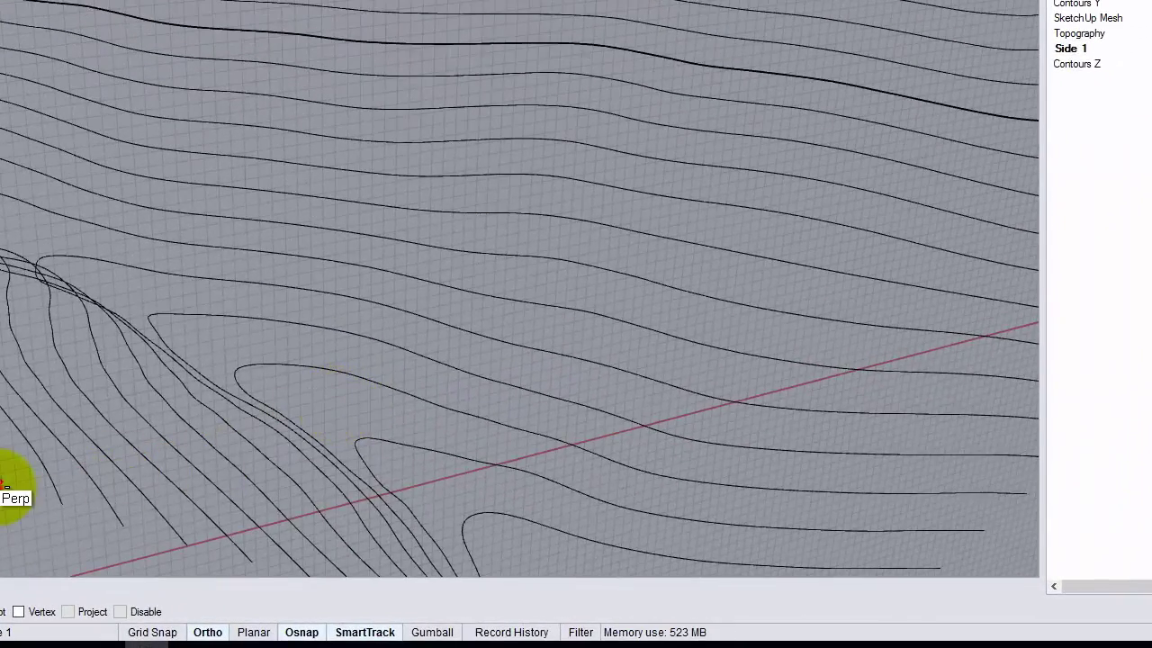
{"action": "left_click", "coordinate": [5, 518]}
{"action": "left_click", "coordinate": [60, 507]}
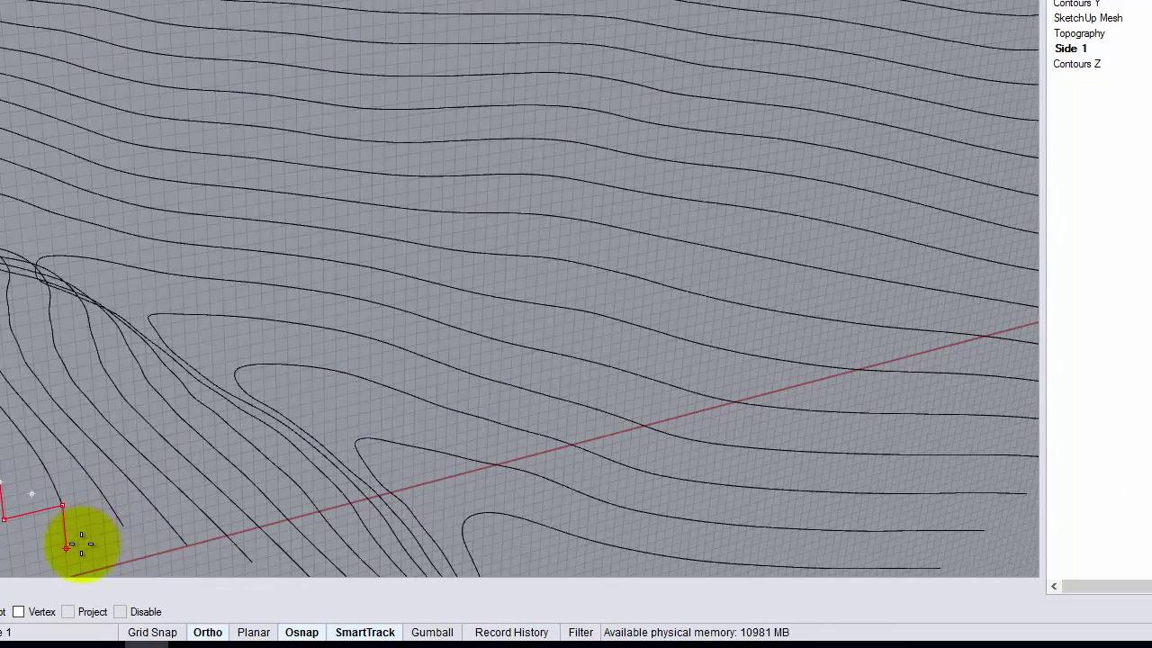
{"action": "left_click", "coordinate": [66, 540]}
{"action": "left_click", "coordinate": [123, 527]}
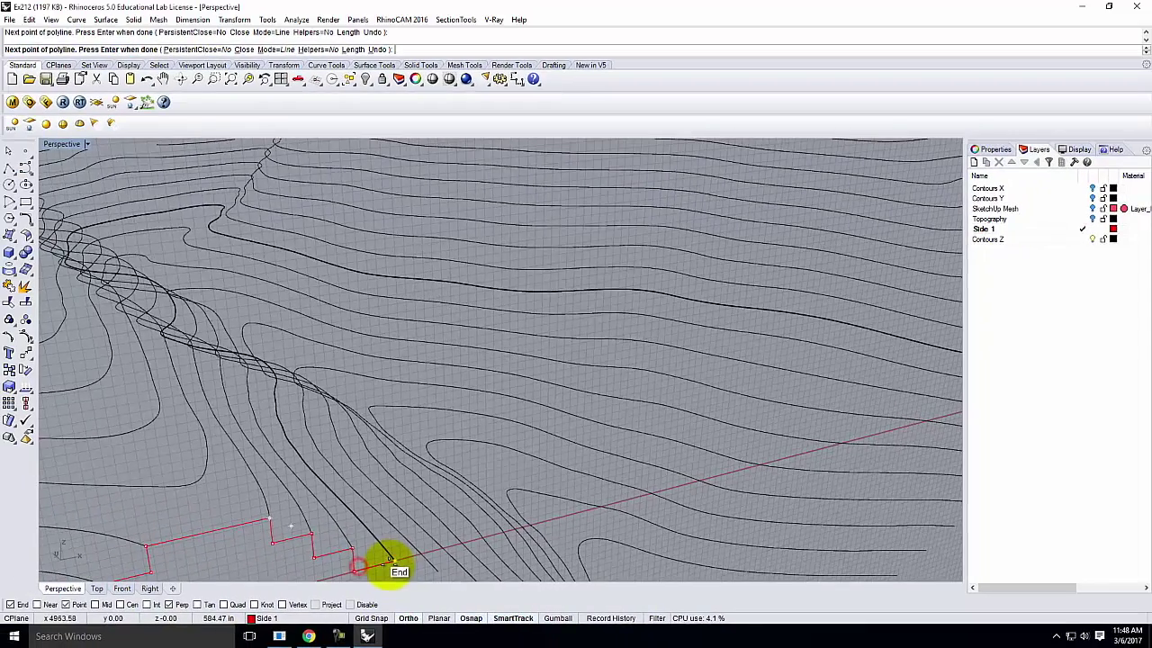
{"action": "left_click", "coordinate": [182, 544]}
{"action": "scroll", "coordinate": [397, 474], "scroll_direction": "down", "scroll_amount": 5}
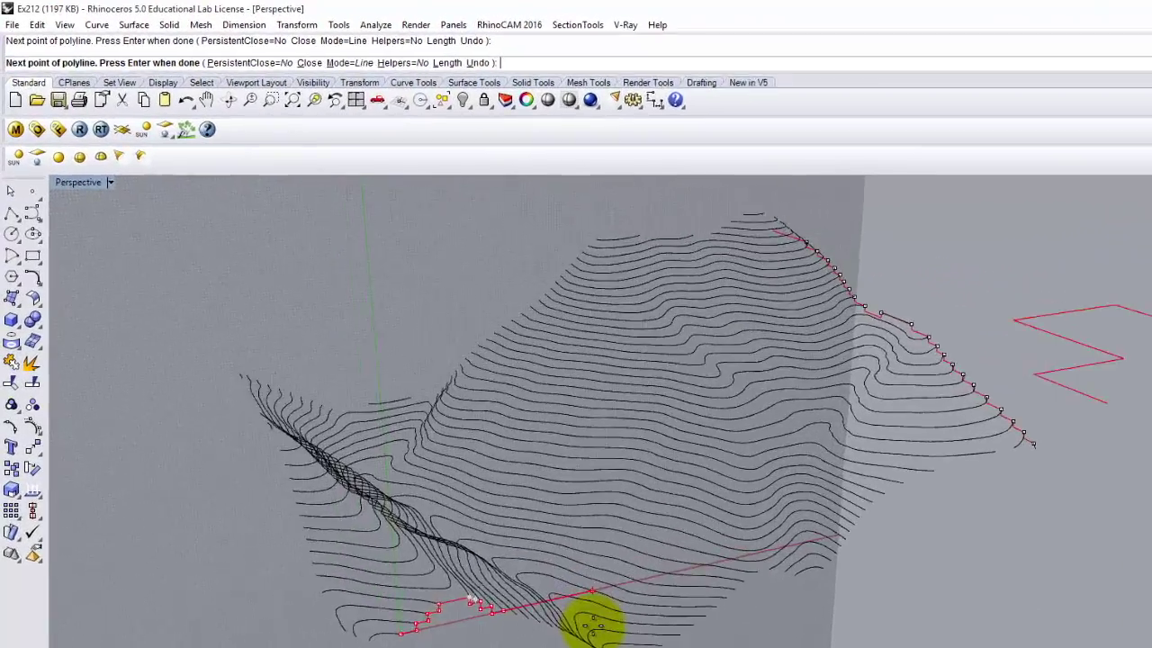
{"action": "key", "text": "Return"}
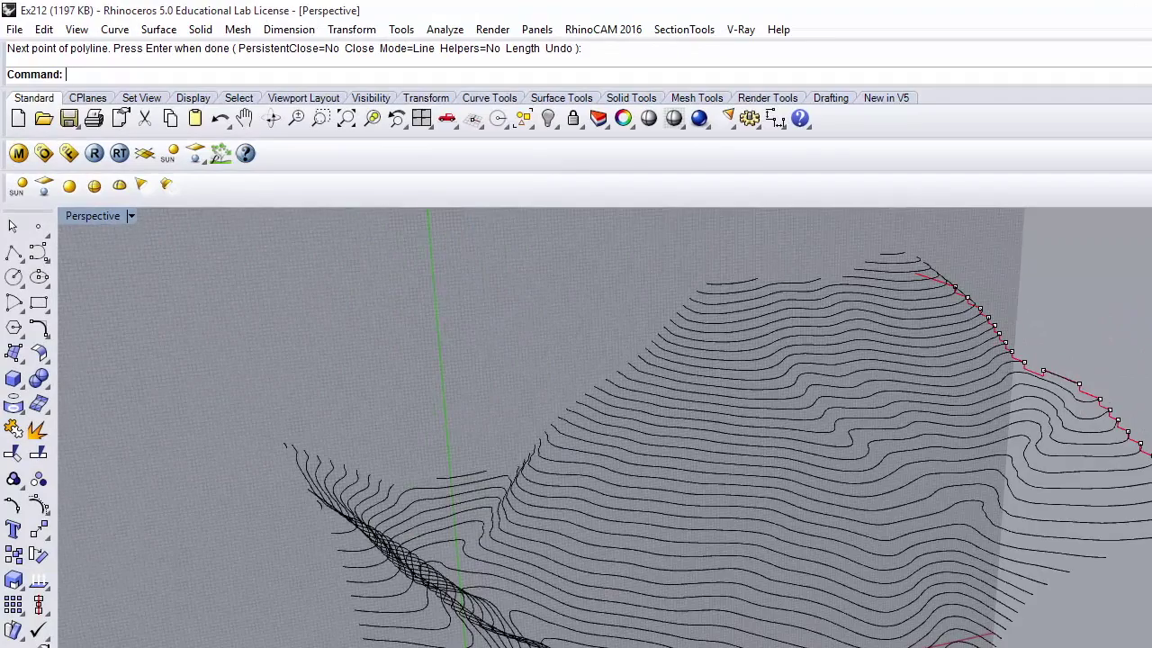
- Reset the Perspective view's construction plane to World Top
{"action": "right_click_drag", "start_coordinate": [378, 630], "coordinate": [450, 643]}
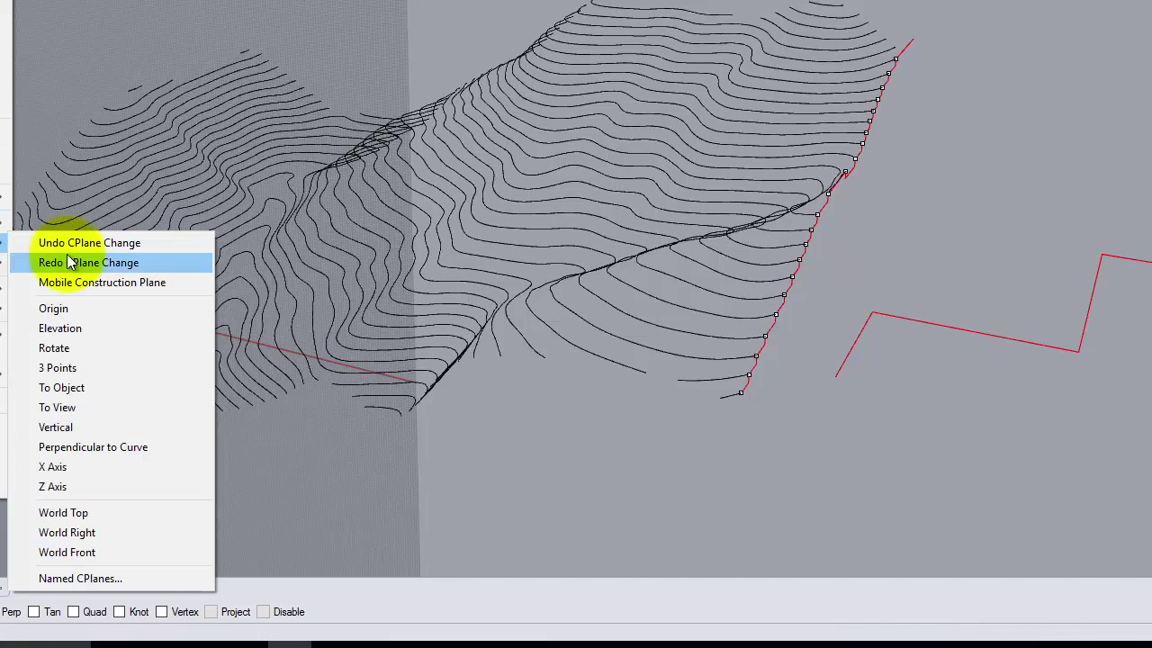
{"action": "left_click", "coordinate": [123, 512]}
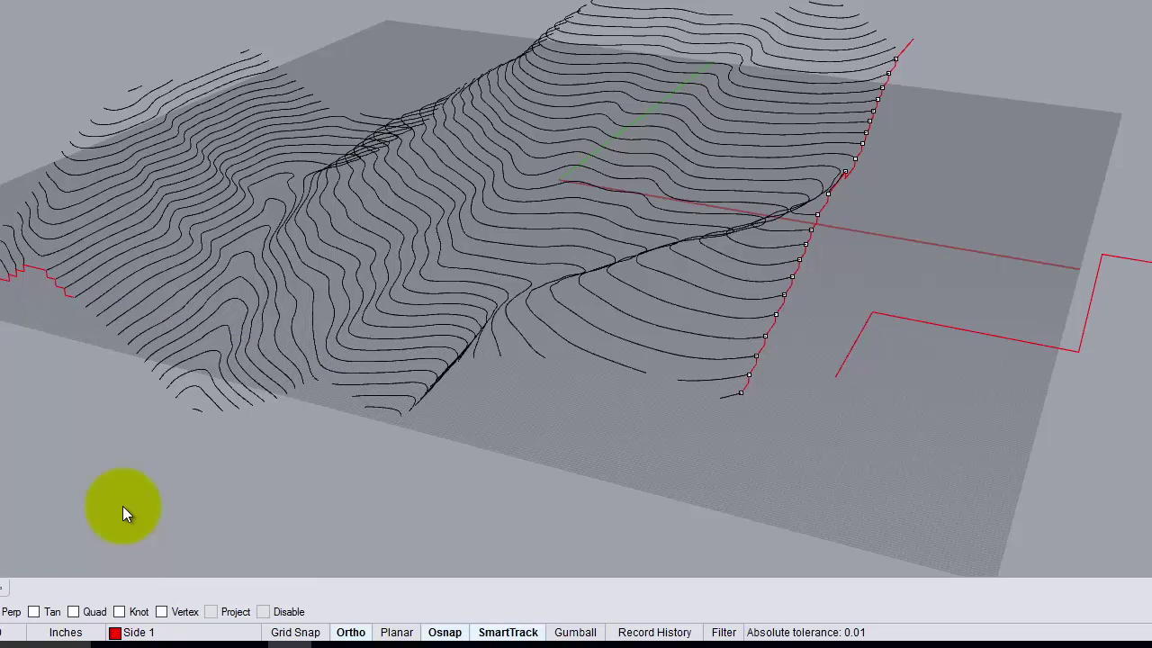
{"action": "right_click_drag", "start_coordinate": [49, 172], "coordinate": [395, 213]}
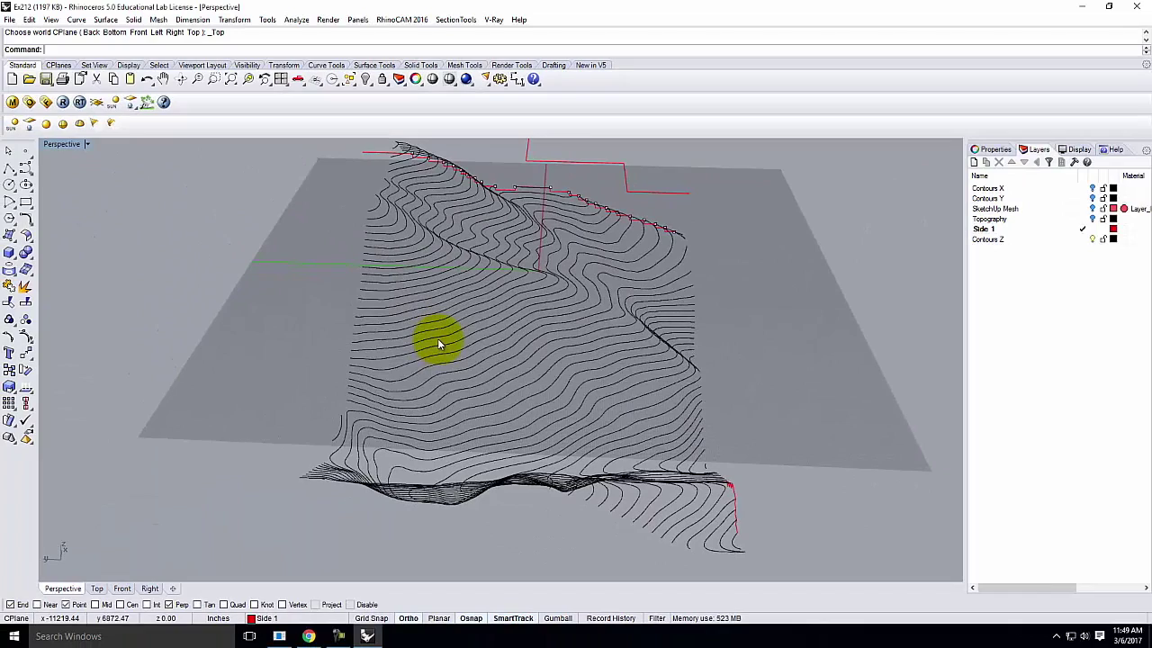
{"action": "right_click_drag", "start_coordinate": [438, 339], "coordinate": [740, 509]}
{"action": "right_click_drag", "start_coordinate": [869, 370], "coordinate": [839, 369]}
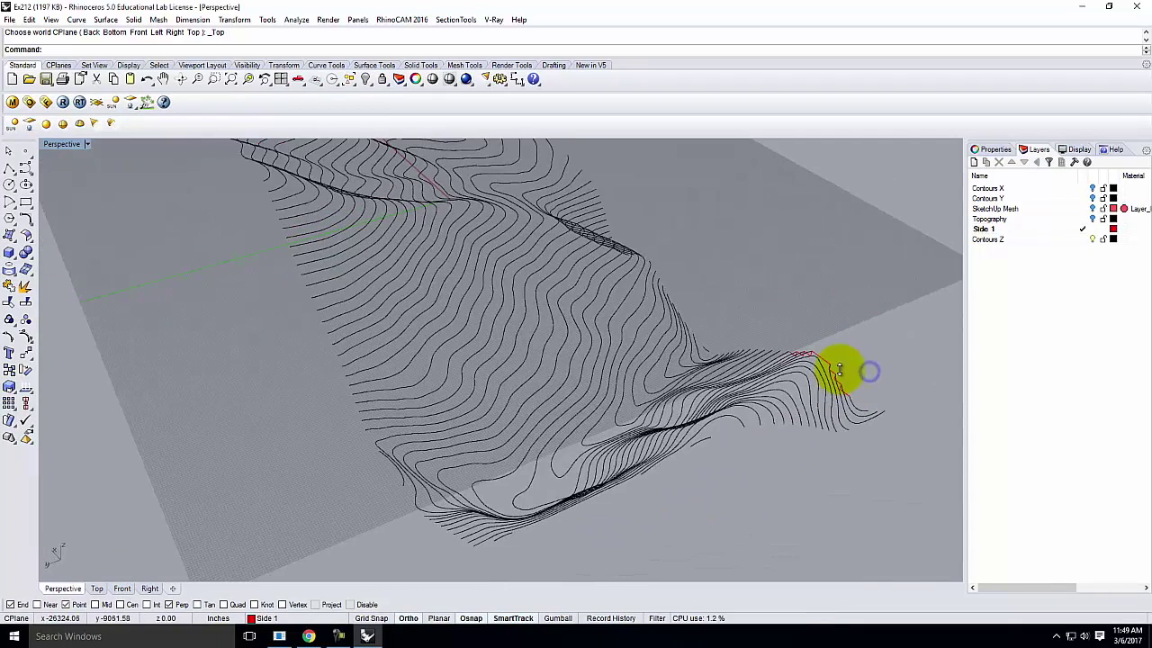
- Set a vertical three-point construction plane on the next terrain side, with its origin on a contour end and X along that side
{"action": "left_click", "coordinate": [87, 144]}
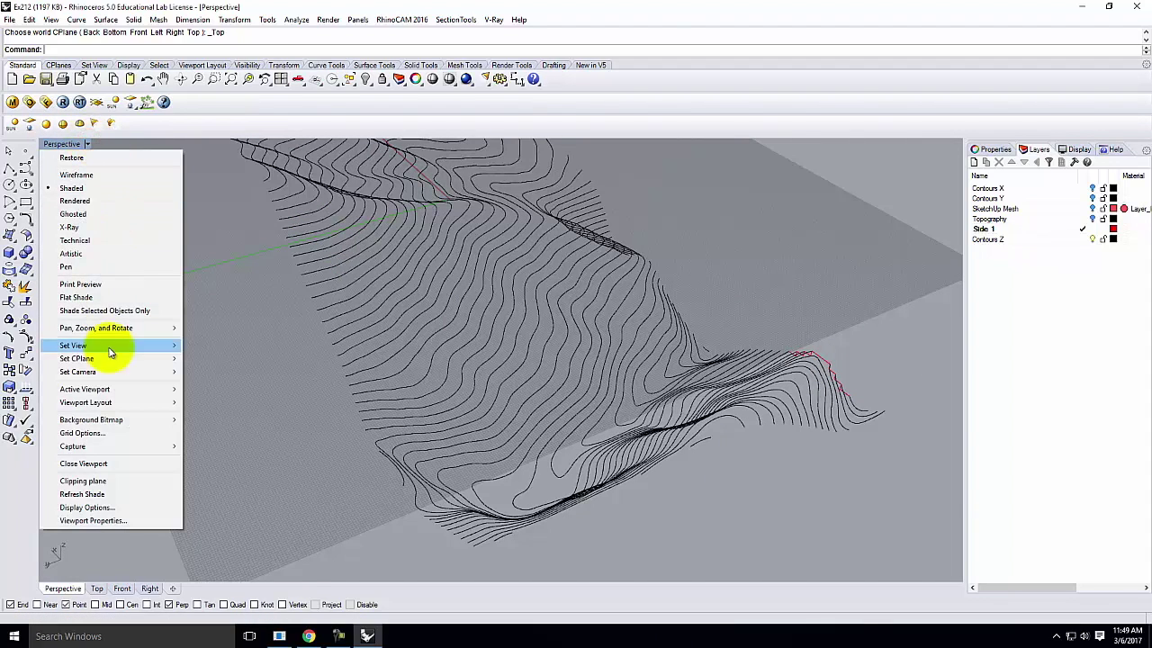
{"action": "mouse_move", "coordinate": [126, 358]}
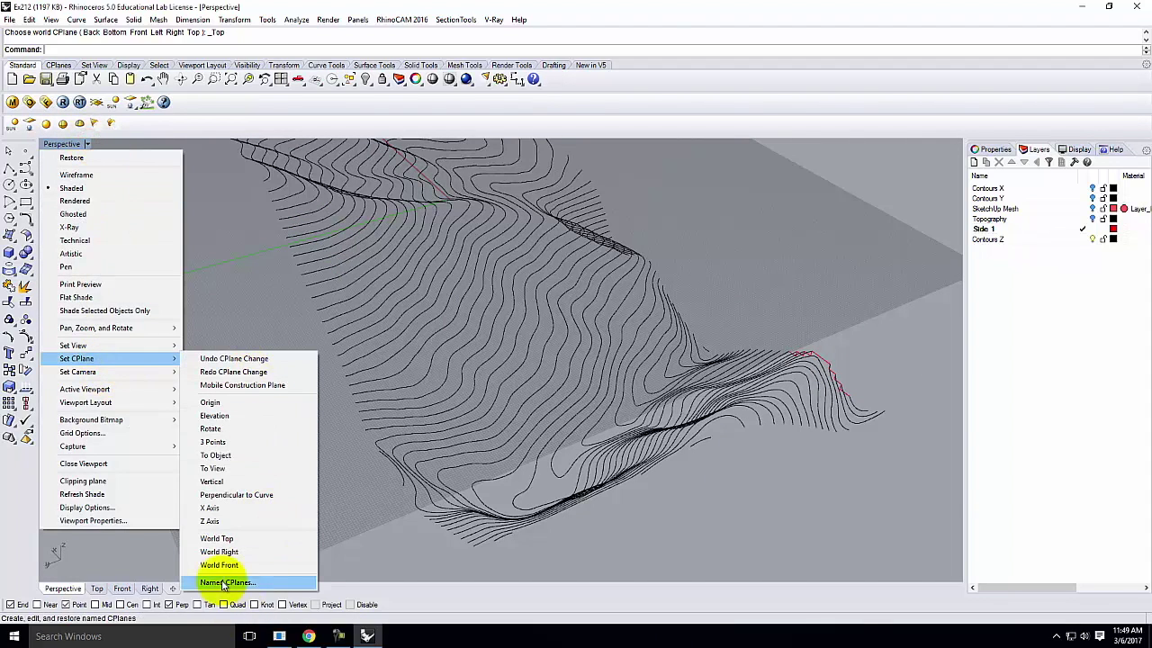
{"action": "left_click", "coordinate": [225, 443]}
{"action": "right_click_drag", "start_coordinate": [746, 462], "coordinate": [823, 424]}
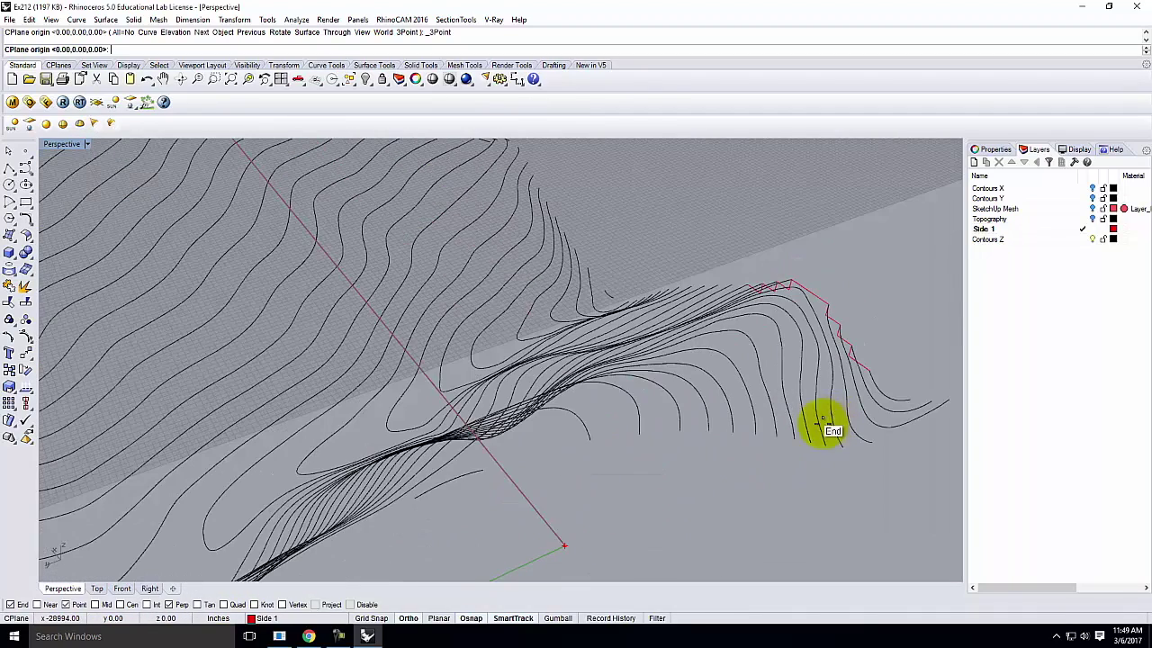
{"action": "left_click", "coordinate": [482, 475]}
{"action": "right_click_drag", "start_coordinate": [482, 475], "coordinate": [779, 404]}
{"action": "left_click", "coordinate": [780, 382]}
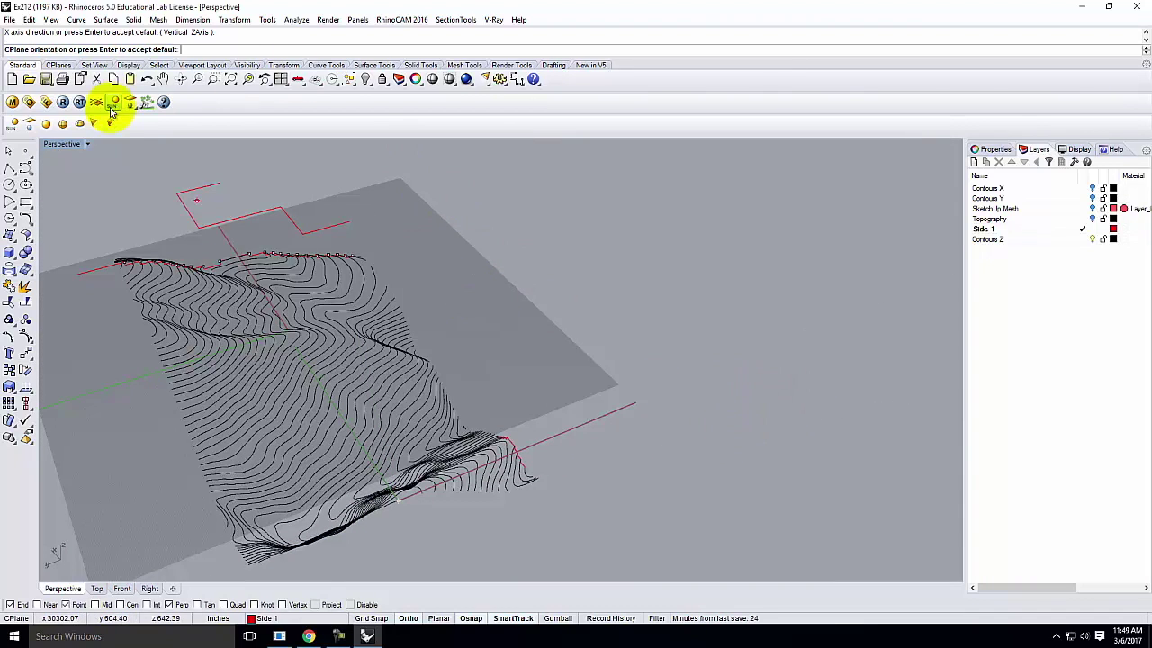
{"action": "double_click", "coordinate": [77, 144]}
{"action": "scroll", "coordinate": [495, 461], "scroll_direction": "down", "scroll_amount": 5}
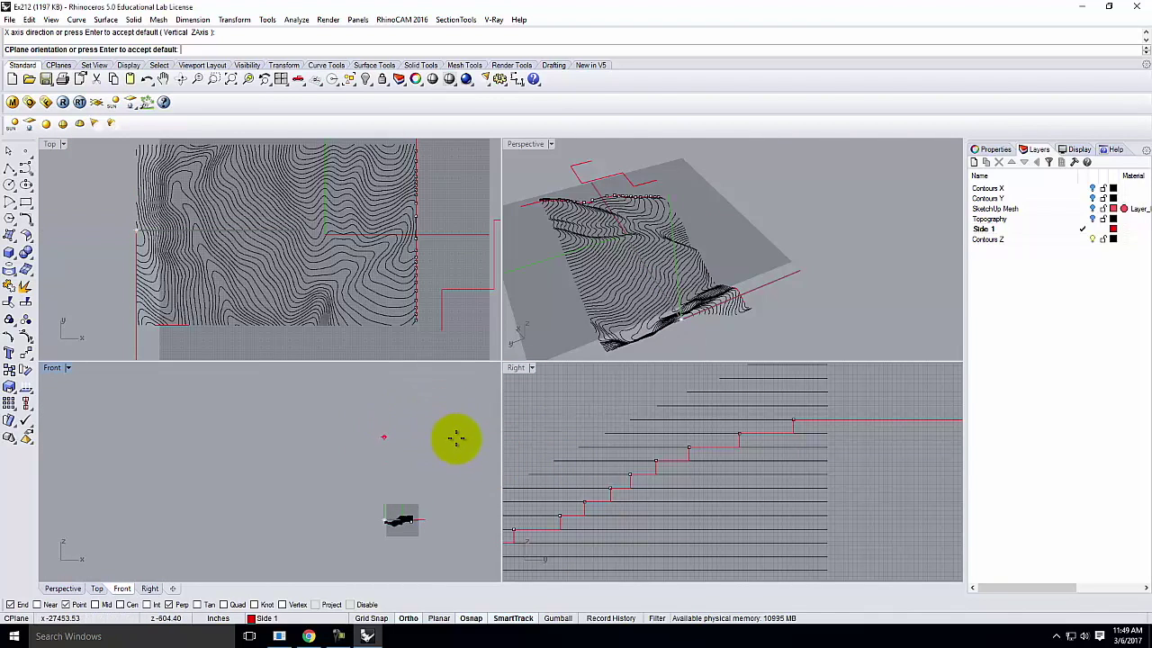
{"action": "right_click", "coordinate": [455, 428]}
{"action": "right_click_drag", "start_coordinate": [849, 329], "coordinate": [679, 321]}
{"action": "left_click", "coordinate": [9, 168]}
{"action": "left_click", "coordinate": [570, 270]}
{"action": "right_click_drag", "start_coordinate": [570, 270], "coordinate": [765, 288]}
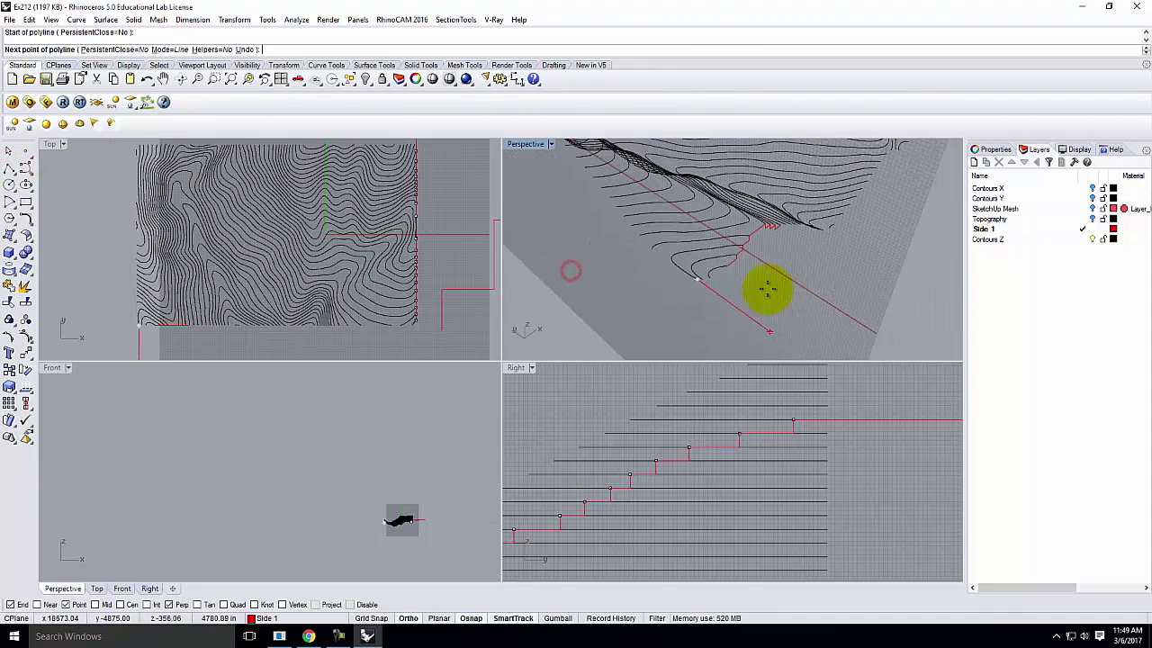
{"action": "right_click_drag", "start_coordinate": [647, 267], "coordinate": [676, 218]}
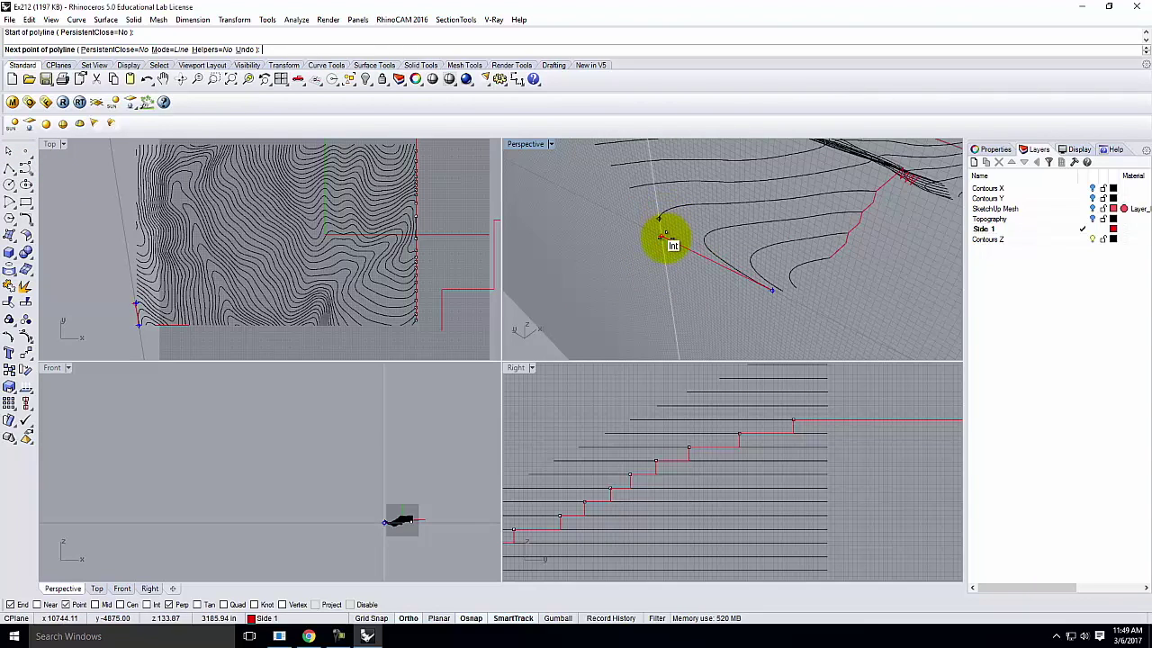
{"action": "left_click", "coordinate": [660, 219]}
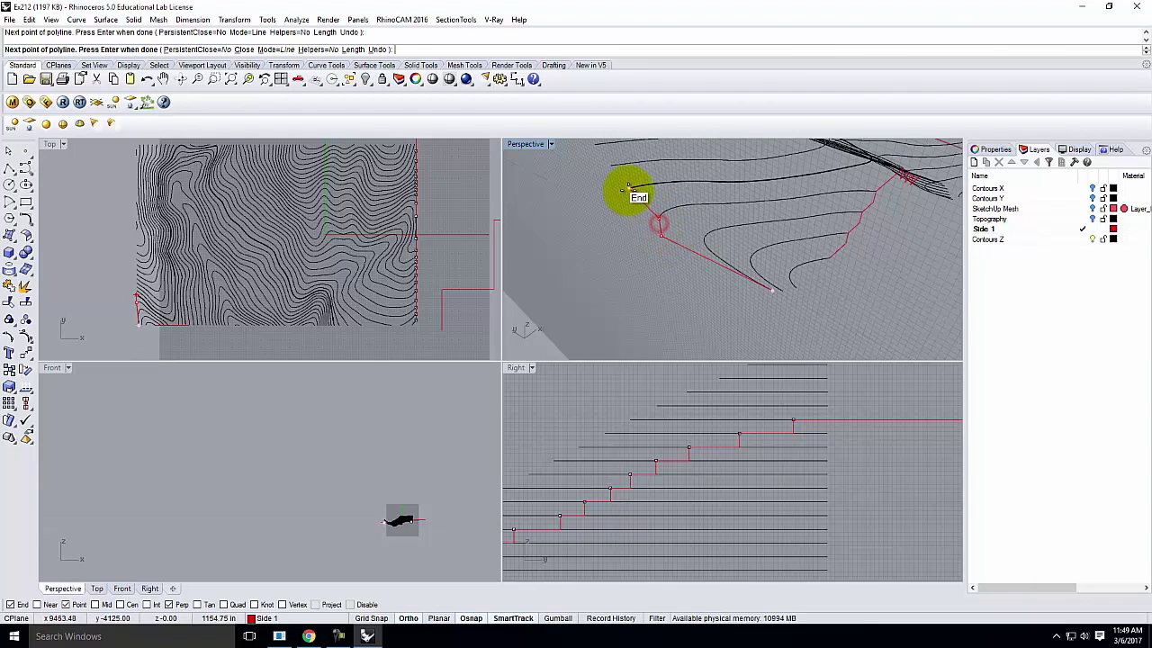
{"action": "left_click", "coordinate": [629, 198]}
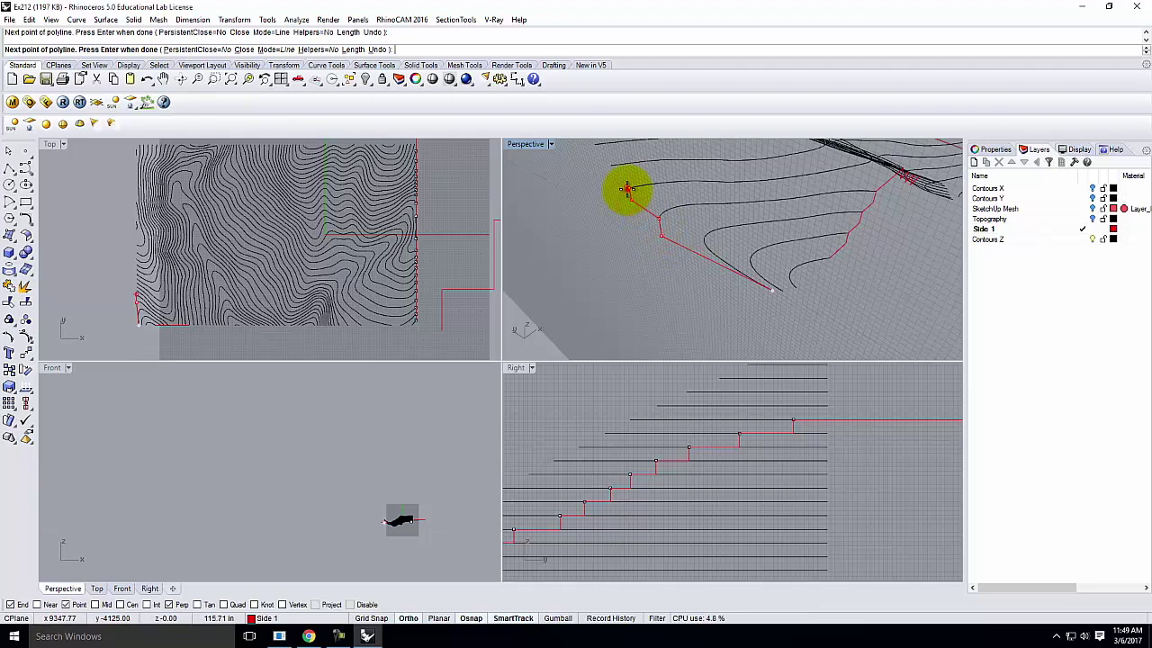
{"action": "right_click_drag", "start_coordinate": [760, 240], "coordinate": [877, 262]}
{"action": "right_click", "coordinate": [917, 340]}
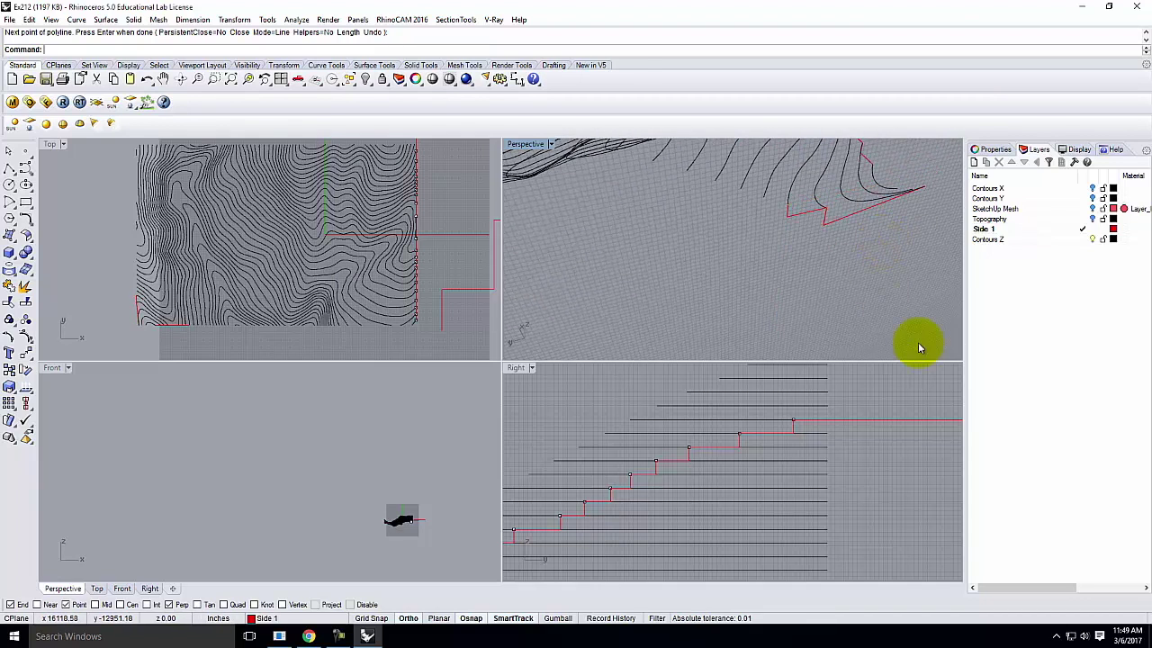
{"action": "left_click", "coordinate": [863, 218]}
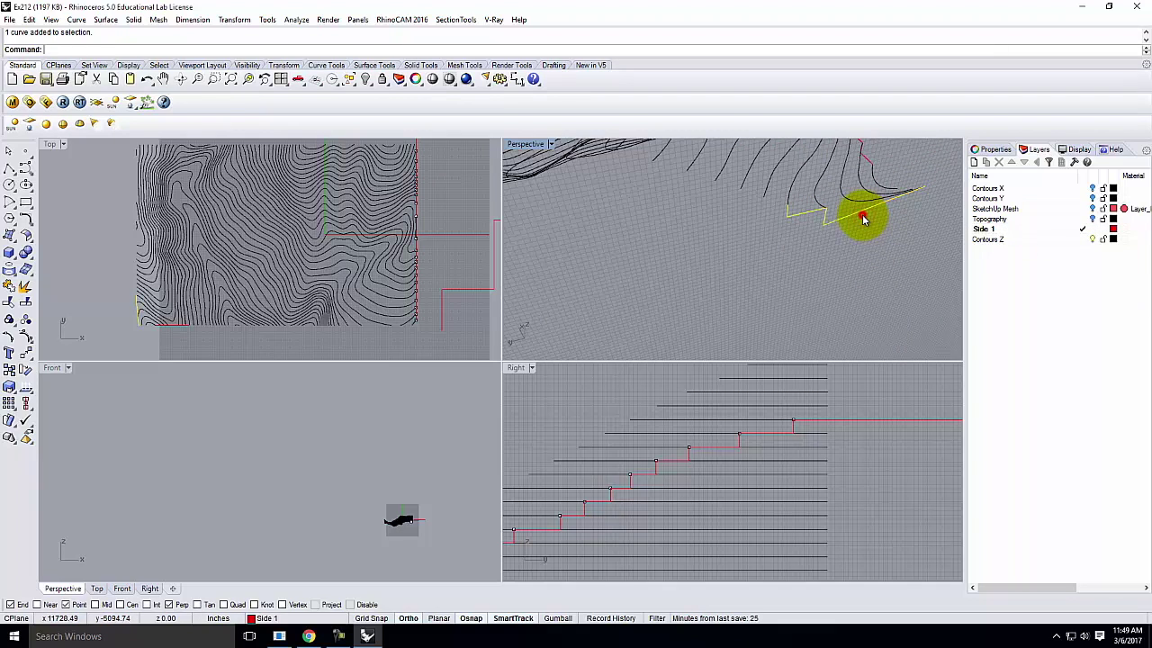
{"action": "key", "text": "Delete"}
- Start a polyline at a contour end near the new side's lower corner and step it up through the next three contour ends
{"action": "scroll", "coordinate": [899, 193], "scroll_direction": "up", "scroll_amount": 3}
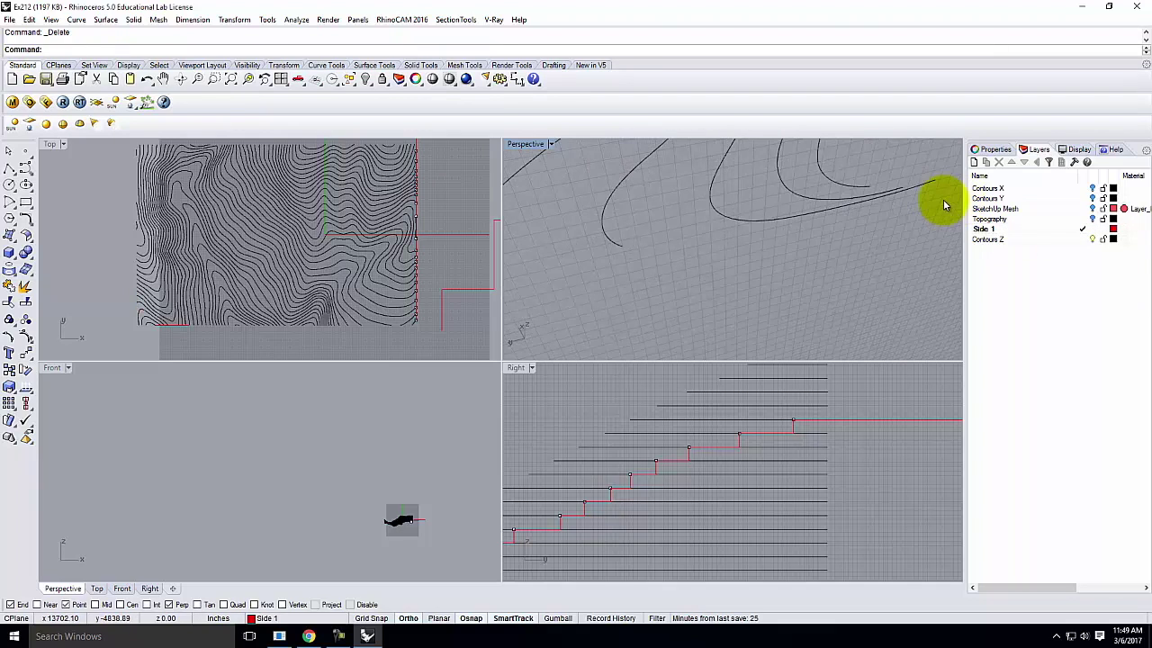
{"action": "scroll", "coordinate": [912, 213], "scroll_direction": "down", "scroll_amount": 3}
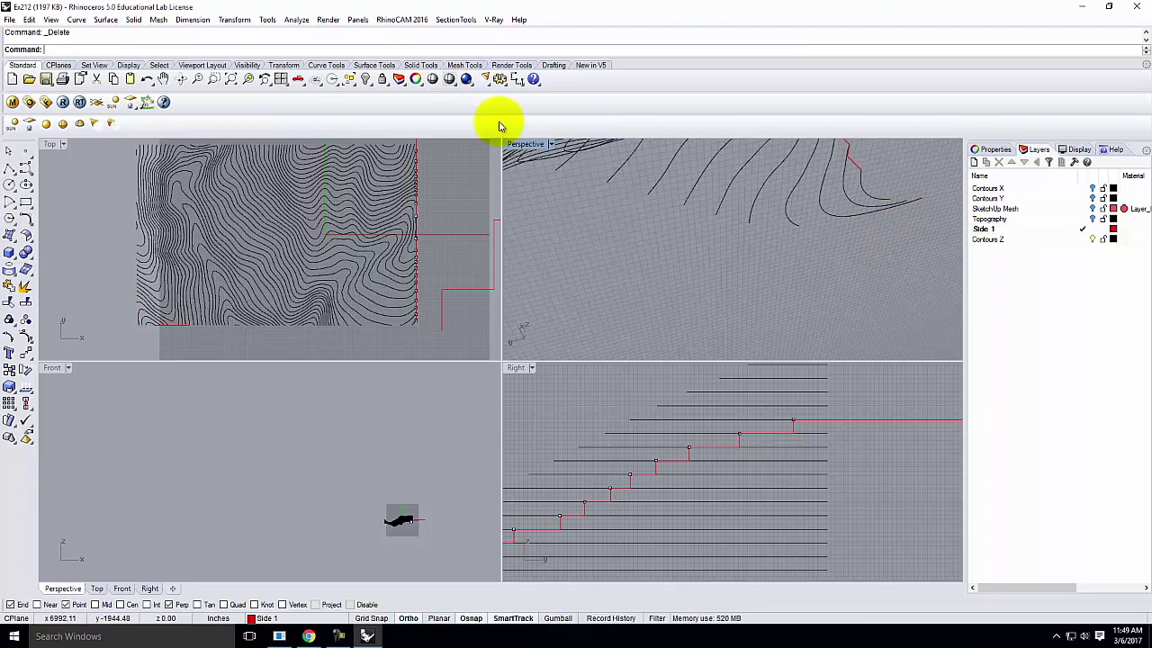
{"action": "left_click", "coordinate": [9, 168]}
{"action": "scroll", "coordinate": [887, 265], "scroll_direction": "up", "scroll_amount": 3}
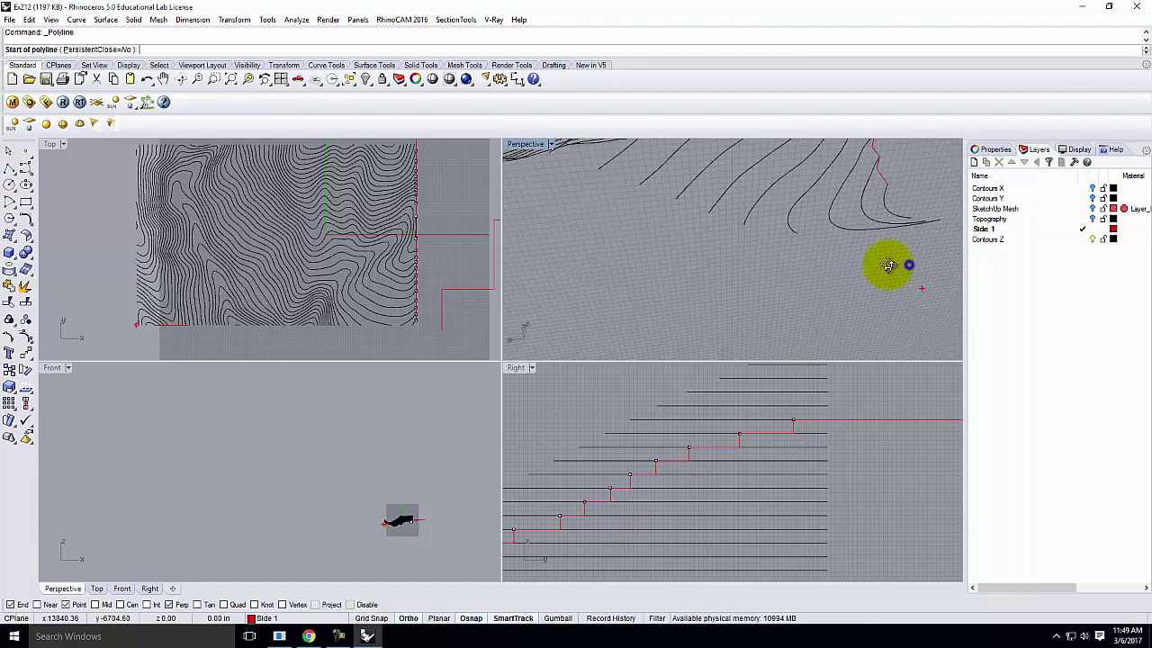
{"action": "left_click", "coordinate": [769, 263]}
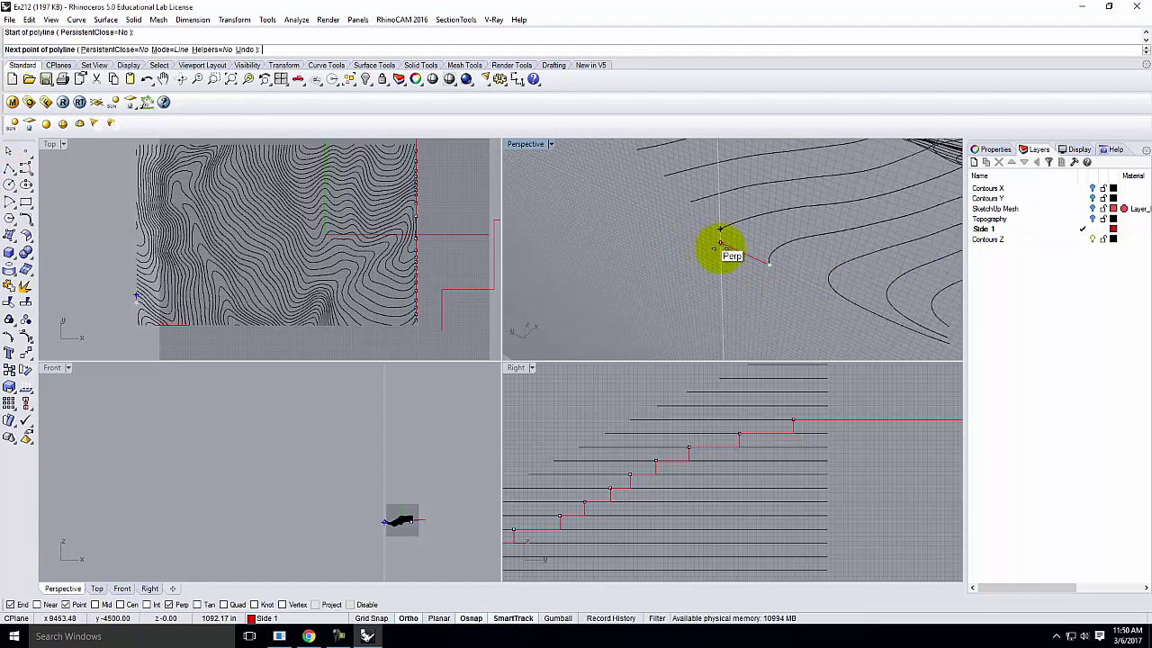
{"action": "left_click", "coordinate": [720, 242]}
{"action": "left_click", "coordinate": [720, 230]}
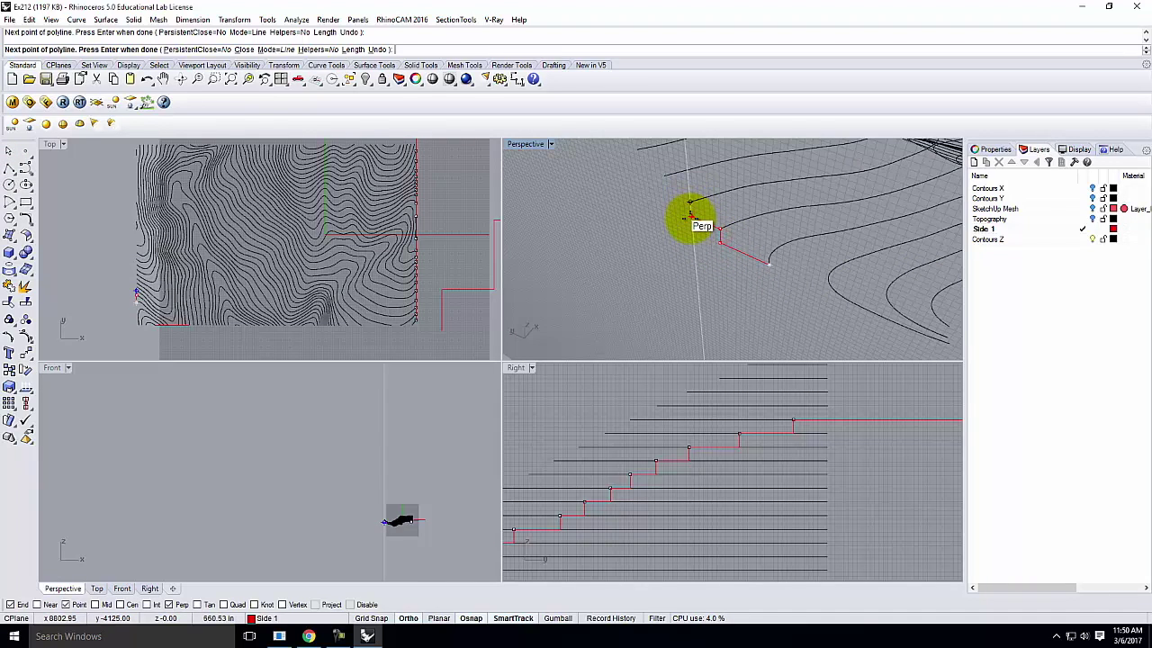
{"action": "left_click", "coordinate": [690, 216]}
{"action": "left_click", "coordinate": [690, 203]}
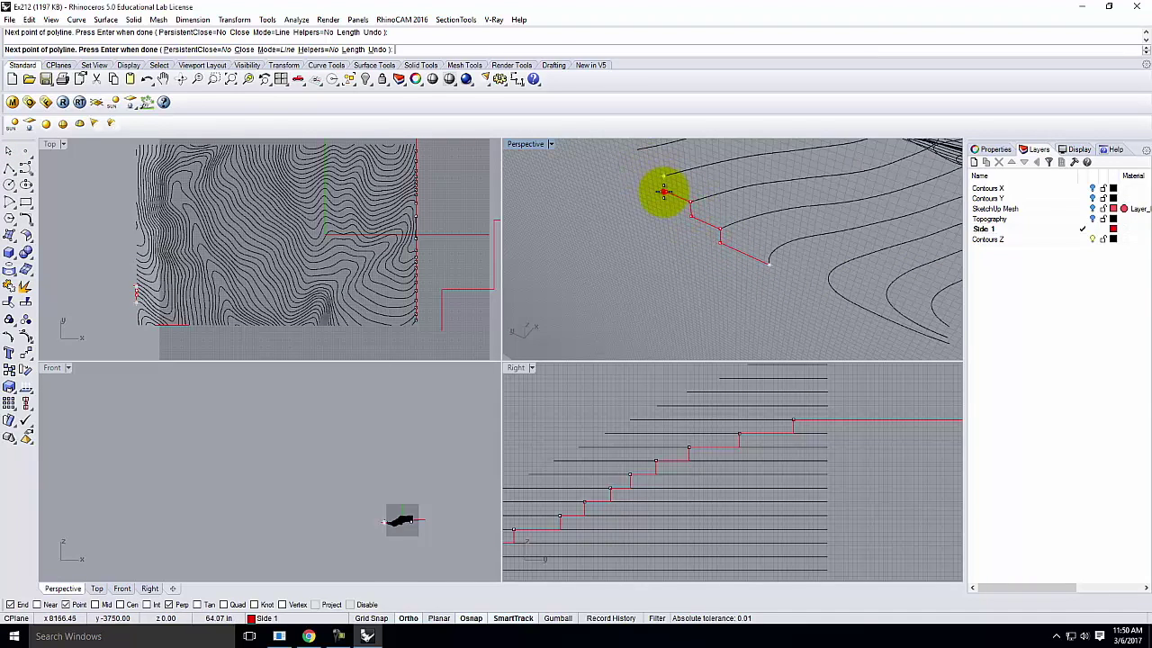
{"action": "left_click", "coordinate": [666, 190]}
{"action": "left_click", "coordinate": [663, 176]}
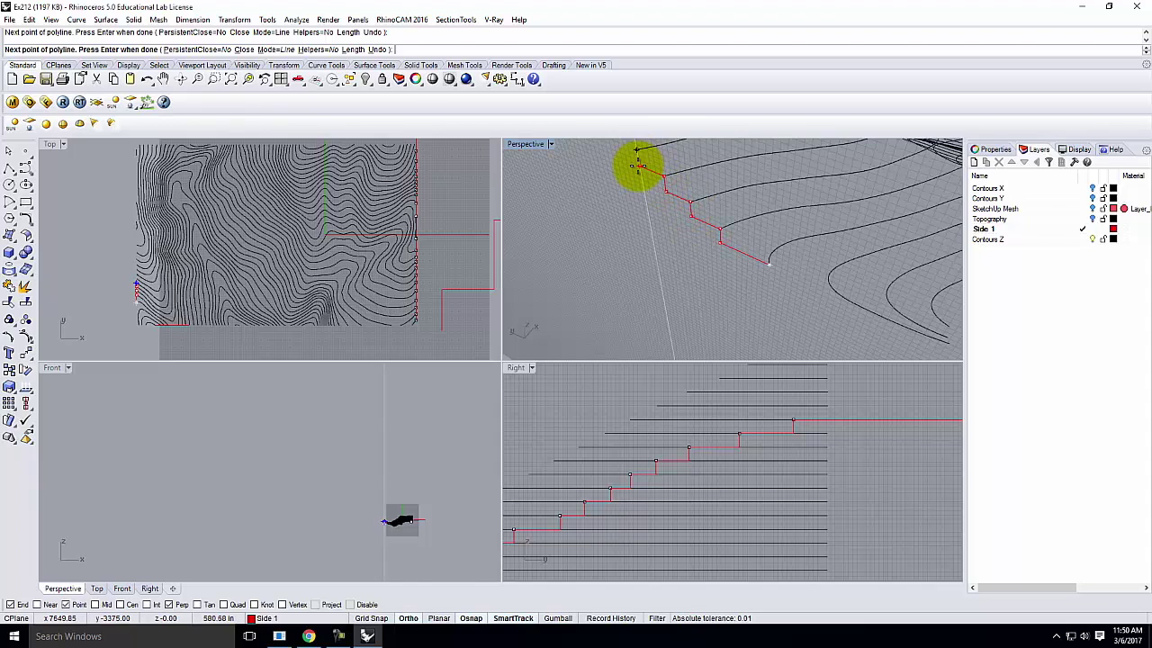
- Continue the stepped polyline up the slope, adding a level tread and vertical riser at each successive contour end
{"action": "right_click_drag", "start_coordinate": [745, 244], "coordinate": [710, 223]}
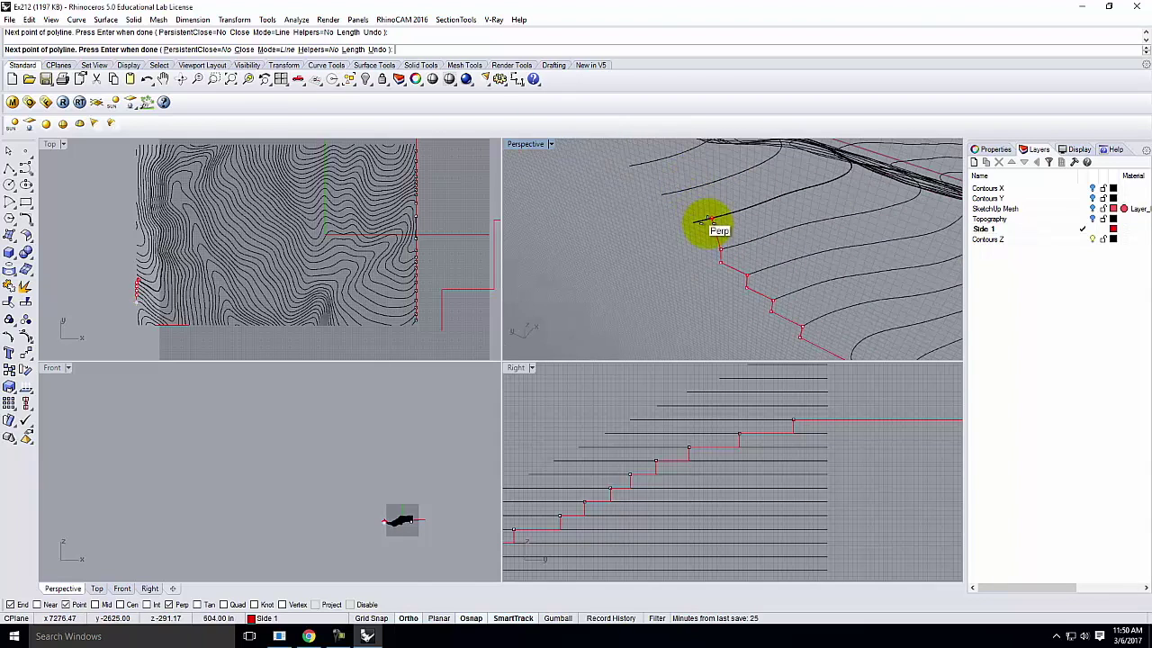
{"action": "left_click", "coordinate": [696, 223]}
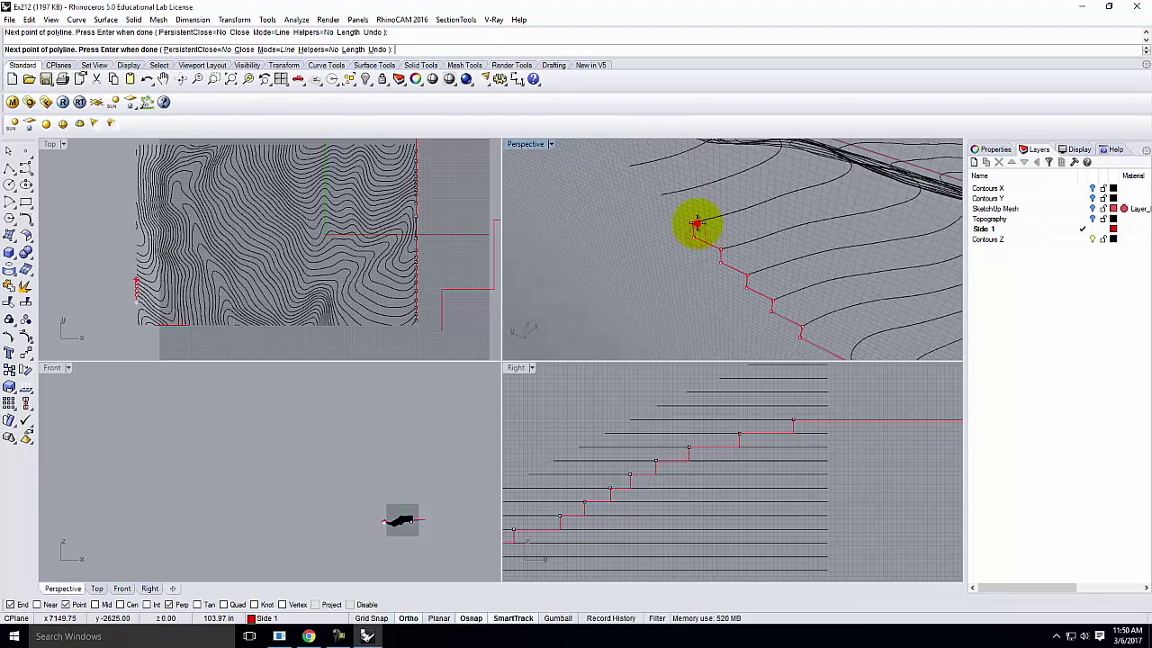
{"action": "left_click", "coordinate": [664, 197]}
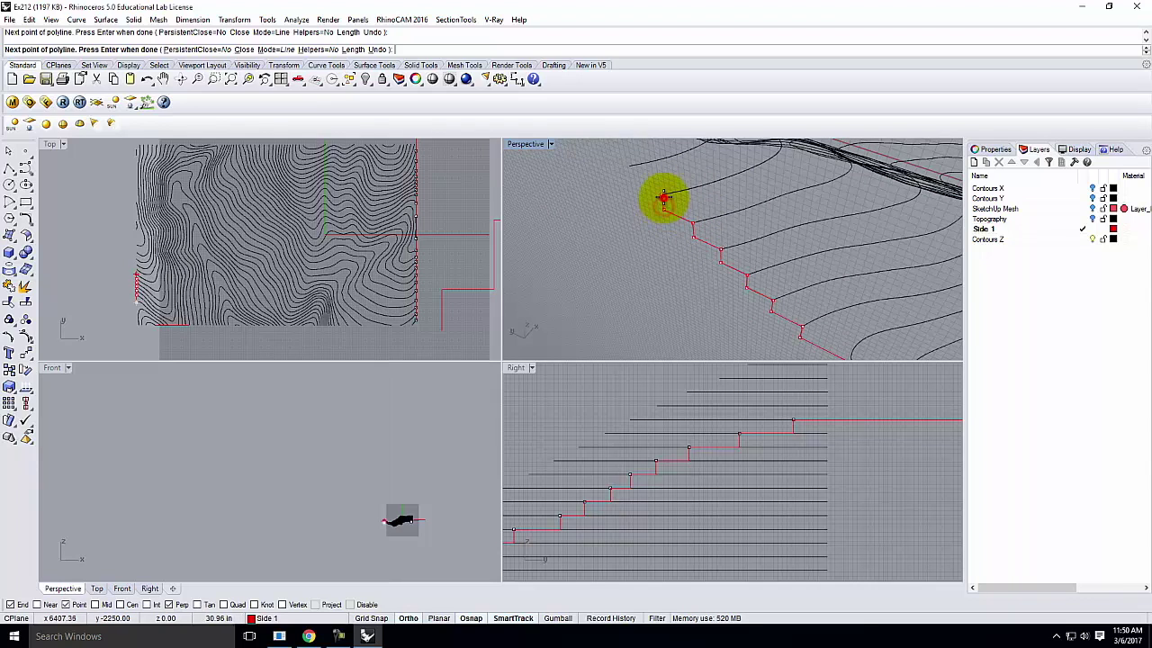
{"action": "left_click", "coordinate": [634, 184]}
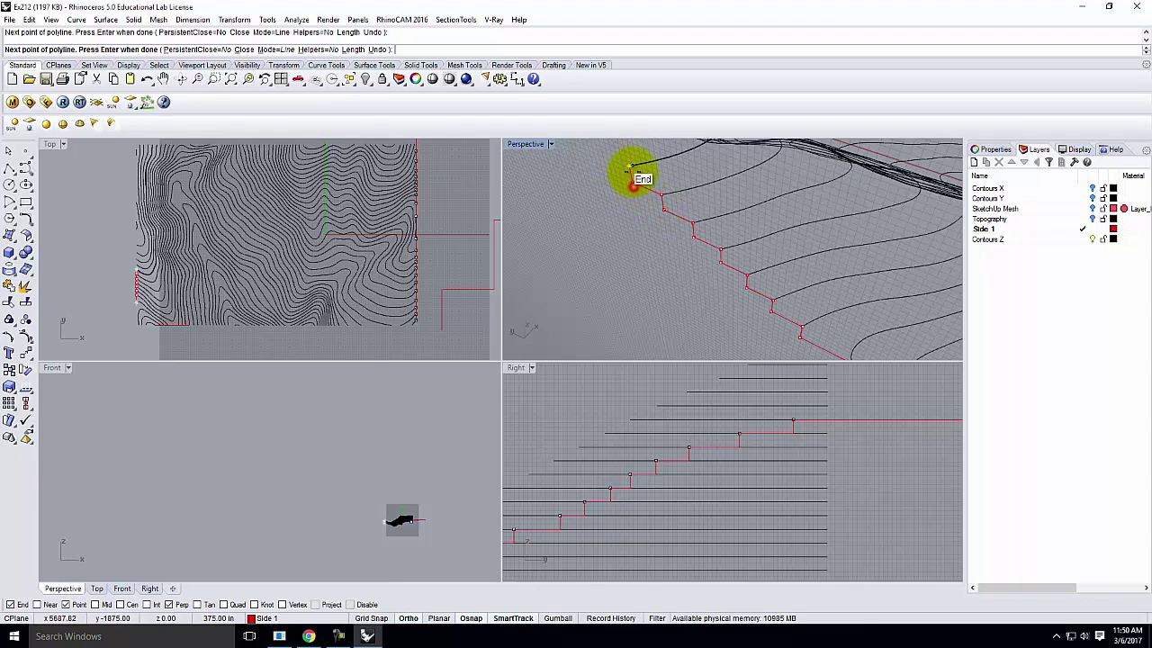
{"action": "right_click_drag", "start_coordinate": [726, 224], "coordinate": [675, 218]}
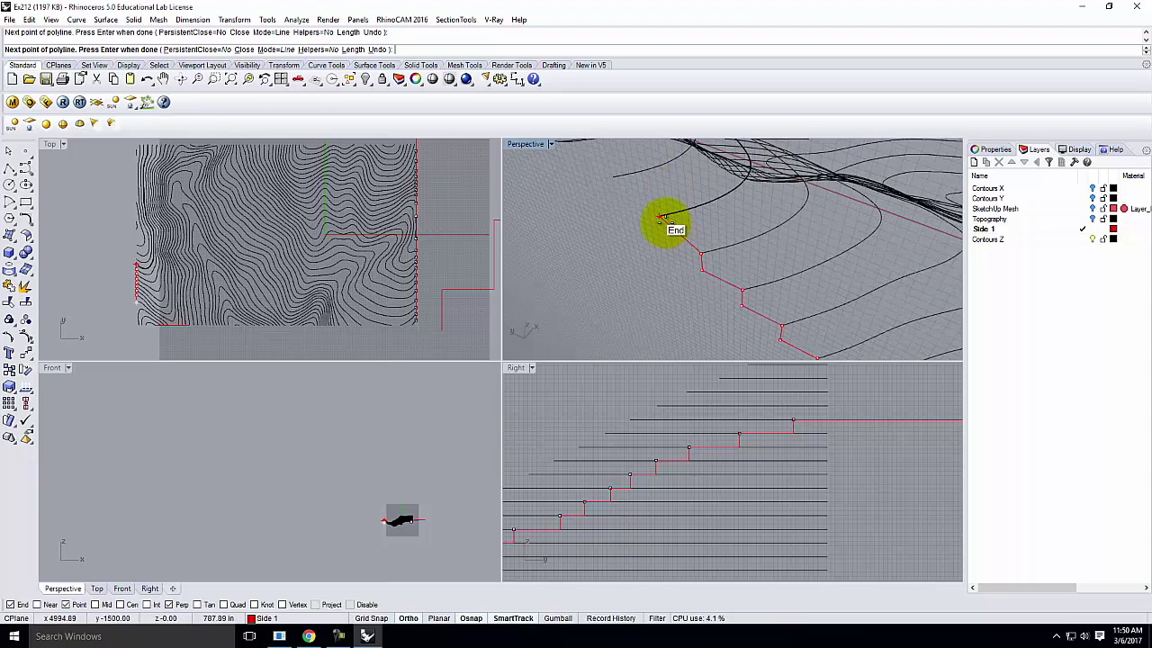
{"action": "left_click", "coordinate": [662, 220]}
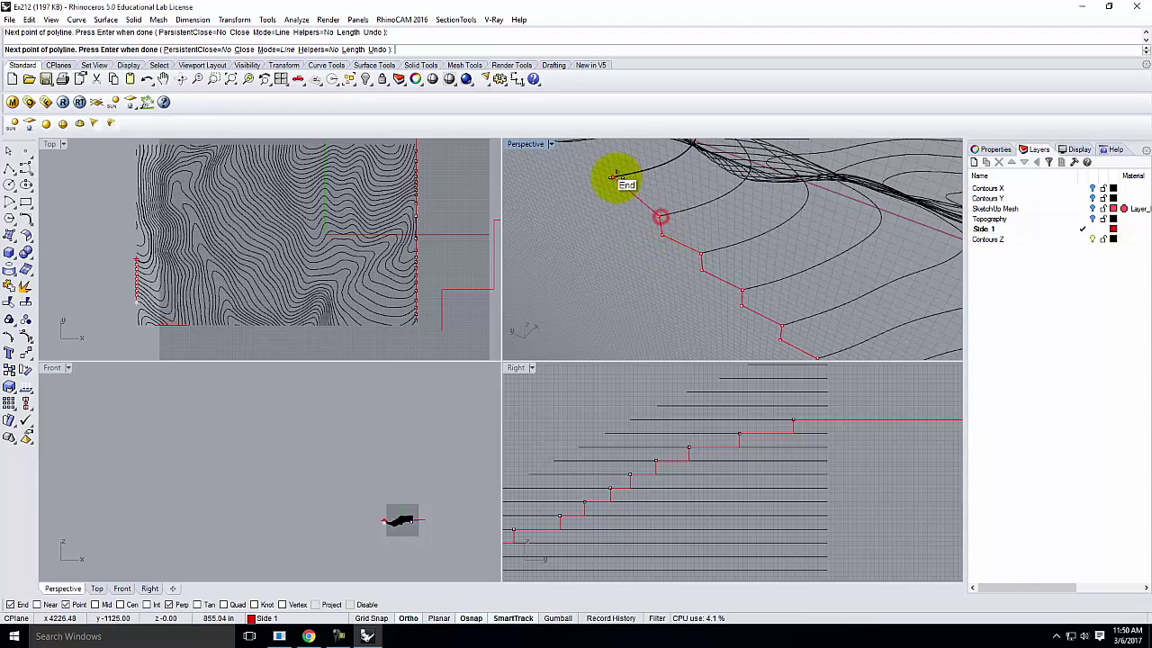
{"action": "right_click_drag", "start_coordinate": [619, 185], "coordinate": [650, 207]}
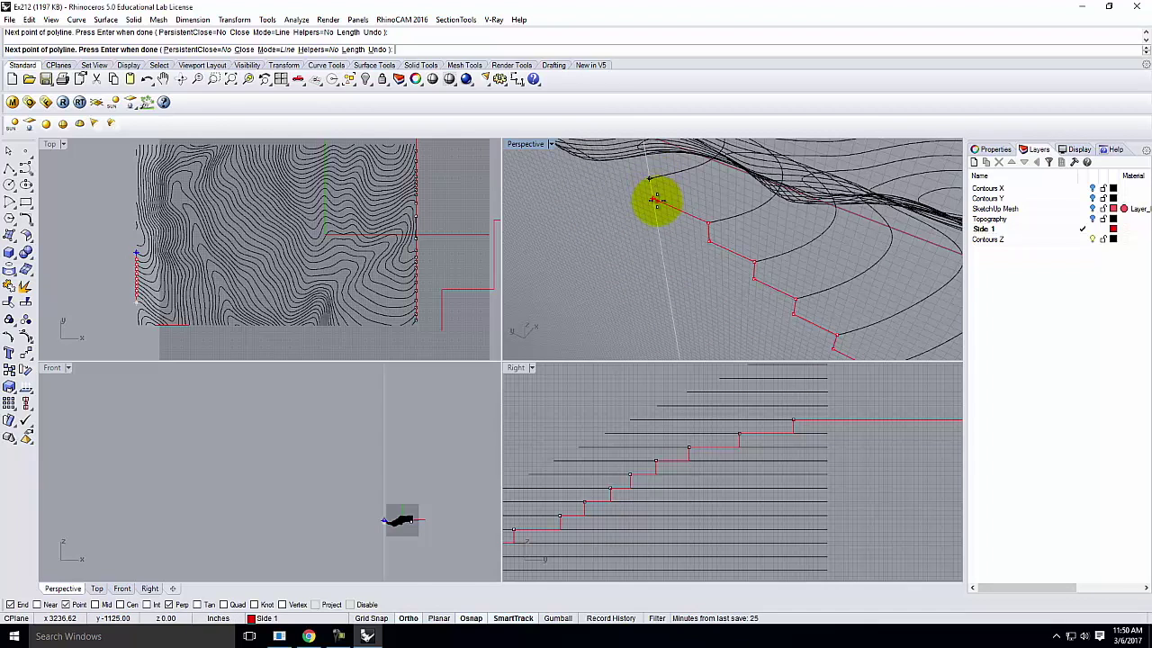
{"action": "left_click", "coordinate": [651, 180]}
- Bring the stepped polyline over the last rising contour ends near the crest and carry it level along the side past the crest
{"action": "mouse_move", "coordinate": [740, 244]}
{"action": "right_mouse_down"}
{"action": "mouse_move", "coordinate": [684, 189]}
{"action": "mouse_move", "coordinate": [732, 185]}
{"action": "mouse_move", "coordinate": [728, 231]}
{"action": "right_mouse_up"}
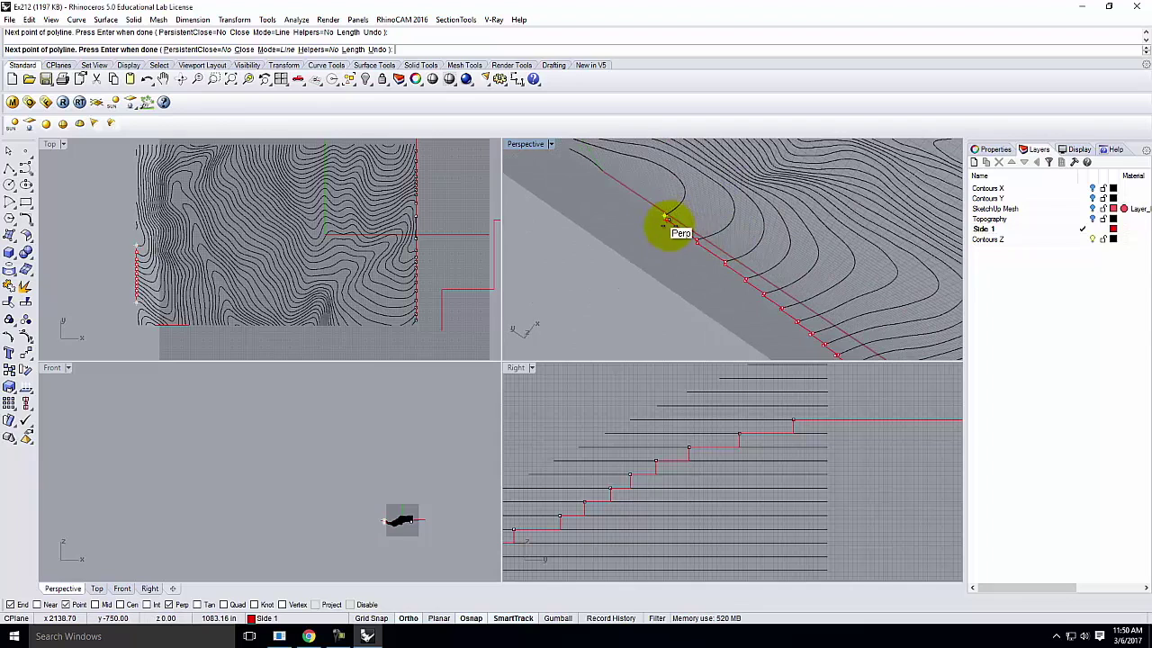
{"action": "right_click_drag", "start_coordinate": [674, 231], "coordinate": [708, 201]}
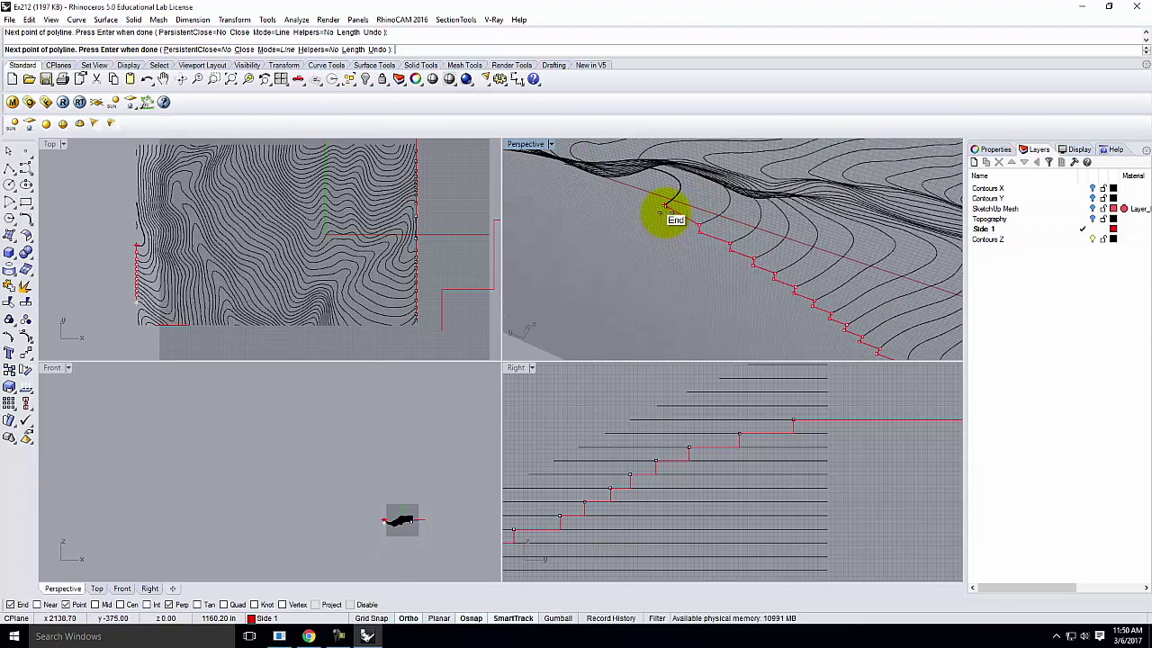
{"action": "left_click", "coordinate": [666, 209]}
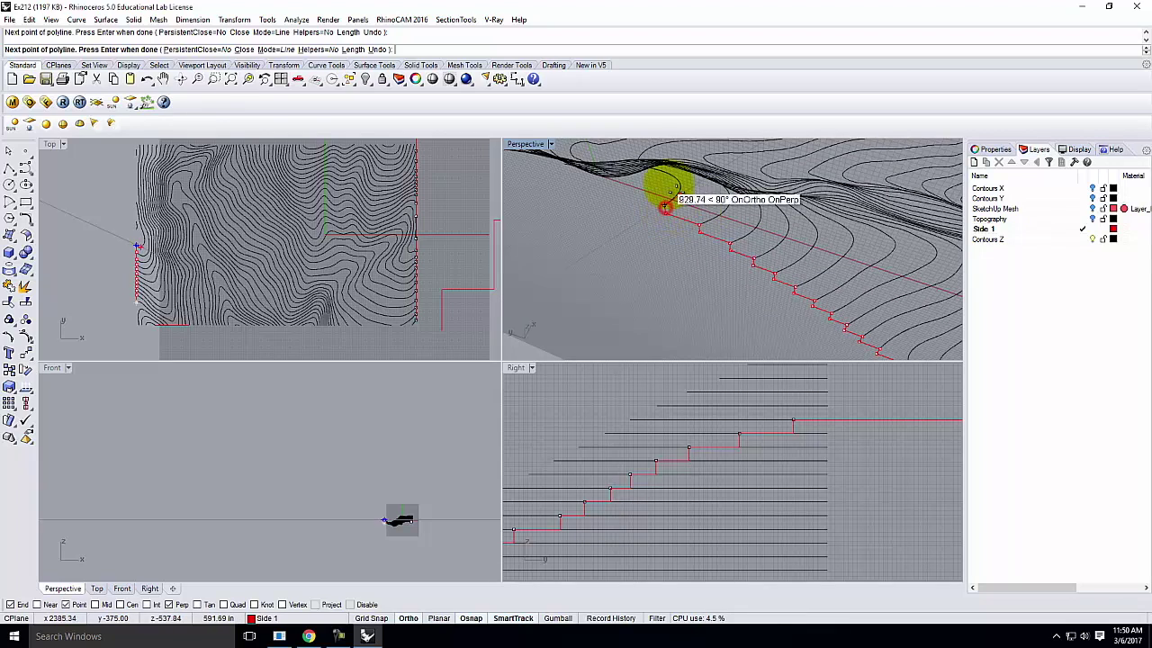
{"action": "right_click_drag", "start_coordinate": [573, 185], "coordinate": [617, 239]}
{"action": "right_click_drag", "start_coordinate": [654, 279], "coordinate": [567, 231]}
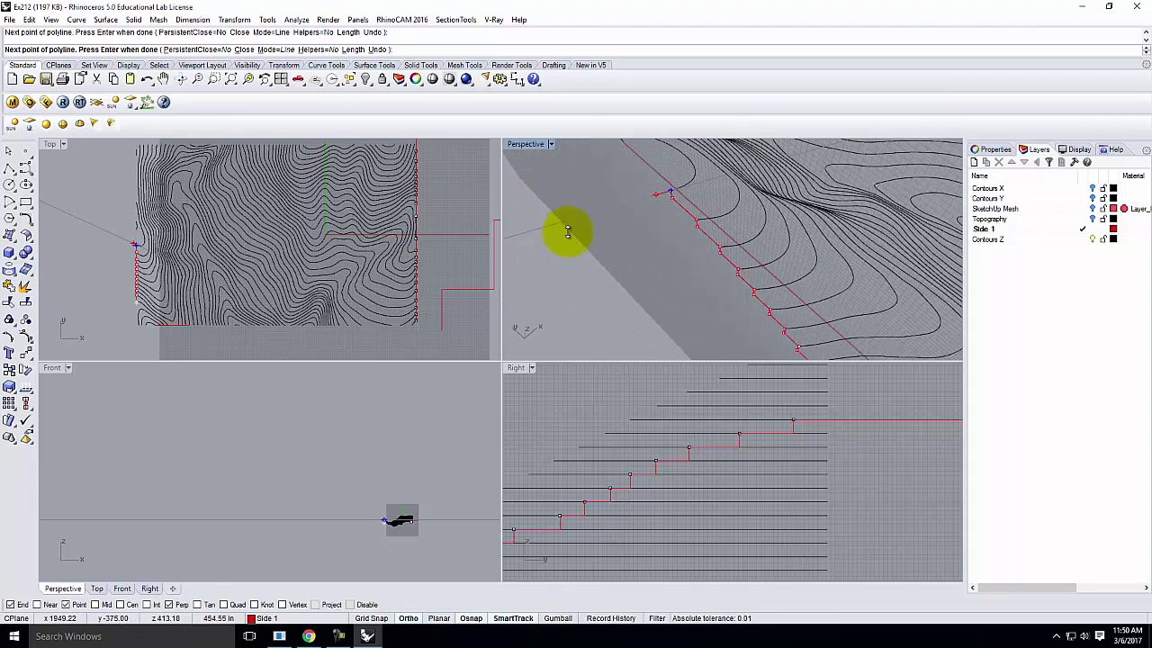
{"action": "mouse_move", "coordinate": [666, 257]}
{"action": "right_mouse_down"}
{"action": "mouse_move", "coordinate": [656, 154]}
{"action": "mouse_move", "coordinate": [663, 270]}
{"action": "right_mouse_up"}
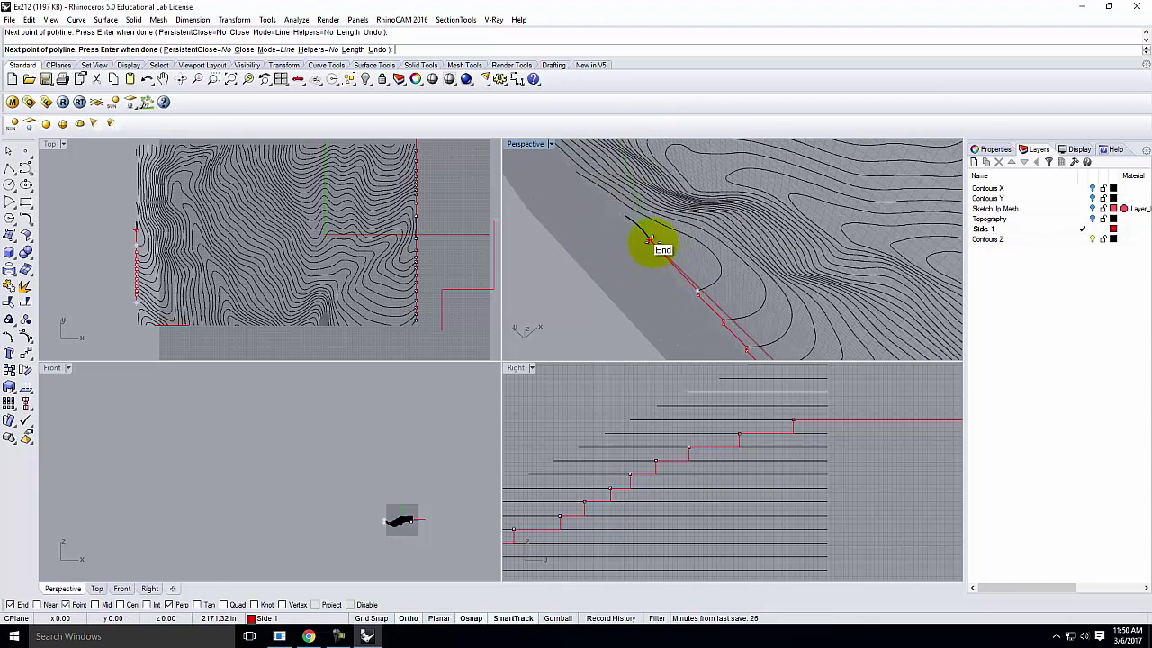
{"action": "left_click", "coordinate": [648, 249]}
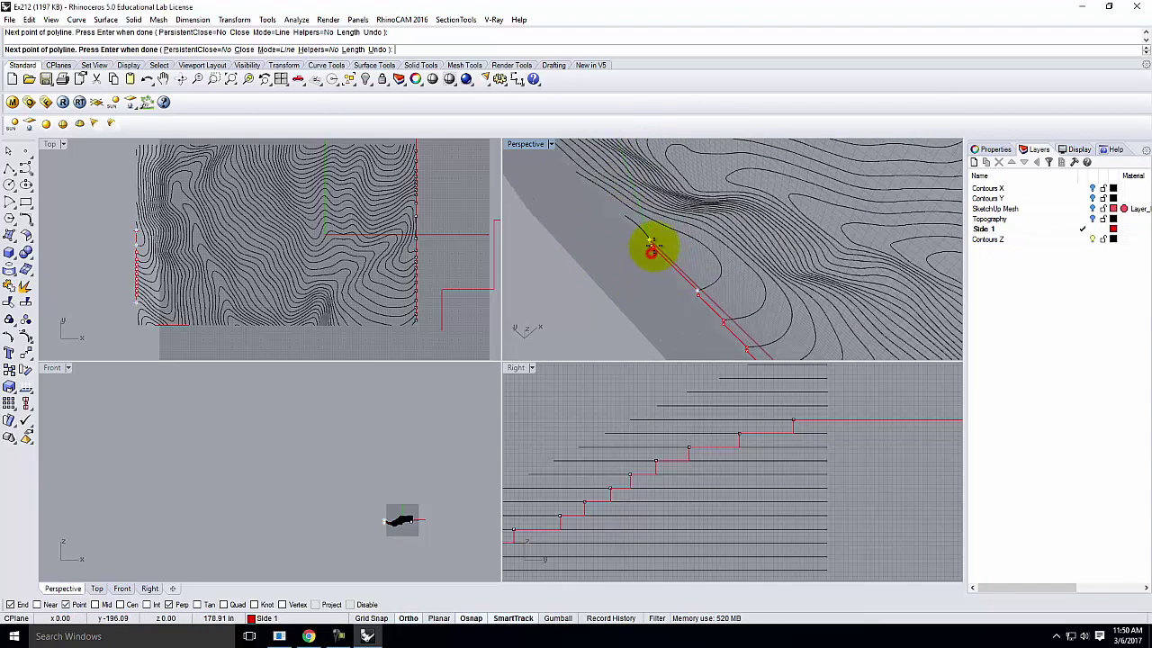
{"action": "left_click", "coordinate": [625, 218]}
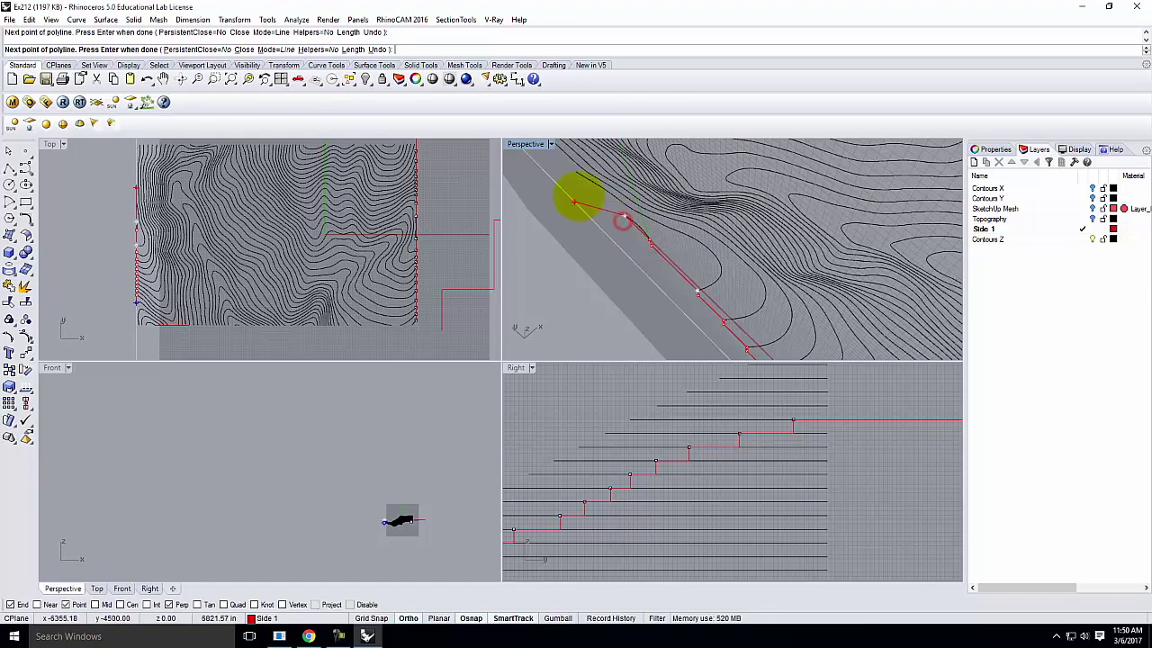
{"action": "left_click", "coordinate": [577, 175]}
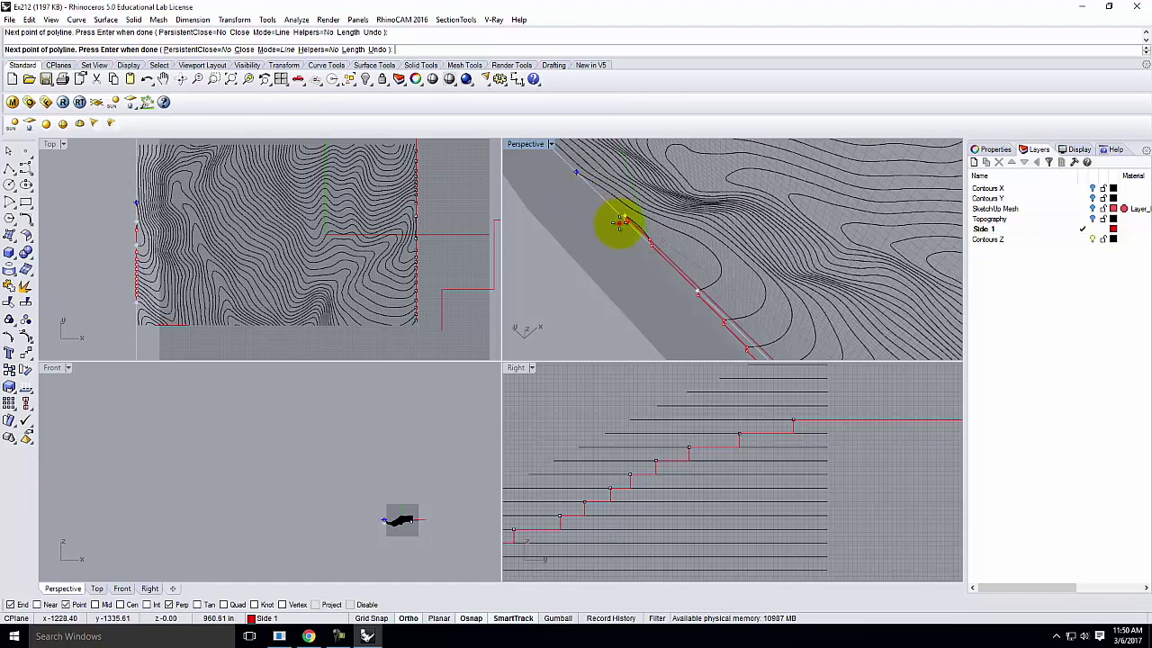
- Drop the stepped polyline vertically by 31.25' beyond the crest to begin the lower tread
{"action": "scroll", "coordinate": [565, 170], "scroll_direction": "down", "scroll_amount": 2}
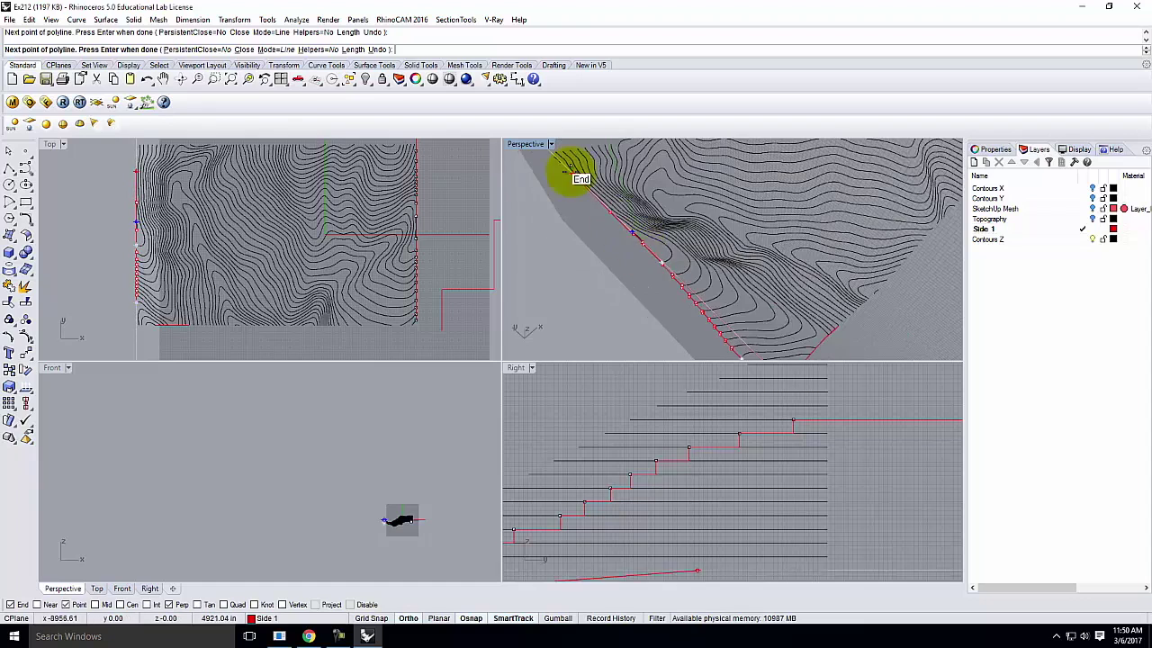
{"action": "scroll", "coordinate": [565, 171], "scroll_direction": "up", "scroll_amount": 3}
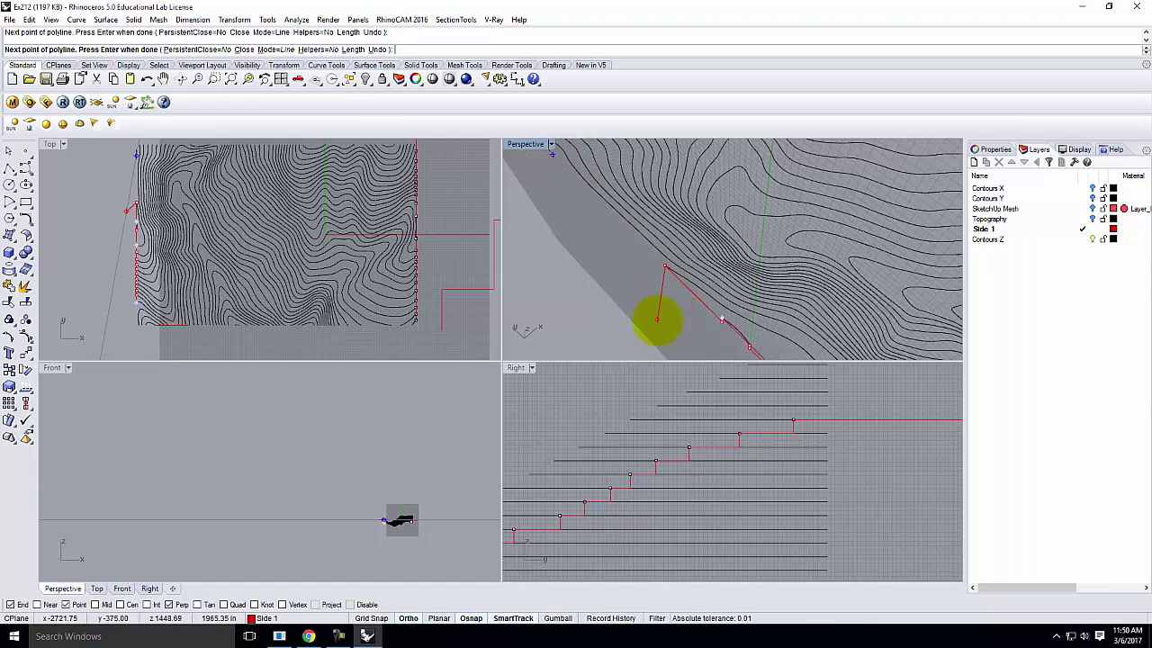
{"action": "scroll", "coordinate": [887, 450], "scroll_direction": "down", "scroll_amount": 4}
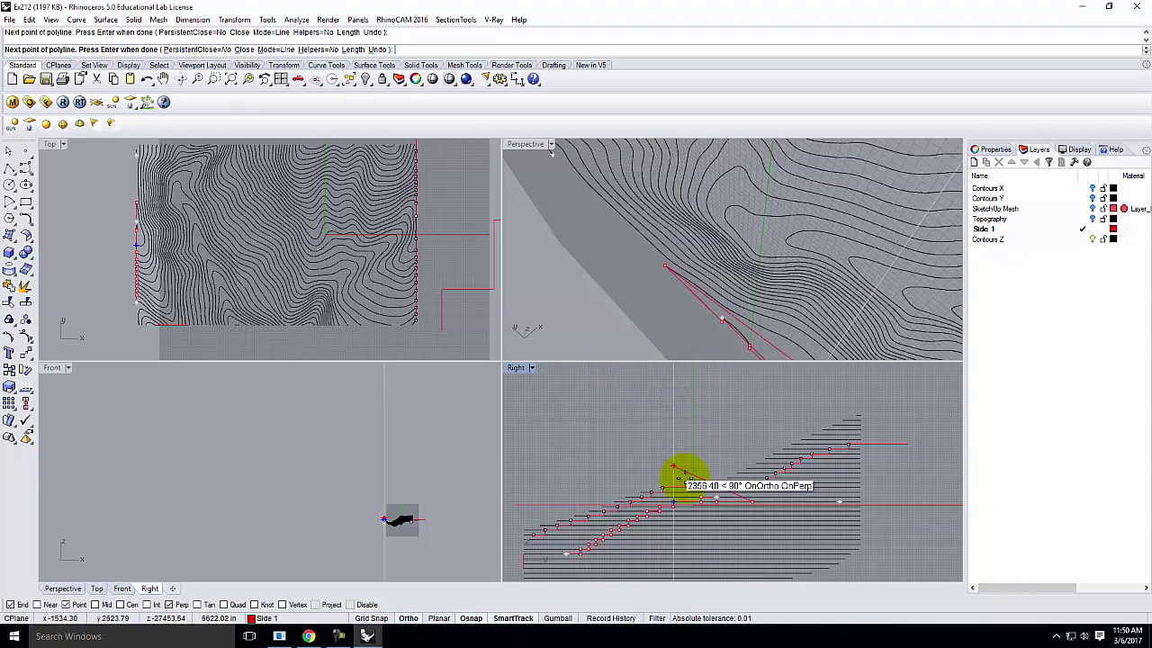
{"action": "scroll", "coordinate": [669, 360], "scroll_direction": "down", "scroll_amount": 2}
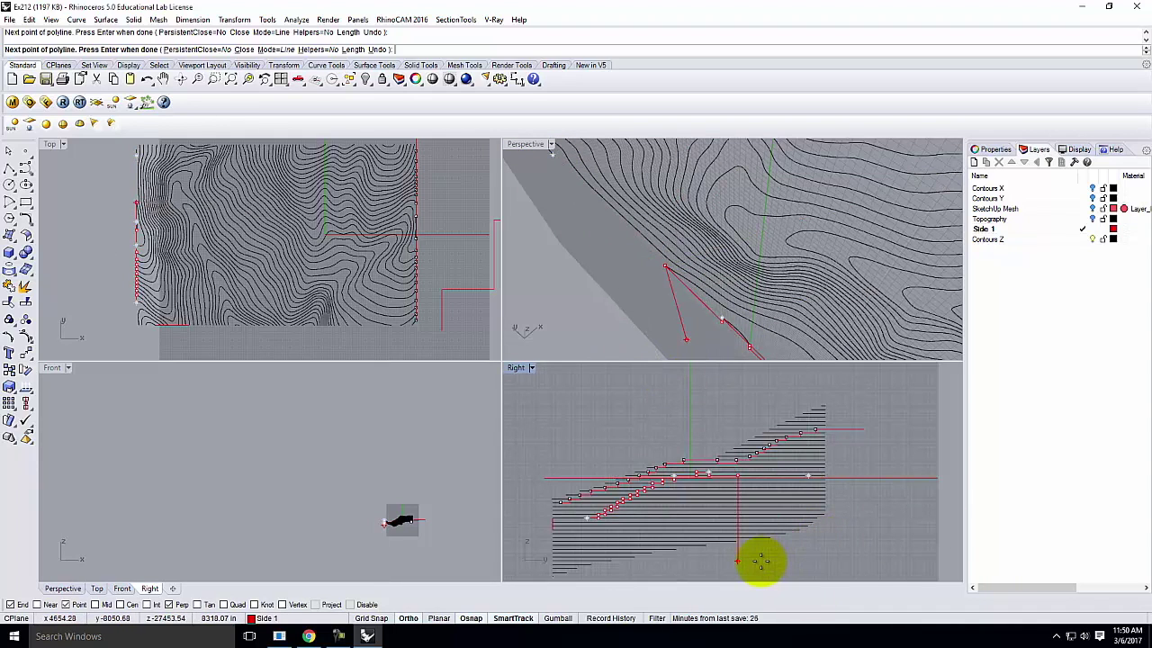
{"action": "type", "text": "31.250"}
{"action": "key", "text": "Return"}
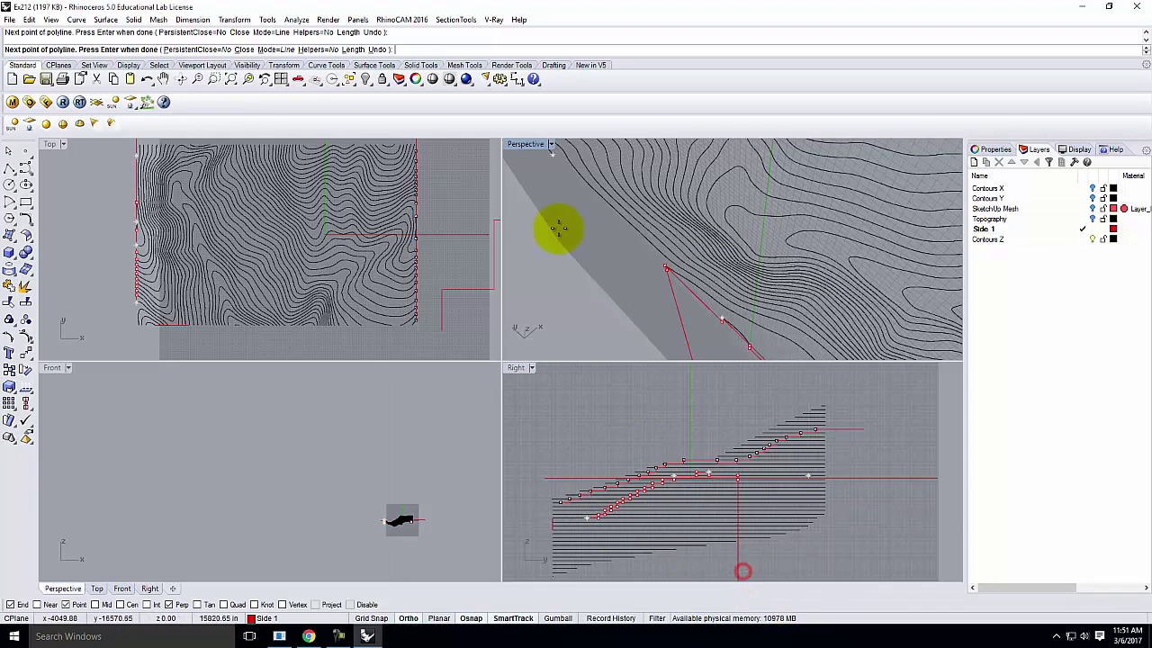
- Run the polyline level to the next contour end, add a riser up, continue to the last contour end at the corner, and finish it
{"action": "scroll", "coordinate": [555, 158], "scroll_direction": "up", "scroll_amount": 1}
{"action": "scroll", "coordinate": [552, 180], "scroll_direction": "up", "scroll_amount": 2}
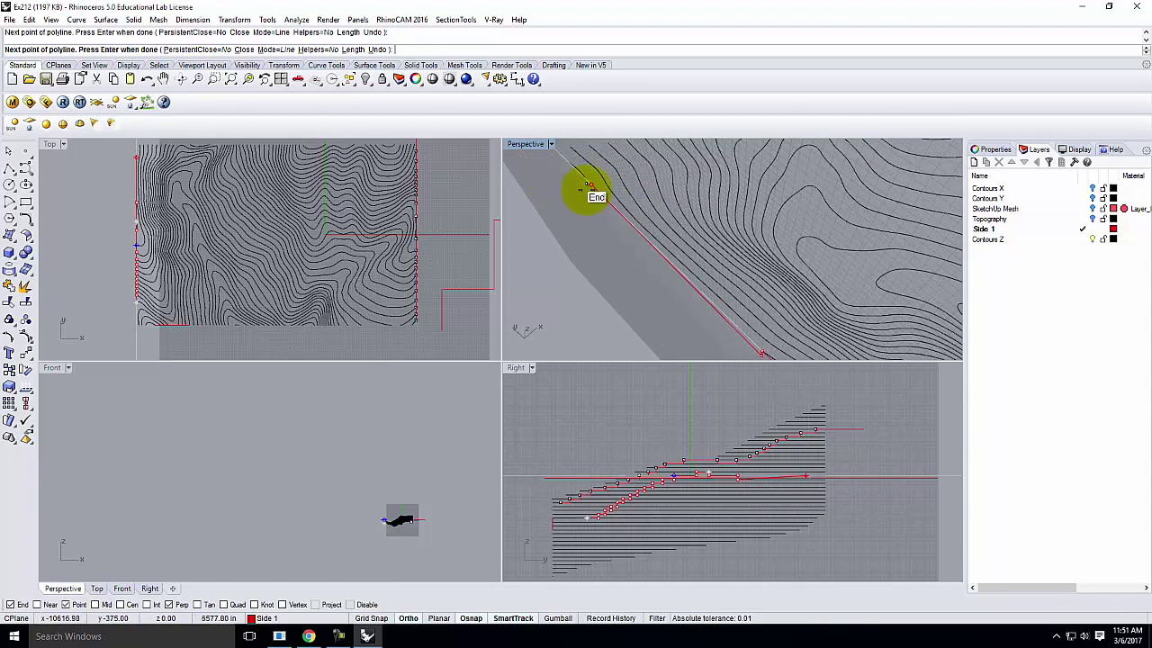
{"action": "left_click", "coordinate": [582, 182]}
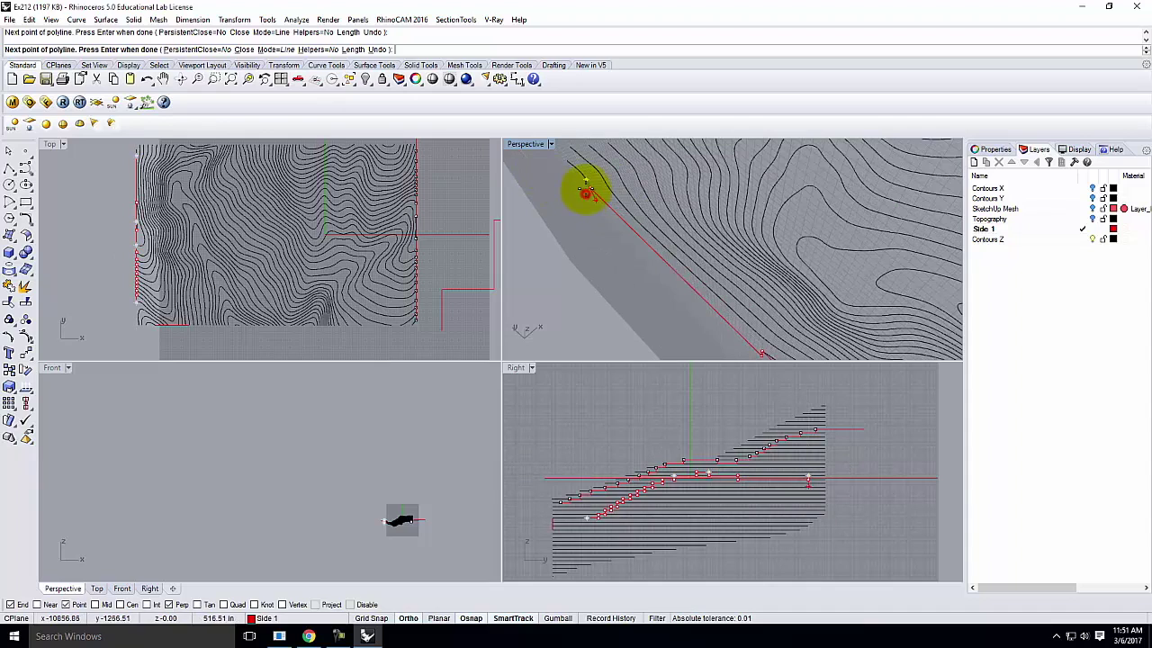
{"action": "left_click", "coordinate": [582, 184]}
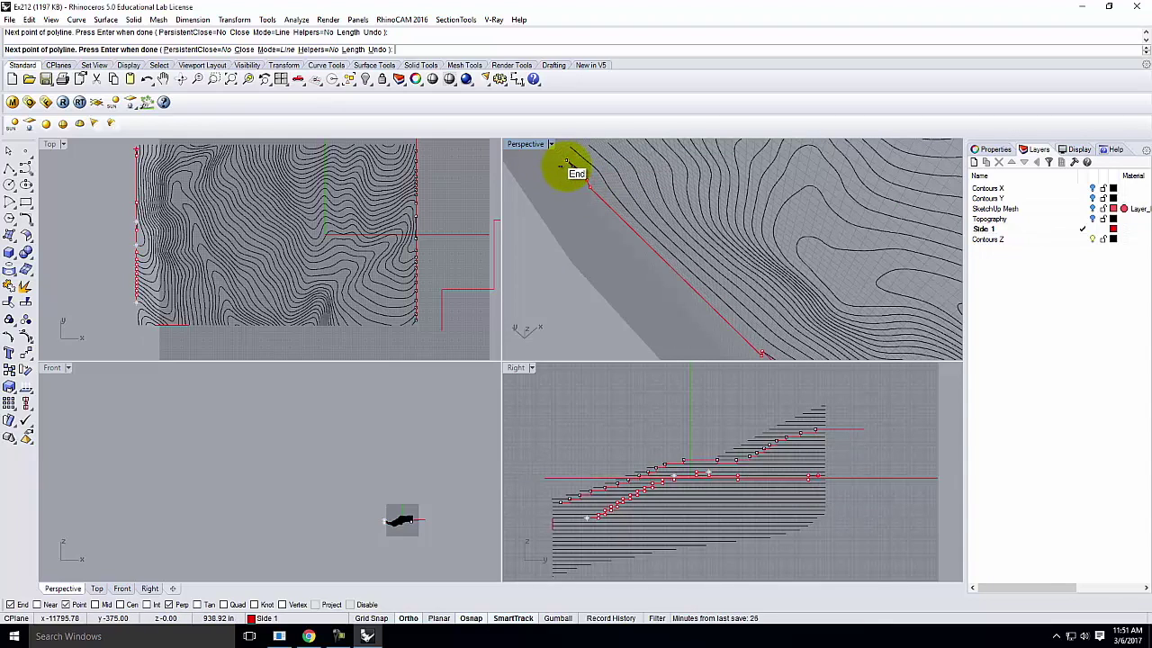
{"action": "right_click_drag", "start_coordinate": [555, 172], "coordinate": [678, 278]}
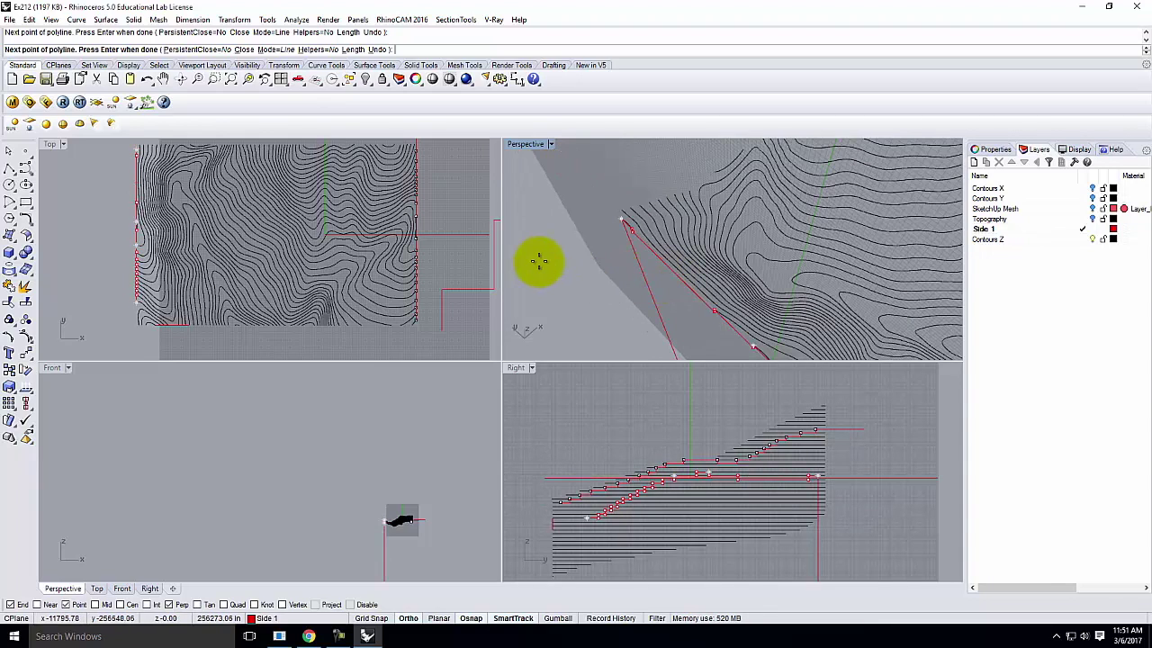
{"action": "key", "text": "Return"}
- Select the finished stepped profile and examine from several angles how it follows the contour ends on its vertical construction plane
{"action": "right_click_drag", "start_coordinate": [575, 234], "coordinate": [856, 297]}
{"action": "left_click", "coordinate": [739, 326]}
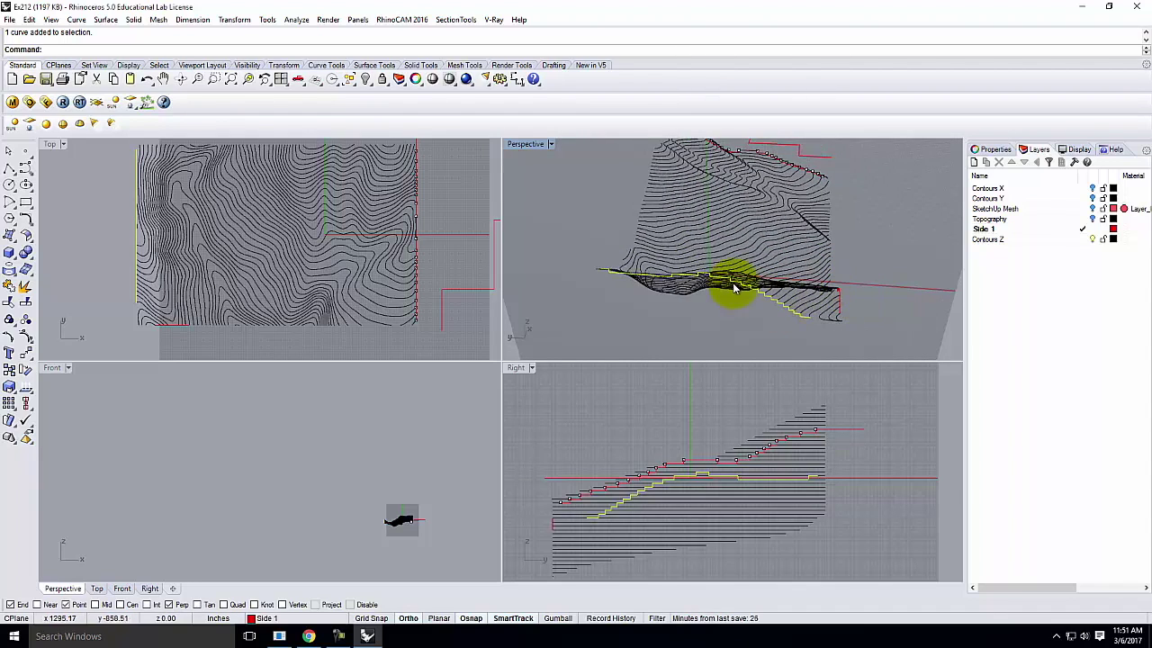
{"action": "right_click_drag", "start_coordinate": [740, 278], "coordinate": [666, 232]}
{"action": "scroll", "coordinate": [904, 212], "scroll_direction": "up", "scroll_amount": 4}
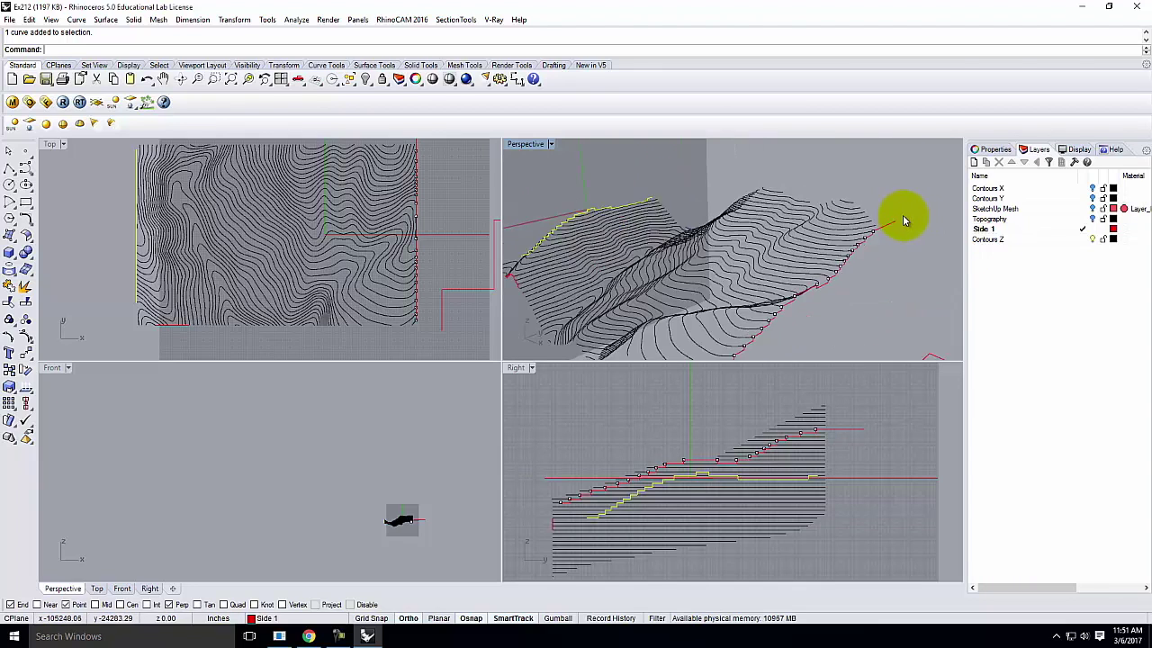
{"action": "scroll", "coordinate": [802, 239], "scroll_direction": "down", "scroll_amount": 5}
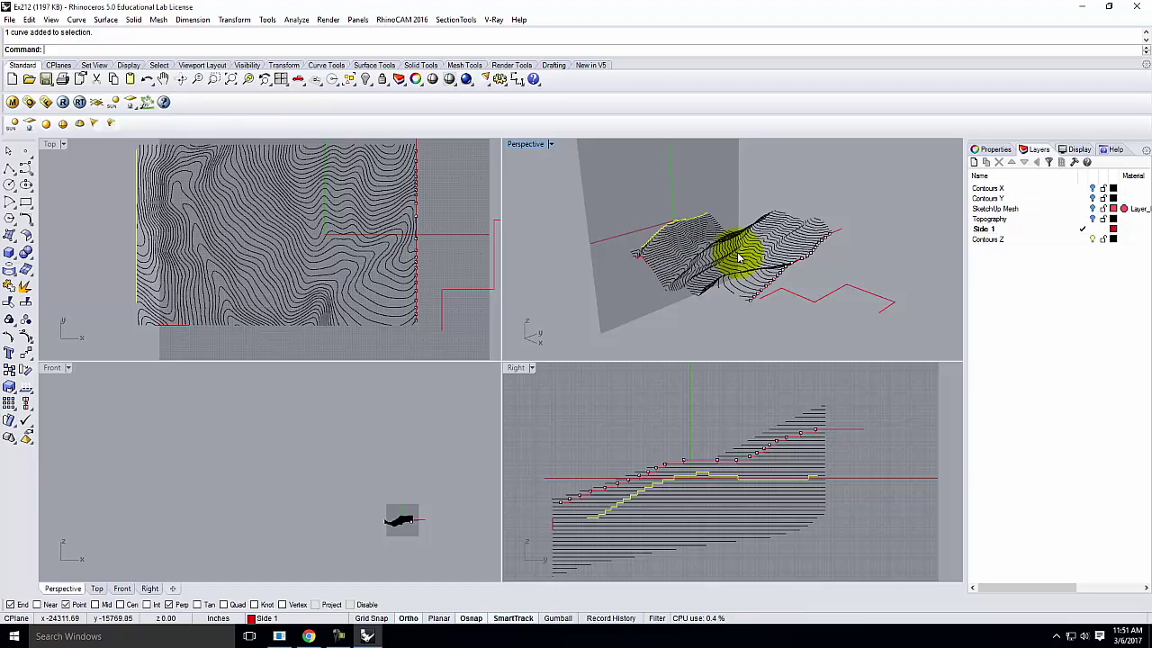
{"action": "right_click_drag", "start_coordinate": [738, 258], "coordinate": [854, 179]}
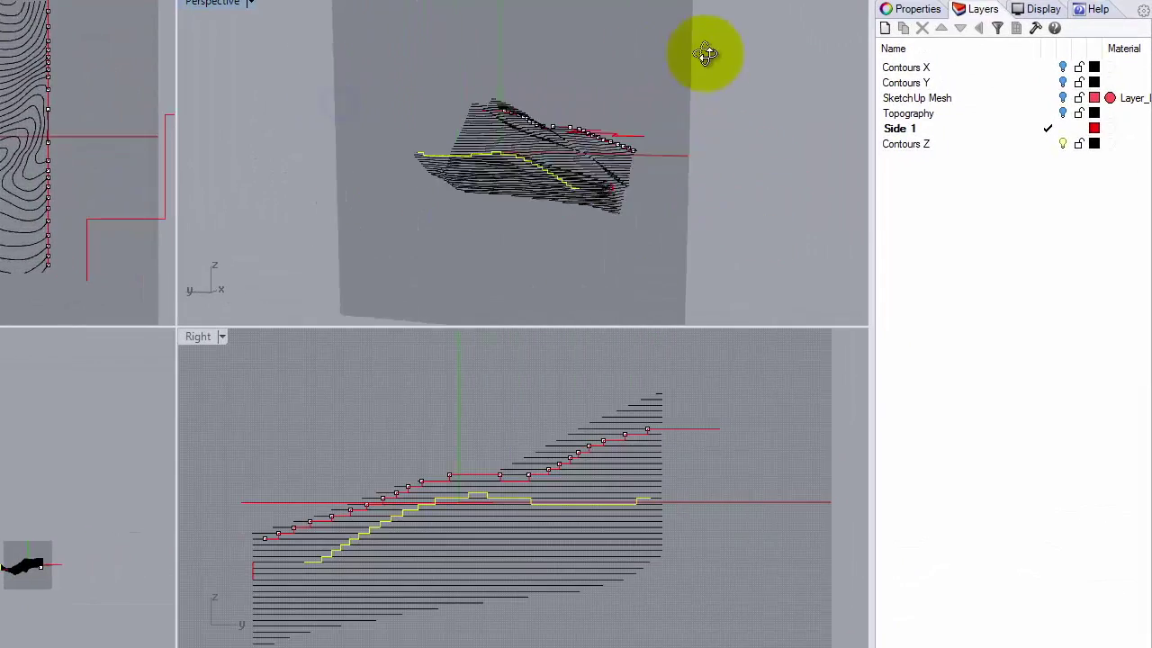
{"action": "right_click_drag", "start_coordinate": [706, 55], "coordinate": [590, 125]}
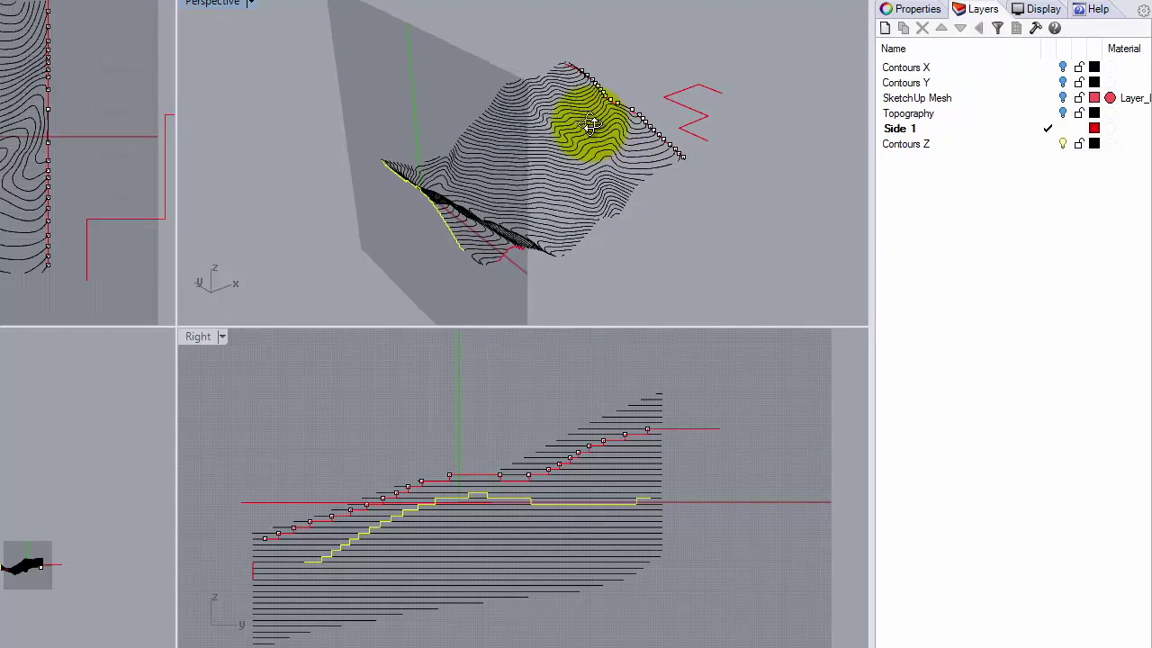
{"action": "right_click_drag", "start_coordinate": [373, 79], "coordinate": [384, 122], "text": "ctrl"}
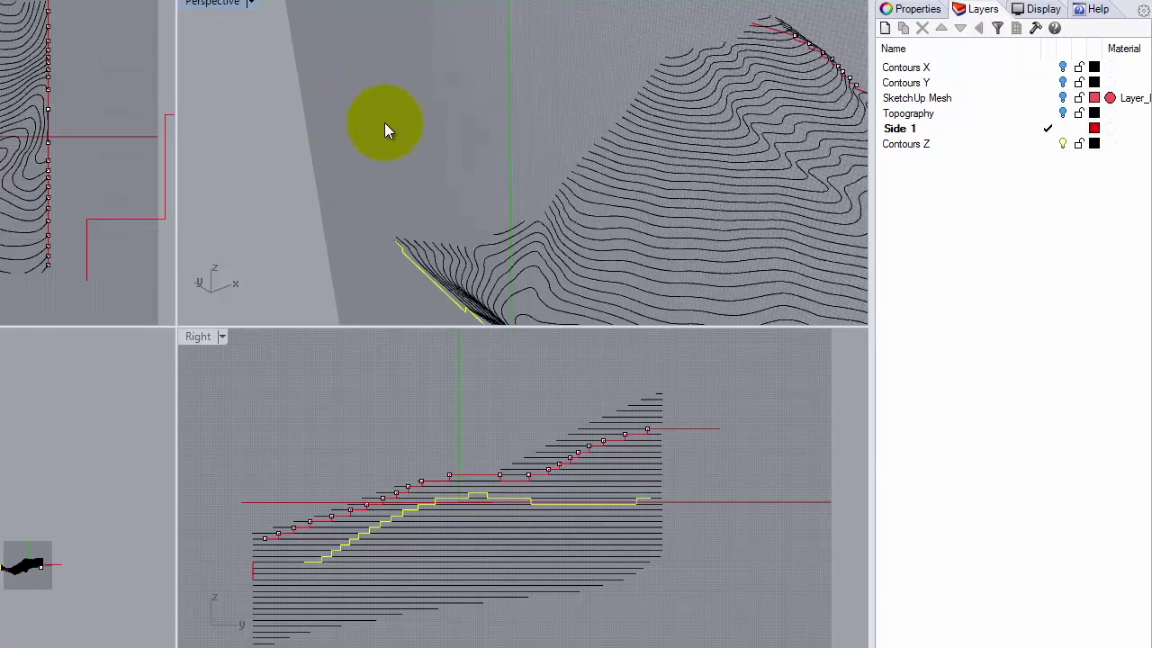
{"action": "right_click_drag", "start_coordinate": [460, 187], "coordinate": [460, 170]}
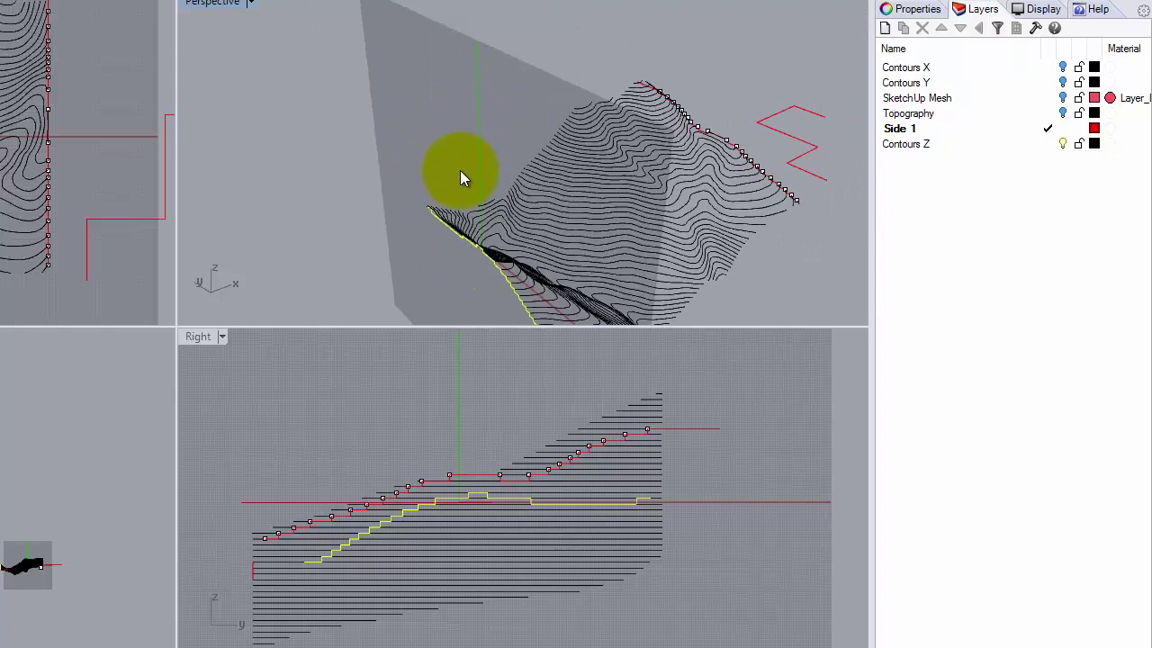